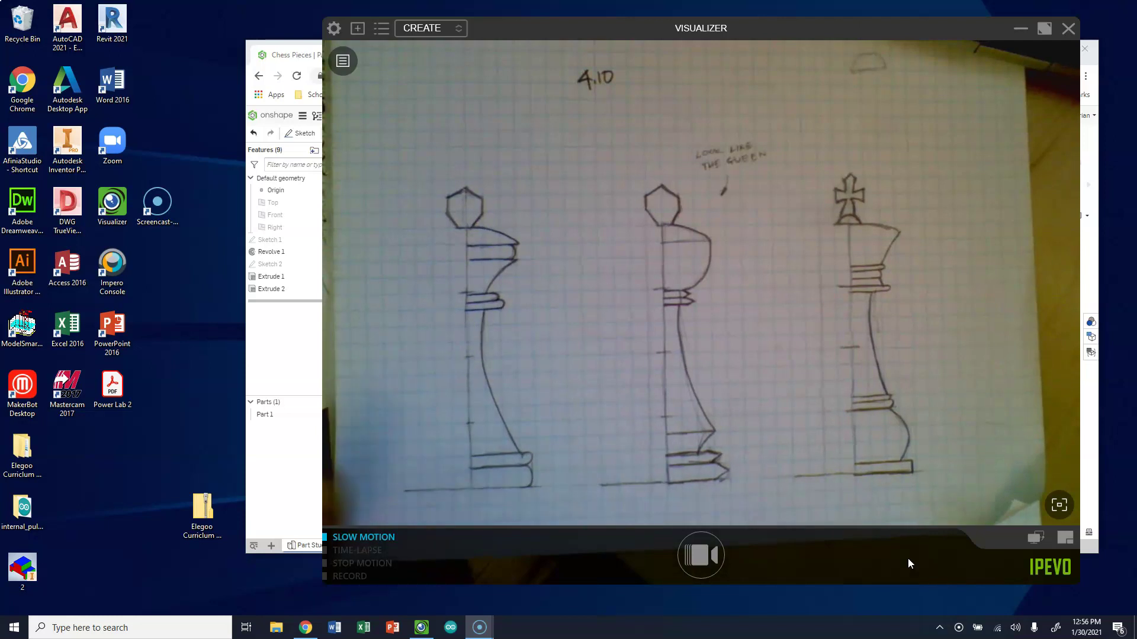
Switch to the Chess Pieces model in Onshape, inspect the finished king, and minimize the browser window.
{"action": "left_click", "coordinate": [275, 346]}
{"action": "right_click_drag", "start_coordinate": [755, 373], "coordinate": [789, 353]}
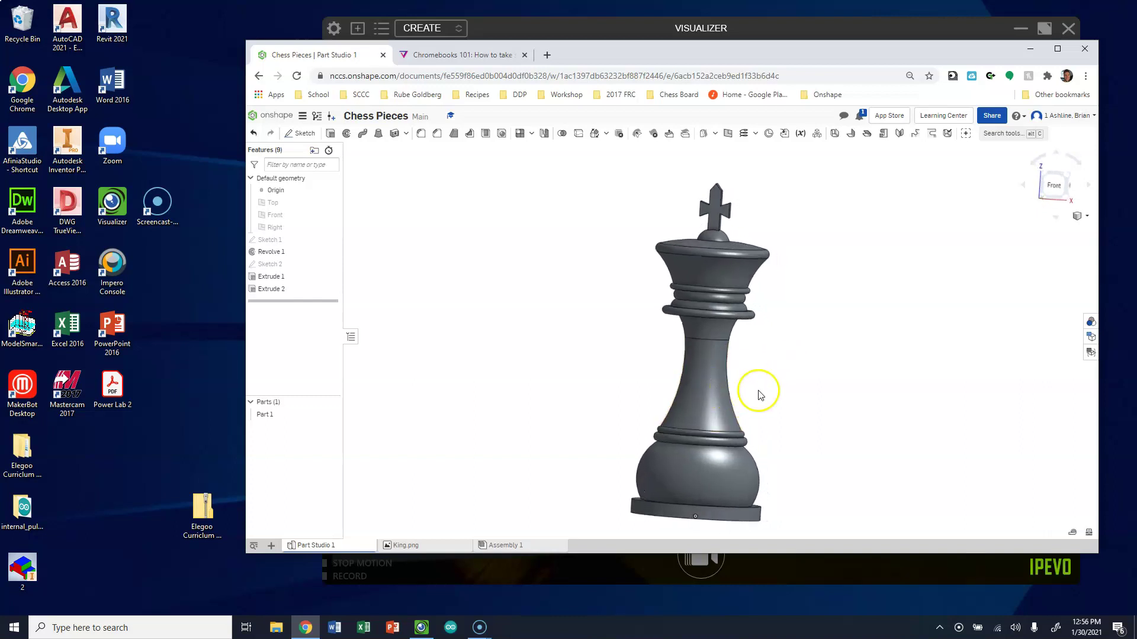
{"action": "left_click", "coordinate": [1027, 49]}
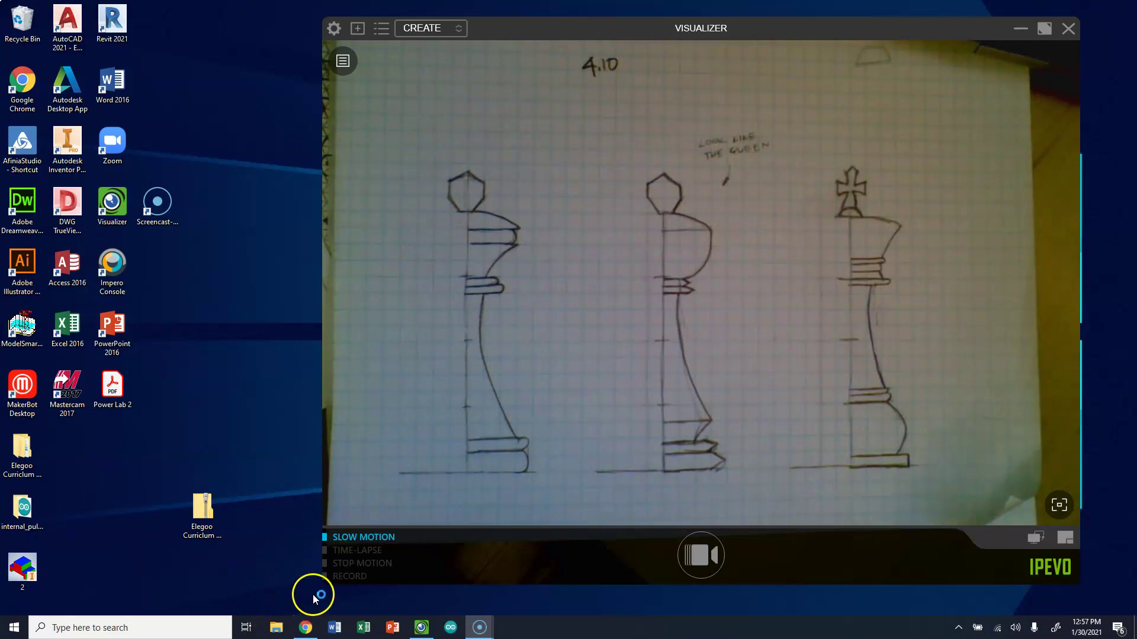
Open the sketch photo PXL_20210130_175016447 from the Downloads folder in File Explorer.
{"action": "left_click", "coordinate": [277, 625]}
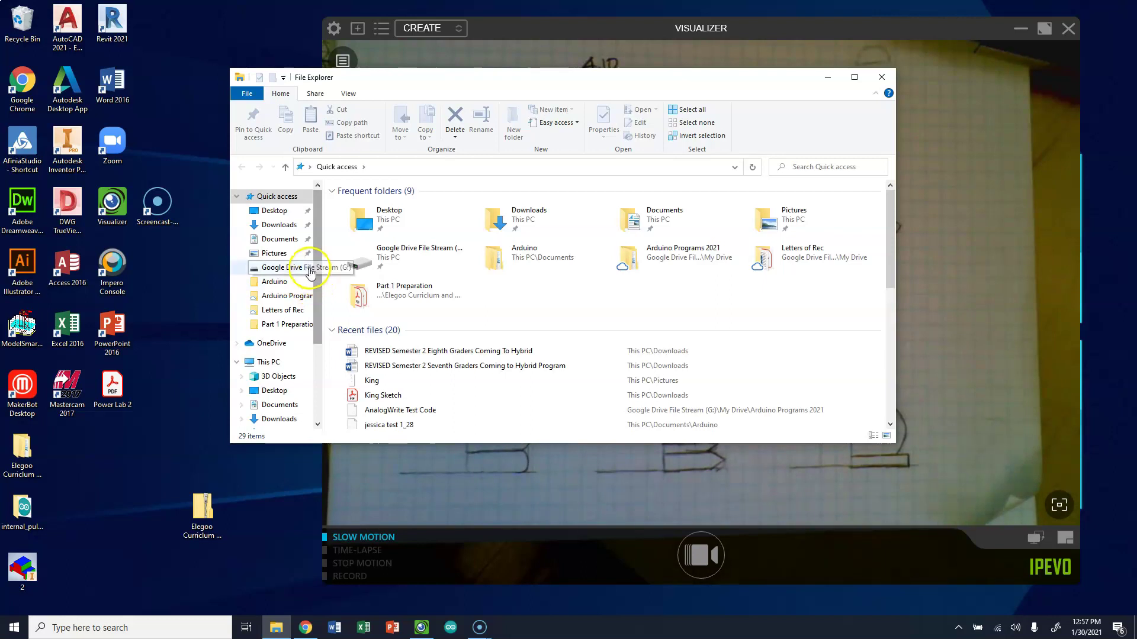
{"action": "left_click", "coordinate": [284, 254]}
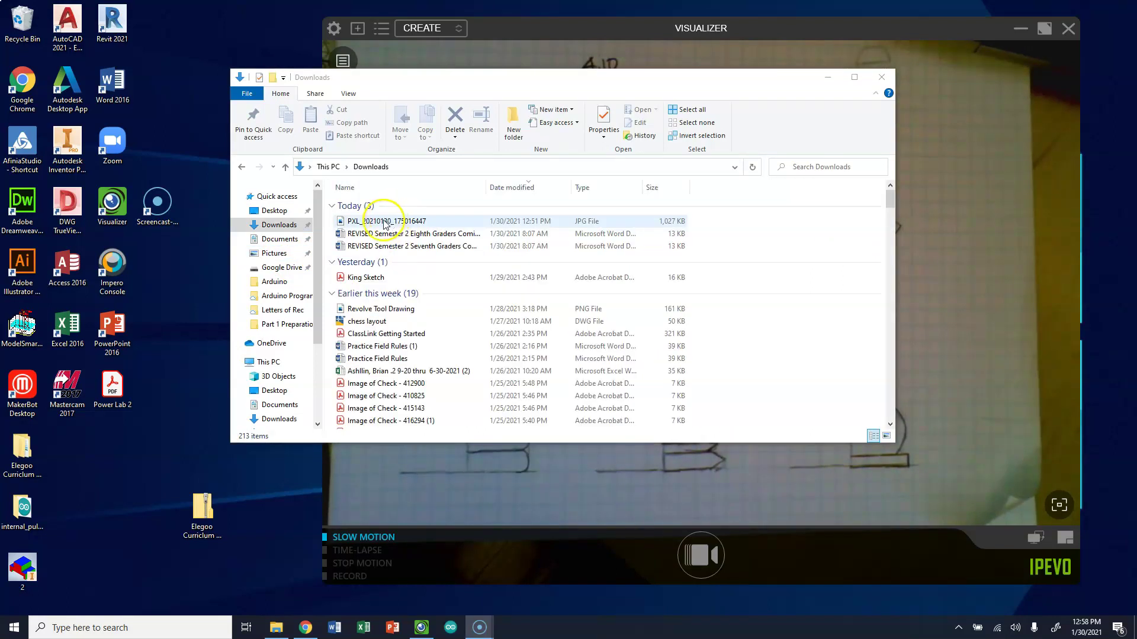
{"action": "left_click", "coordinate": [384, 221]}
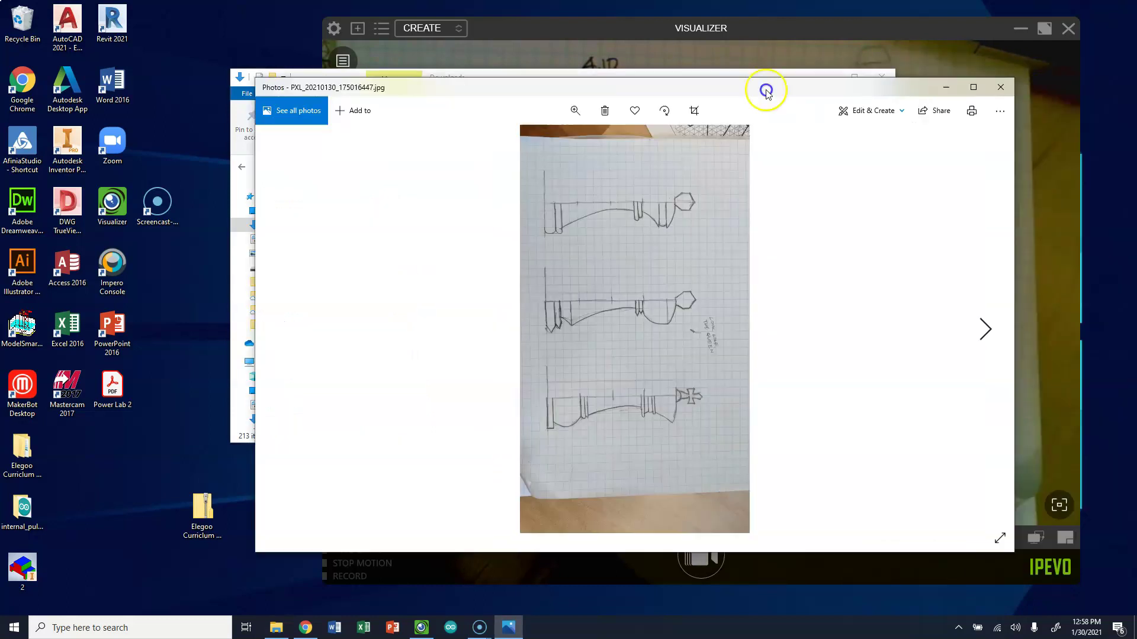
Rotate the photo until the chess piece sketches stand upright, and maximize the viewer window.
{"action": "left_click_drag", "start_coordinate": [766, 92], "coordinate": [657, 42]}
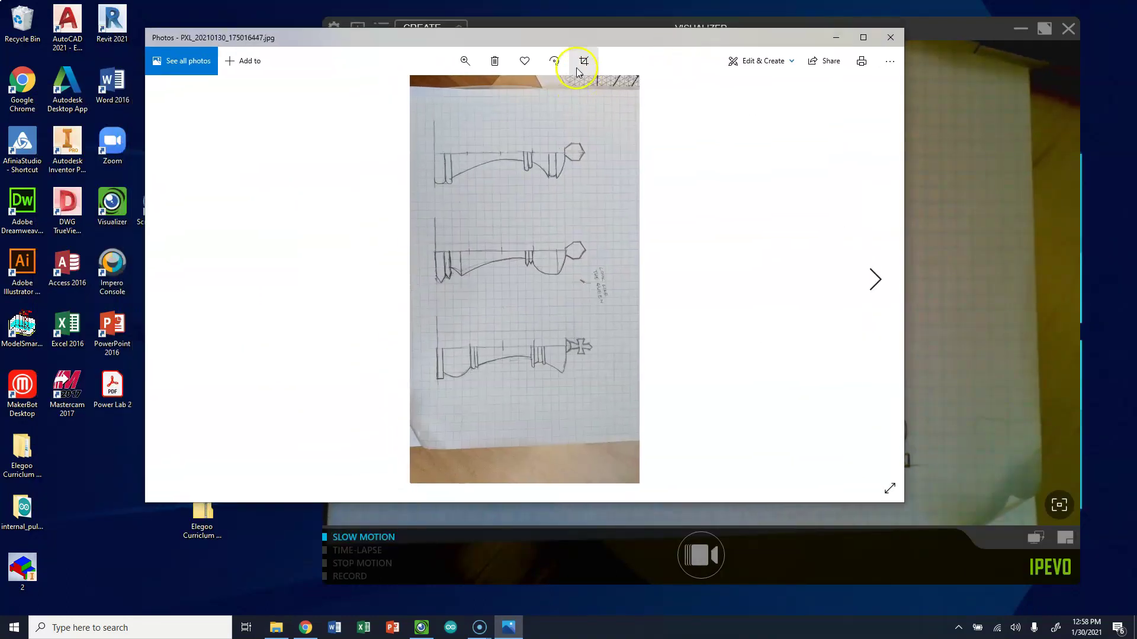
{"action": "left_click", "coordinate": [555, 61]}
{"action": "left_click", "coordinate": [555, 61]}
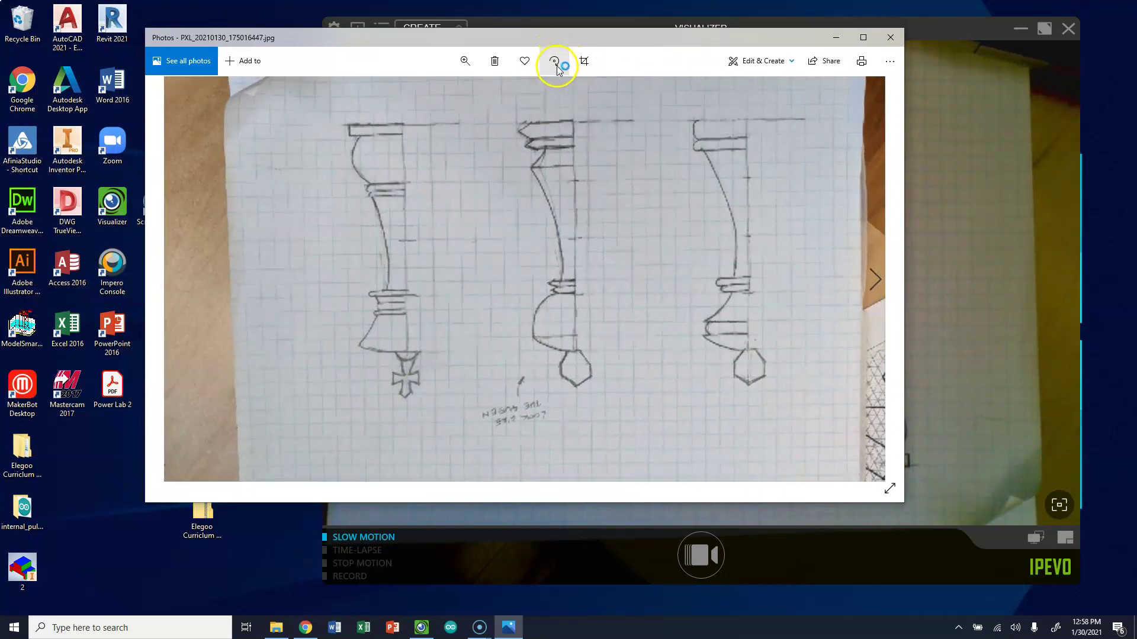
{"action": "left_click", "coordinate": [555, 61]}
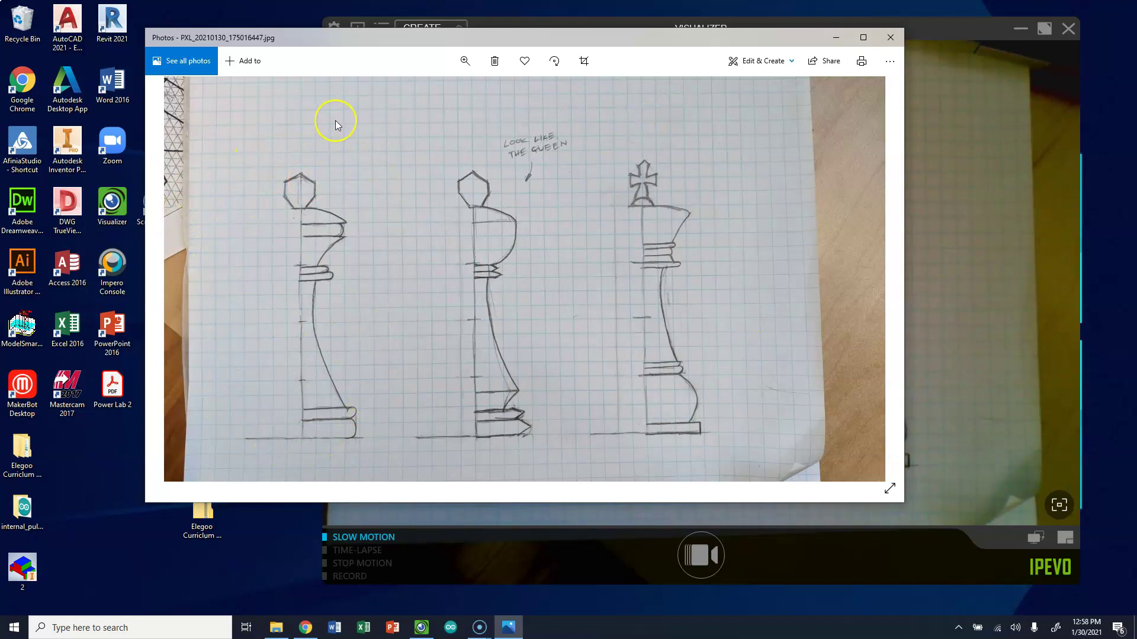
{"action": "left_click", "coordinate": [861, 37]}
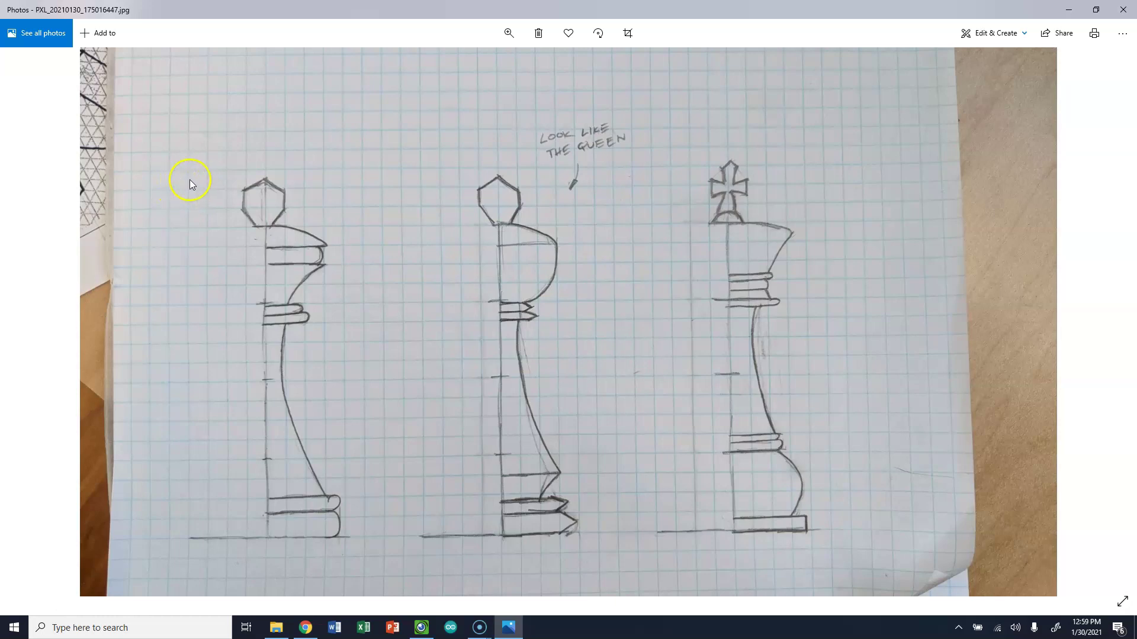
Switch to the browser to read the Chromebook article's instructions for capturing part of the screen, and return to the photo.
{"action": "left_click", "coordinate": [305, 629]}
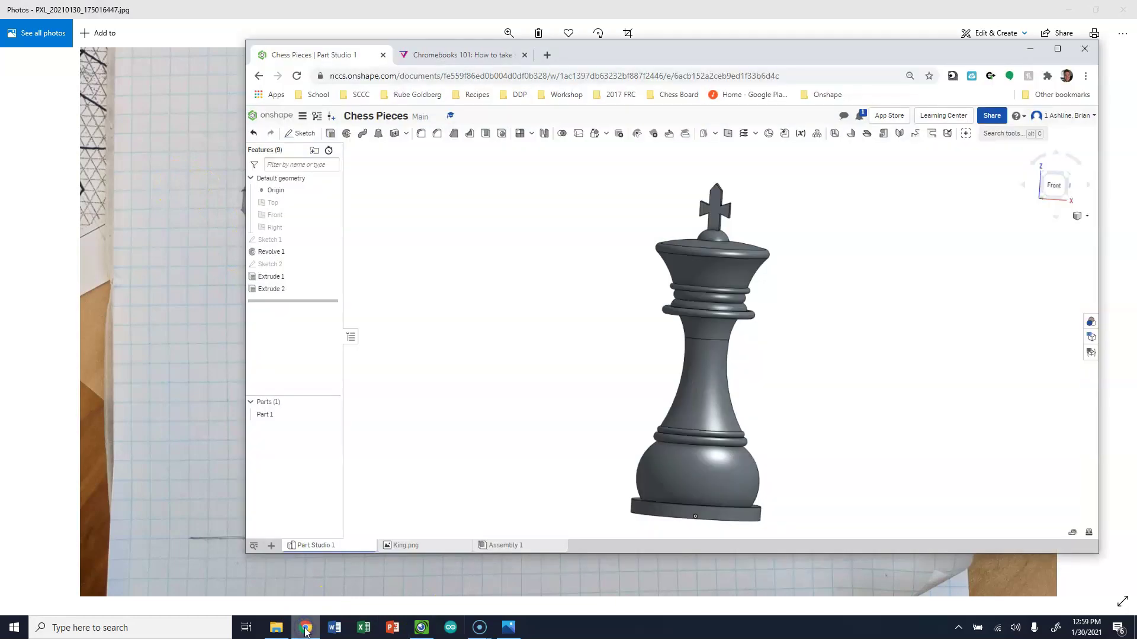
{"action": "left_click", "coordinate": [472, 58]}
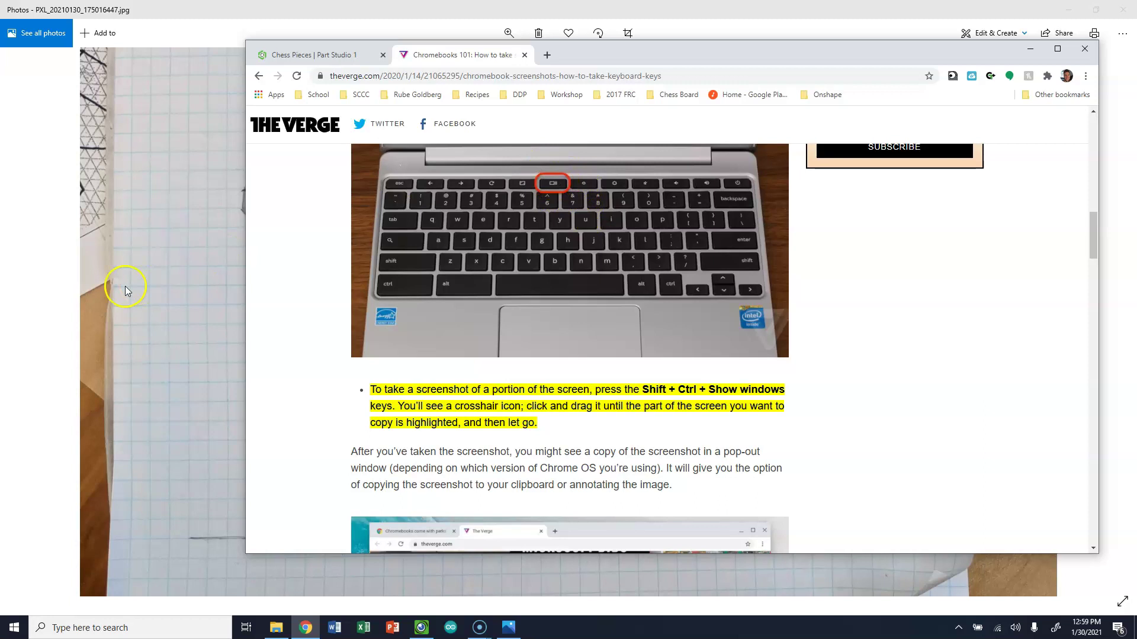
{"action": "left_click", "coordinate": [148, 297]}
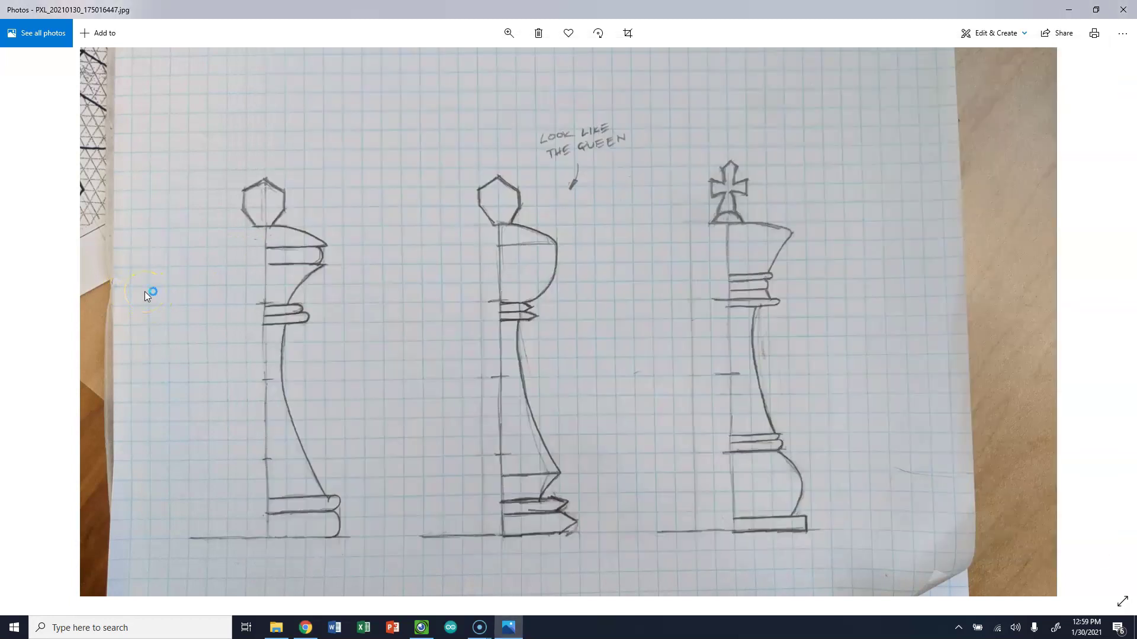
Snip the leftmost chess piece drawing from its base line to its top, and save it as the PNG King 2 in Pictures.
{"action": "key", "text": "super+shift+s"}
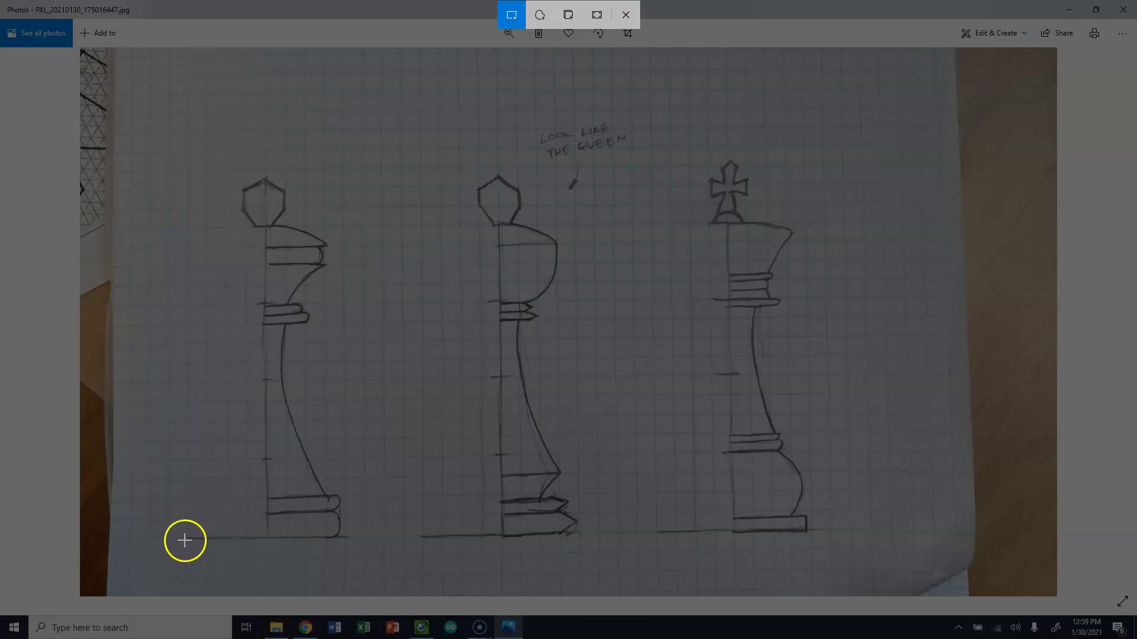
{"action": "left_click_drag", "start_coordinate": [184, 541], "coordinate": [348, 175]}
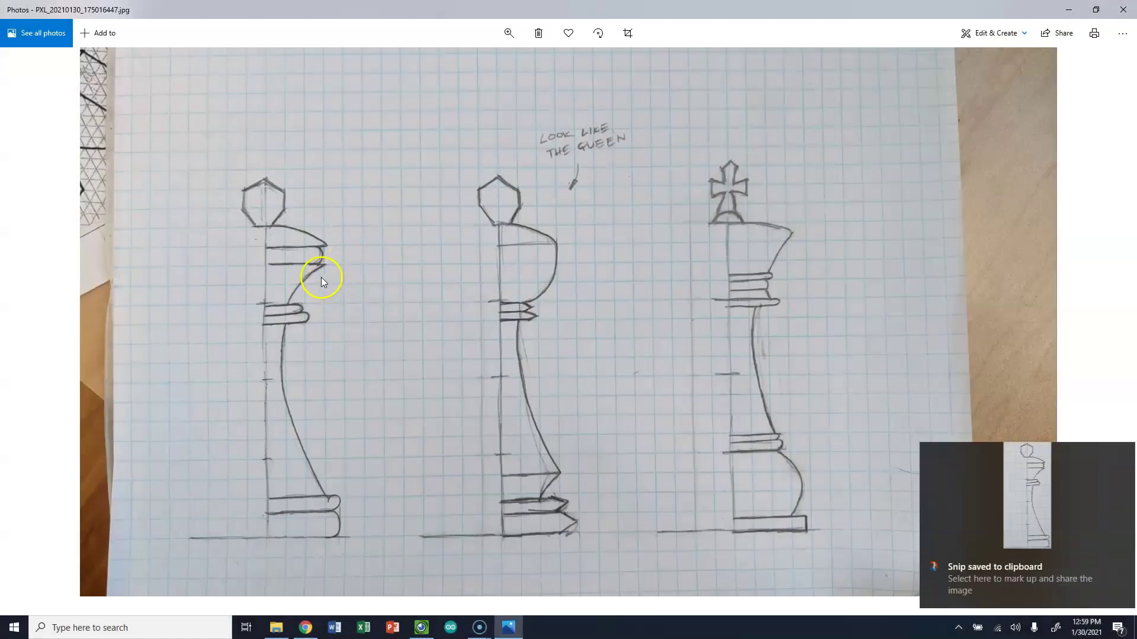
{"action": "left_click", "coordinate": [1025, 497]}
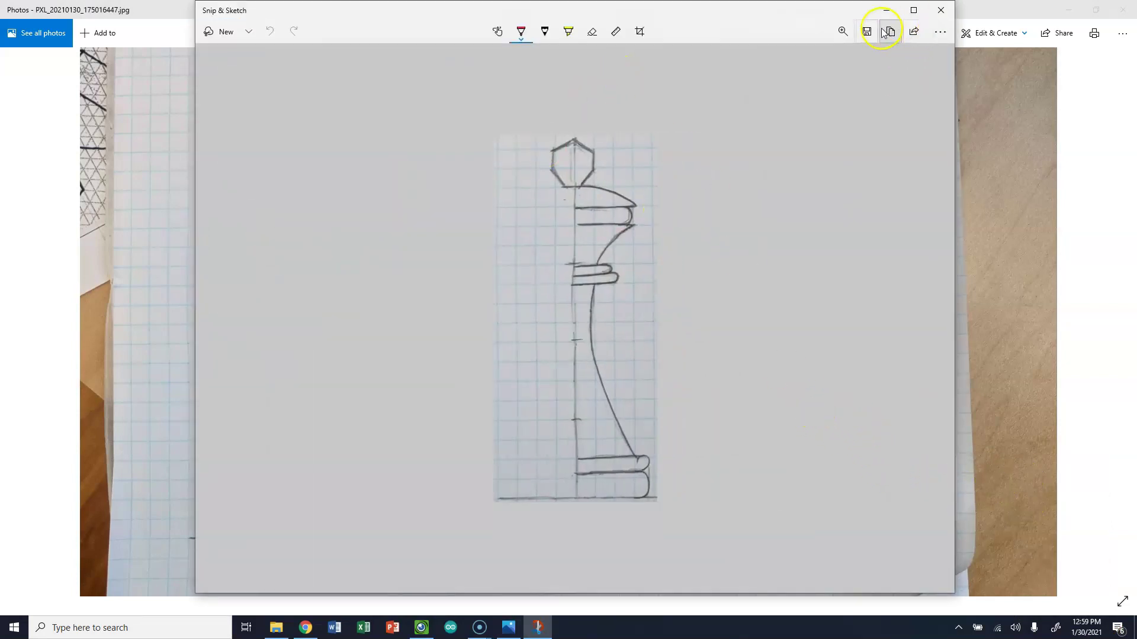
{"action": "left_click", "coordinate": [866, 33]}
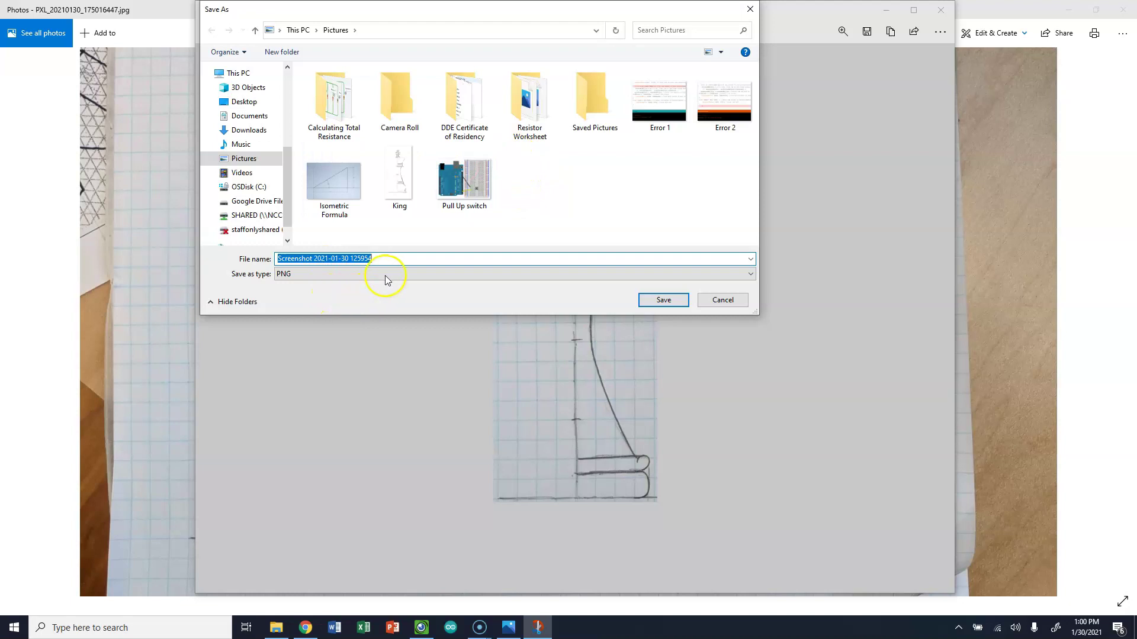
{"action": "type", "text": "King 2"}
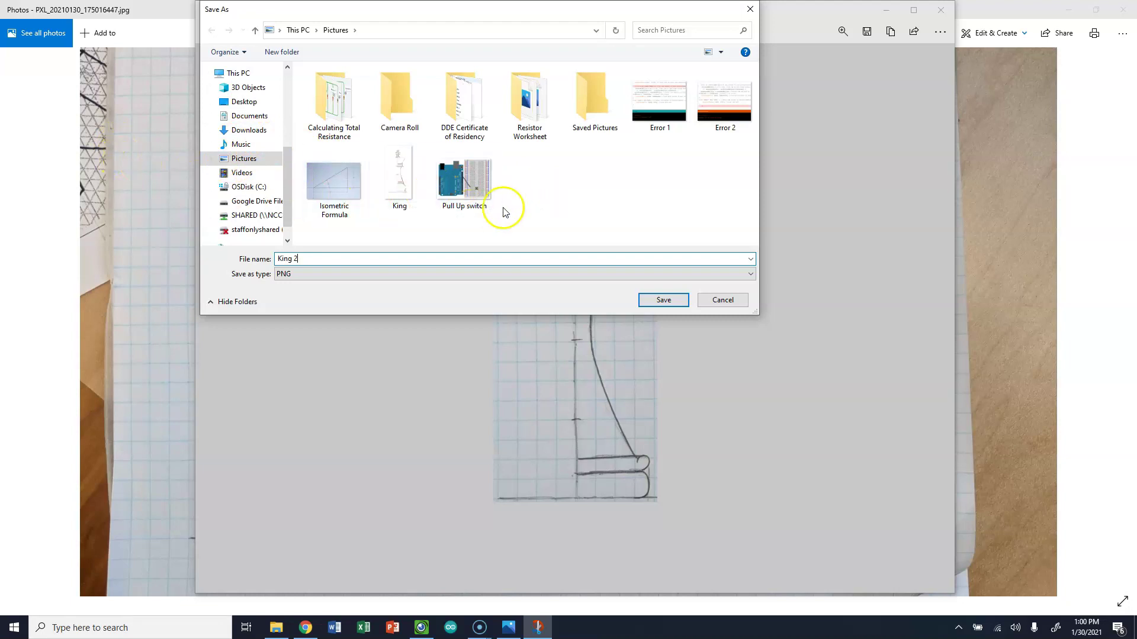
{"action": "left_click", "coordinate": [670, 301]}
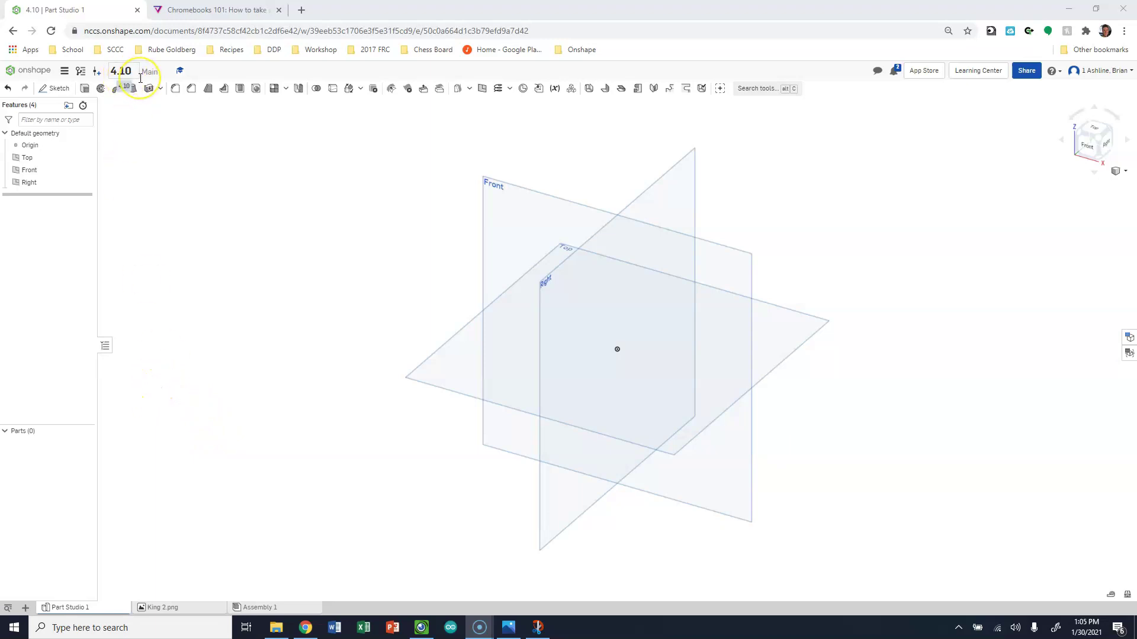
In the 4.10 Onshape document, start a sketch on the Front plane and draw a 4 in vertical line up from the origin.
{"action": "left_click", "coordinate": [55, 87]}
{"action": "left_click", "coordinate": [578, 207]}
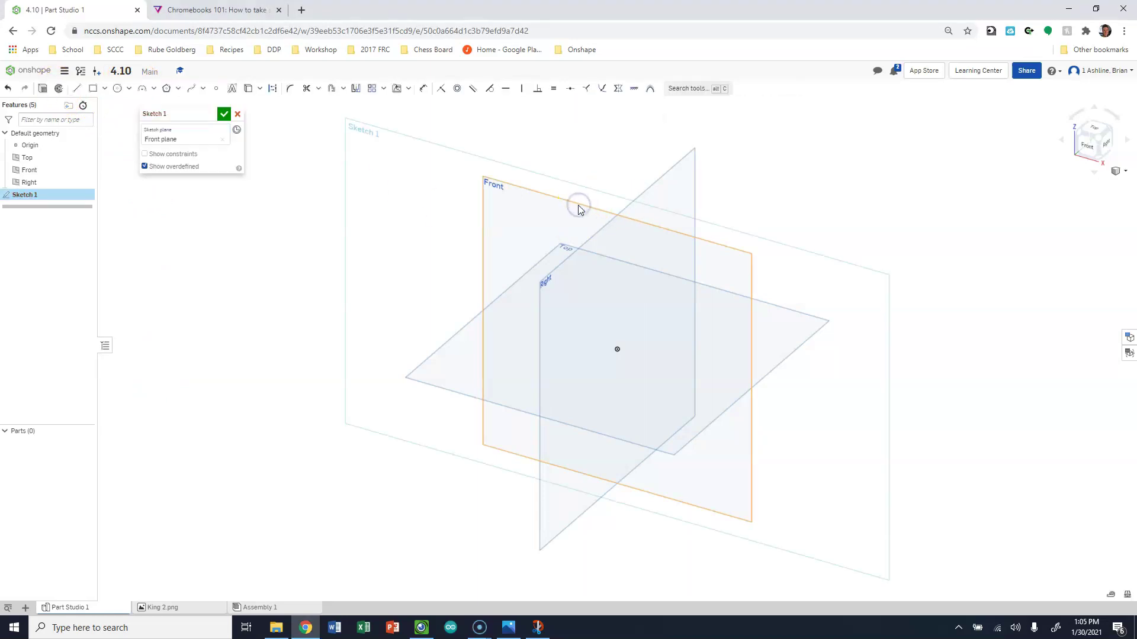
{"action": "left_click", "coordinate": [1088, 144]}
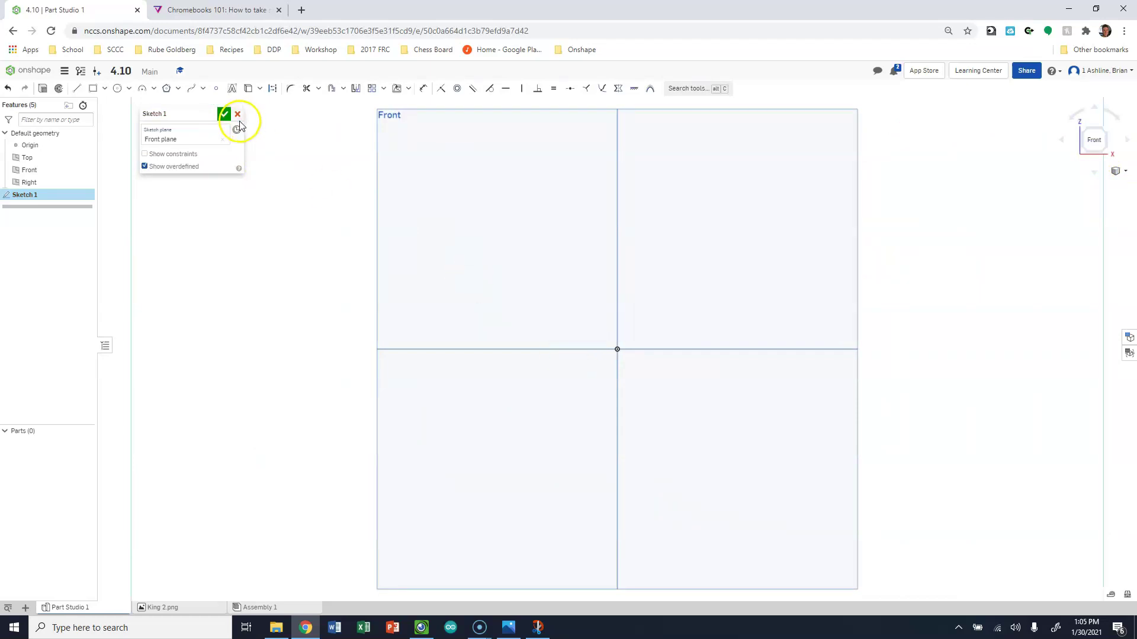
{"action": "left_click", "coordinate": [77, 88]}
{"action": "left_click", "coordinate": [617, 348]}
{"action": "left_click", "coordinate": [615, 168]}
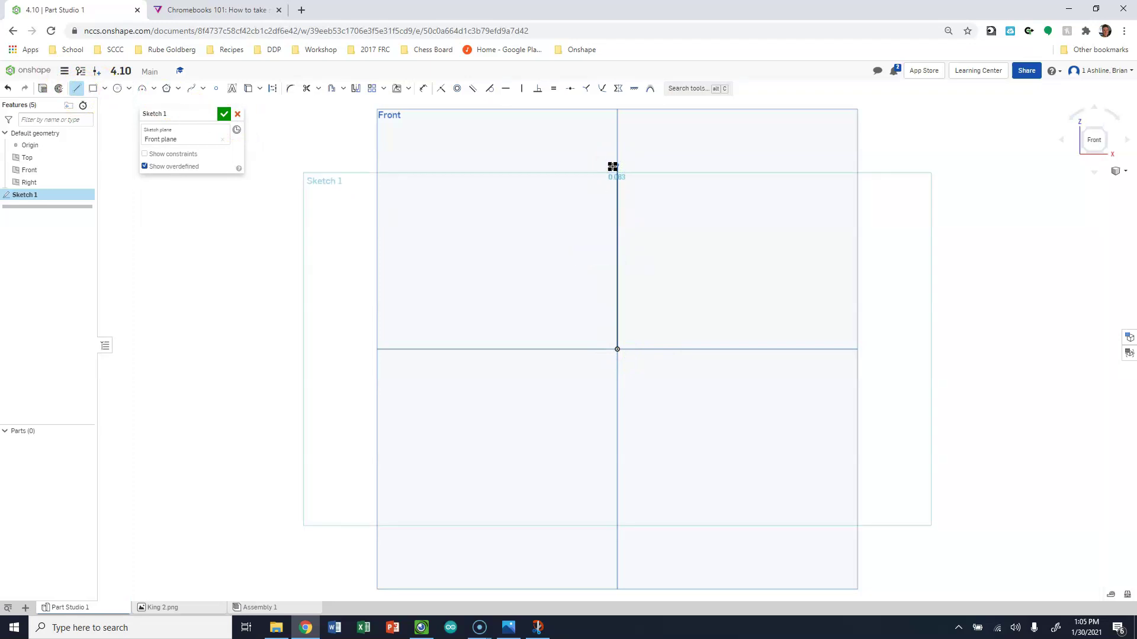
{"action": "scroll", "coordinate": [695, 291], "scroll_direction": "down", "scroll_amount": 3}
{"action": "key", "text": "Escape"}
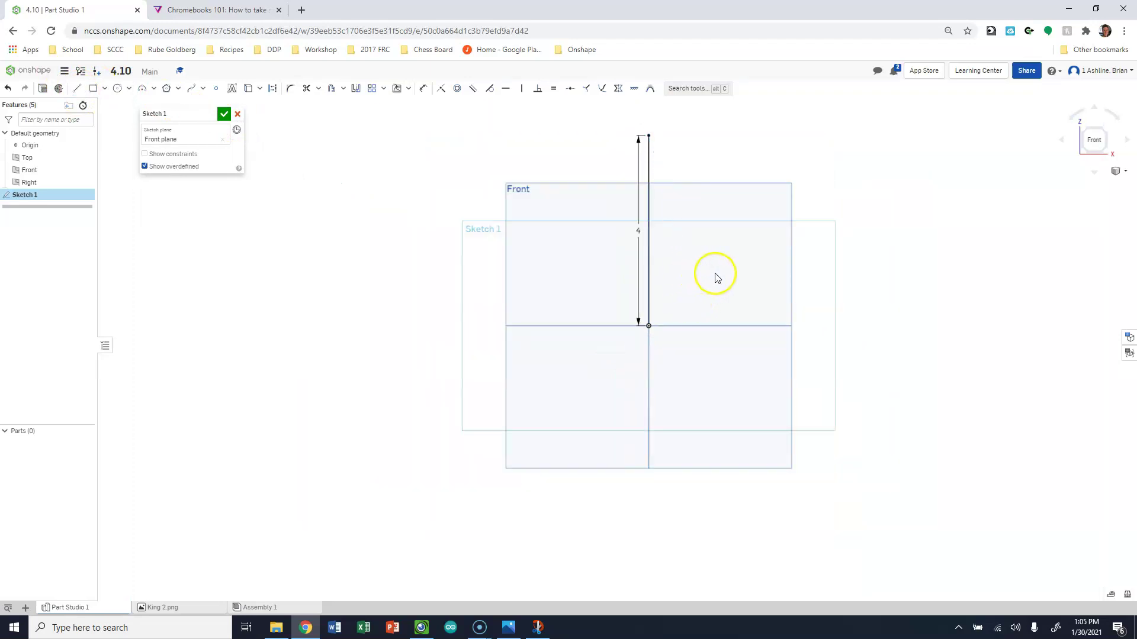
Draw a 1 in horizontal line extending right from the origin.
{"action": "left_click", "coordinate": [76, 89]}
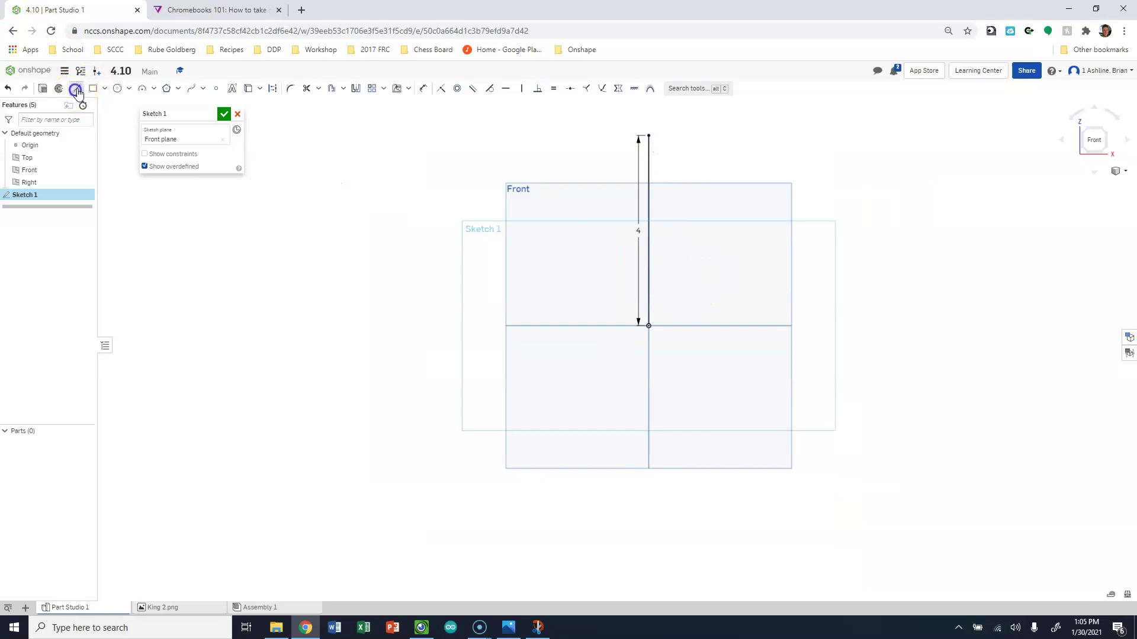
{"action": "left_click", "coordinate": [649, 325]}
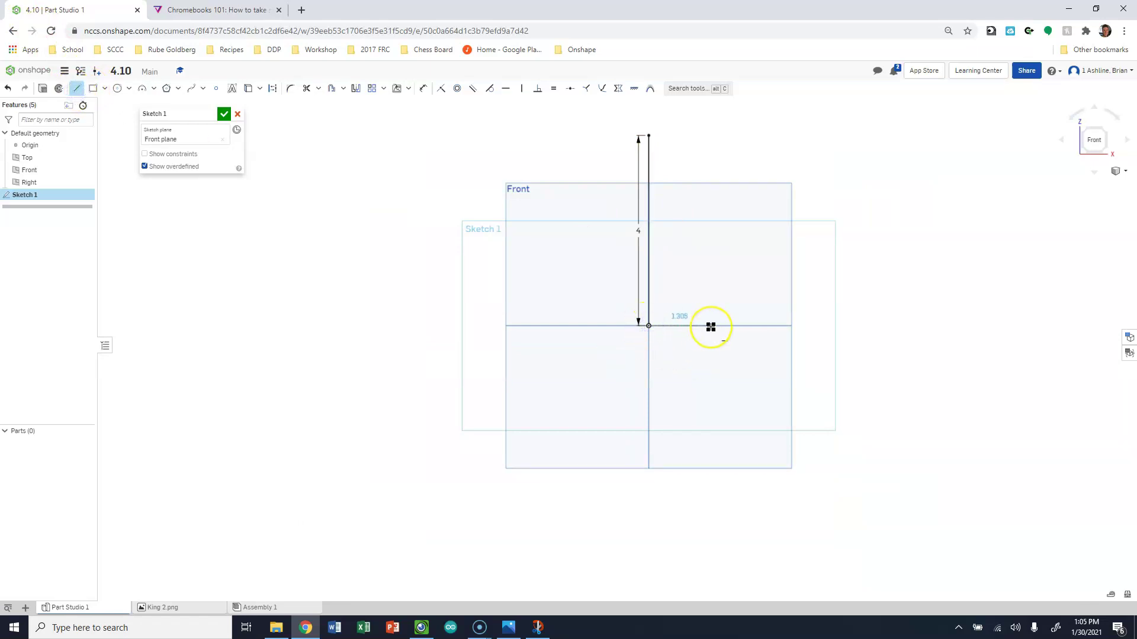
{"action": "left_click", "coordinate": [710, 327]}
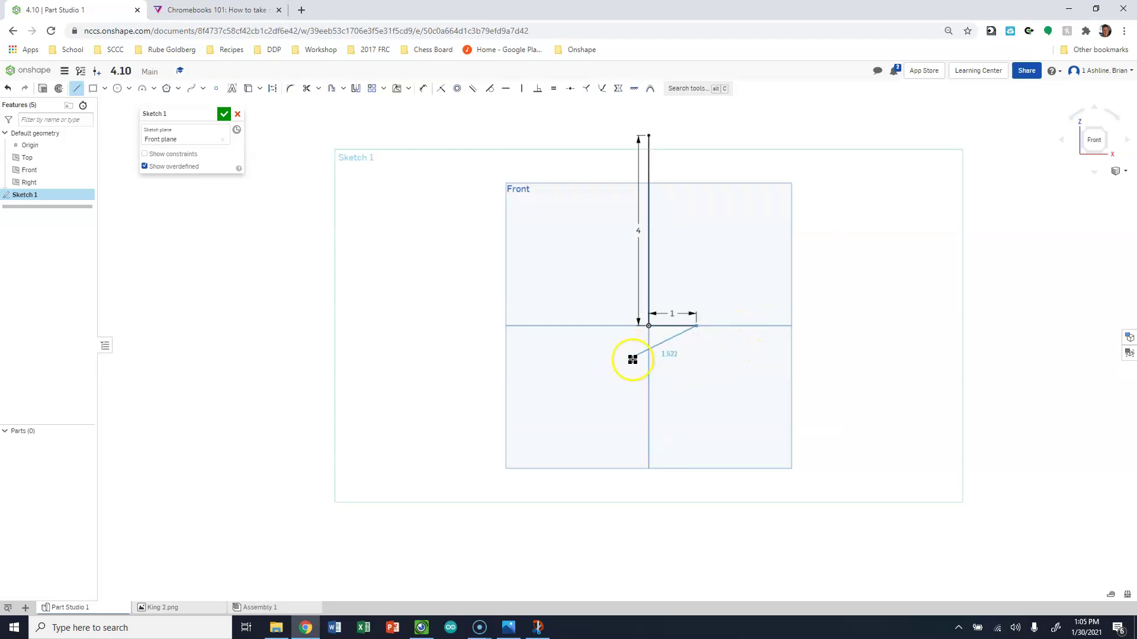
{"action": "key", "text": "Escape"}
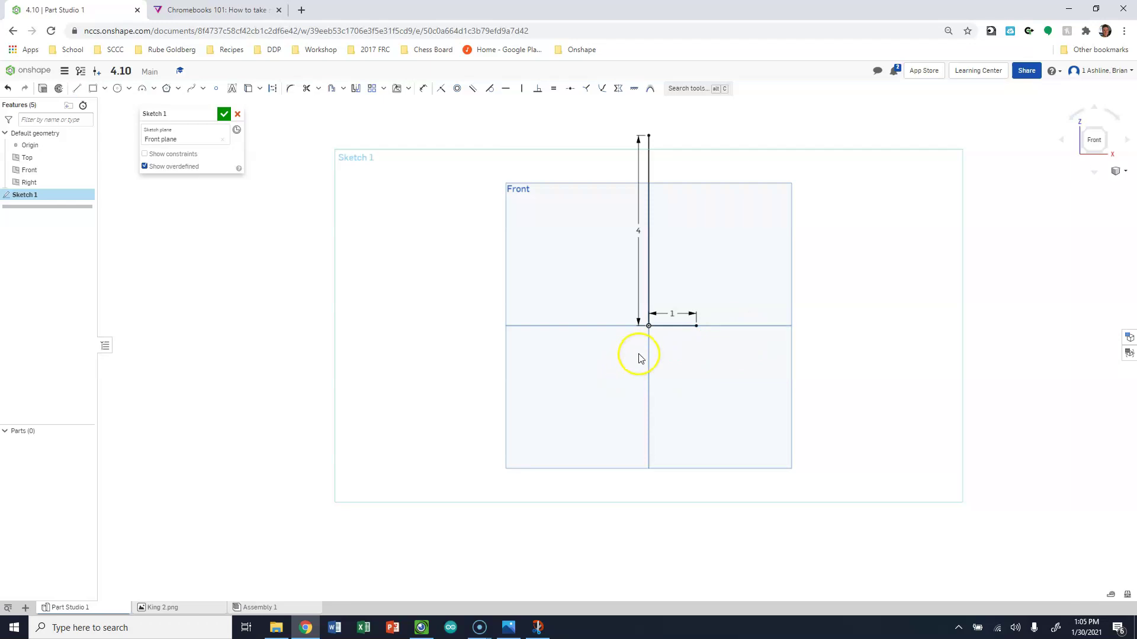
Sketch a horizontal line about 1.5 in long extending left from the origin.
{"action": "key", "text": "l"}
{"action": "left_click", "coordinate": [646, 326]}
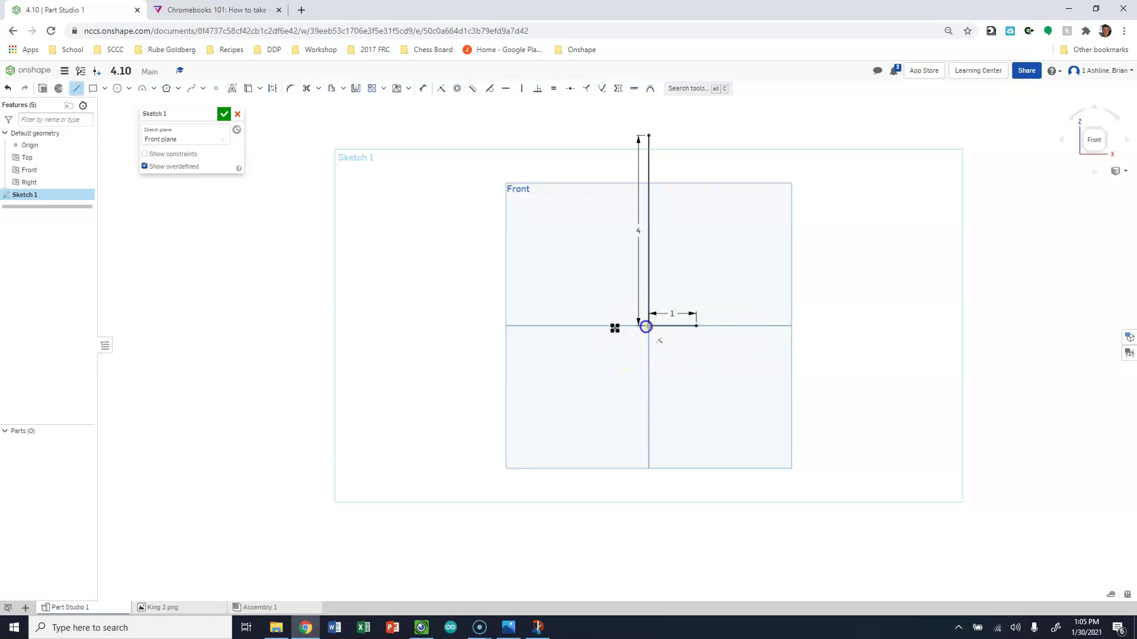
{"action": "left_click", "coordinate": [577, 326]}
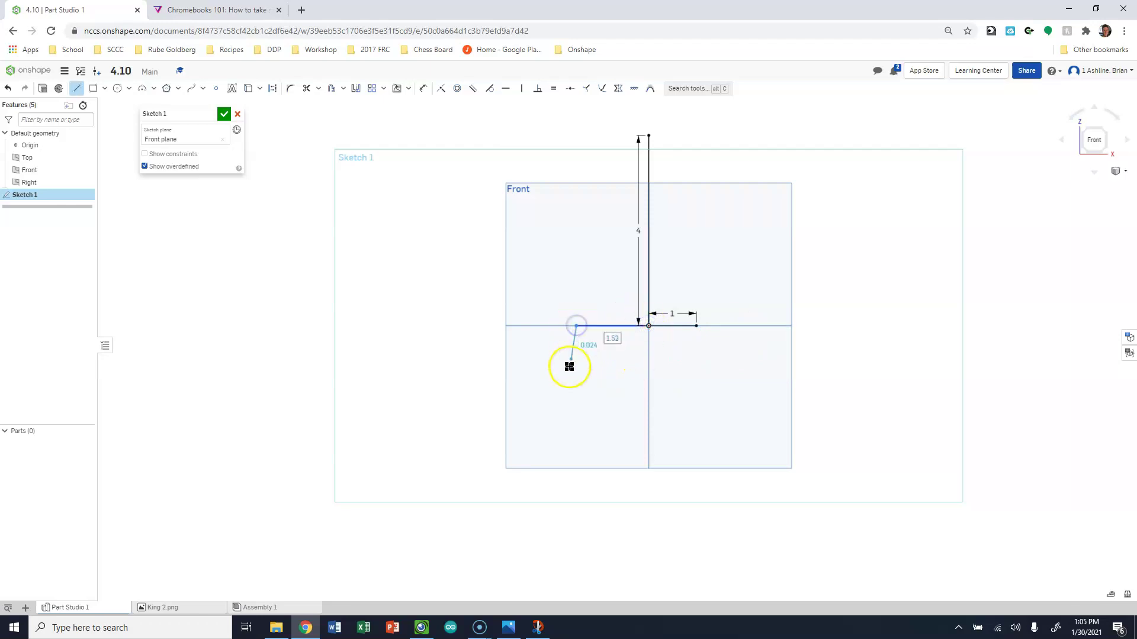
{"action": "key", "text": "Escape"}
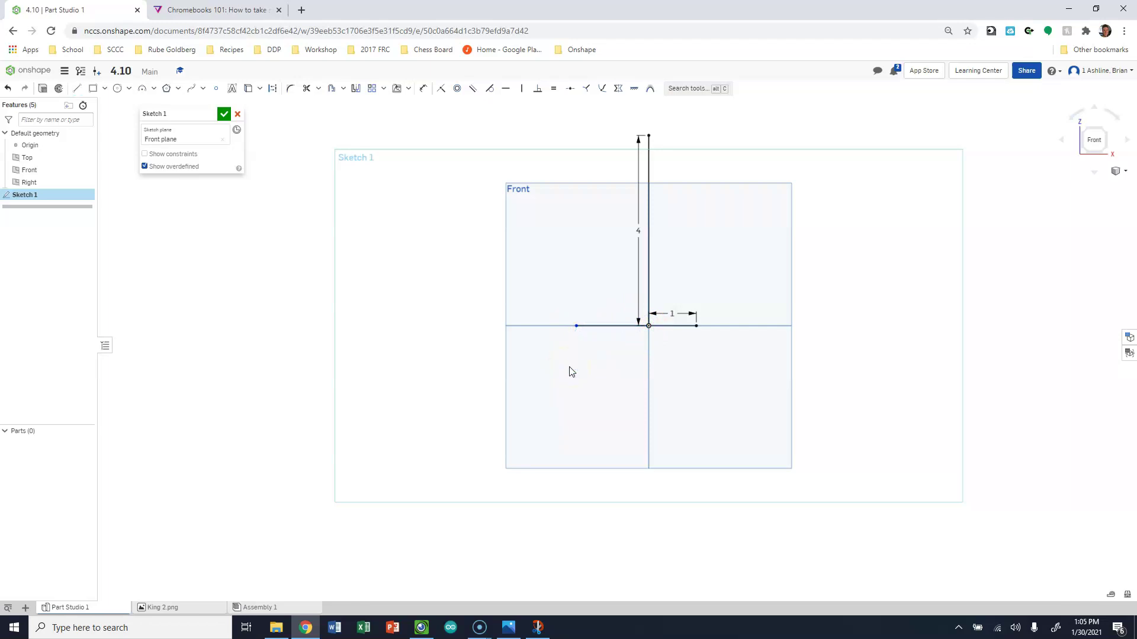
Dimension the horizontal line left of the origin to 1 in, and move the vertical line's dimension farther left, clear of the sketch.
{"action": "key", "text": "d"}
{"action": "left_click", "coordinate": [613, 327]}
{"action": "left_click", "coordinate": [610, 357]}
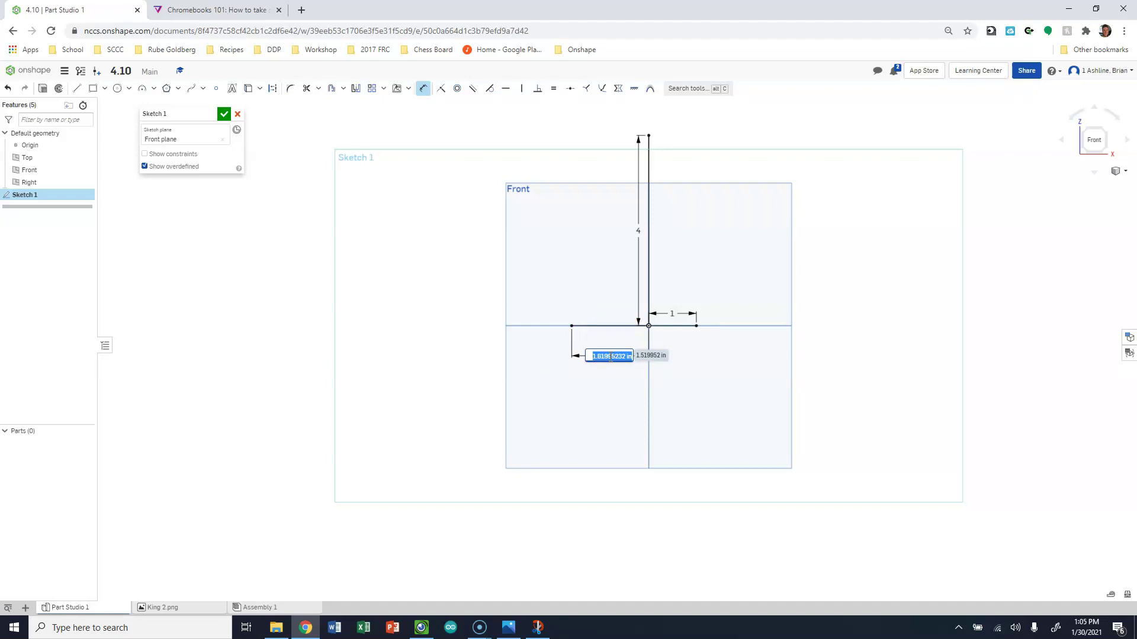
{"action": "key", "text": "Return"}
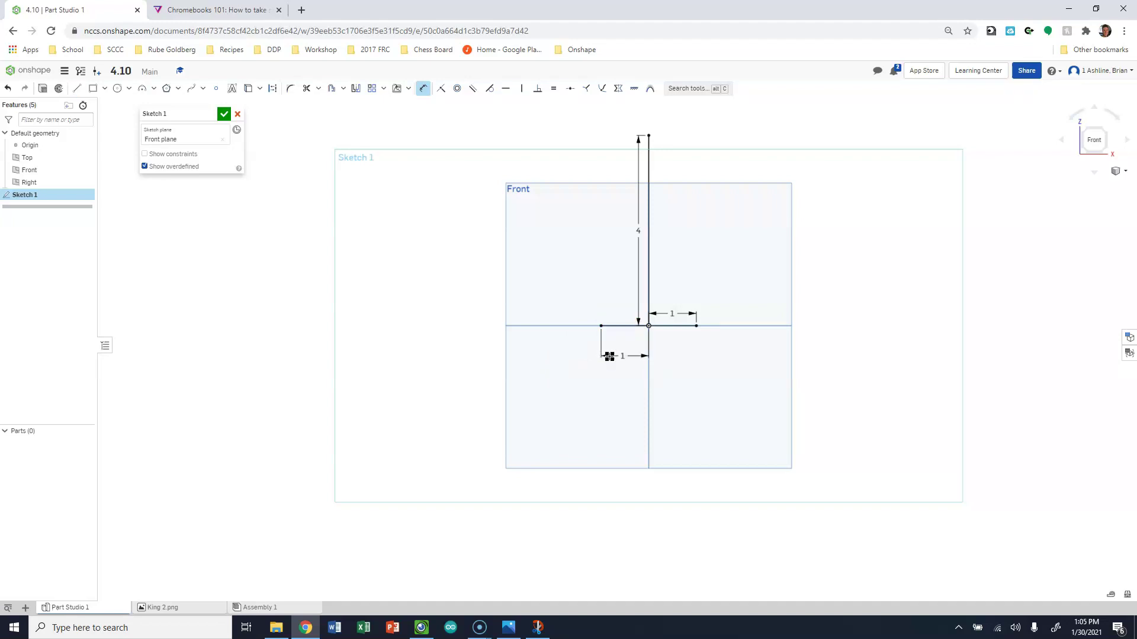
{"action": "key", "text": "Escape"}
{"action": "left_click_drag", "start_coordinate": [637, 231], "coordinate": [468, 231]}
{"action": "left_click", "coordinate": [448, 364]}
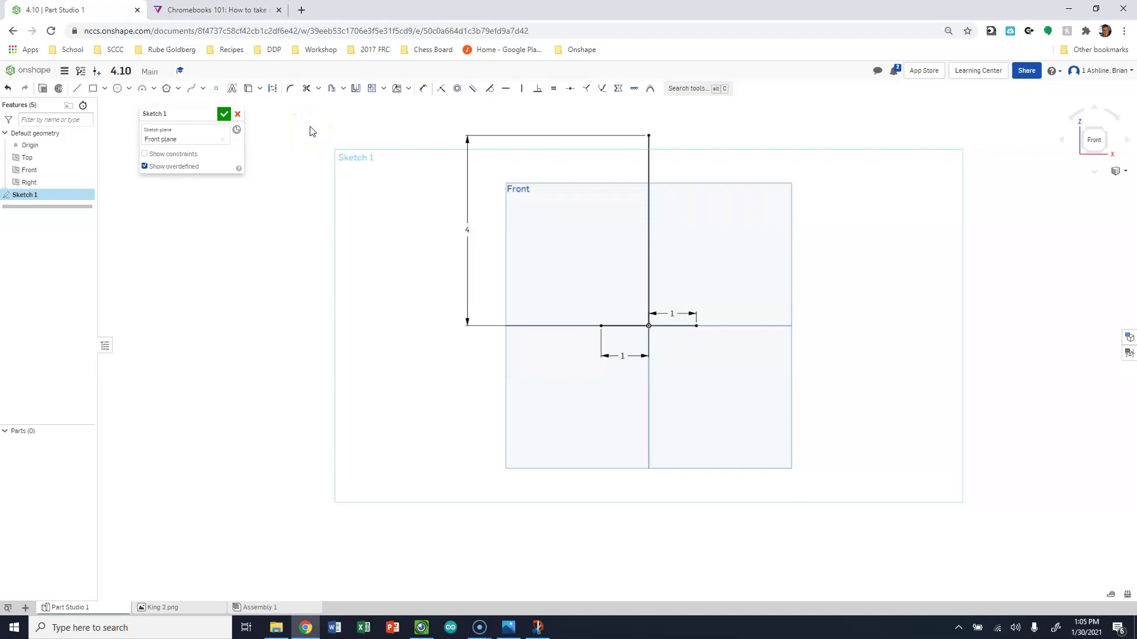
Import the King 2 picture from the Pictures folder for use as a sketch image.
{"action": "left_click", "coordinate": [409, 90]}
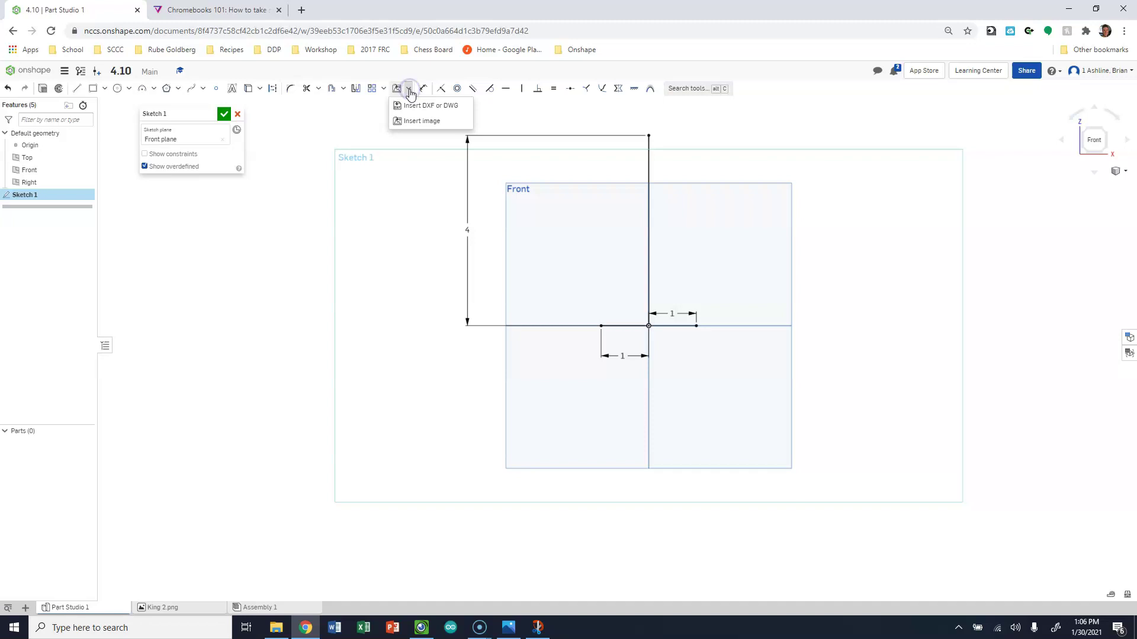
{"action": "left_click", "coordinate": [420, 121]}
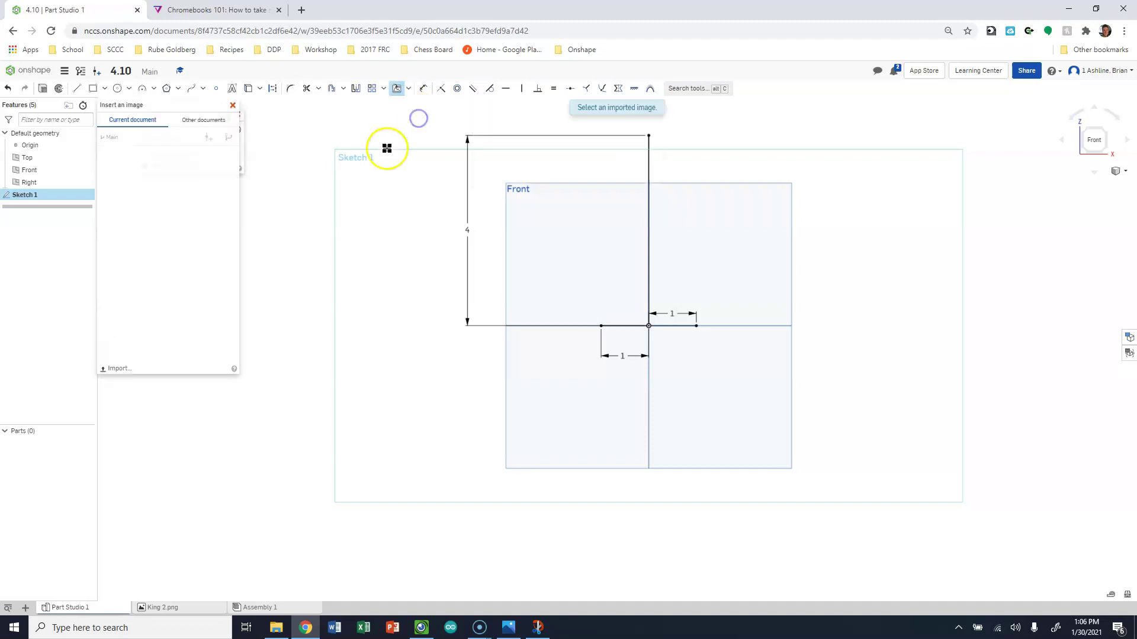
{"action": "left_click", "coordinate": [120, 368]}
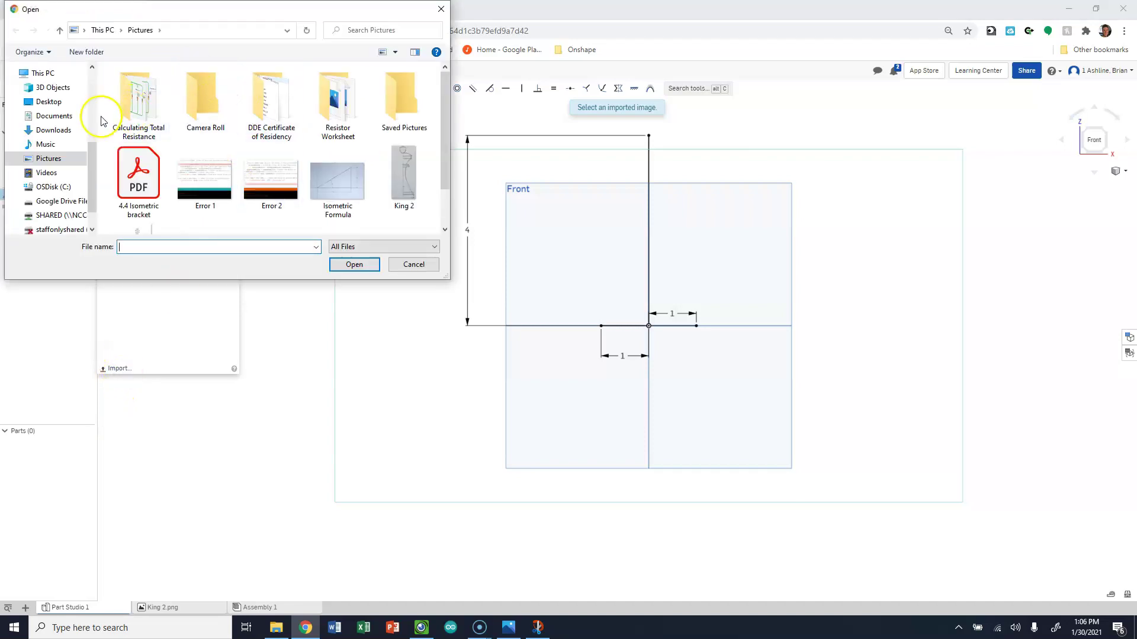
{"action": "double_click", "coordinate": [402, 175]}
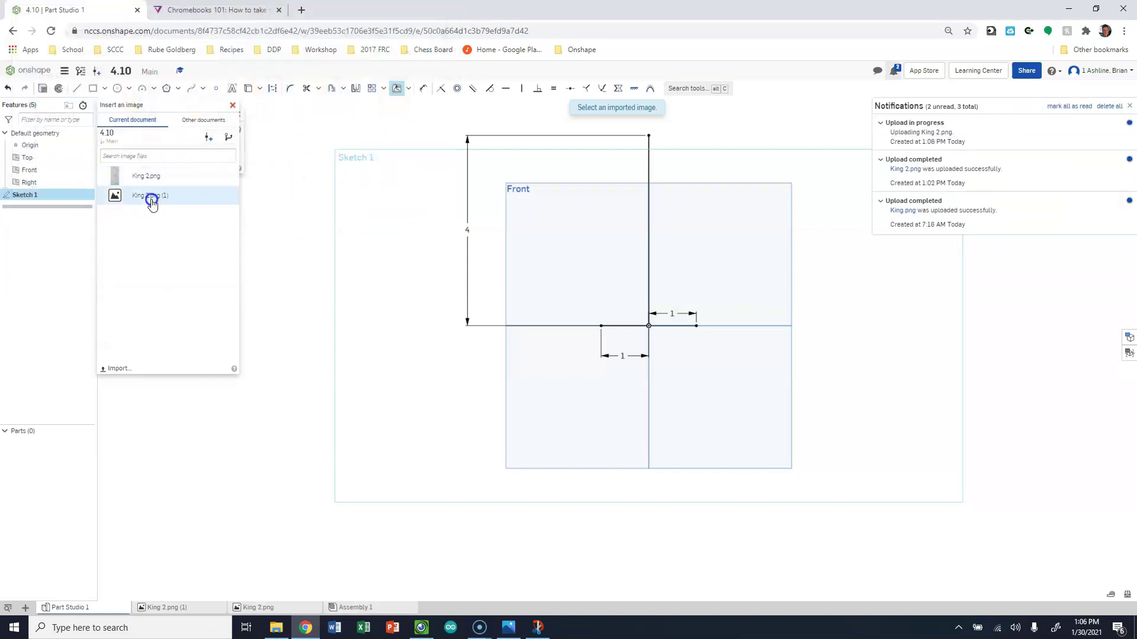
Insert King 2.png into the sketch, cornered at the left horizontal line's outer end and spanning just past the right one.
{"action": "left_click", "coordinate": [149, 176]}
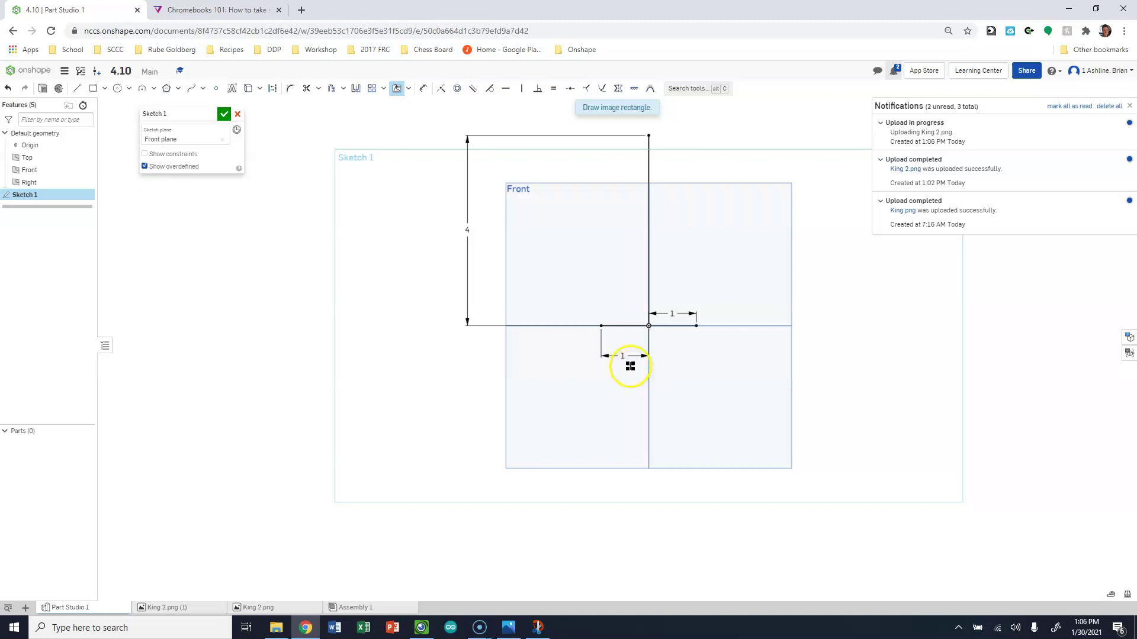
{"action": "left_click", "coordinate": [602, 325]}
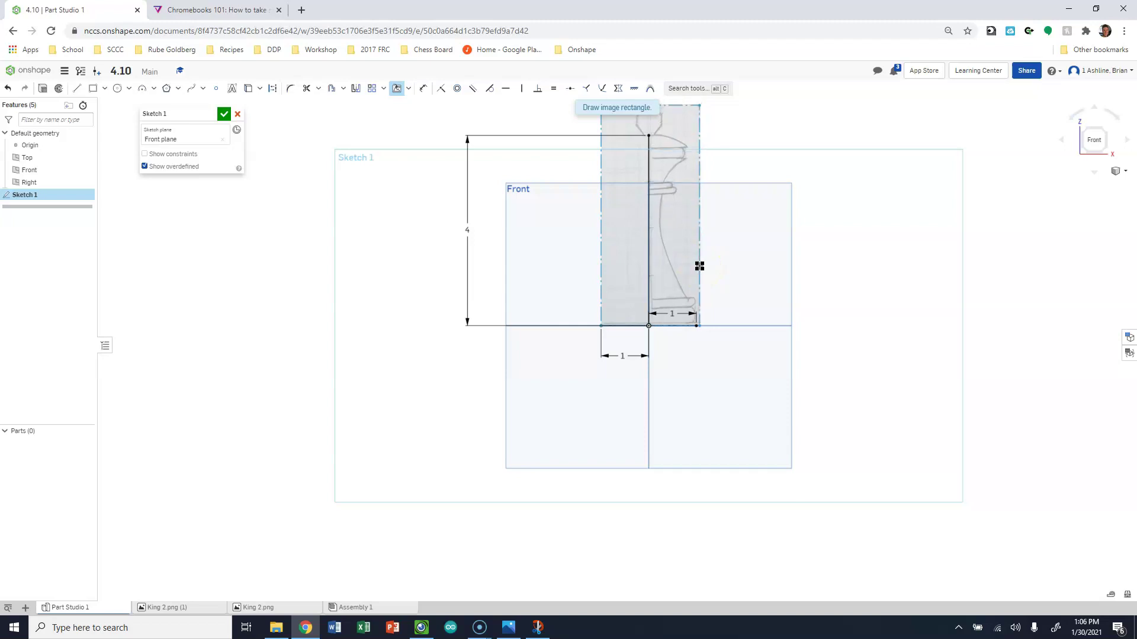
{"action": "left_click", "coordinate": [700, 266]}
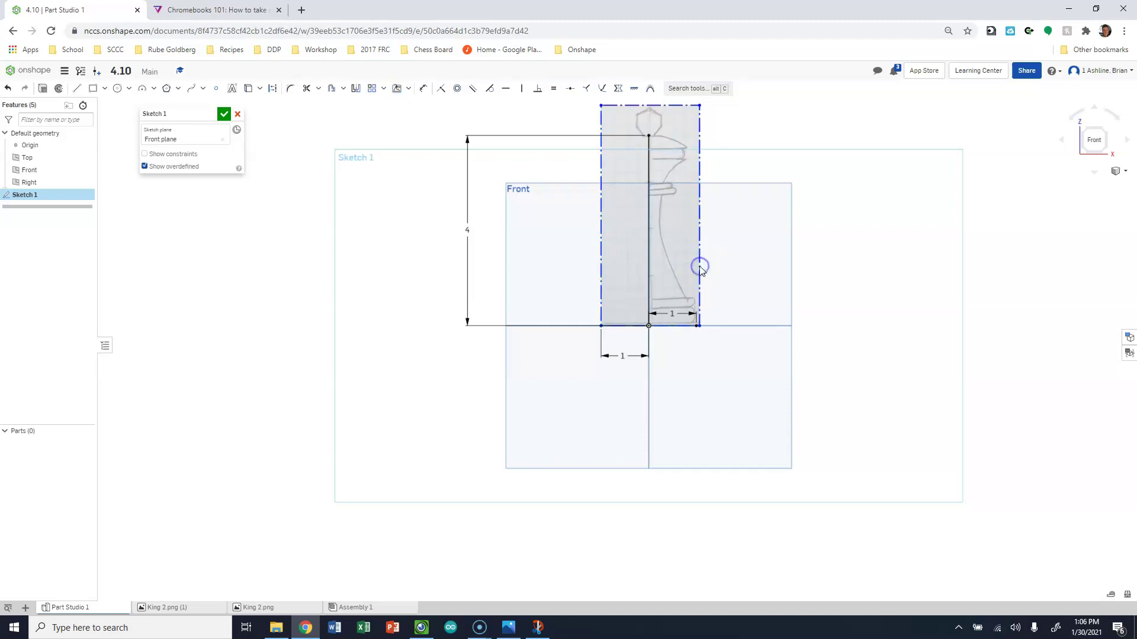
Examine how the image lines up with the guide lines at the origin, the base and the top of the vertical line.
{"action": "scroll", "coordinate": [647, 313], "scroll_direction": "up", "scroll_amount": 4}
{"action": "scroll", "coordinate": [647, 341], "scroll_direction": "up", "scroll_amount": 6}
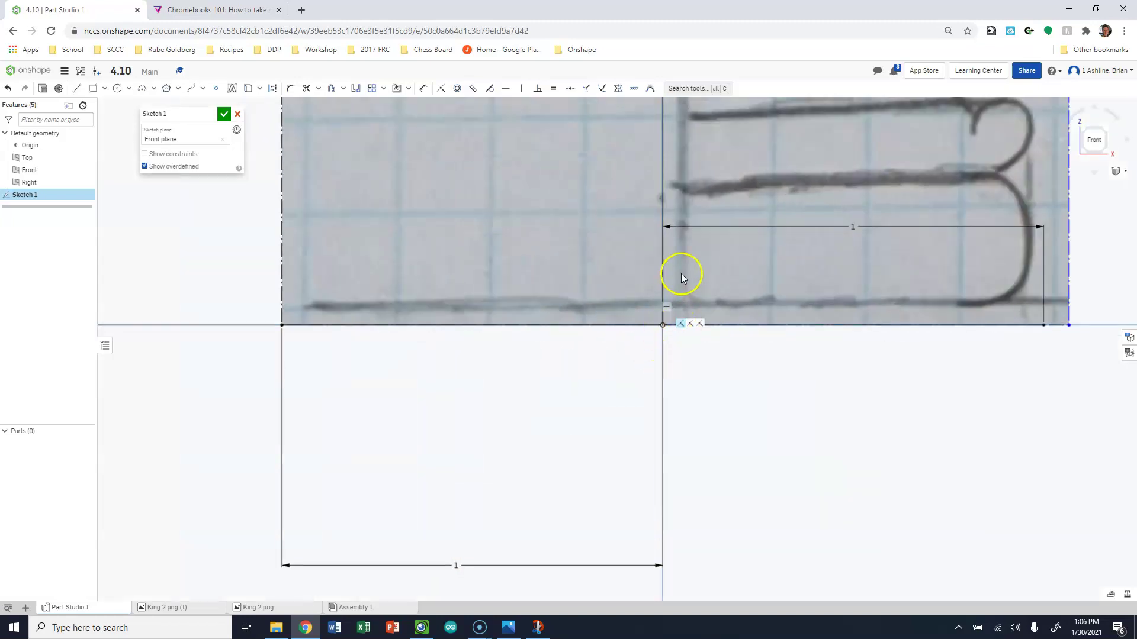
{"action": "scroll", "coordinate": [680, 305], "scroll_direction": "down", "scroll_amount": 6}
{"action": "scroll", "coordinate": [679, 311], "scroll_direction": "down", "scroll_amount": 5}
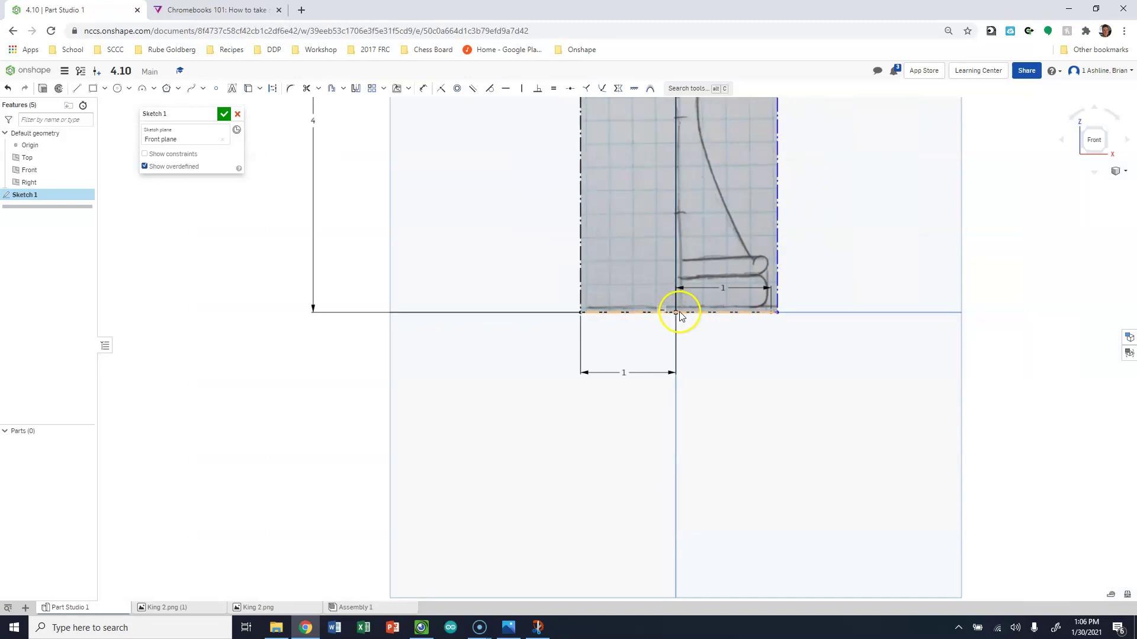
{"action": "scroll", "coordinate": [675, 178], "scroll_direction": "up", "scroll_amount": 10}
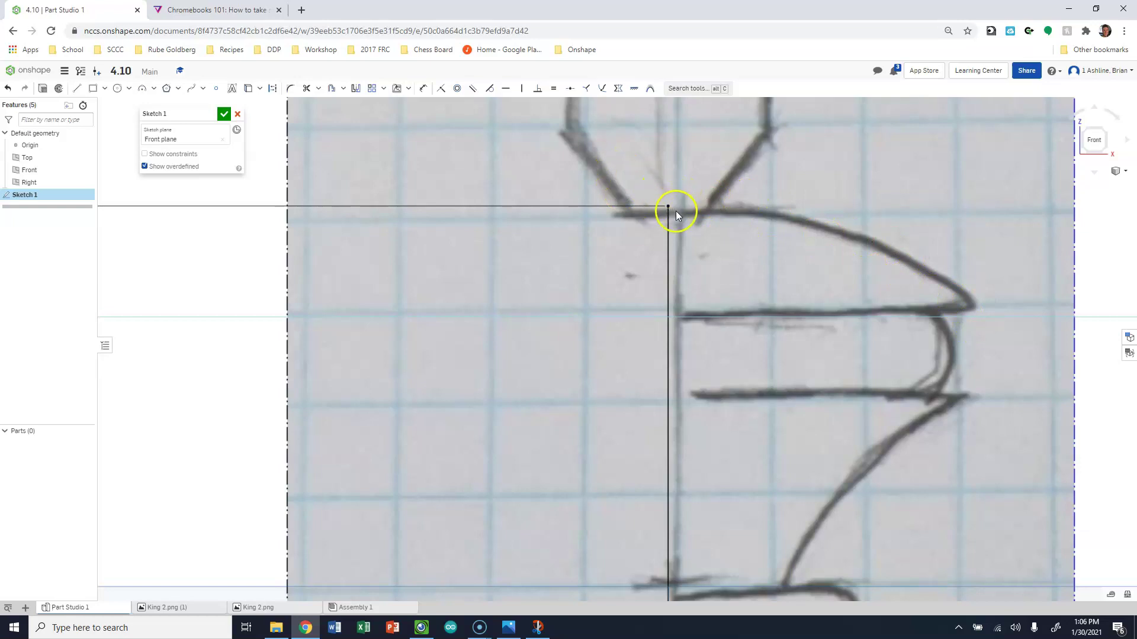
{"action": "scroll", "coordinate": [618, 202], "scroll_direction": "down", "scroll_amount": 5}
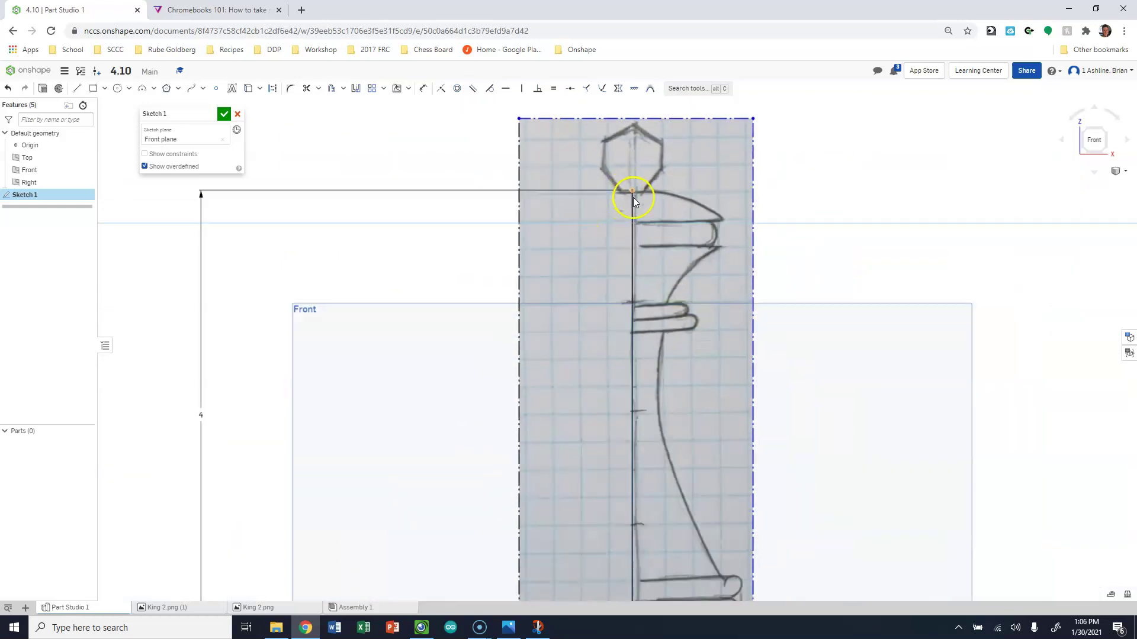
{"action": "scroll", "coordinate": [560, 287], "scroll_direction": "down", "scroll_amount": 4}
{"action": "scroll", "coordinate": [615, 521], "scroll_direction": "up", "scroll_amount": 3}
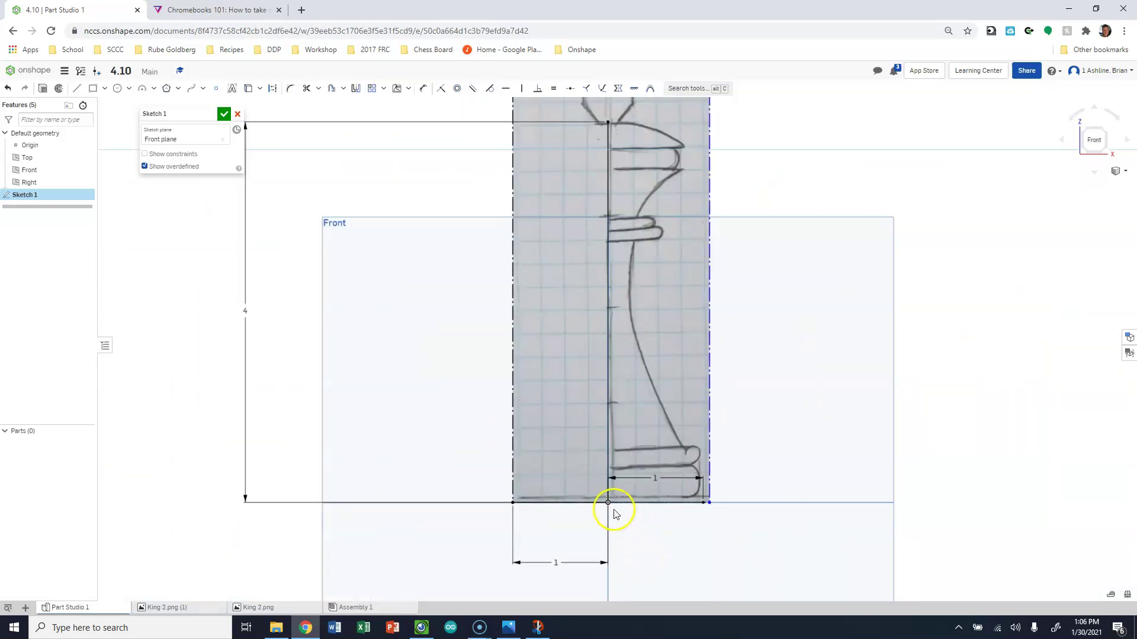
{"action": "scroll", "coordinate": [645, 542], "scroll_direction": "up", "scroll_amount": 3}
{"action": "scroll", "coordinate": [650, 547], "scroll_direction": "up", "scroll_amount": 1}
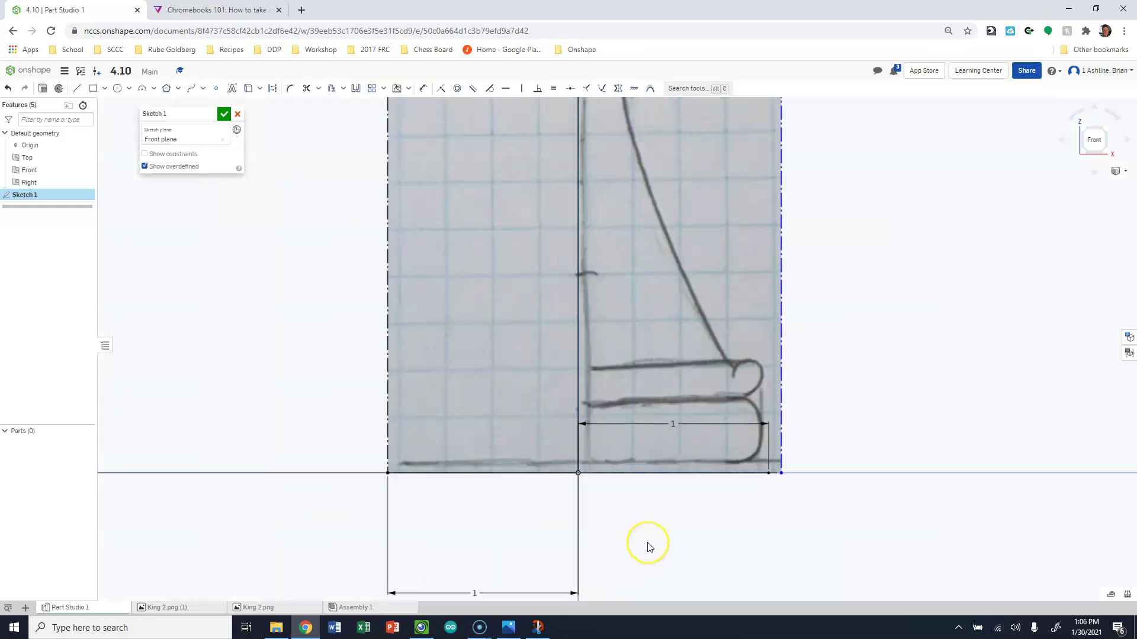
{"action": "scroll", "coordinate": [648, 543], "scroll_direction": "up", "scroll_amount": 2}
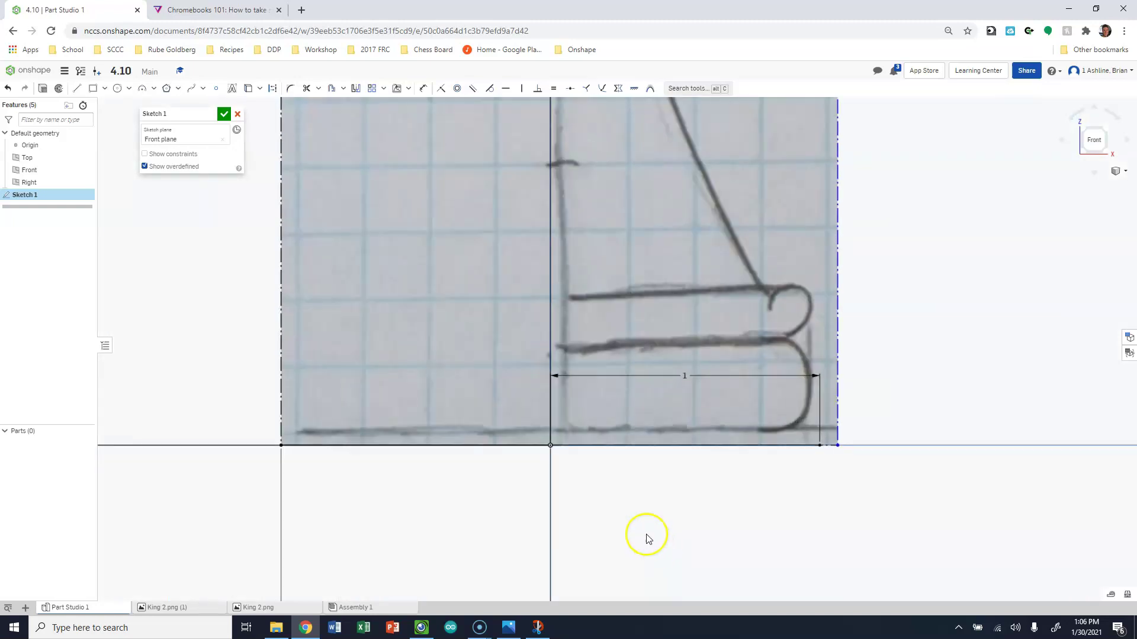
{"action": "scroll", "coordinate": [630, 526], "scroll_direction": "down", "scroll_amount": 3}
{"action": "scroll", "coordinate": [624, 522], "scroll_direction": "down", "scroll_amount": 3}
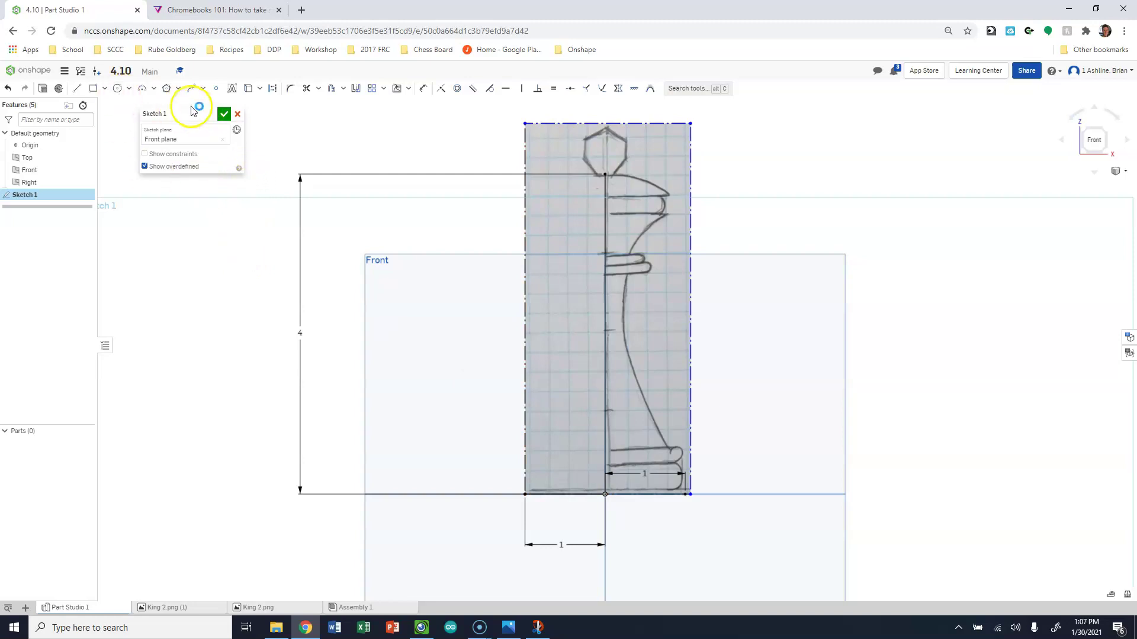
{"action": "scroll", "coordinate": [627, 171], "scroll_direction": "up", "scroll_amount": 10}
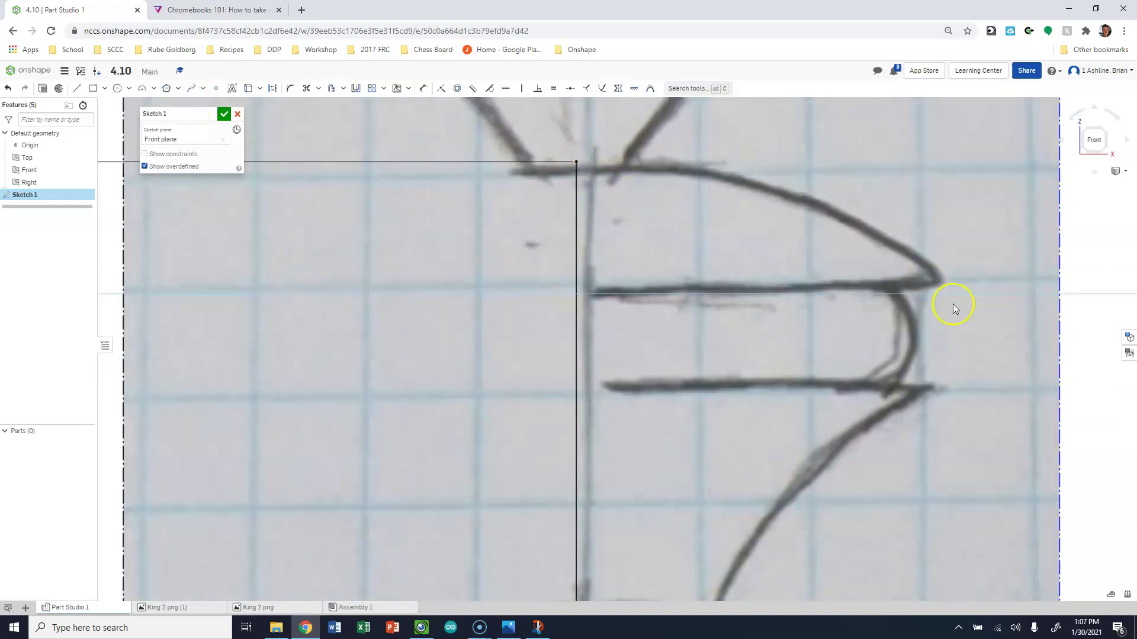
{"action": "scroll", "coordinate": [862, 226], "scroll_direction": "down", "scroll_amount": 12}
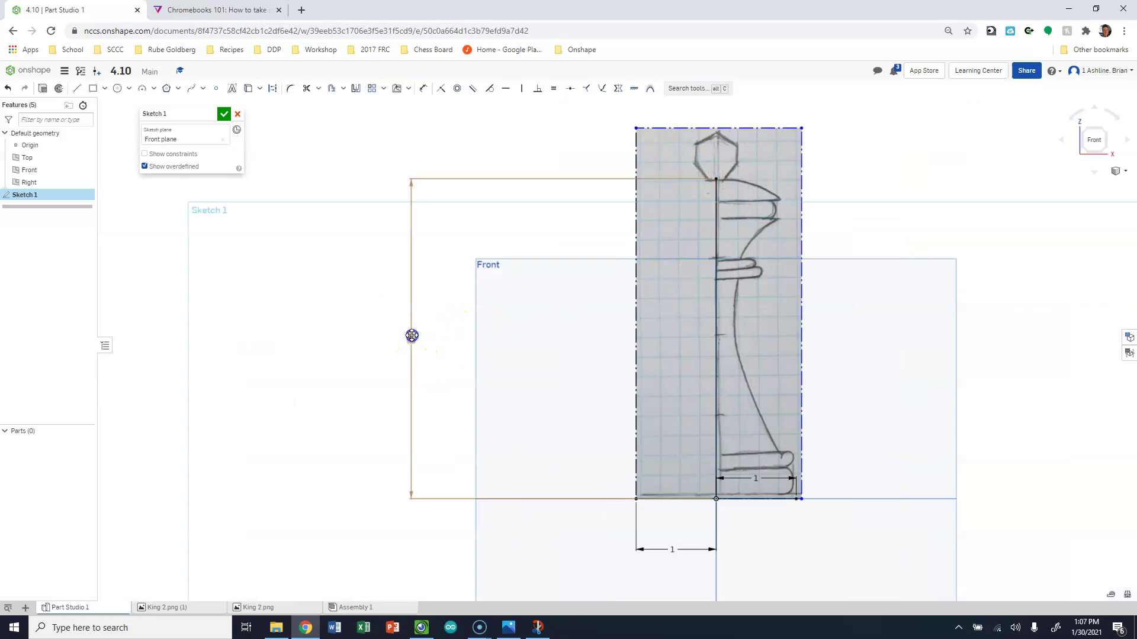
Replace the vertical line's 4 in dimension with 3.98 in, lowering its top endpoint to the base of the drawn hexagon.
{"action": "scroll", "coordinate": [728, 176], "scroll_direction": "up", "scroll_amount": 5}
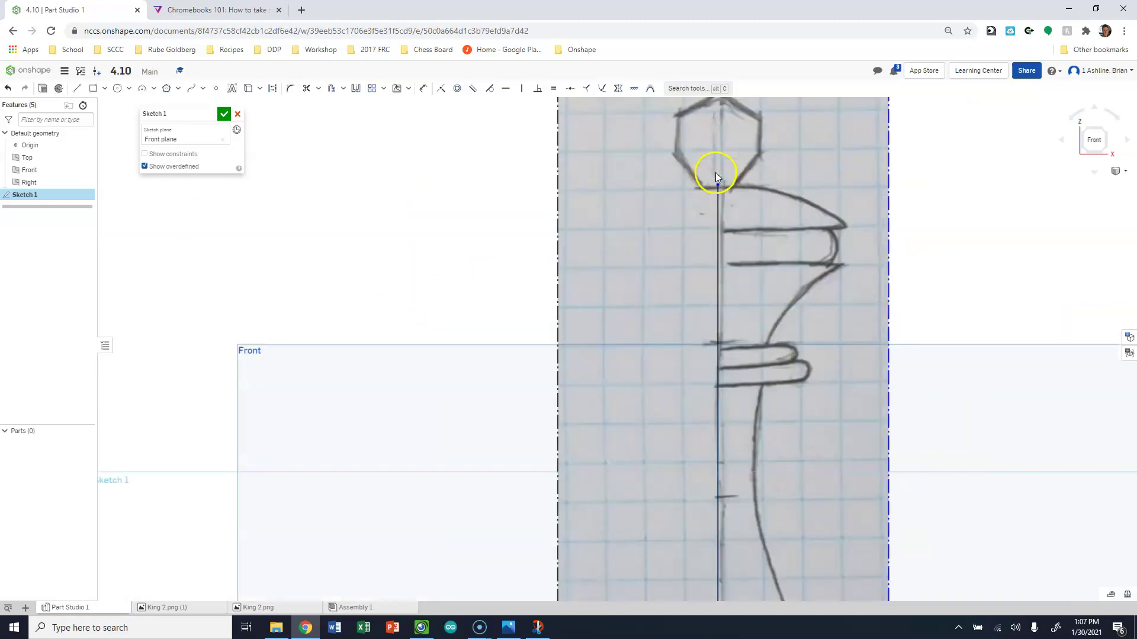
{"action": "scroll", "coordinate": [715, 172], "scroll_direction": "up", "scroll_amount": 5}
{"action": "left_click_drag", "start_coordinate": [718, 202], "coordinate": [719, 211]}
{"action": "scroll", "coordinate": [592, 206], "scroll_direction": "down", "scroll_amount": 5}
{"action": "key", "text": "d"}
{"action": "left_click", "coordinate": [639, 254]}
{"action": "left_click", "coordinate": [576, 344]}
{"action": "left_click", "coordinate": [625, 348]}
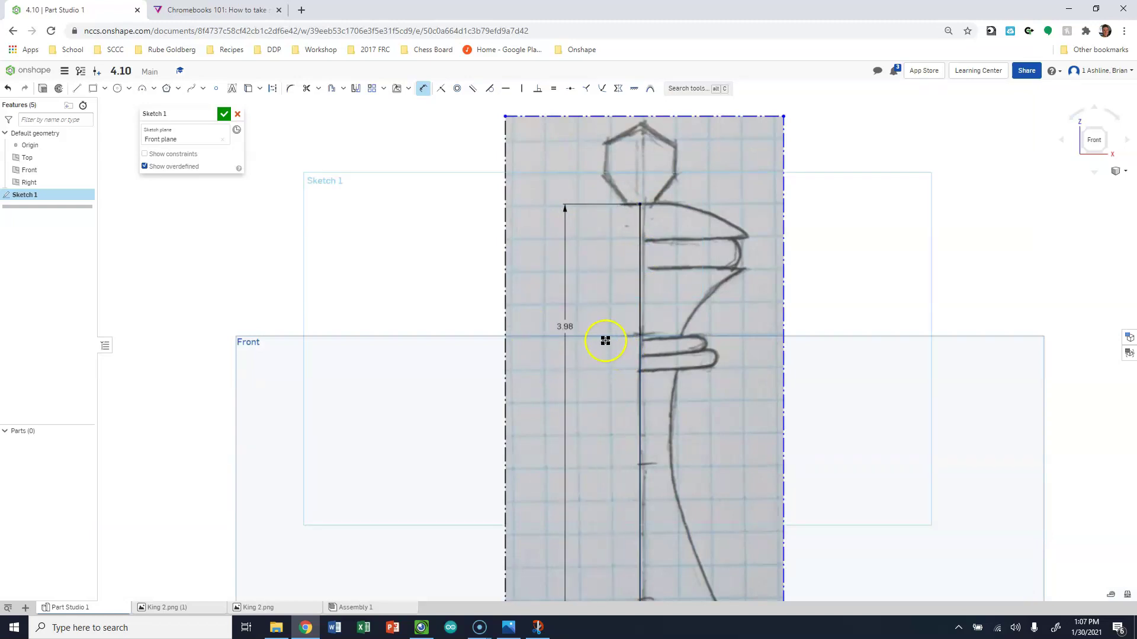
Draw a 3 point arc of about 1.33 in radius from the vertical line's top end to the top collar's outer tip.
{"action": "scroll", "coordinate": [582, 331], "scroll_direction": "up", "scroll_amount": 1}
{"action": "scroll", "coordinate": [563, 237], "scroll_direction": "down", "scroll_amount": 5}
{"action": "scroll", "coordinate": [598, 273], "scroll_direction": "up", "scroll_amount": 3}
{"action": "scroll", "coordinate": [589, 157], "scroll_direction": "up", "scroll_amount": 10}
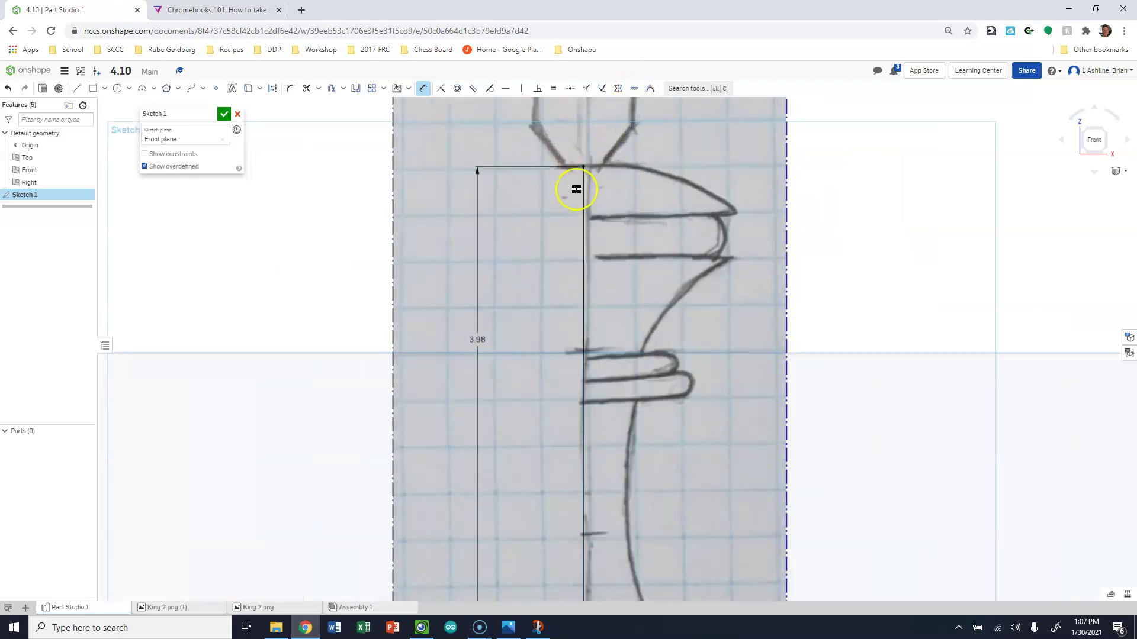
{"action": "scroll", "coordinate": [590, 155], "scroll_direction": "down", "scroll_amount": 1}
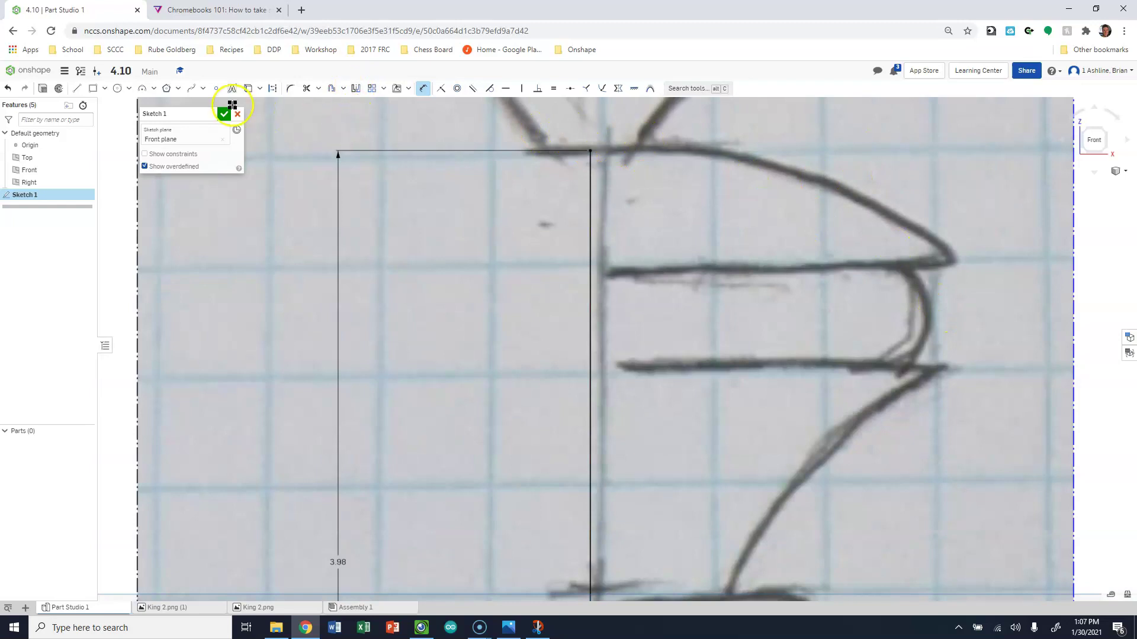
{"action": "left_click", "coordinate": [155, 90]}
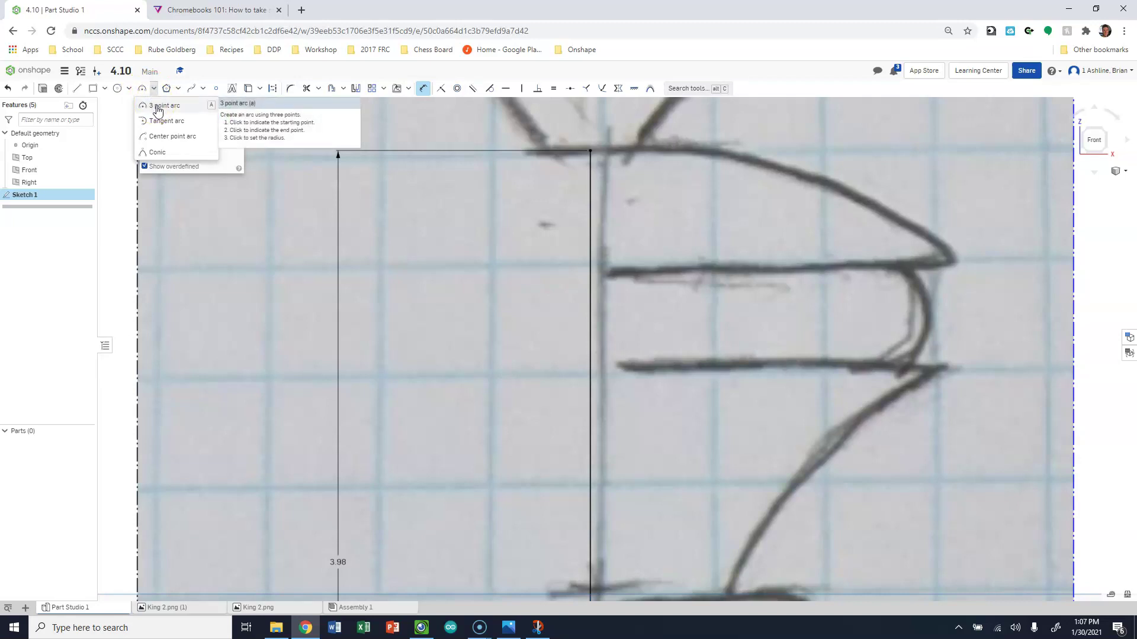
{"action": "left_click", "coordinate": [158, 107]}
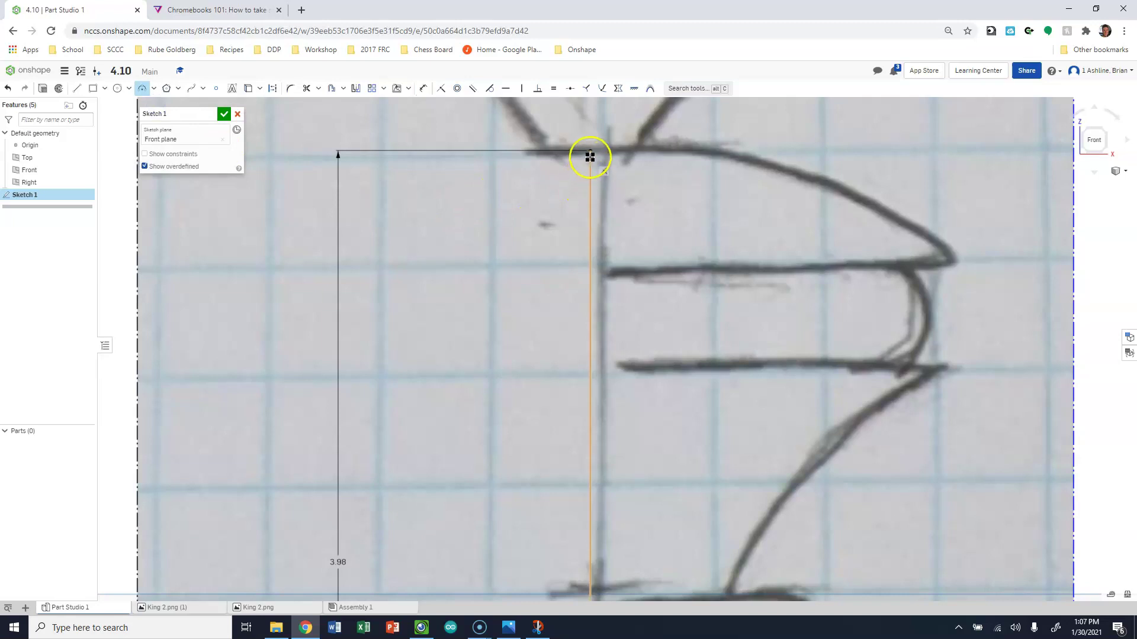
{"action": "left_click_drag", "start_coordinate": [590, 149], "coordinate": [955, 260]}
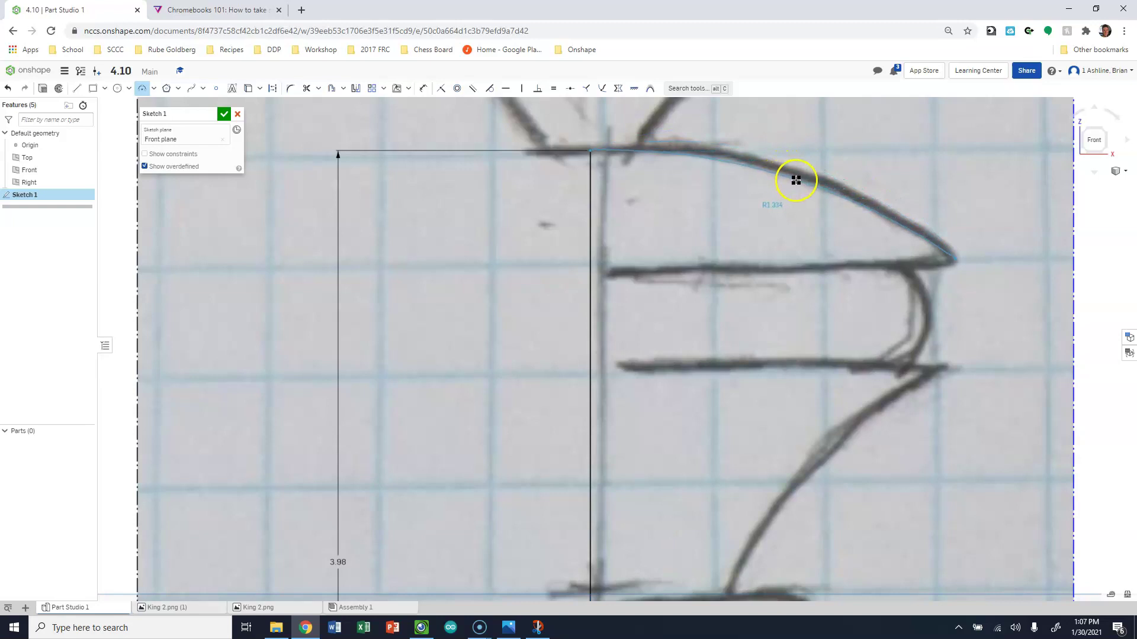
{"action": "left_click", "coordinate": [795, 180]}
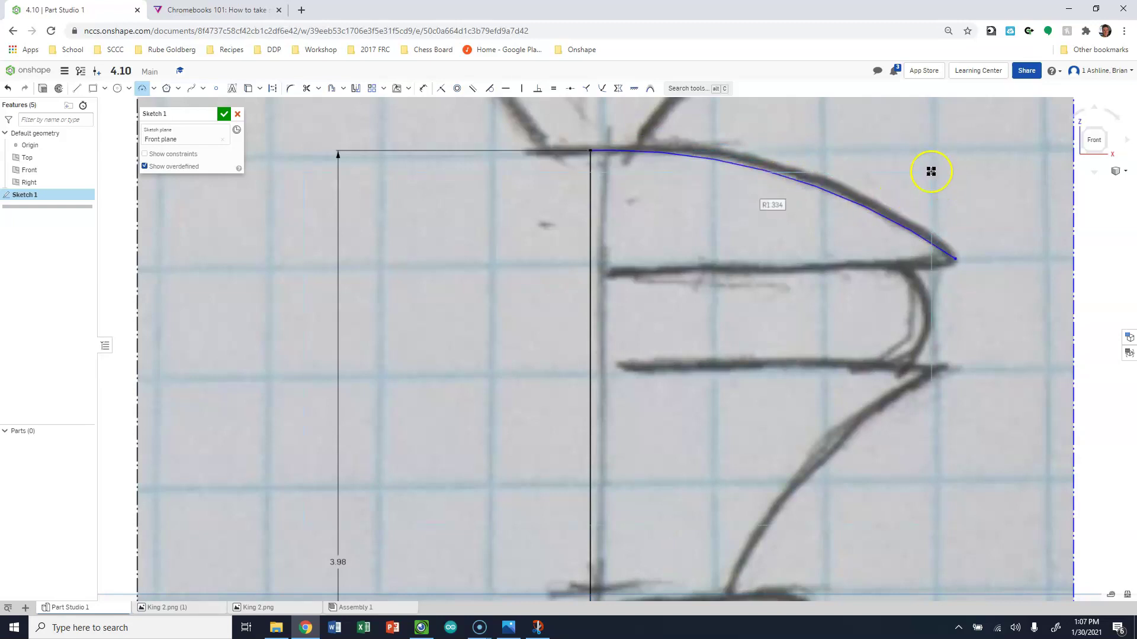
Try to bow the arc outward to match the drawn curve, and undo the change.
{"action": "scroll", "coordinate": [891, 187], "scroll_direction": "down", "scroll_amount": 1}
{"action": "scroll", "coordinate": [840, 200], "scroll_direction": "up", "scroll_amount": 1}
{"action": "key", "text": "Escape"}
{"action": "left_click_drag", "start_coordinate": [798, 175], "coordinate": [819, 148]}
{"action": "key", "text": "ctrl+z"}
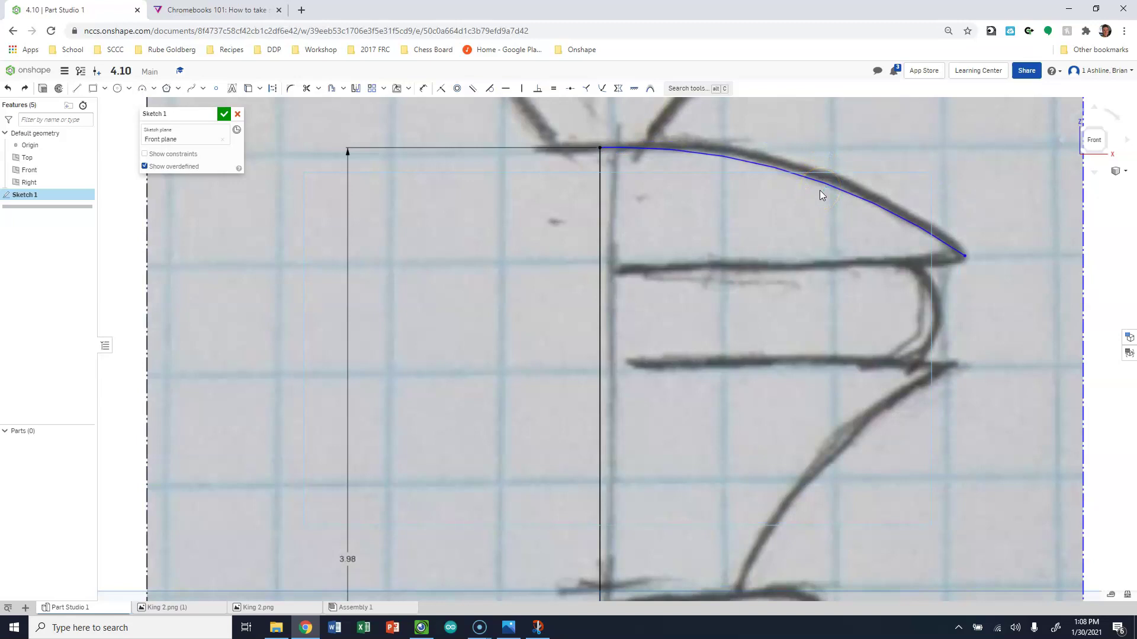
{"action": "left_click", "coordinate": [142, 88]}
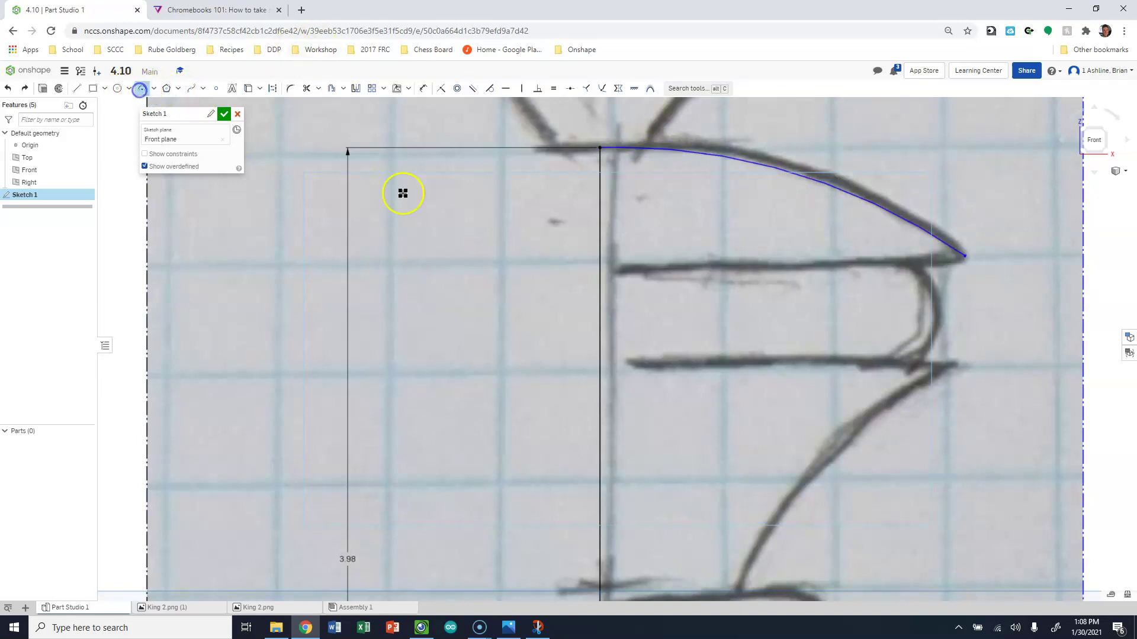
{"action": "left_click", "coordinate": [960, 272]}
{"action": "scroll", "coordinate": [962, 266], "scroll_direction": "up", "scroll_amount": 5}
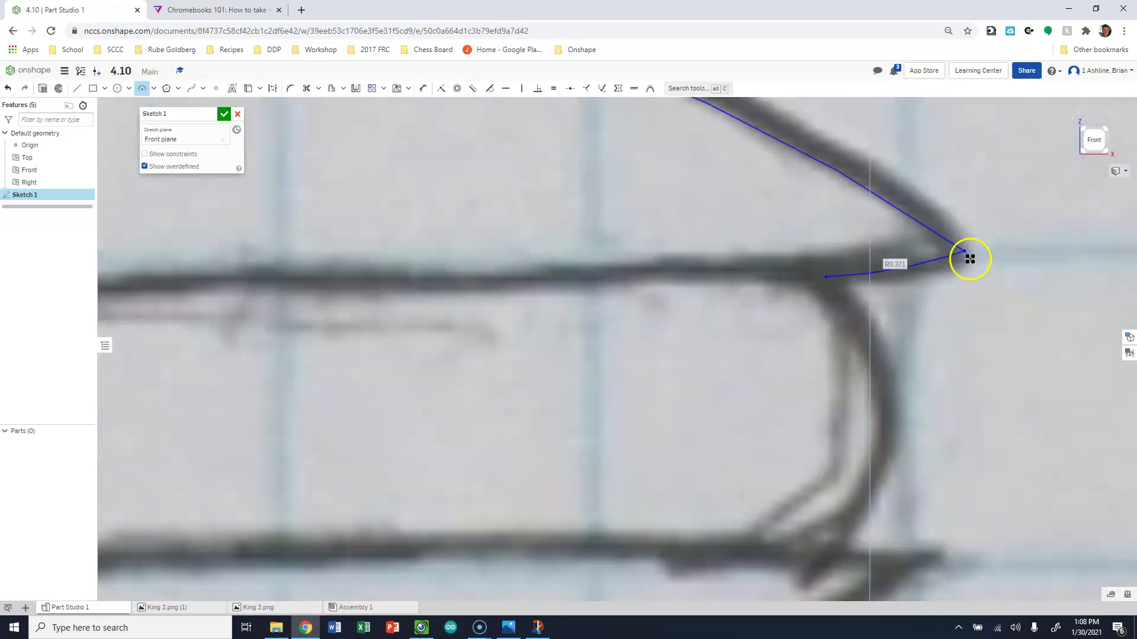
{"action": "scroll", "coordinate": [966, 264], "scroll_direction": "down", "scroll_amount": 3}
{"action": "left_click", "coordinate": [979, 276]}
{"action": "left_click", "coordinate": [933, 260]}
{"action": "key", "text": "Delete"}
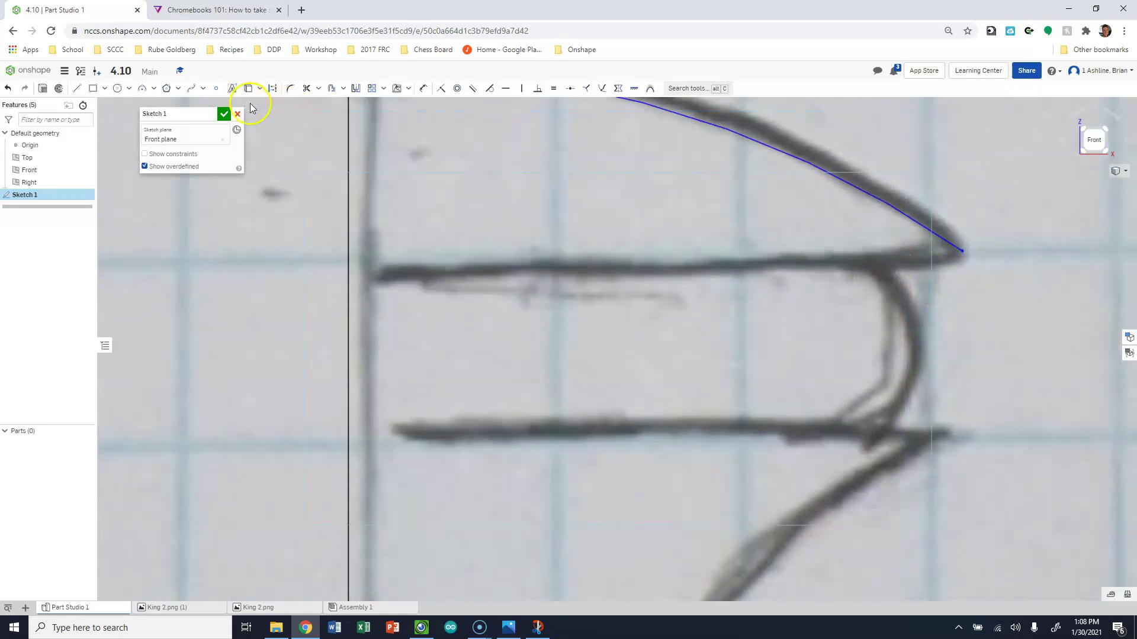
Draw two short horizontal lines inward, one from the arc's outer end and one from the outer tip of the collar's lower edge.
{"action": "left_click", "coordinate": [77, 88]}
{"action": "left_click", "coordinate": [964, 253]}
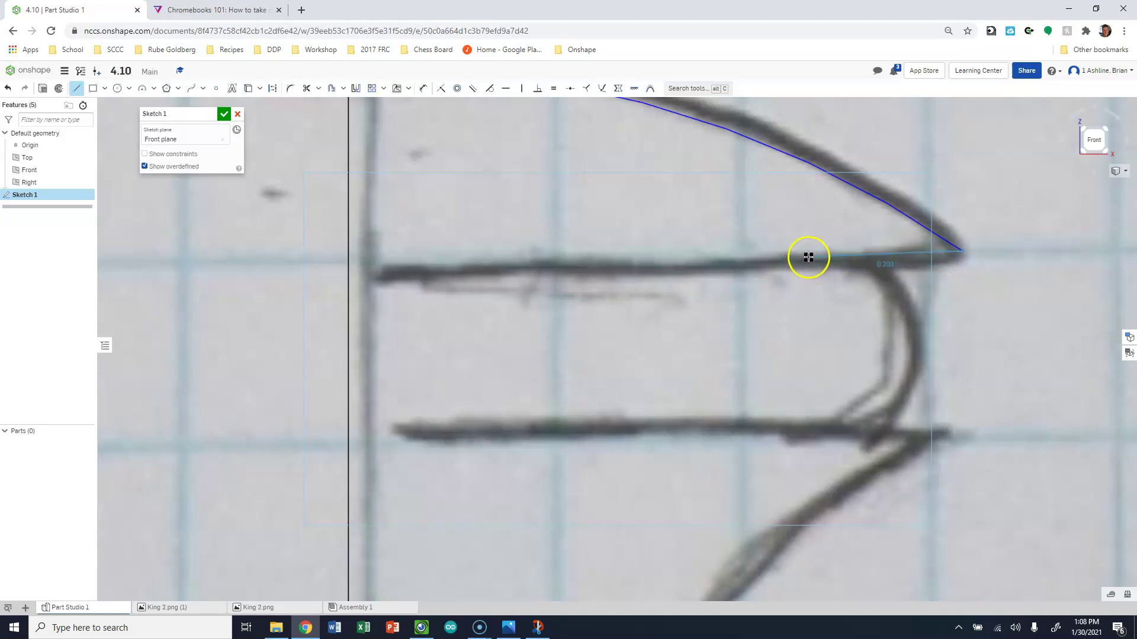
{"action": "left_click", "coordinate": [842, 251]}
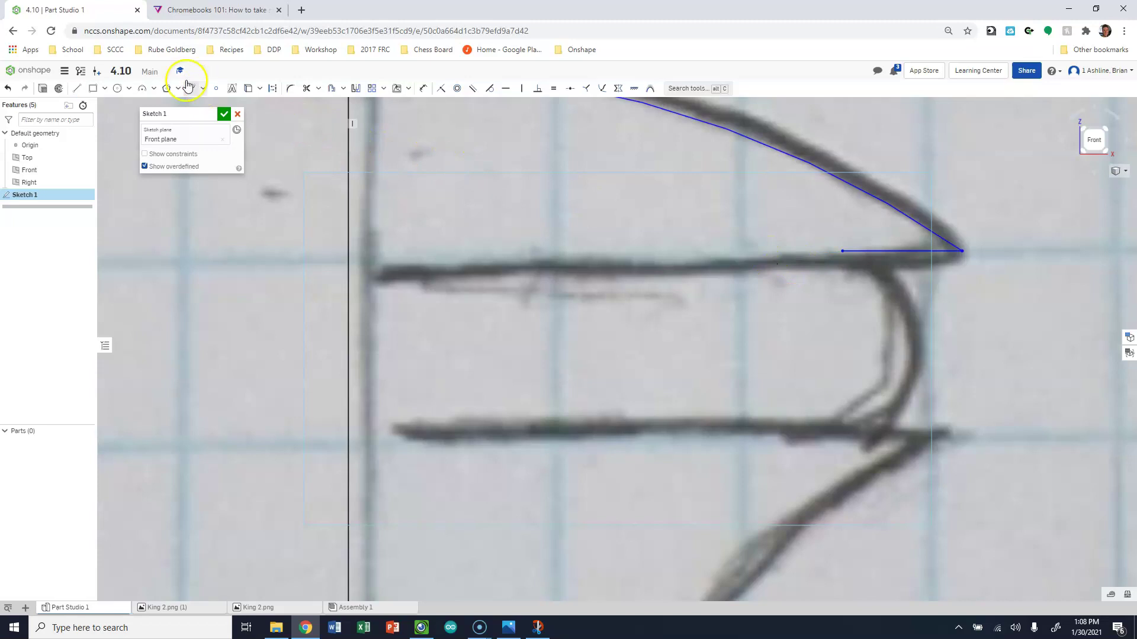
{"action": "left_click", "coordinate": [76, 88]}
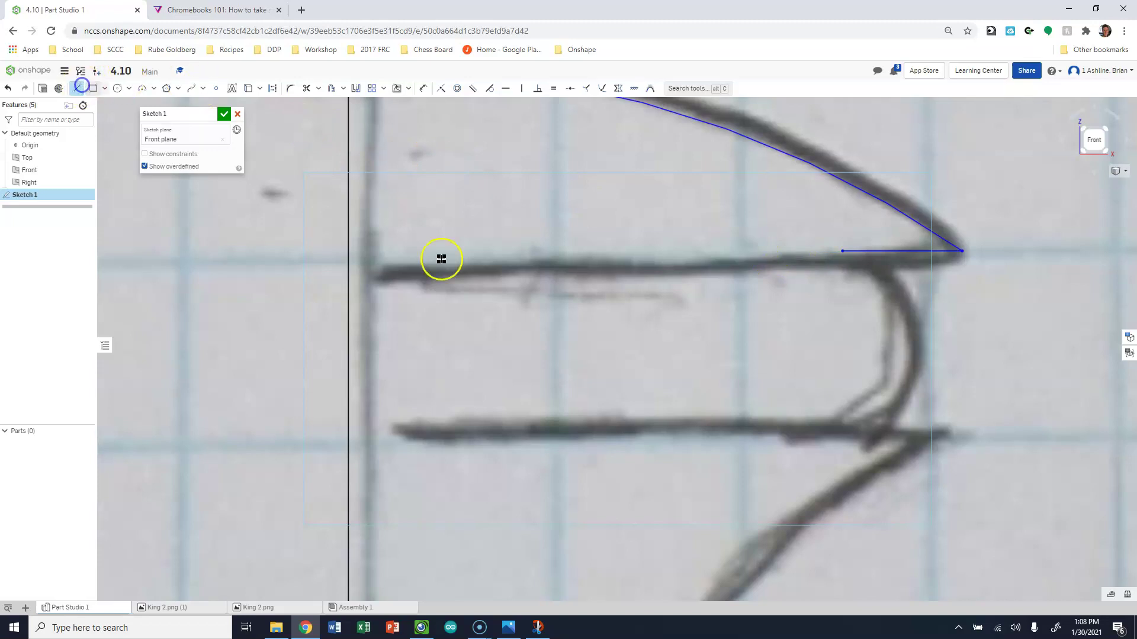
{"action": "left_click", "coordinate": [954, 431]}
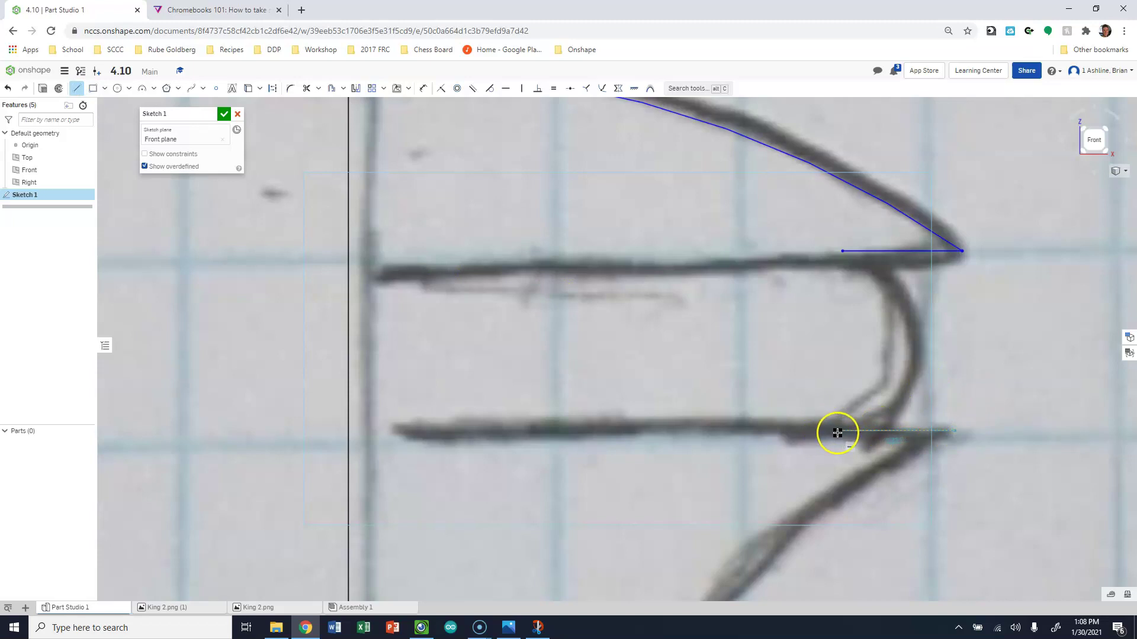
{"action": "left_click", "coordinate": [838, 433]}
{"action": "key", "text": "Escape"}
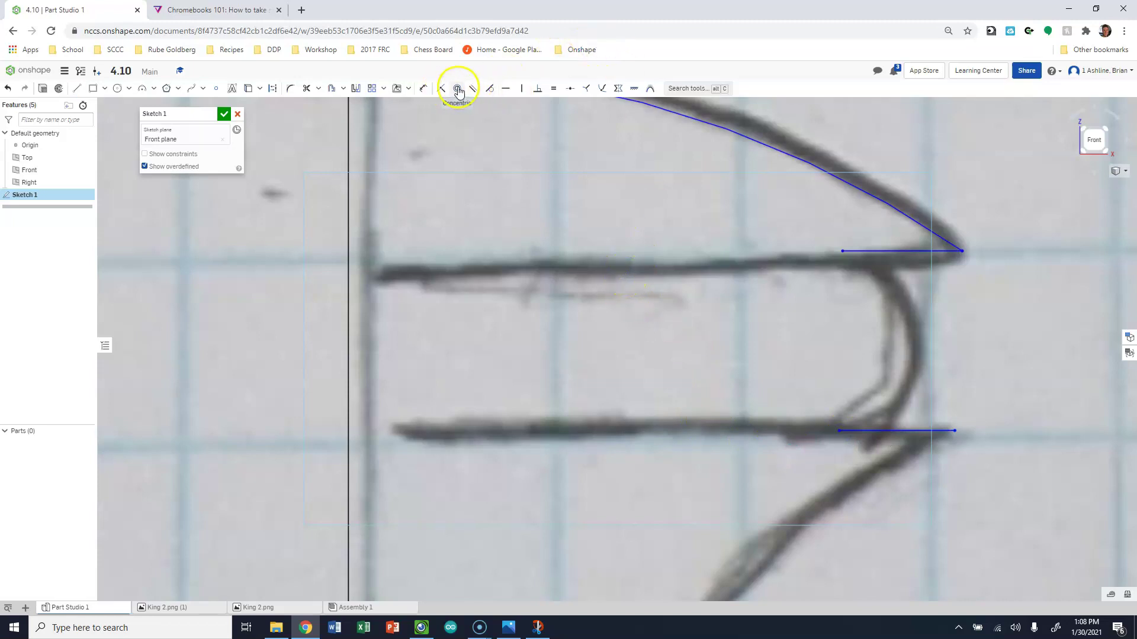
Align the outer ends of the two short horizontal lines with a vertical constraint and nudge them inward to the drawn collar tip.
{"action": "left_click", "coordinate": [522, 90]}
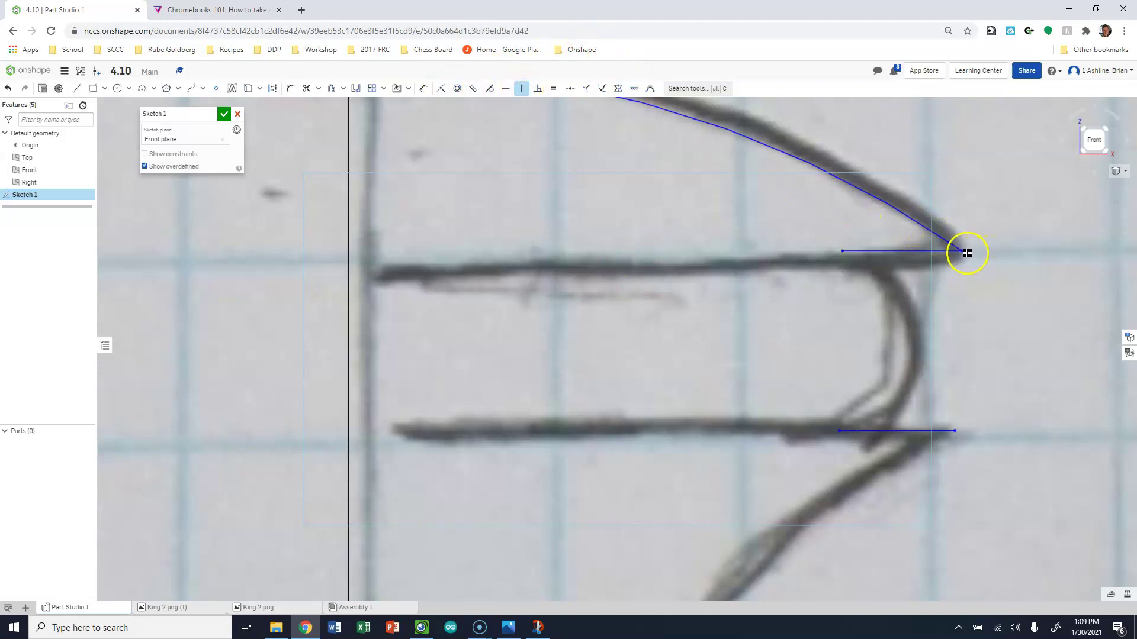
{"action": "left_click", "coordinate": [963, 250]}
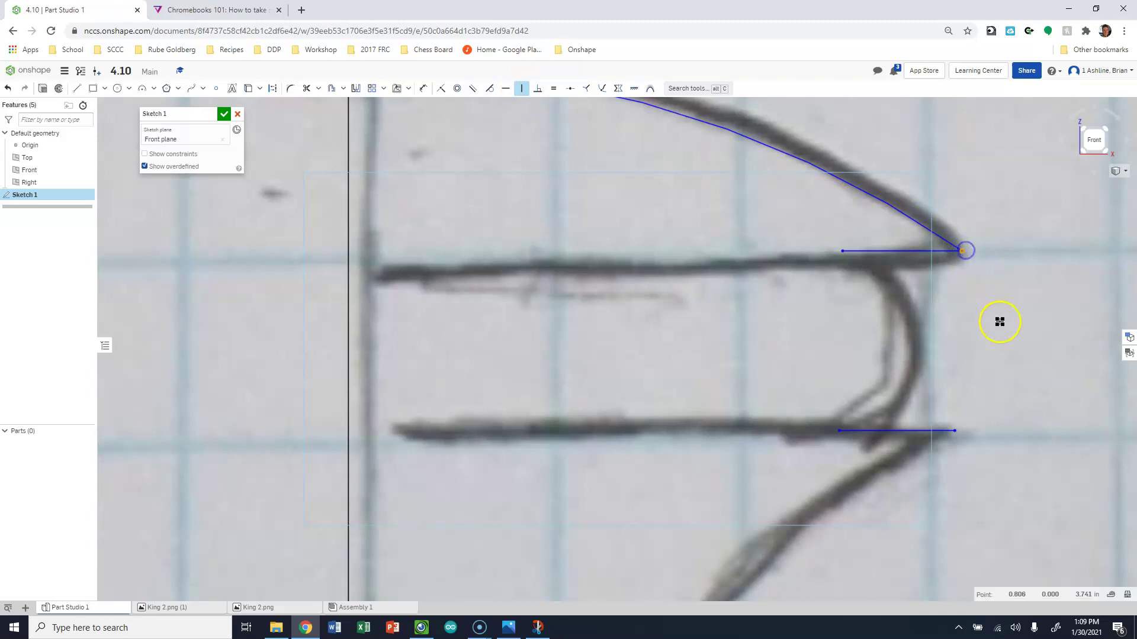
{"action": "left_click", "coordinate": [955, 431]}
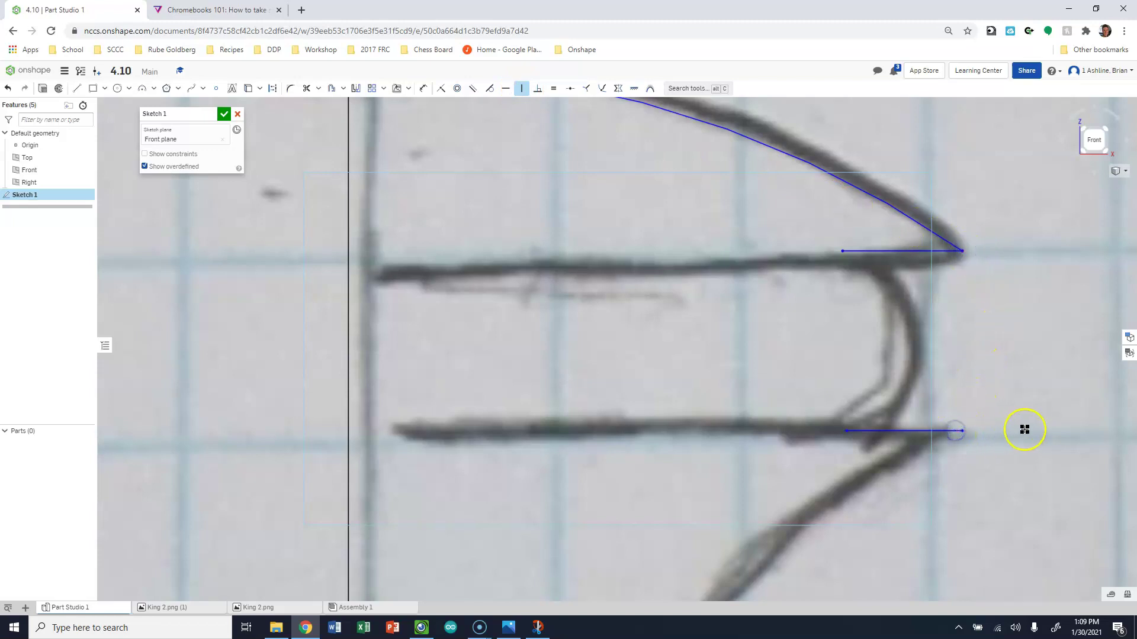
{"action": "key", "text": "Escape"}
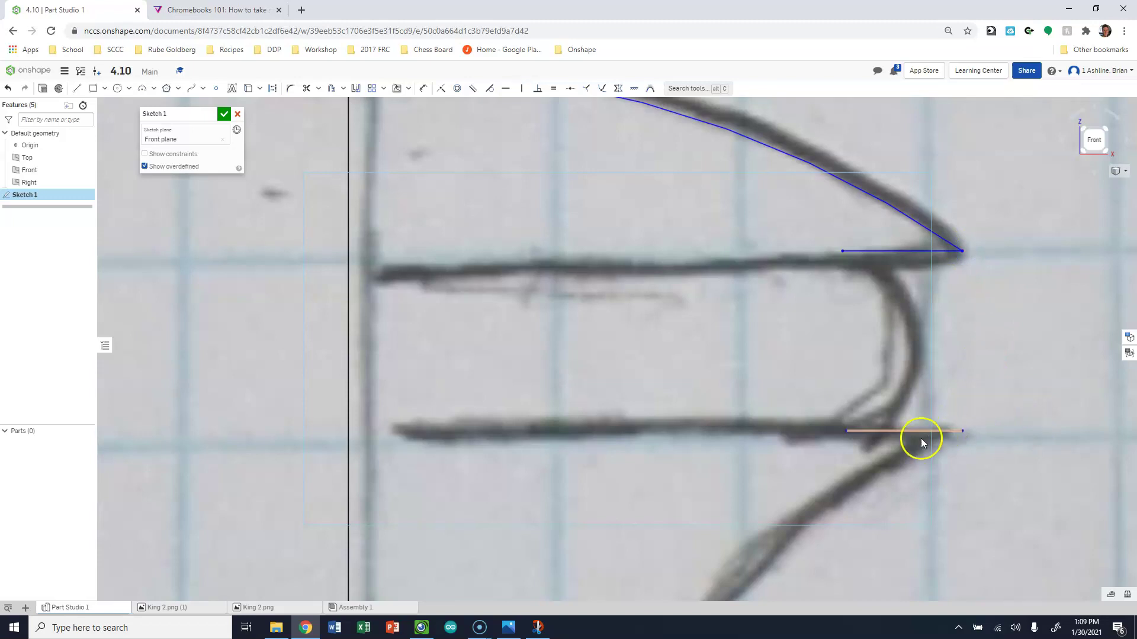
{"action": "mouse_move", "coordinate": [962, 432]}
{"action": "left_mouse_down"}
{"action": "mouse_move", "coordinate": [933, 431]}
{"action": "mouse_move", "coordinate": [957, 434]}
{"action": "left_mouse_up"}
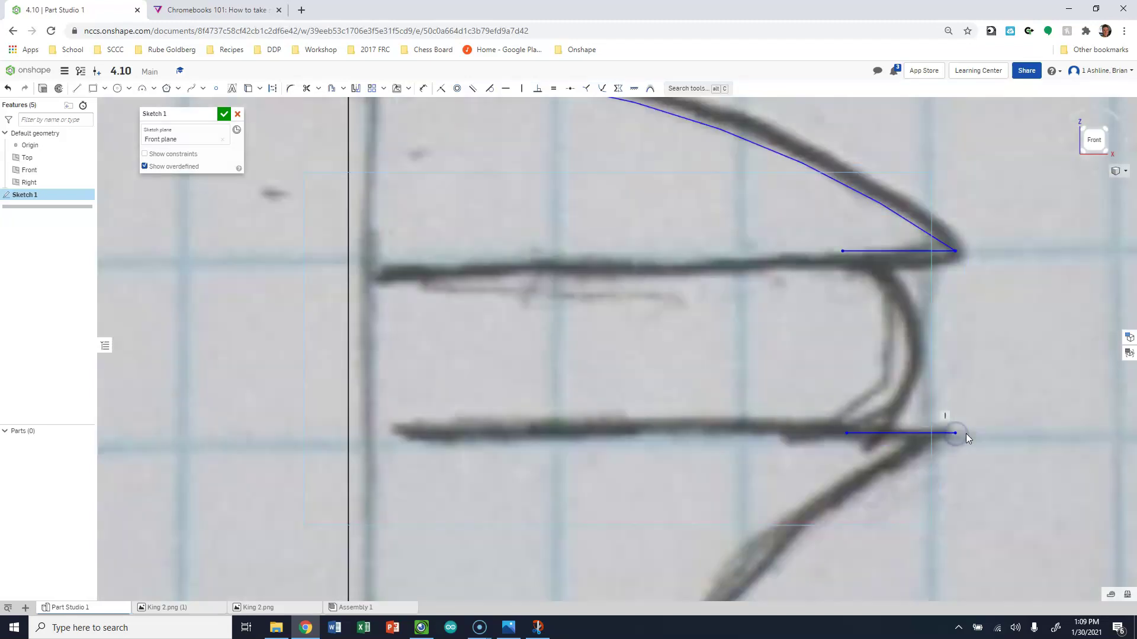
Align the inner ends of the two short horizontal lines with a vertical constraint.
{"action": "left_click", "coordinate": [522, 89]}
{"action": "left_click", "coordinate": [839, 248]}
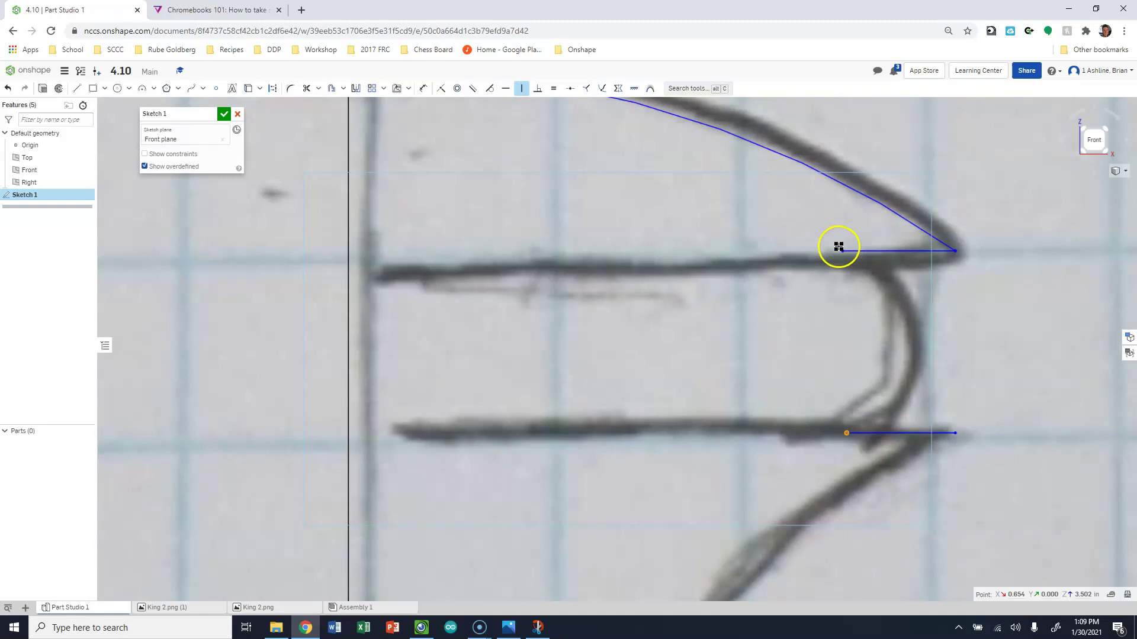
{"action": "key", "text": "Escape"}
{"action": "mouse_move", "coordinate": [894, 250]}
{"action": "left_mouse_down"}
{"action": "mouse_move", "coordinate": [968, 258]}
{"action": "mouse_move", "coordinate": [958, 254]}
{"action": "left_mouse_up"}
Draw a 3 point arc of about 0.118 in radius joining the two horizontal lines' inner ends, bulging outward along the drawn collar.
{"action": "scroll", "coordinate": [920, 332], "scroll_direction": "down", "scroll_amount": 4}
{"action": "scroll", "coordinate": [924, 323], "scroll_direction": "up", "scroll_amount": 3}
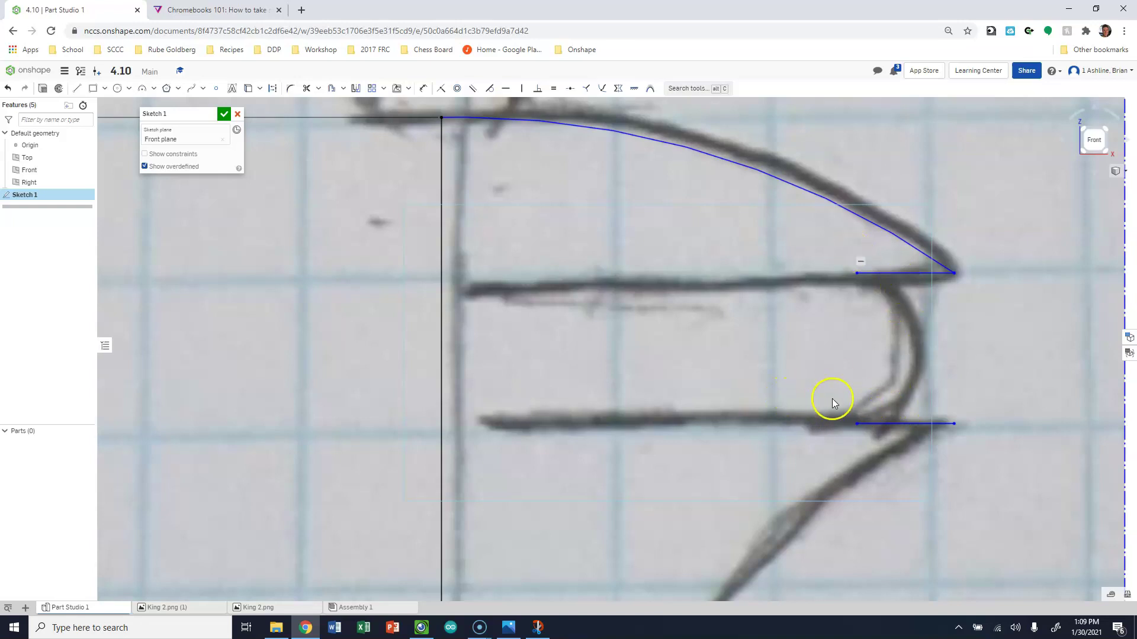
{"action": "scroll", "coordinate": [736, 279], "scroll_direction": "down", "scroll_amount": 2}
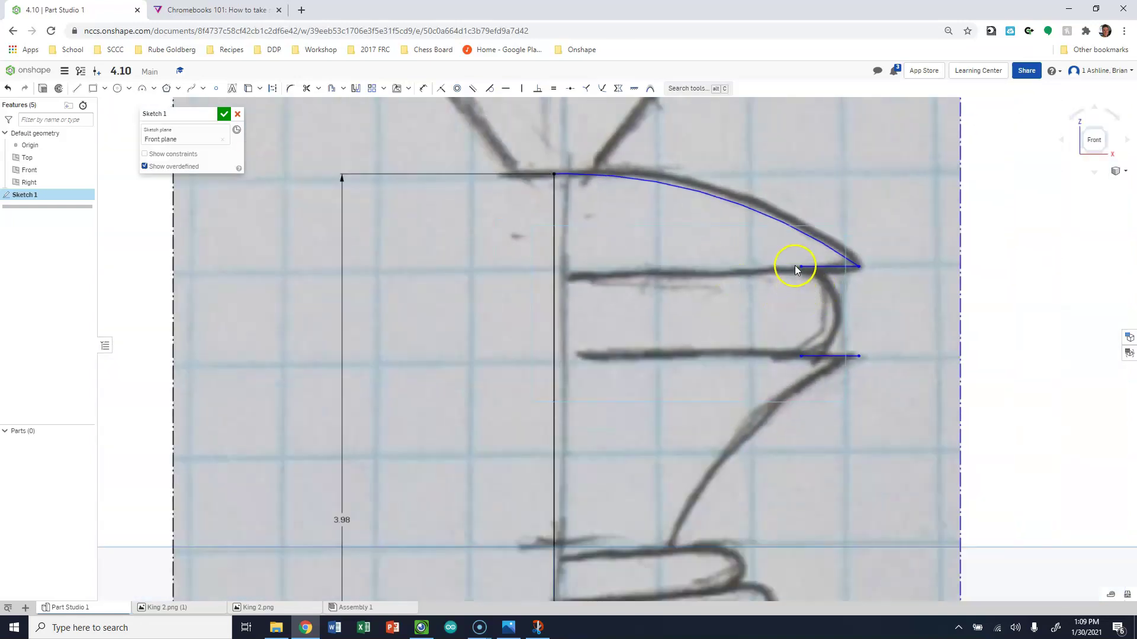
{"action": "scroll", "coordinate": [795, 270], "scroll_direction": "down", "scroll_amount": 2}
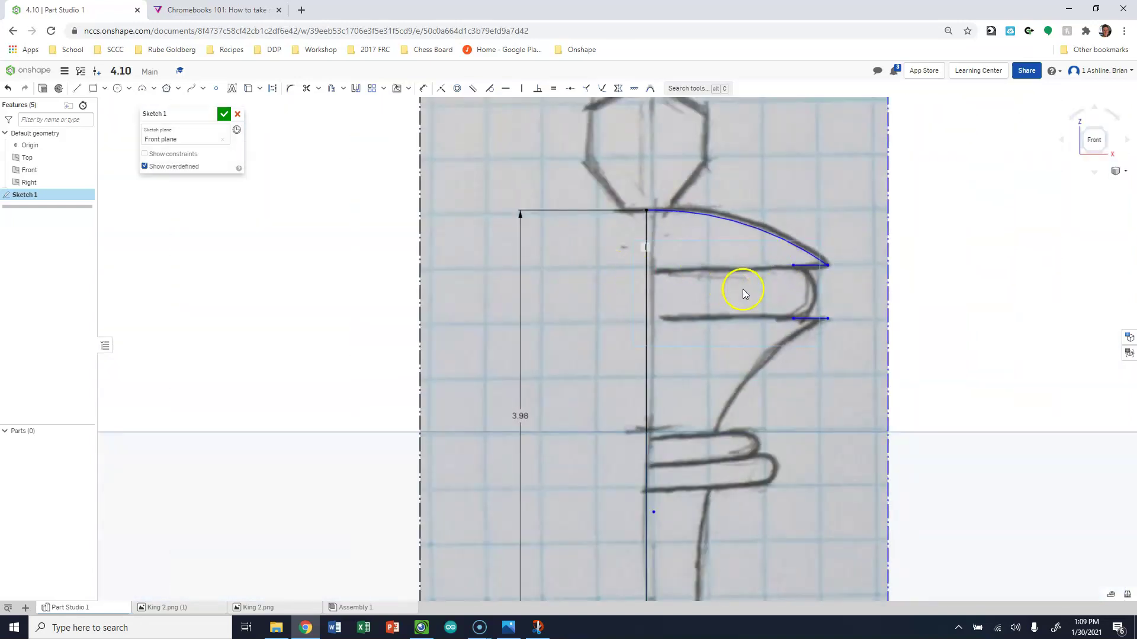
{"action": "scroll", "coordinate": [810, 288], "scroll_direction": "down", "scroll_amount": 3}
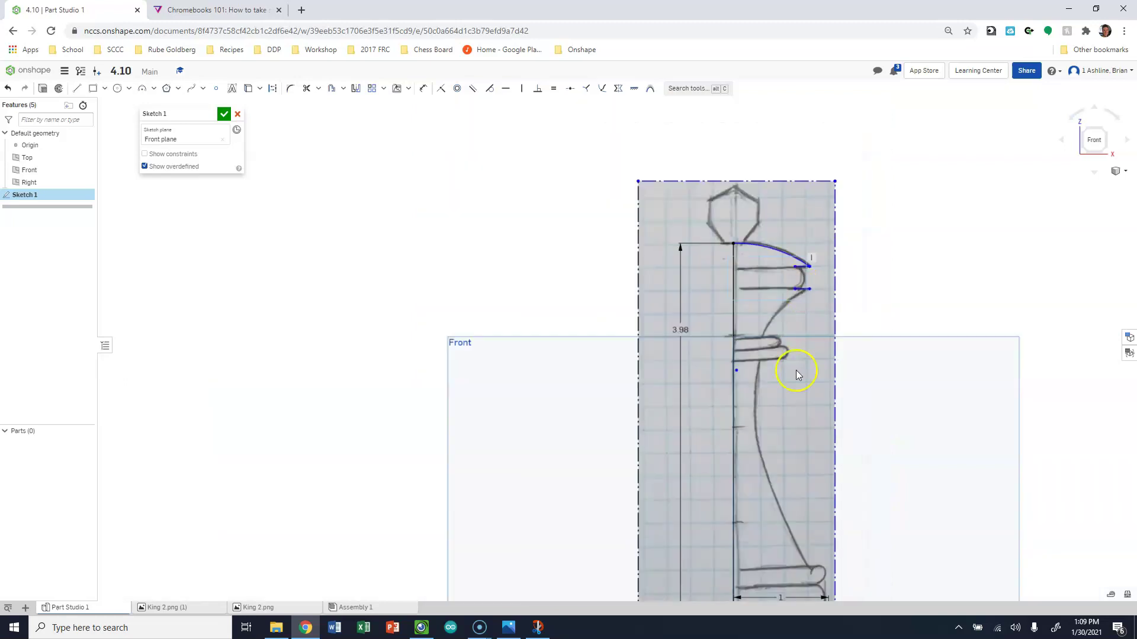
{"action": "scroll", "coordinate": [781, 533], "scroll_direction": "up", "scroll_amount": 1}
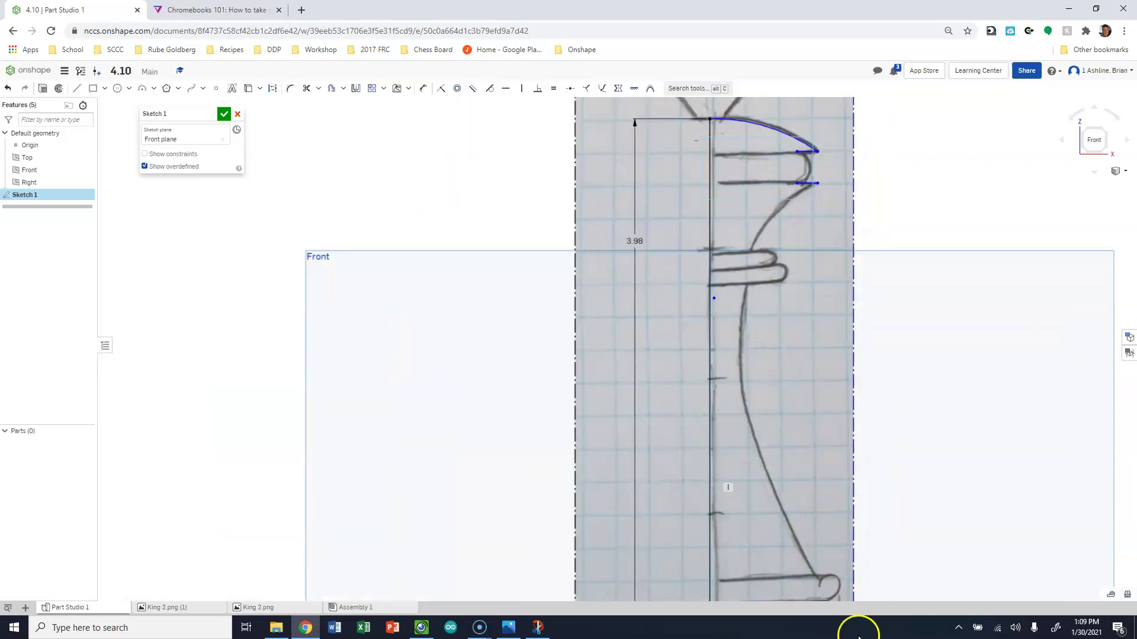
{"action": "scroll", "coordinate": [780, 239], "scroll_direction": "down", "scroll_amount": 3}
{"action": "scroll", "coordinate": [800, 184], "scroll_direction": "up", "scroll_amount": 6}
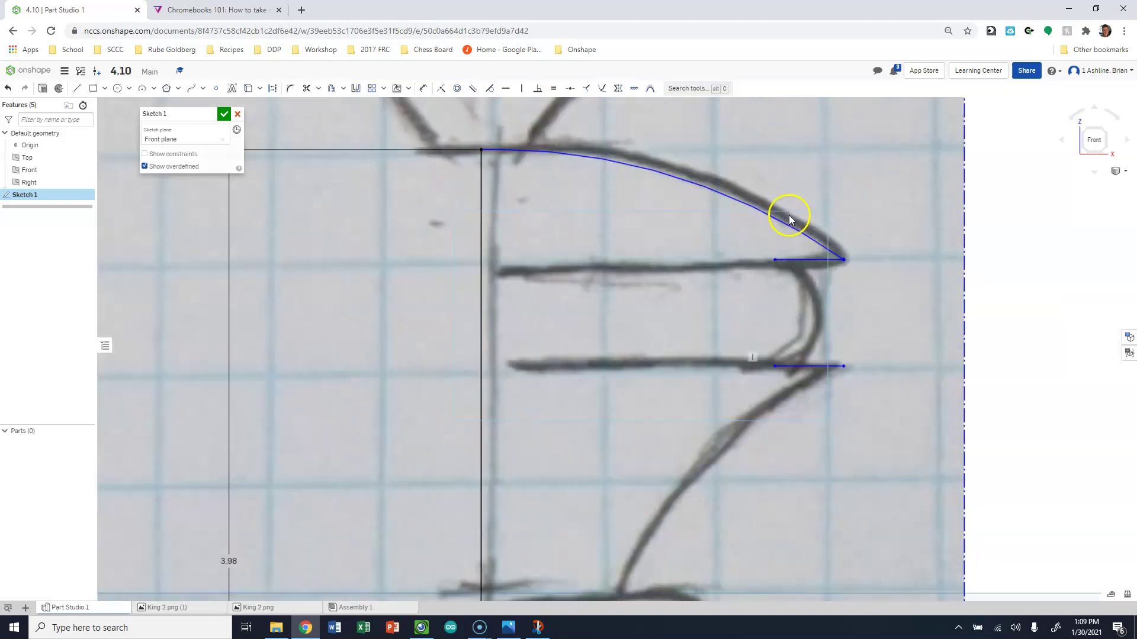
{"action": "left_click", "coordinate": [140, 88]}
{"action": "left_click", "coordinate": [766, 288]}
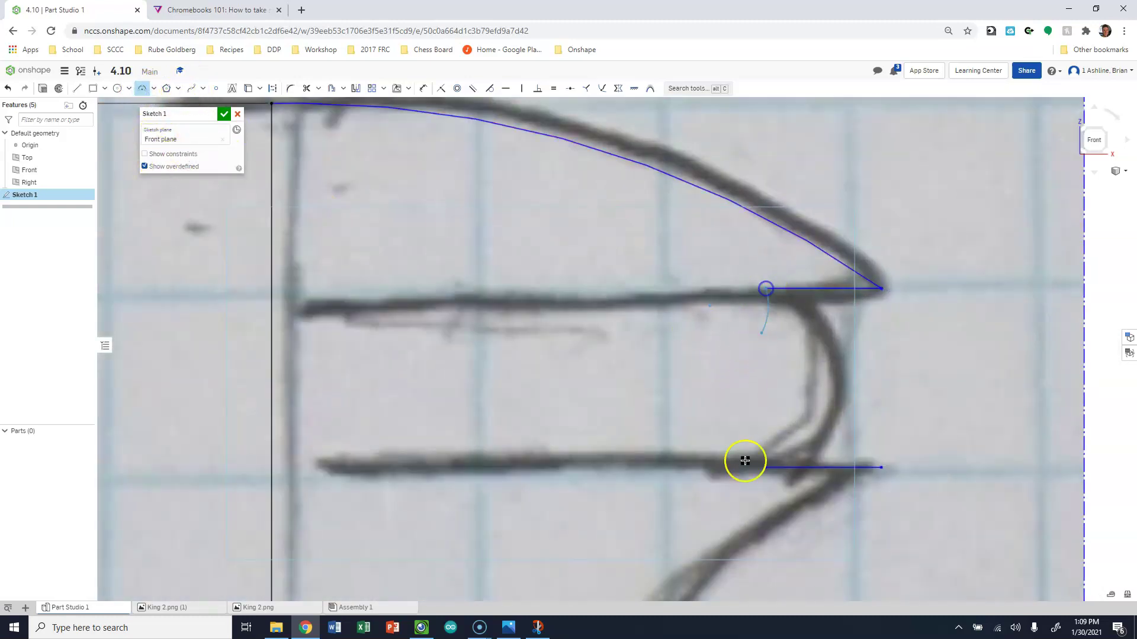
{"action": "left_click", "coordinate": [764, 465]}
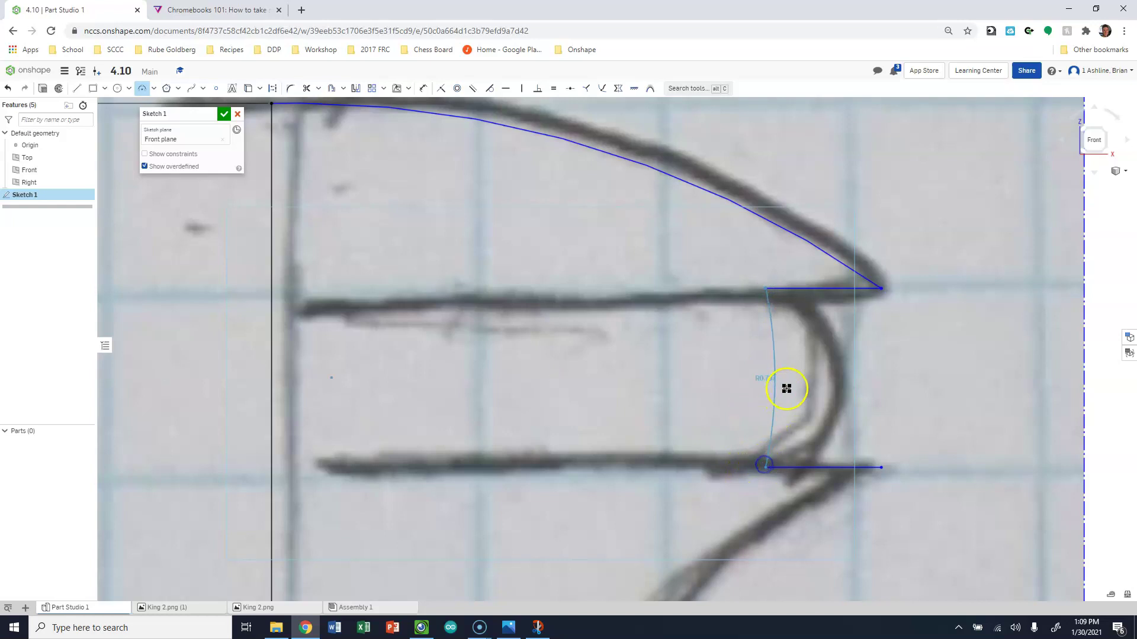
{"action": "left_click", "coordinate": [844, 369]}
{"action": "scroll", "coordinate": [843, 341], "scroll_direction": "down", "scroll_amount": 3}
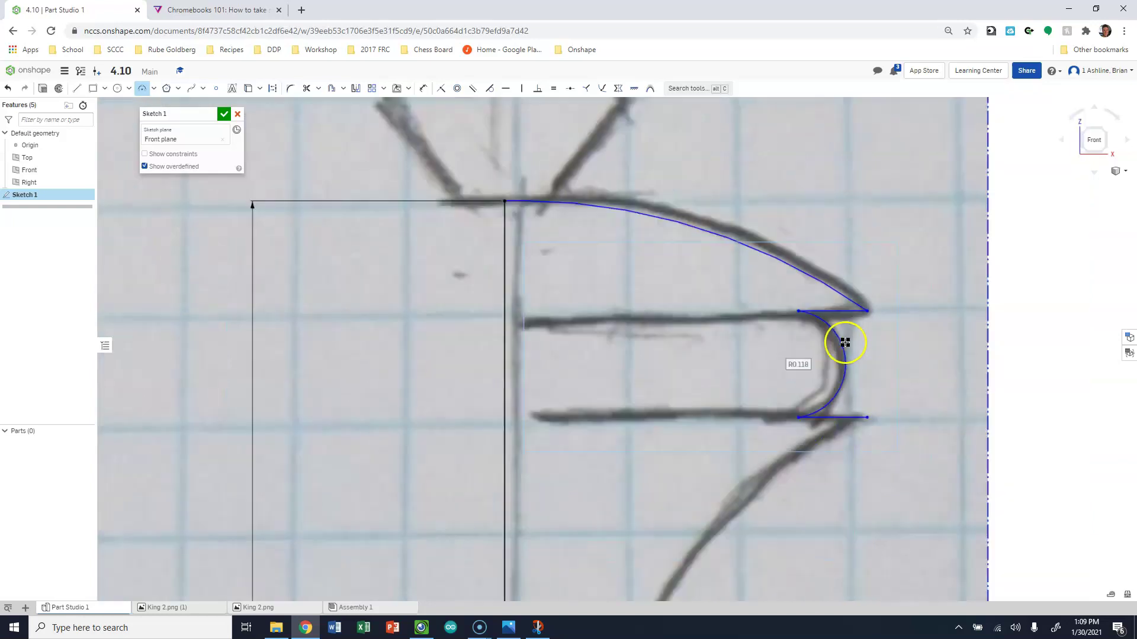
Draw a 3 point arc of about 1.04 in radius from the lower horizontal line's outer end to the top of the upper ring.
{"action": "scroll", "coordinate": [845, 348], "scroll_direction": "down", "scroll_amount": 5}
{"action": "scroll", "coordinate": [799, 528], "scroll_direction": "up", "scroll_amount": 3}
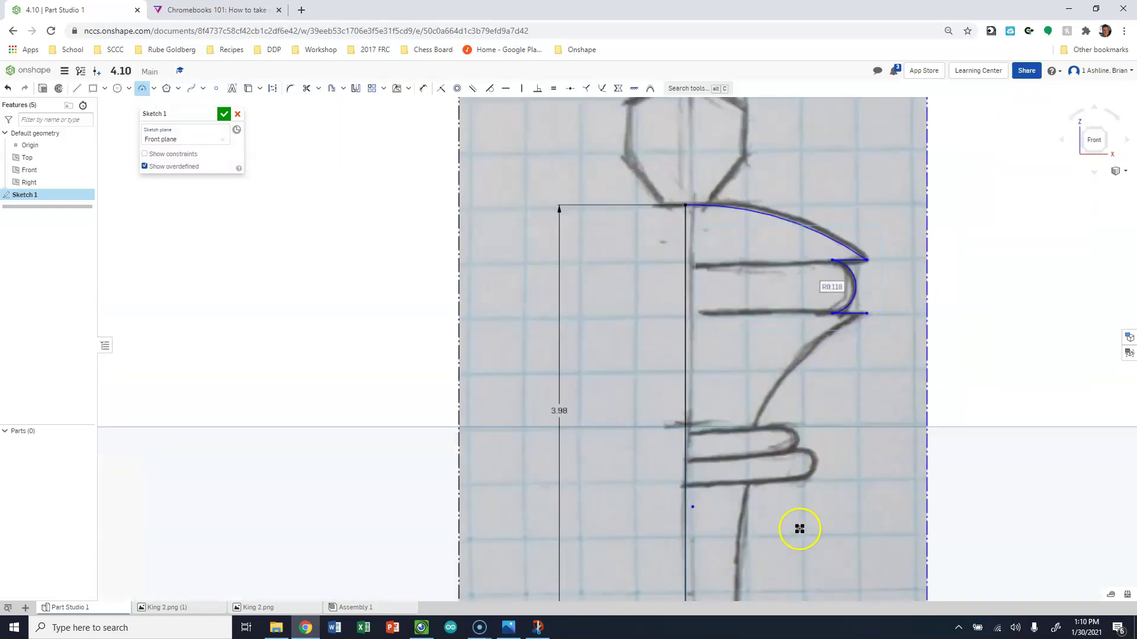
{"action": "scroll", "coordinate": [799, 524], "scroll_direction": "up", "scroll_amount": 1}
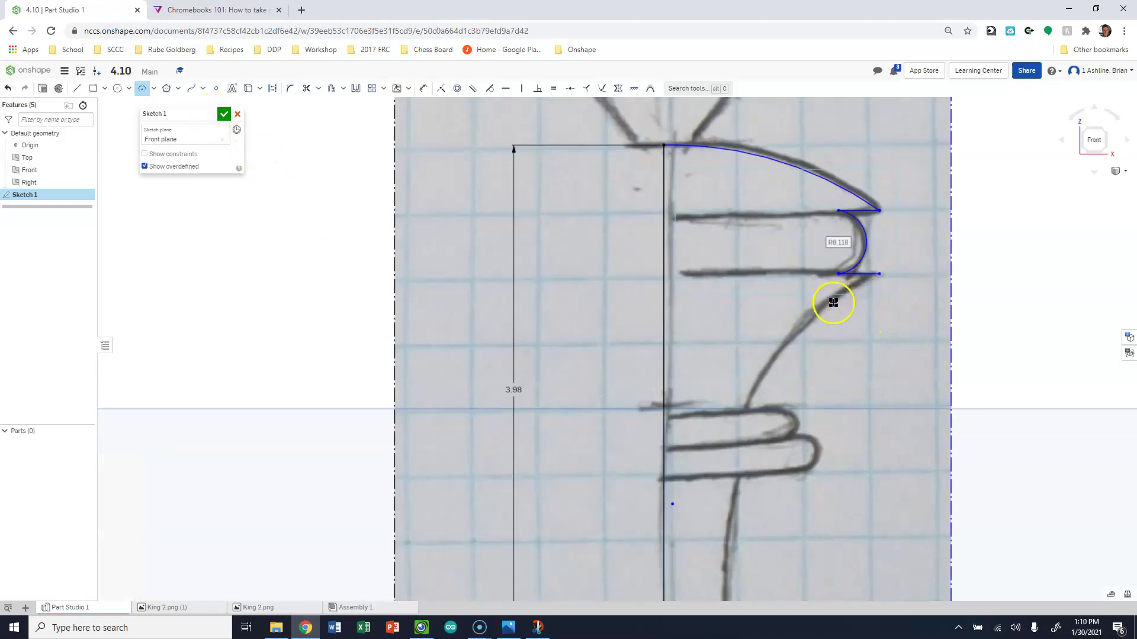
{"action": "scroll", "coordinate": [824, 314], "scroll_direction": "down", "scroll_amount": 5}
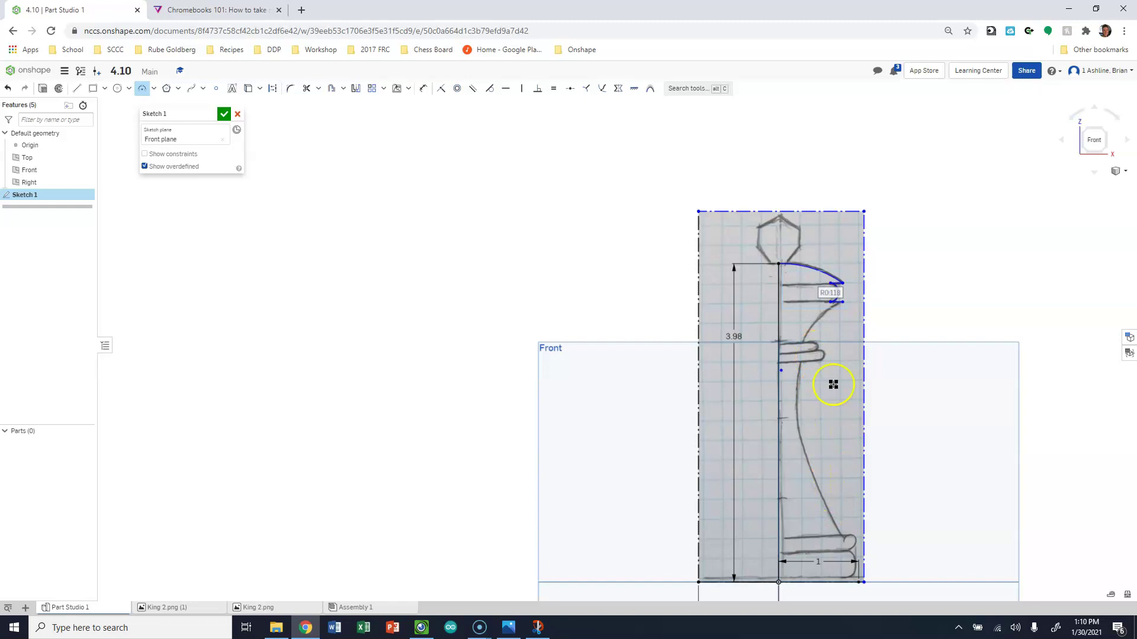
{"action": "scroll", "coordinate": [837, 263], "scroll_direction": "up", "scroll_amount": 7}
{"action": "left_click", "coordinate": [852, 286]}
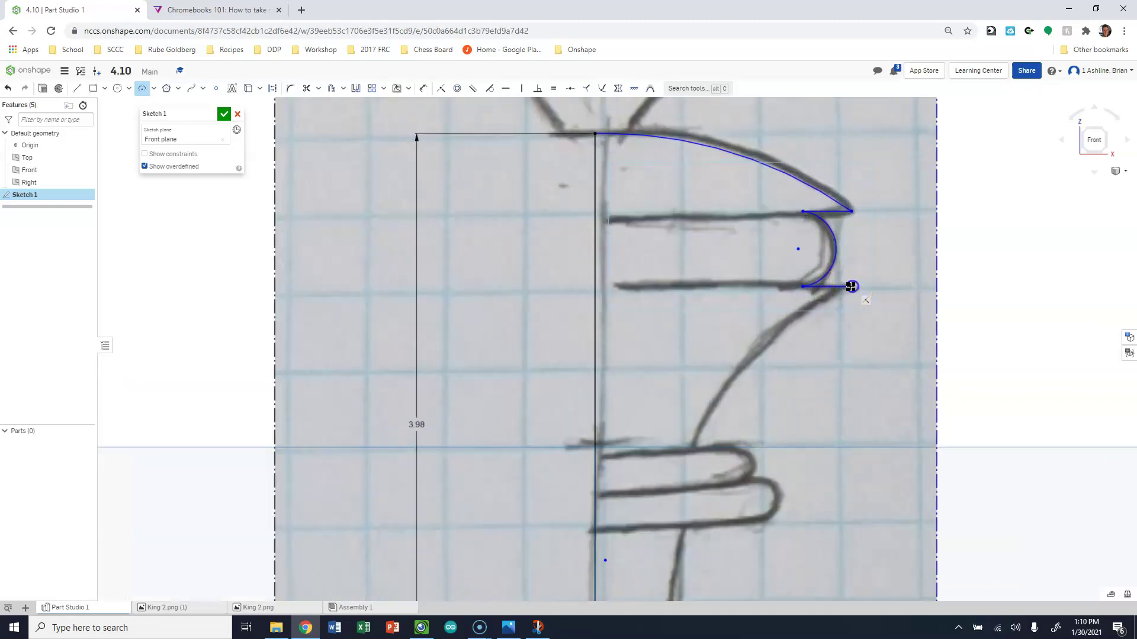
{"action": "left_click", "coordinate": [692, 447]}
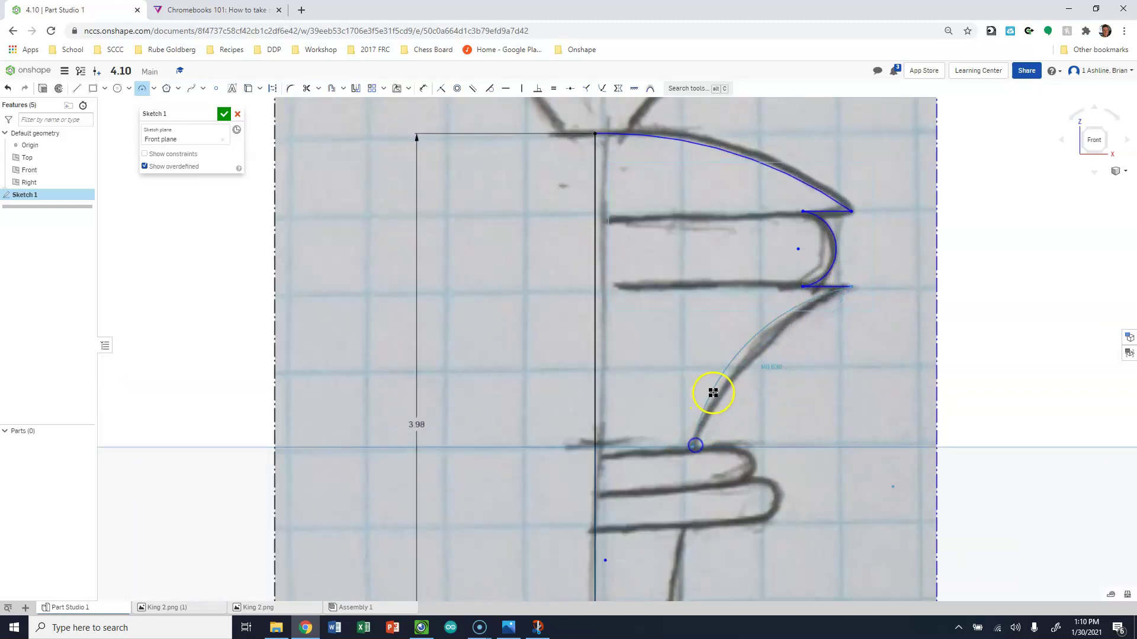
{"action": "left_click", "coordinate": [738, 376]}
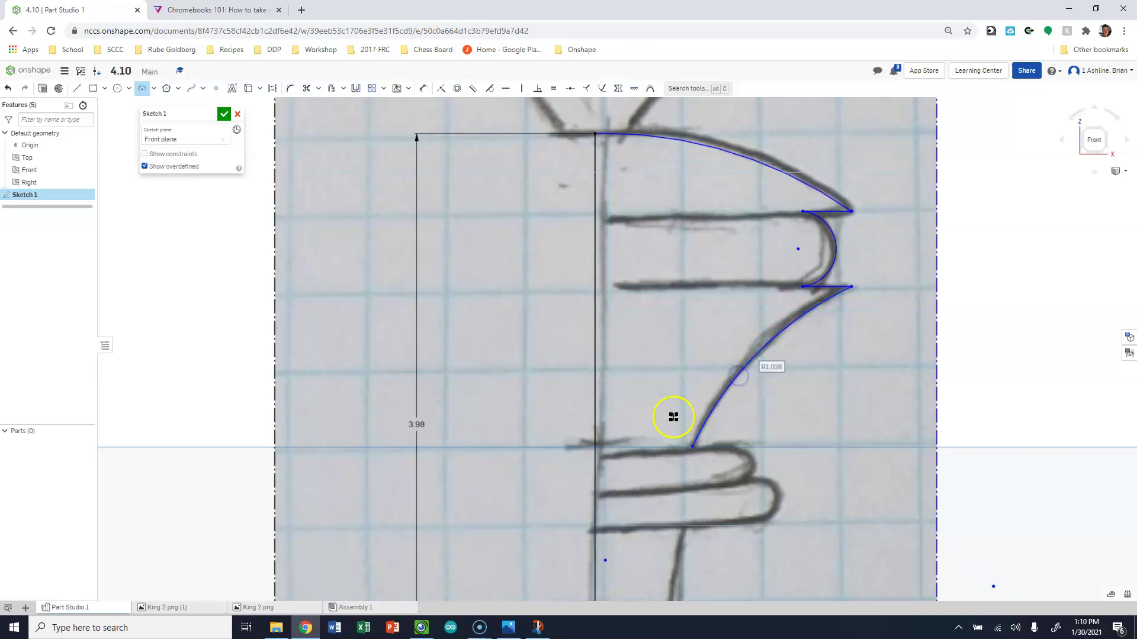
Draw a tangent arc of about 0.26 in radius from the neck curve's lower end down past the two drawn rings.
{"action": "left_click", "coordinate": [153, 88]}
{"action": "left_click", "coordinate": [157, 122]}
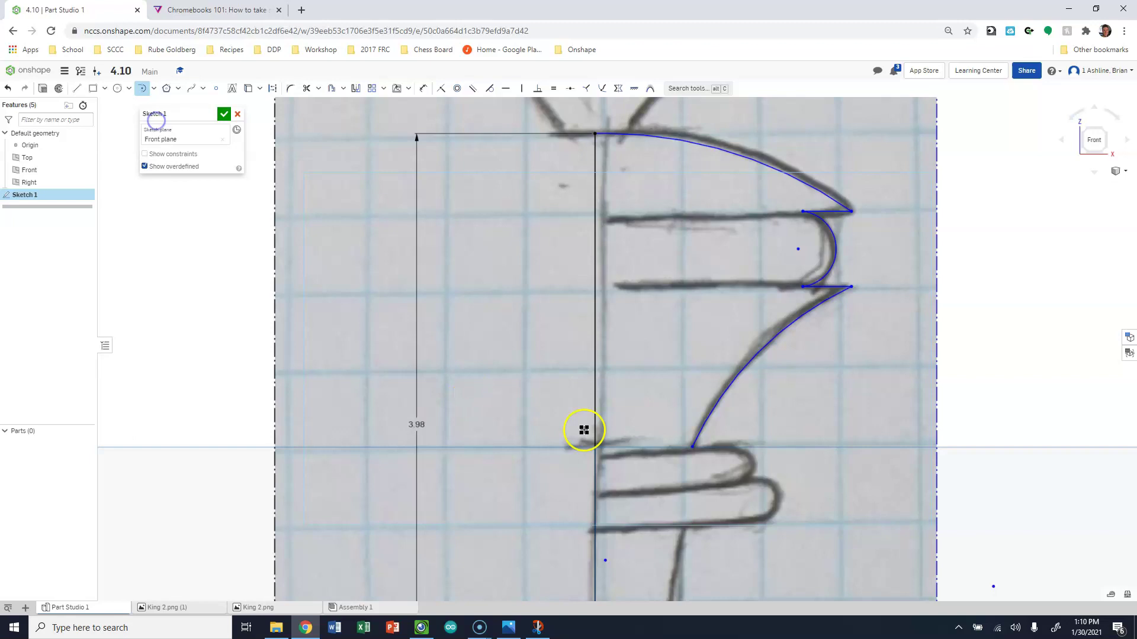
{"action": "left_click", "coordinate": [693, 448]}
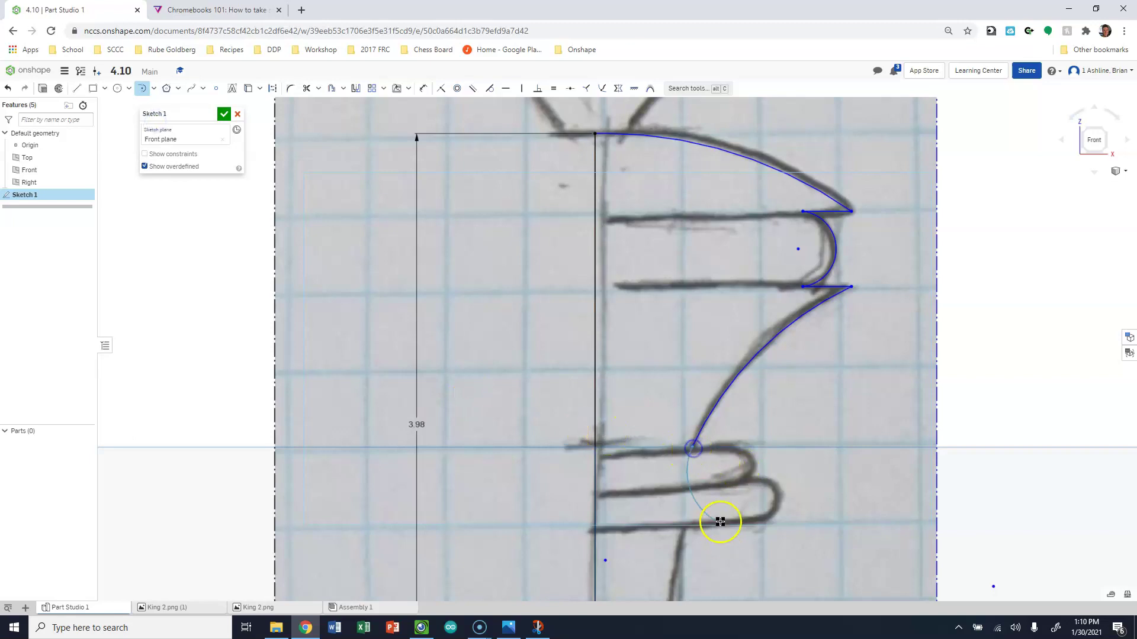
{"action": "scroll", "coordinate": [721, 522], "scroll_direction": "down", "scroll_amount": 4}
{"action": "scroll", "coordinate": [725, 542], "scroll_direction": "up", "scroll_amount": 3}
{"action": "scroll", "coordinate": [720, 529], "scroll_direction": "up", "scroll_amount": 4}
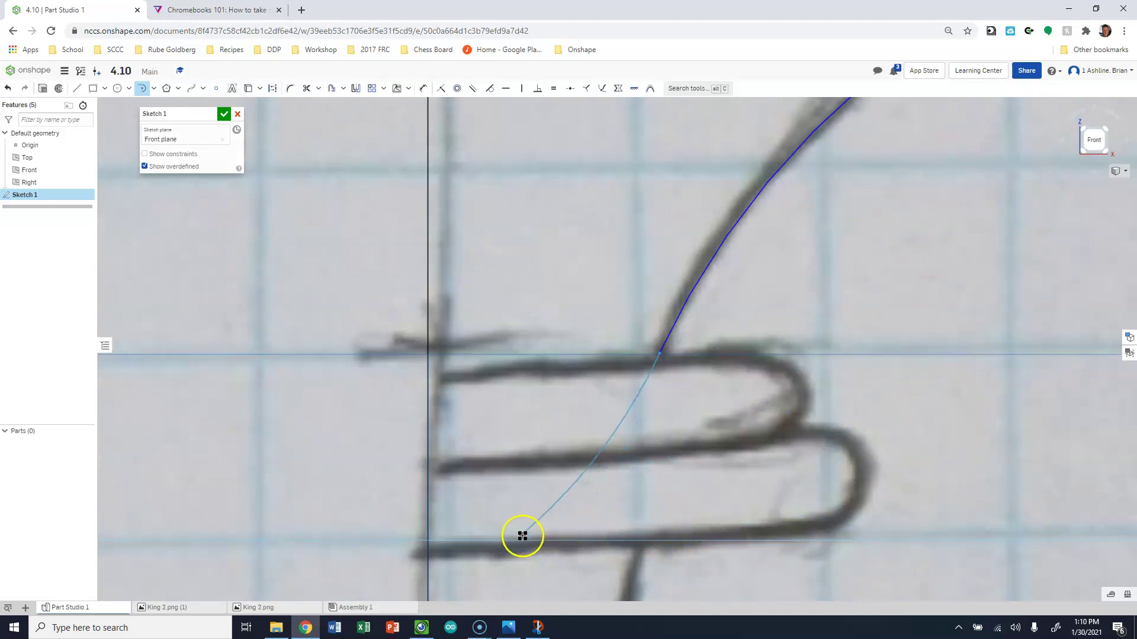
{"action": "scroll", "coordinate": [713, 586], "scroll_direction": "down", "scroll_amount": 1}
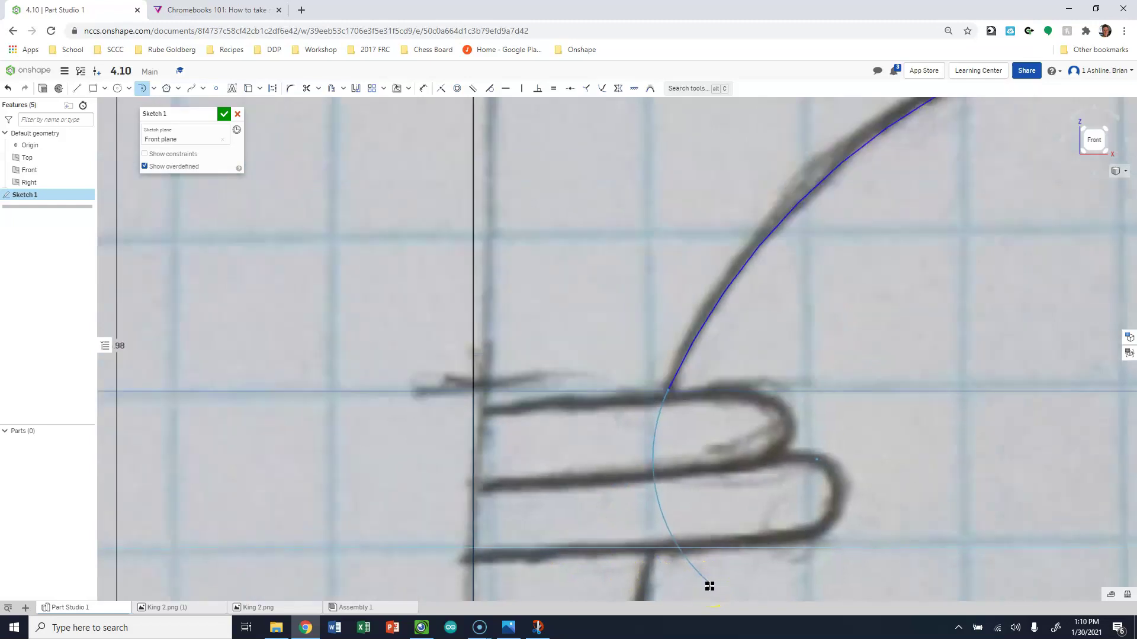
{"action": "left_click", "coordinate": [706, 586]}
{"action": "scroll", "coordinate": [658, 388], "scroll_direction": "up", "scroll_amount": 5}
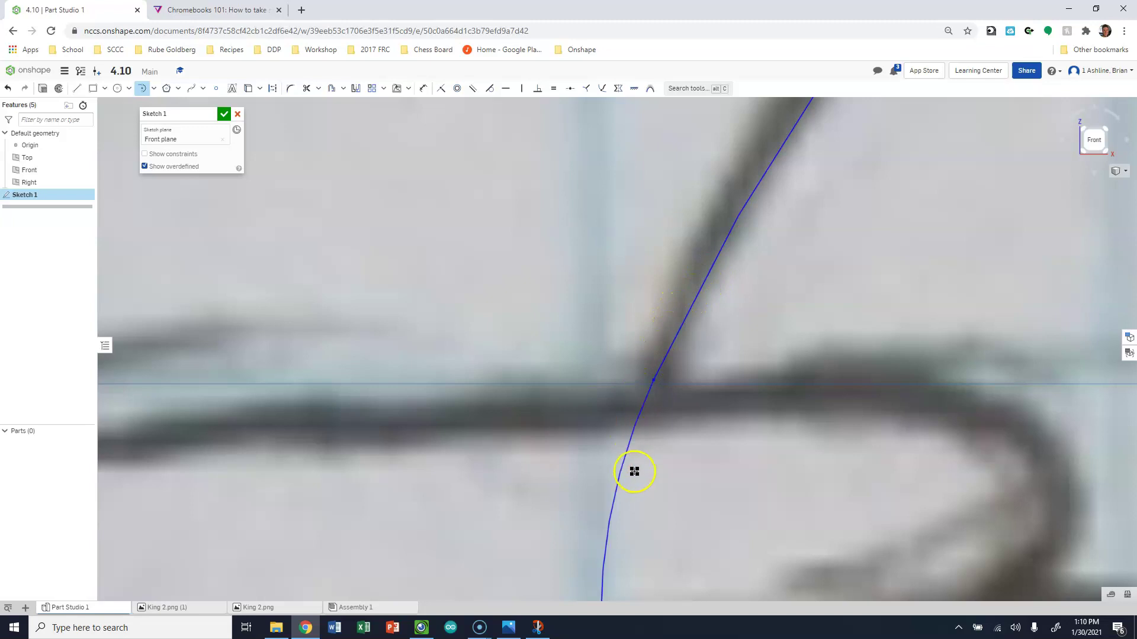
{"action": "scroll", "coordinate": [634, 472], "scroll_direction": "down", "scroll_amount": 1}
{"action": "scroll", "coordinate": [563, 381], "scroll_direction": "down", "scroll_amount": 4}
{"action": "scroll", "coordinate": [581, 450], "scroll_direction": "up", "scroll_amount": 3}
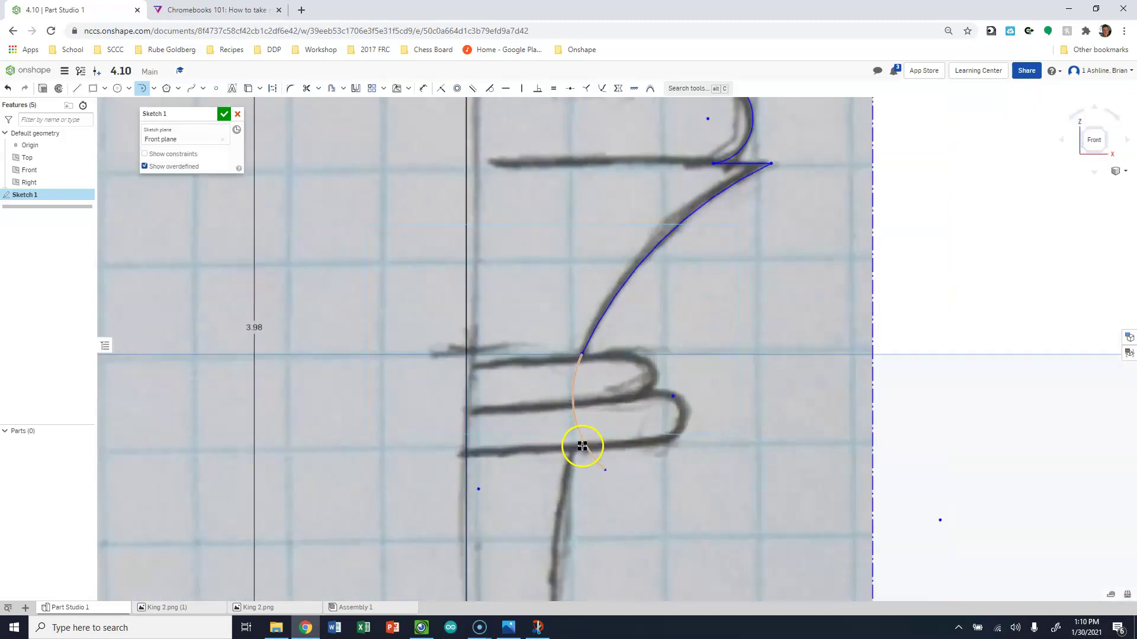
Draw a 3 point arc from the neck curve's lower end to a point below the lower ring's rounded end.
{"action": "left_click", "coordinate": [153, 88]}
{"action": "left_click", "coordinate": [159, 105]}
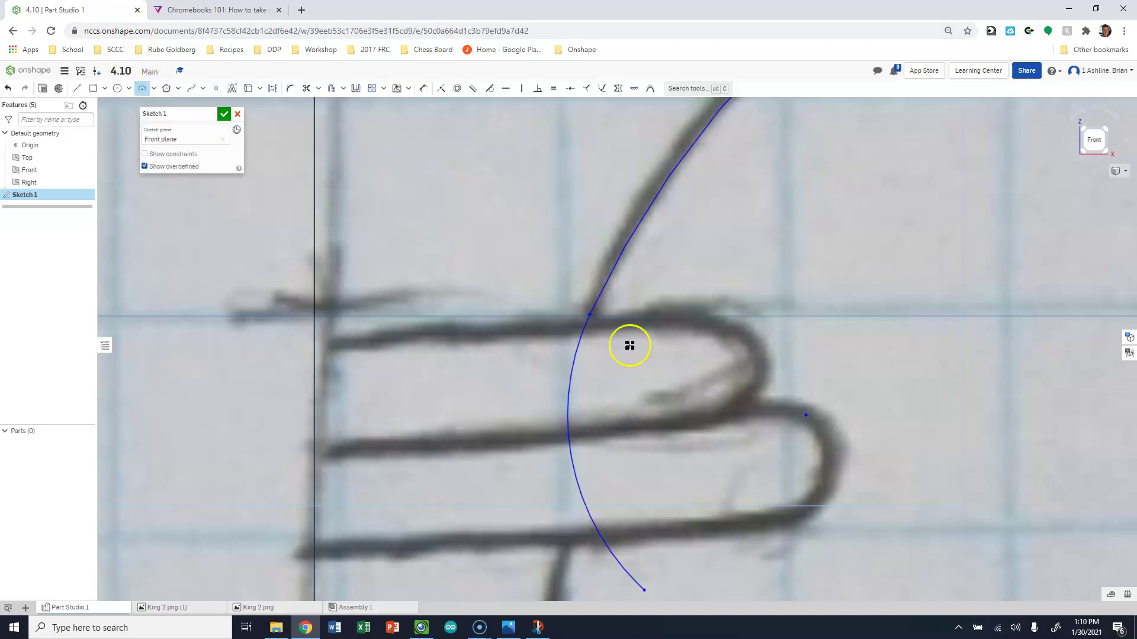
{"action": "left_click", "coordinate": [590, 315]}
{"action": "left_click", "coordinate": [817, 562]}
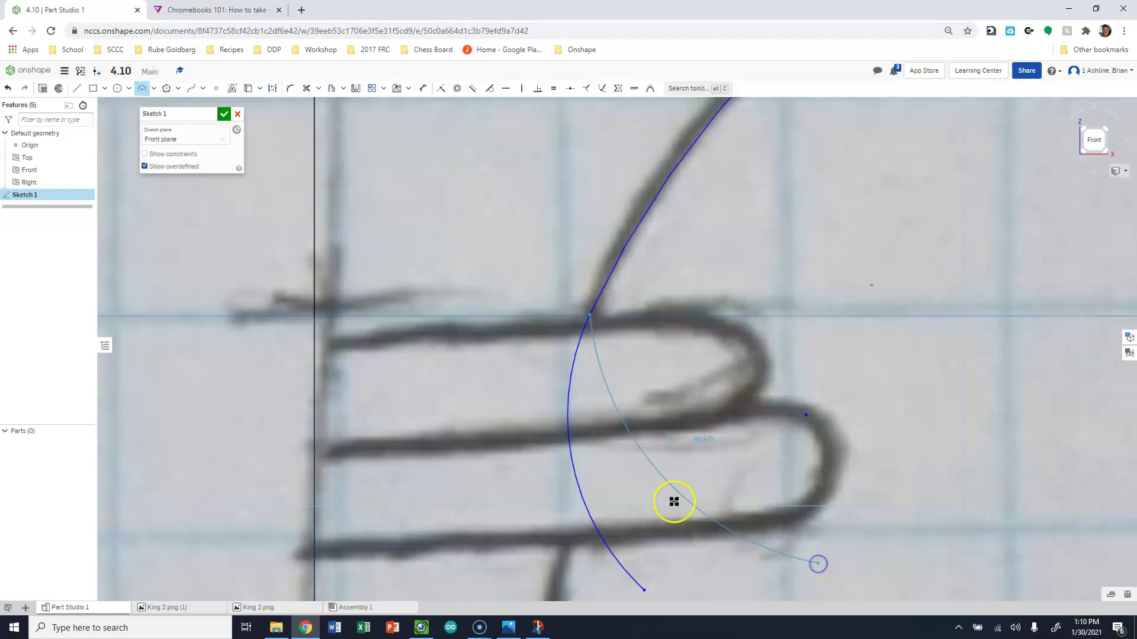
{"action": "left_click", "coordinate": [659, 491]}
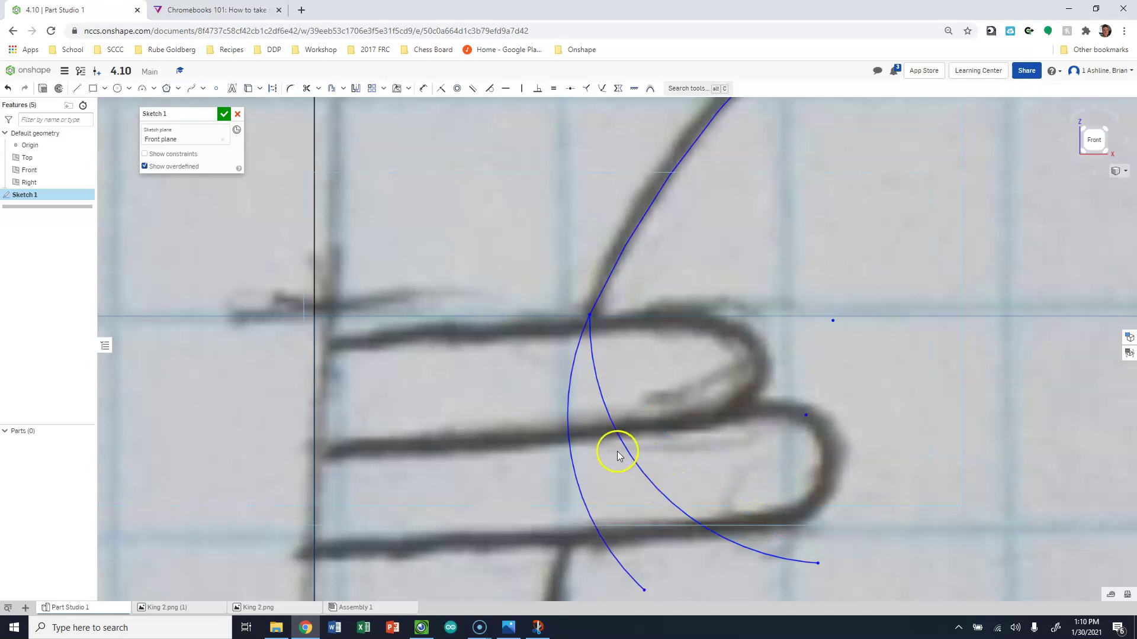
Delete the tangent arc below the neck curve and inspect the corner where the 3 point arc meets the curve.
{"action": "left_click", "coordinate": [567, 436]}
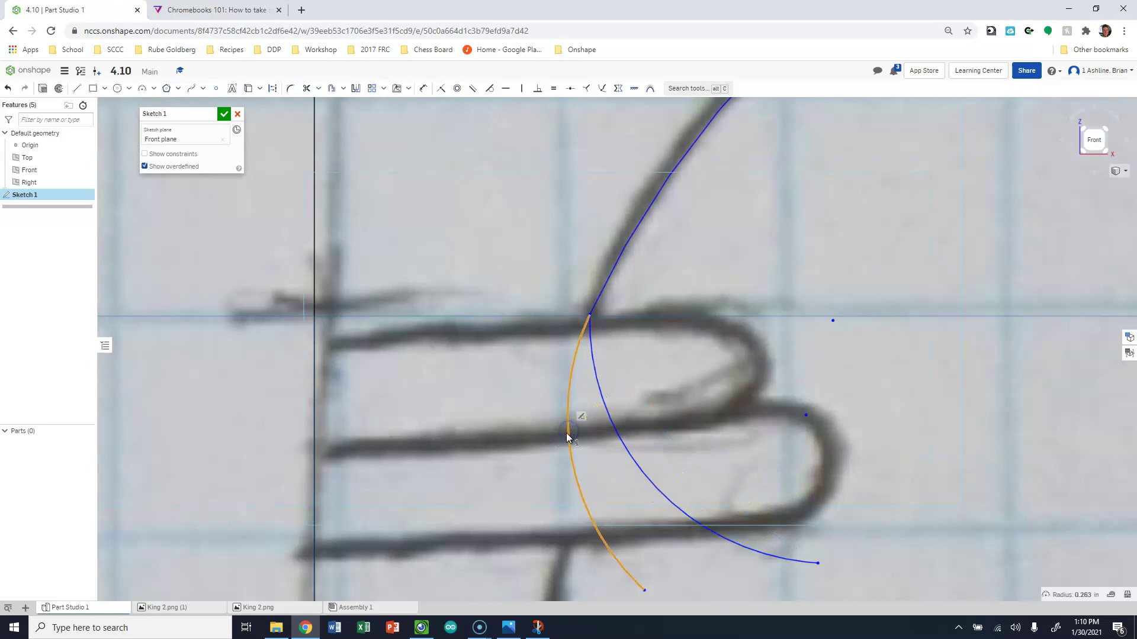
{"action": "key", "text": "Delete"}
{"action": "scroll", "coordinate": [582, 278], "scroll_direction": "down", "scroll_amount": 1}
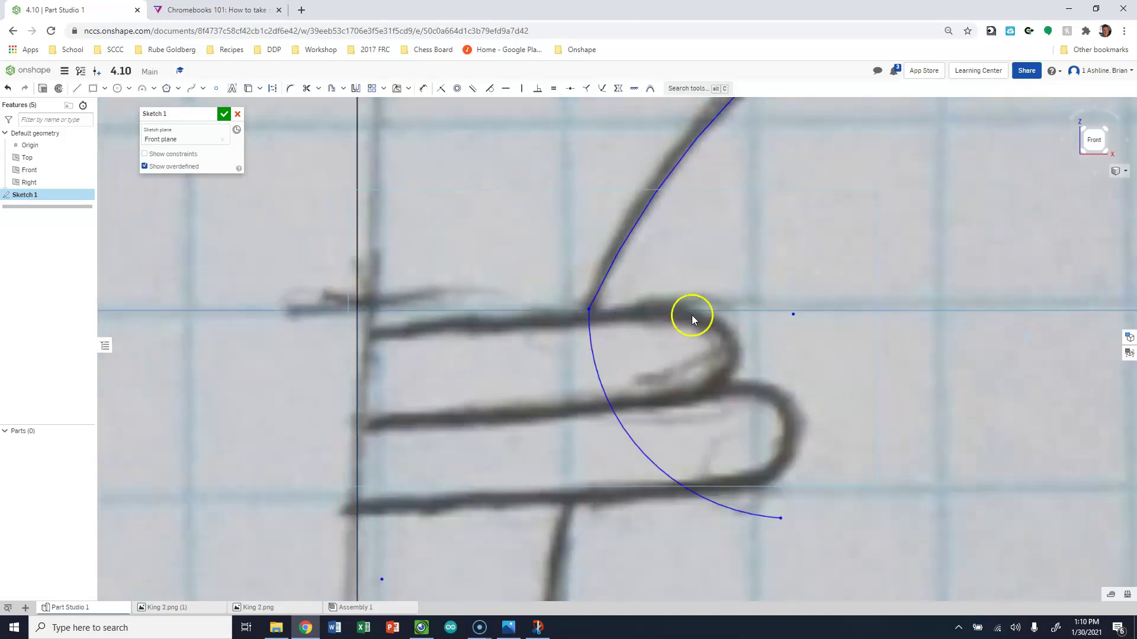
{"action": "scroll", "coordinate": [617, 266], "scroll_direction": "up", "scroll_amount": 6}
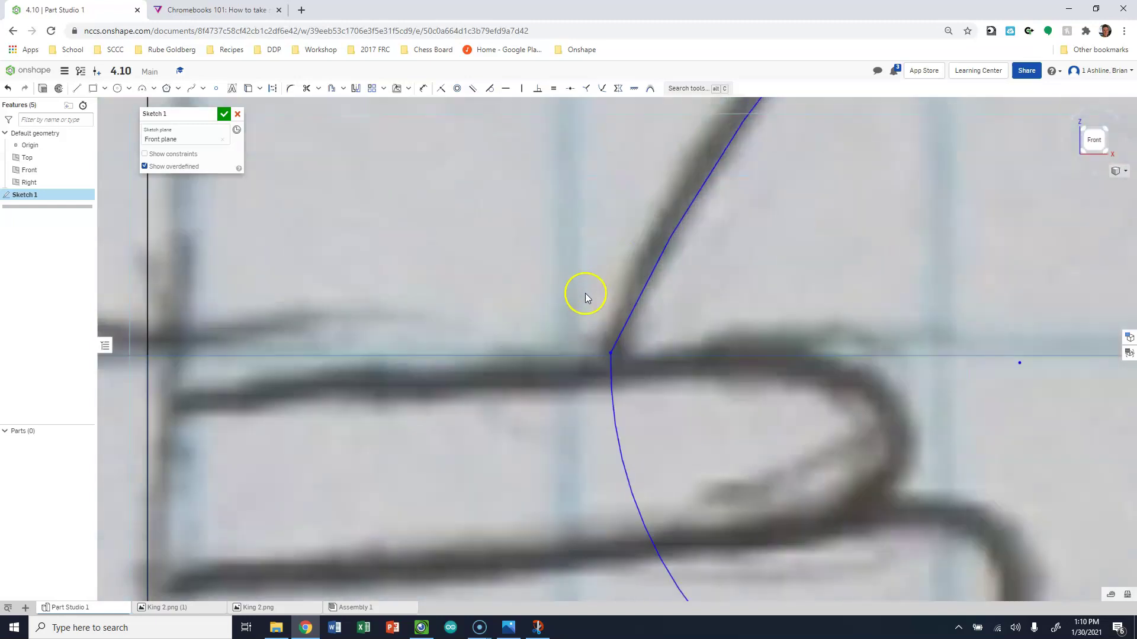
{"action": "scroll", "coordinate": [610, 367], "scroll_direction": "up", "scroll_amount": 1}
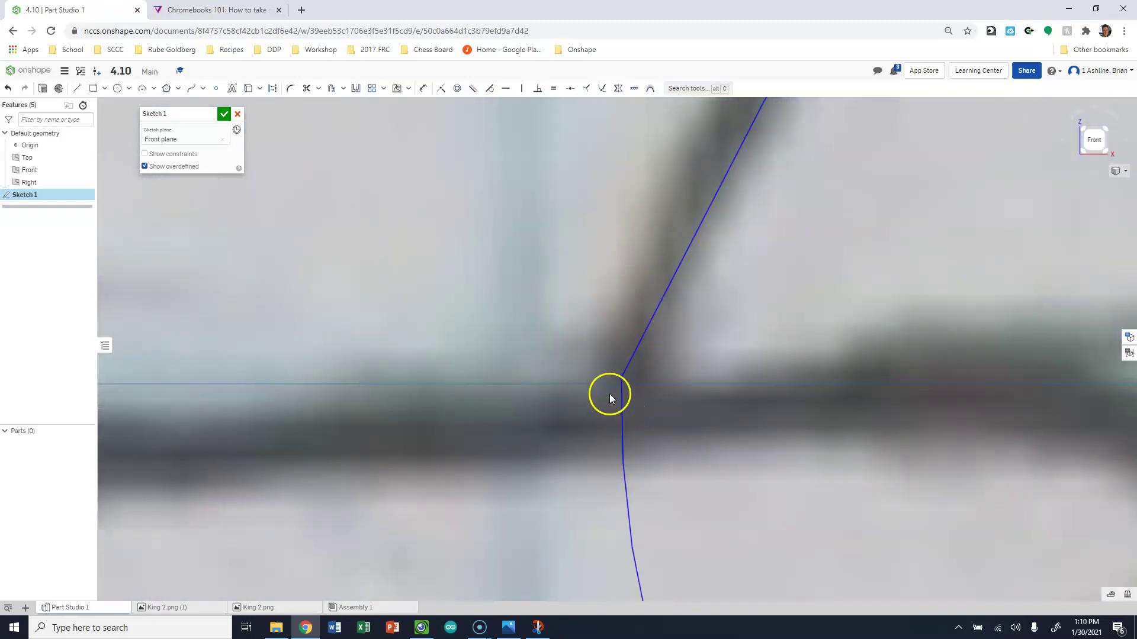
{"action": "scroll", "coordinate": [515, 220], "scroll_direction": "down", "scroll_amount": 5}
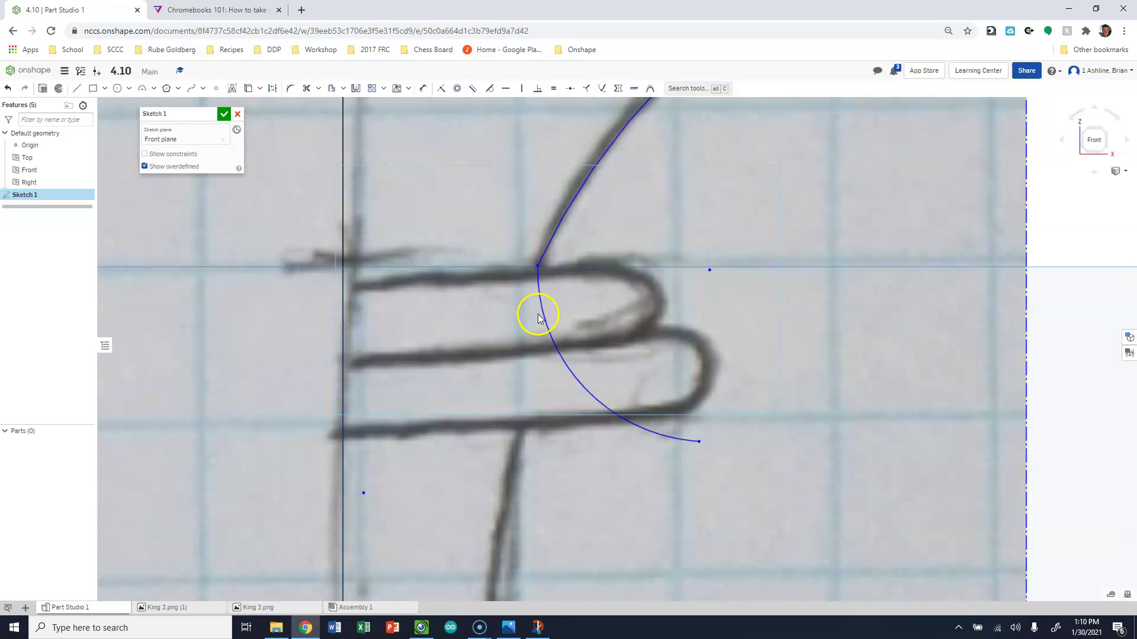
Delete the 3 point arc running down from the neck curve's lower end.
{"action": "left_click", "coordinate": [545, 318]}
{"action": "key", "text": "Delete"}
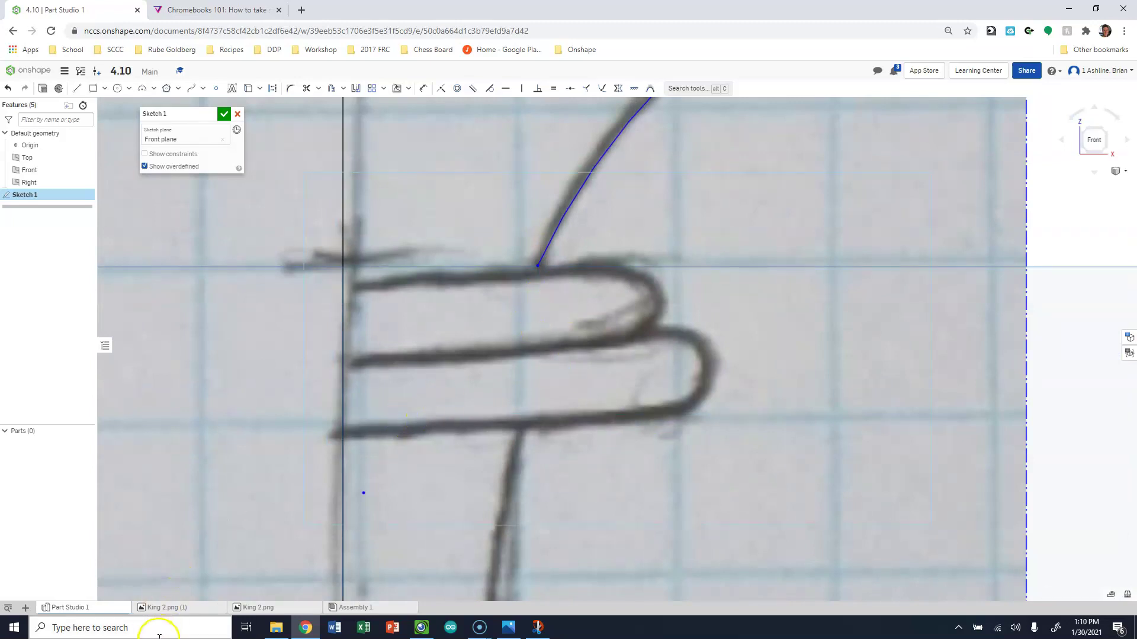
{"action": "mouse_move", "coordinate": [268, 613]}
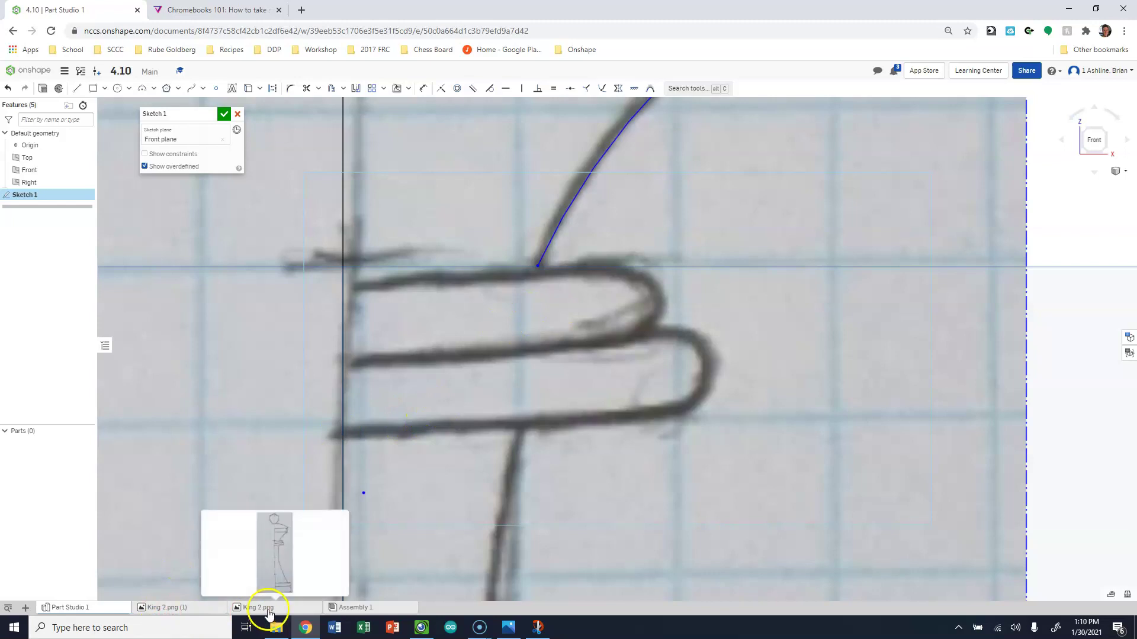
Draw a horizontal line about 0.1 in long from the neck curve's lower end along the upper ring's top edge.
{"action": "scroll", "coordinate": [578, 370], "scroll_direction": "down", "scroll_amount": 2}
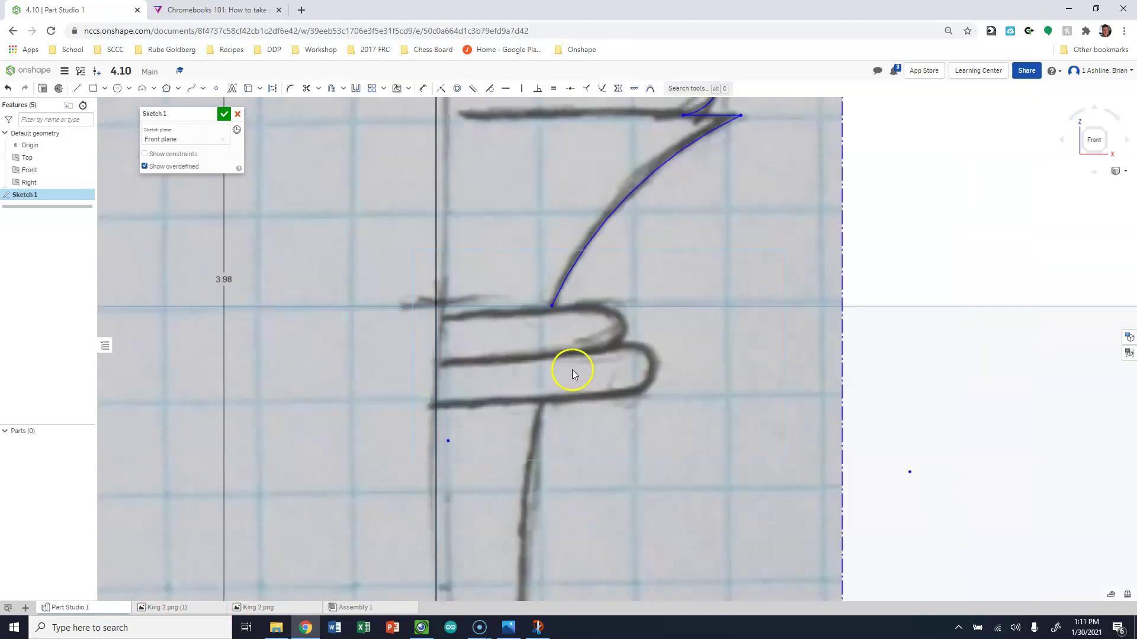
{"action": "scroll", "coordinate": [562, 300], "scroll_direction": "up", "scroll_amount": 3}
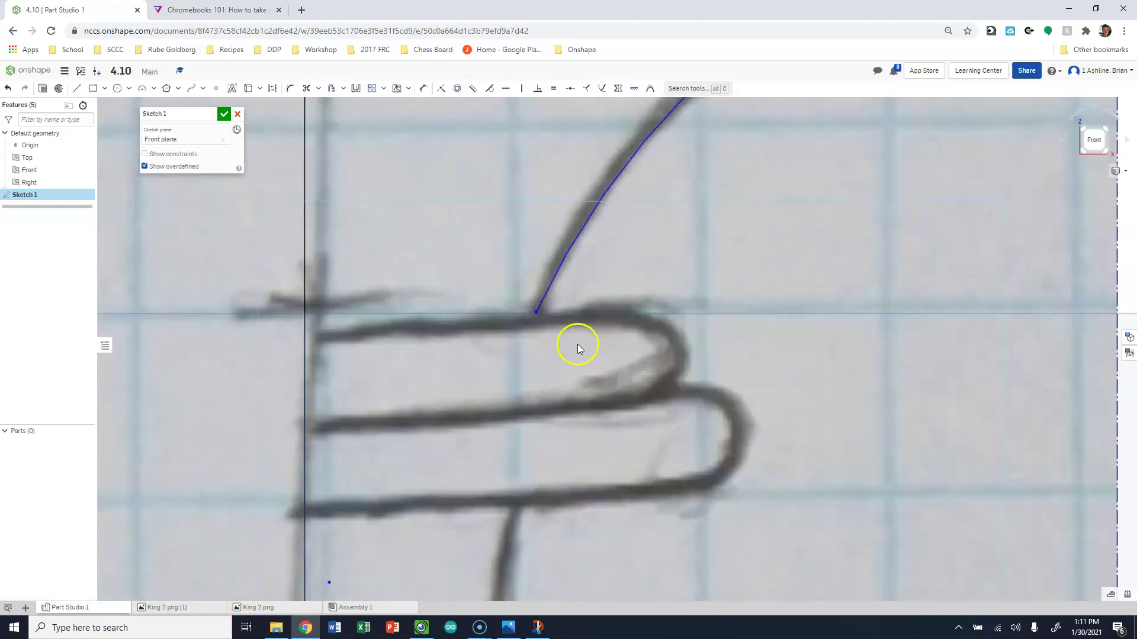
{"action": "left_click", "coordinate": [76, 88]}
{"action": "left_click", "coordinate": [536, 313]}
{"action": "left_click", "coordinate": [612, 313]}
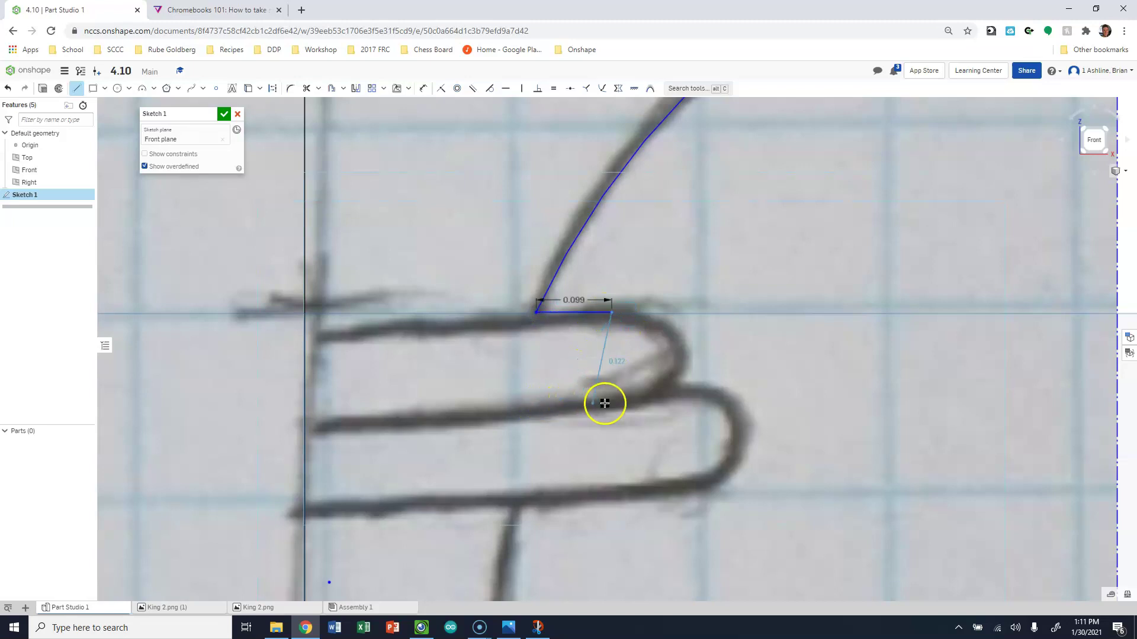
{"action": "key", "text": "Escape"}
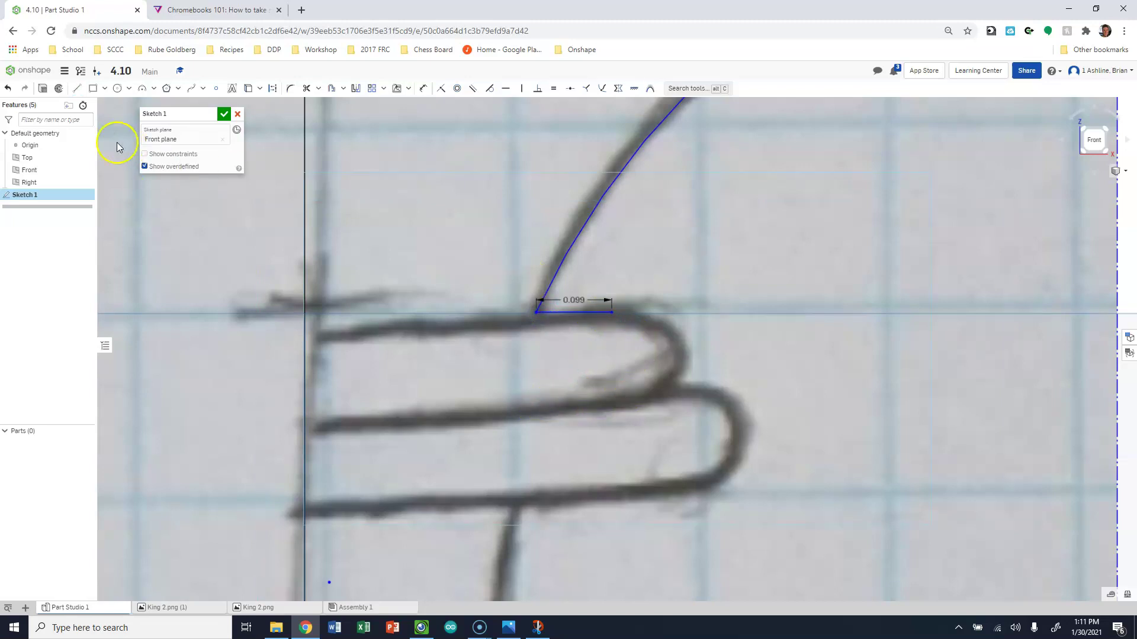
Draw a separate horizontal line about 0.16 in long along the drawn edge between the two rings.
{"action": "left_click", "coordinate": [77, 89]}
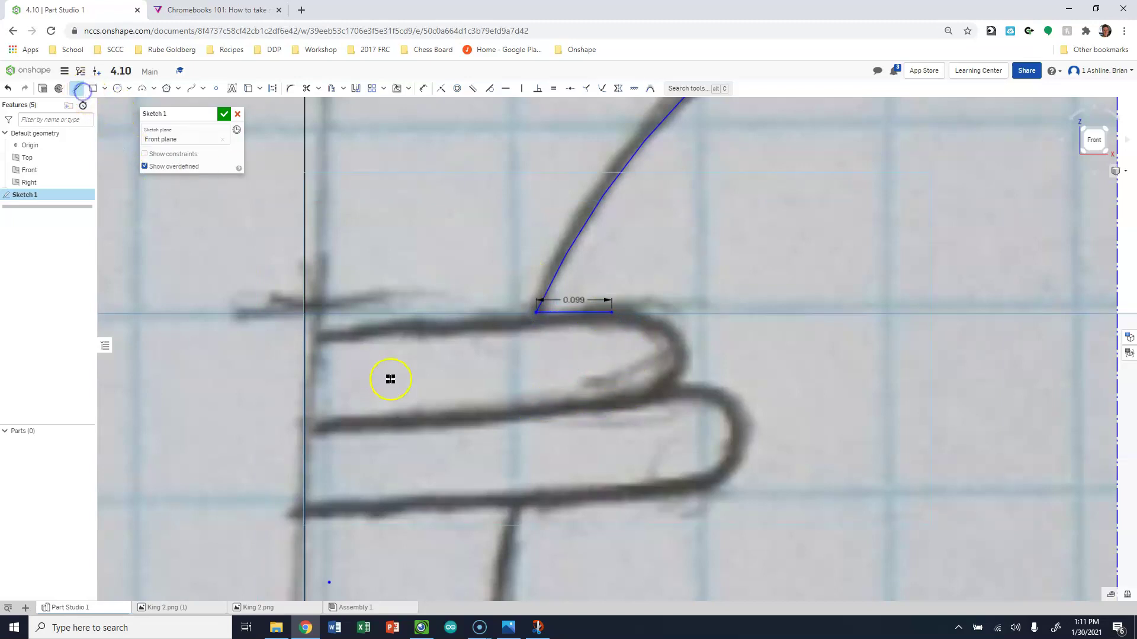
{"action": "left_click", "coordinate": [524, 412]}
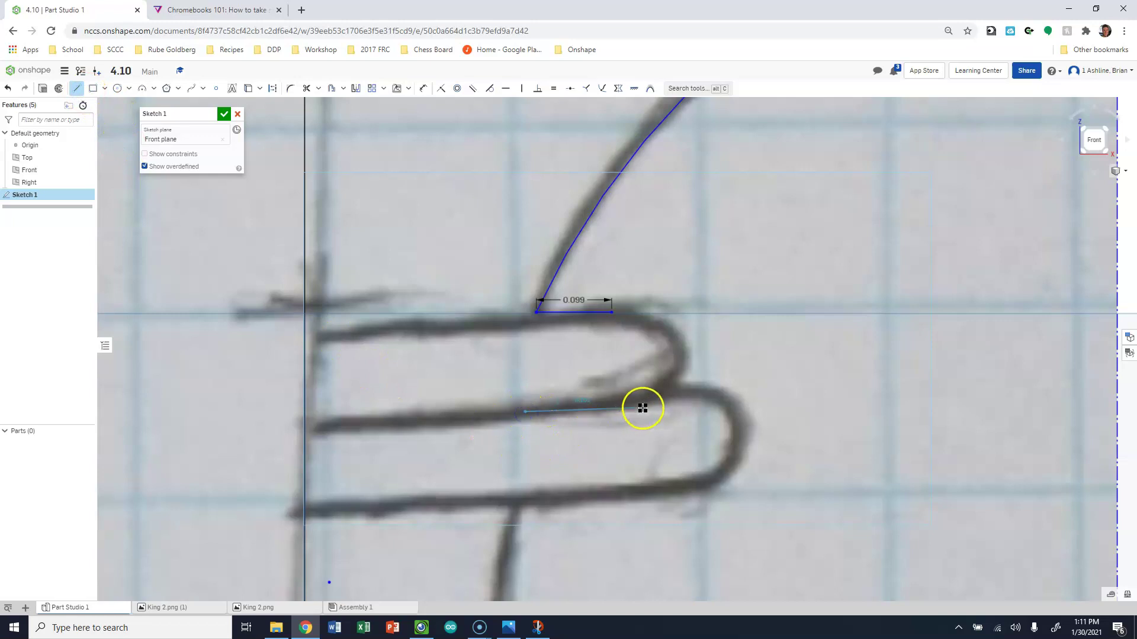
{"action": "left_click", "coordinate": [646, 412]}
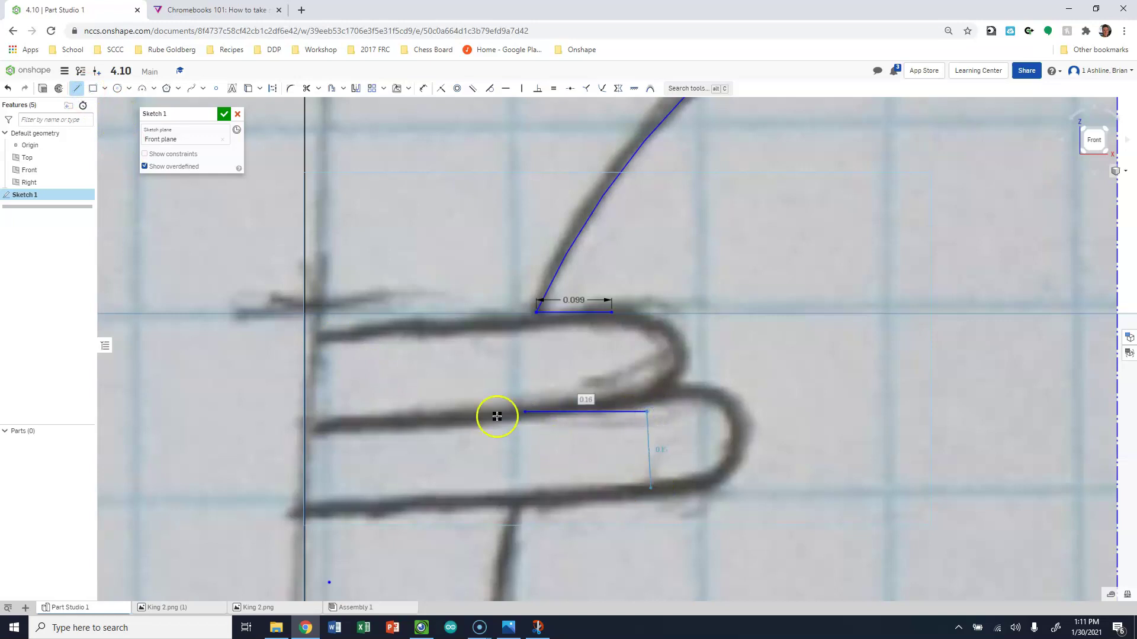
{"action": "key", "text": "Escape"}
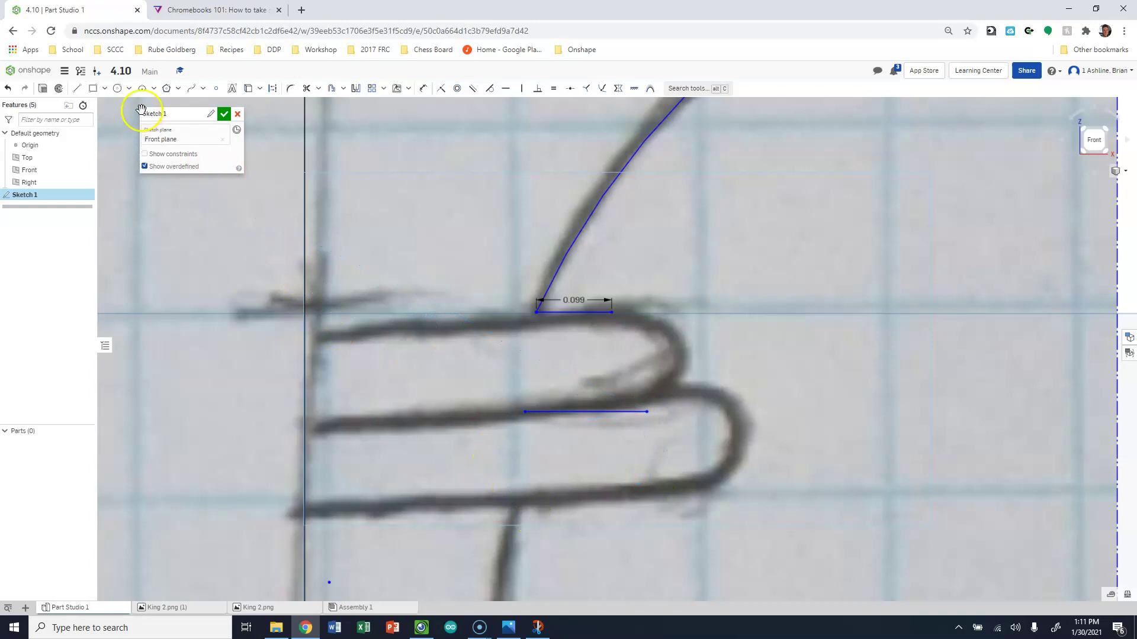
Draw a horizontal line along the lower ring's bottom edge, from the stem's top to the start of the rounded end.
{"action": "left_click", "coordinate": [74, 90]}
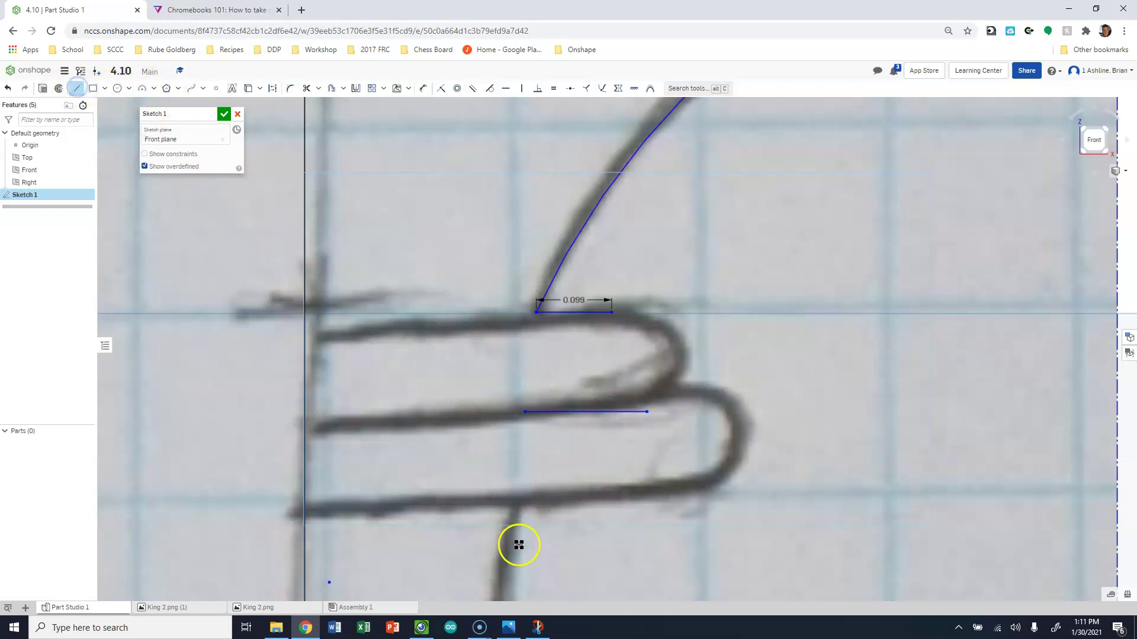
{"action": "left_click_drag", "start_coordinate": [525, 501], "coordinate": [701, 494]}
{"action": "left_click", "coordinate": [700, 500]}
{"action": "key", "text": "Escape"}
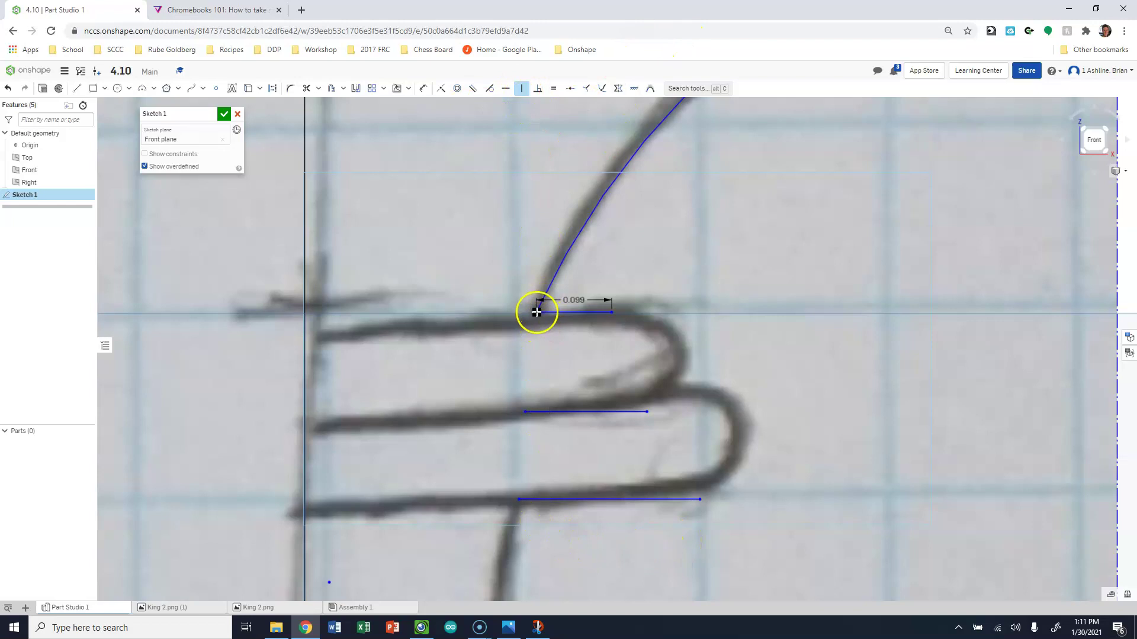
Align the middle line's inner end with the neck curve's lower end using a Vertical constraint.
{"action": "left_click", "coordinate": [533, 411]}
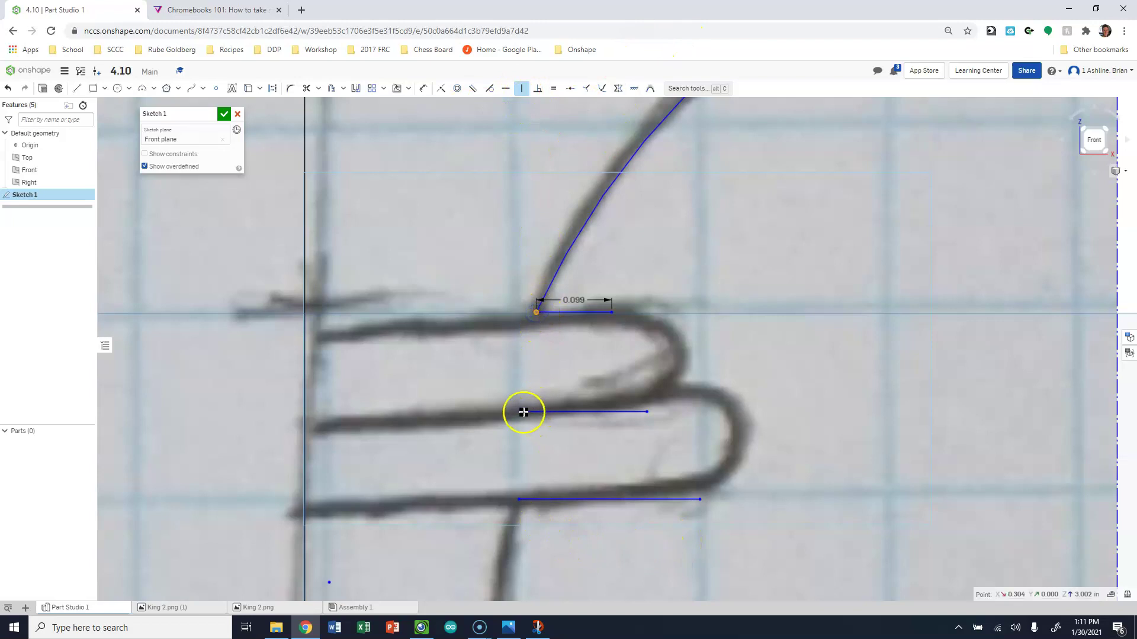
{"action": "left_click", "coordinate": [519, 501]}
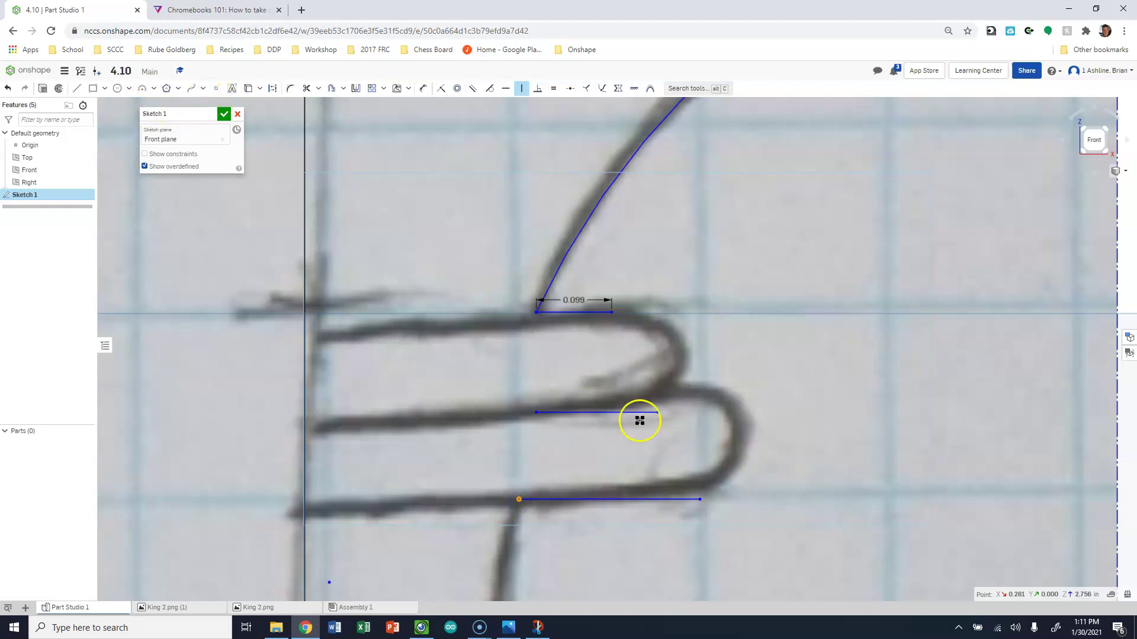
{"action": "left_click", "coordinate": [660, 411]}
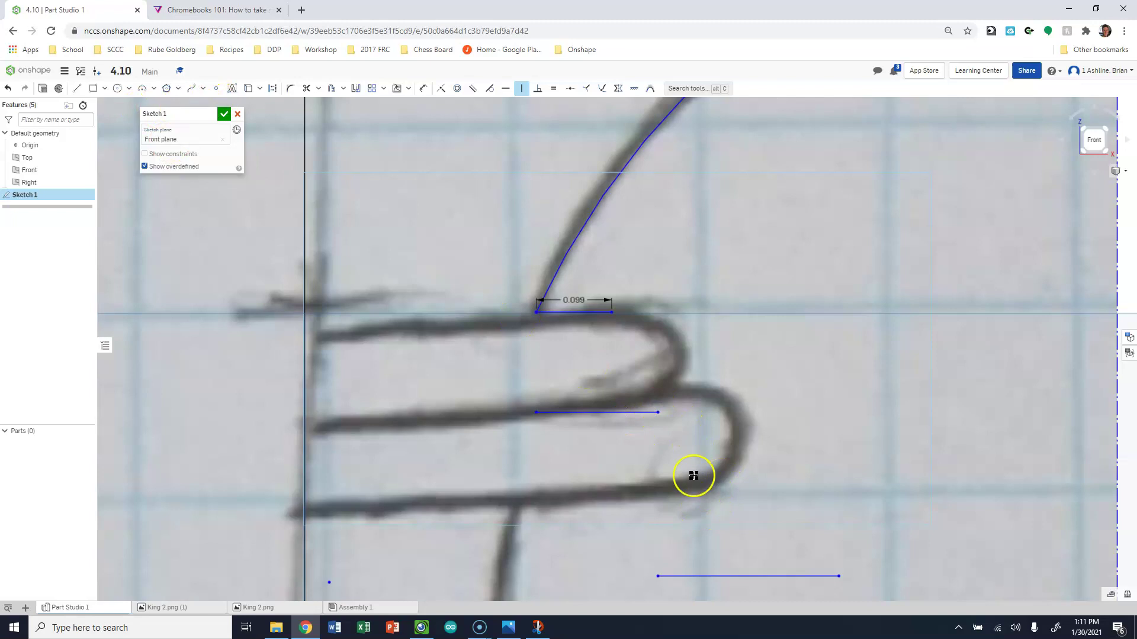
{"action": "key", "text": "ctrl+z"}
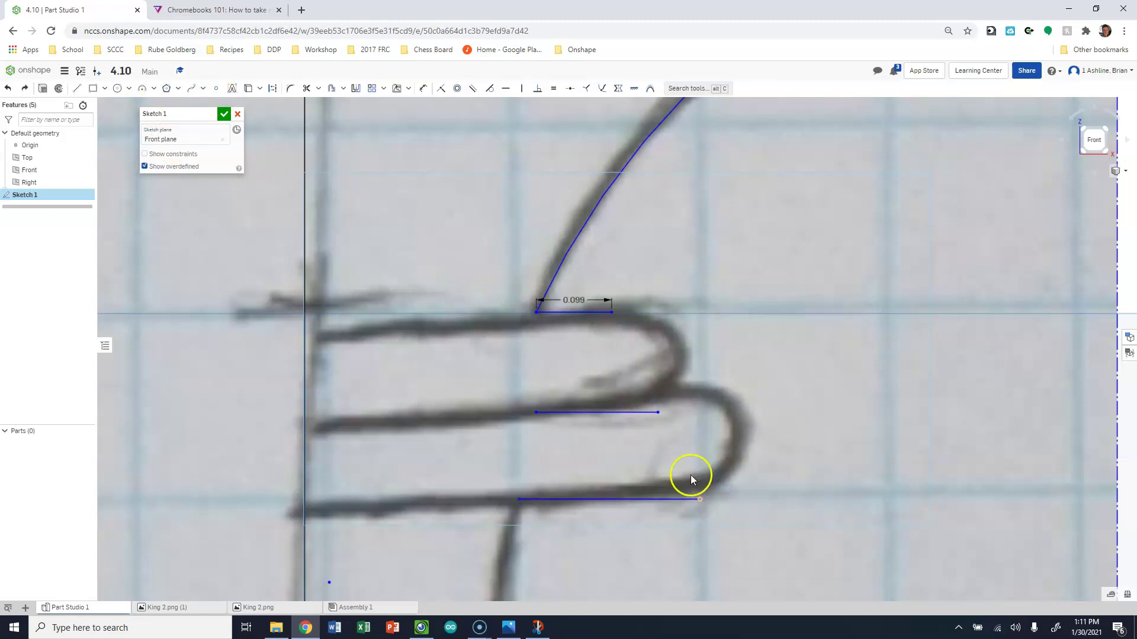
Align the outer ends of the middle and lower lines with a Vertical constraint and extend both lines outward.
{"action": "left_click", "coordinate": [521, 88]}
{"action": "left_click", "coordinate": [657, 408]}
{"action": "left_click", "coordinate": [690, 500]}
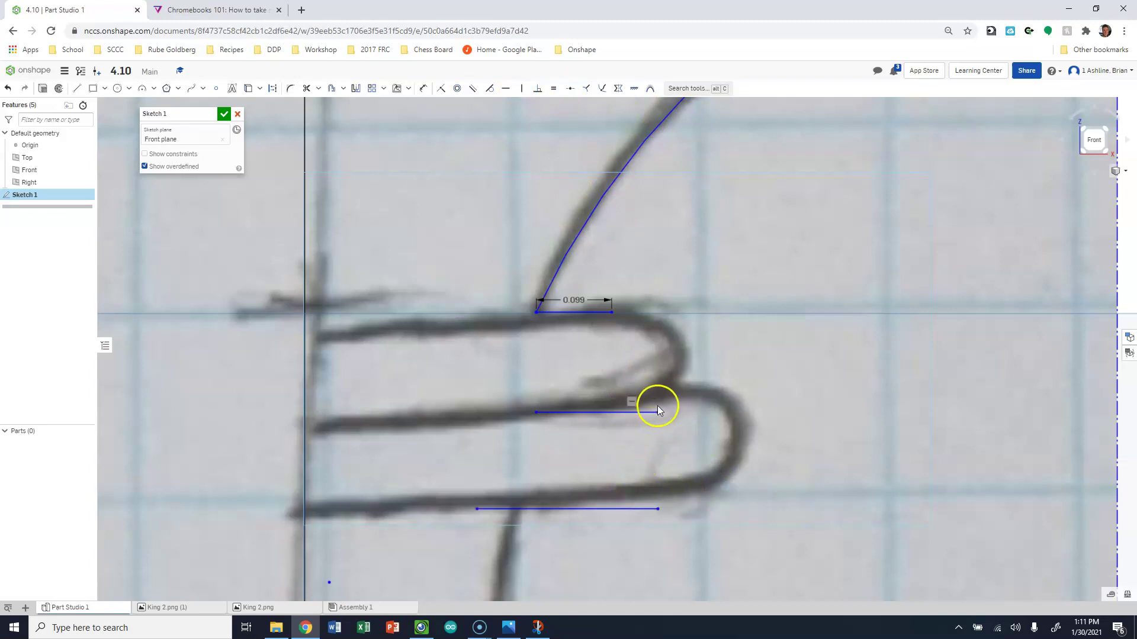
{"action": "left_click_drag", "start_coordinate": [657, 413], "coordinate": [680, 413]}
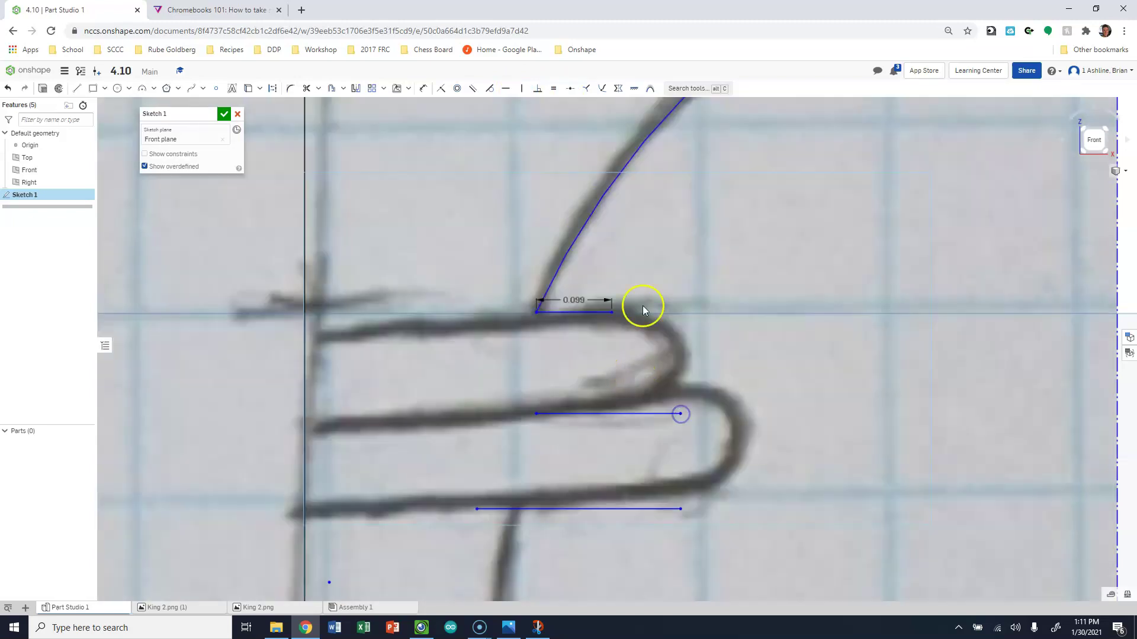
Align the inner ends of the lower and middle lines with a Vertical constraint and reposition the lines along the drawn ring edges.
{"action": "left_click", "coordinate": [521, 88]}
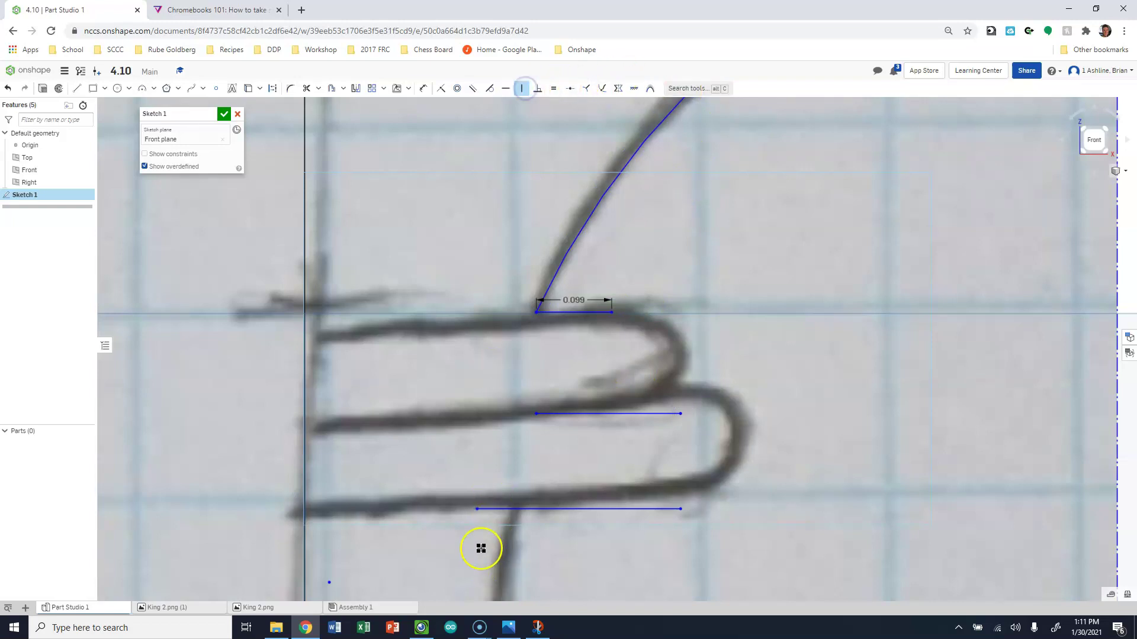
{"action": "left_click", "coordinate": [477, 507]}
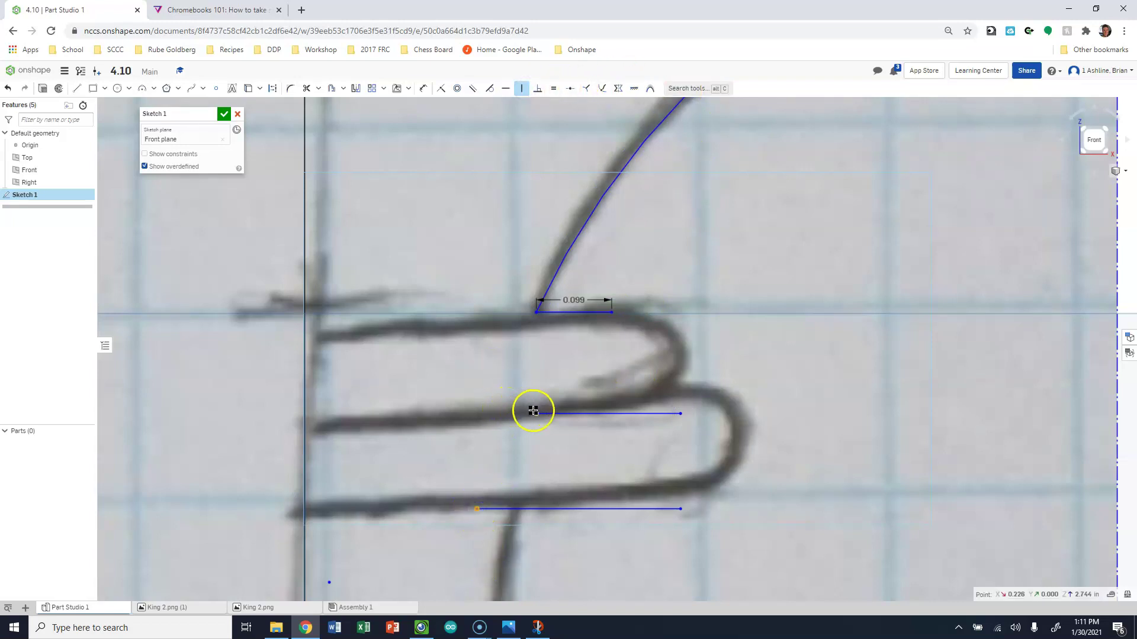
{"action": "left_click", "coordinate": [533, 412]}
{"action": "key", "text": "Escape"}
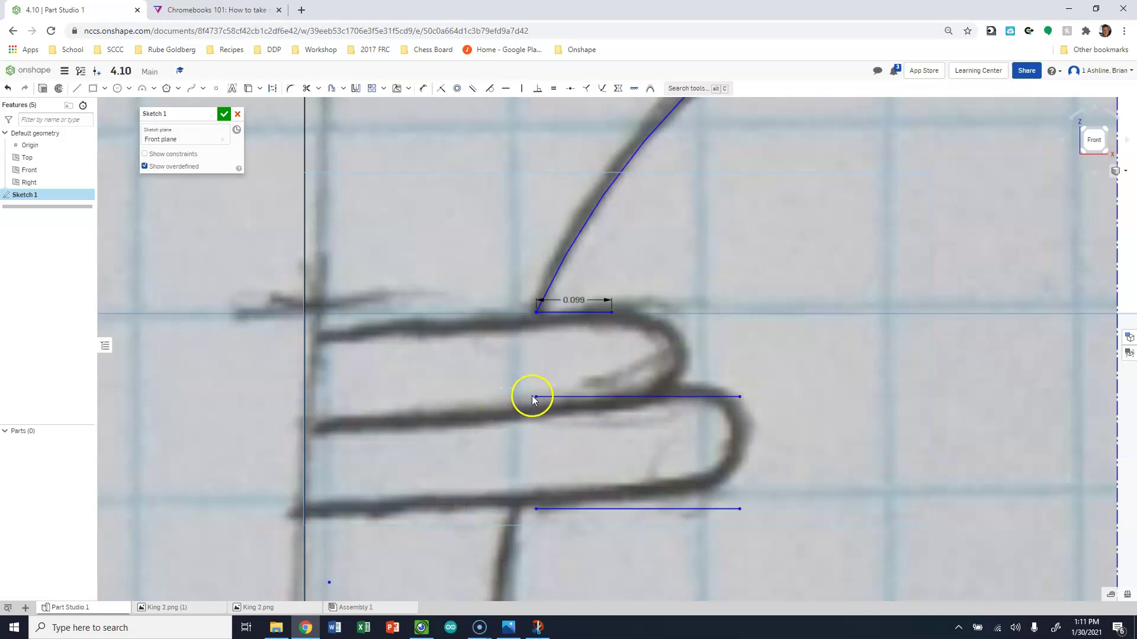
{"action": "left_click_drag", "start_coordinate": [531, 396], "coordinate": [574, 405]}
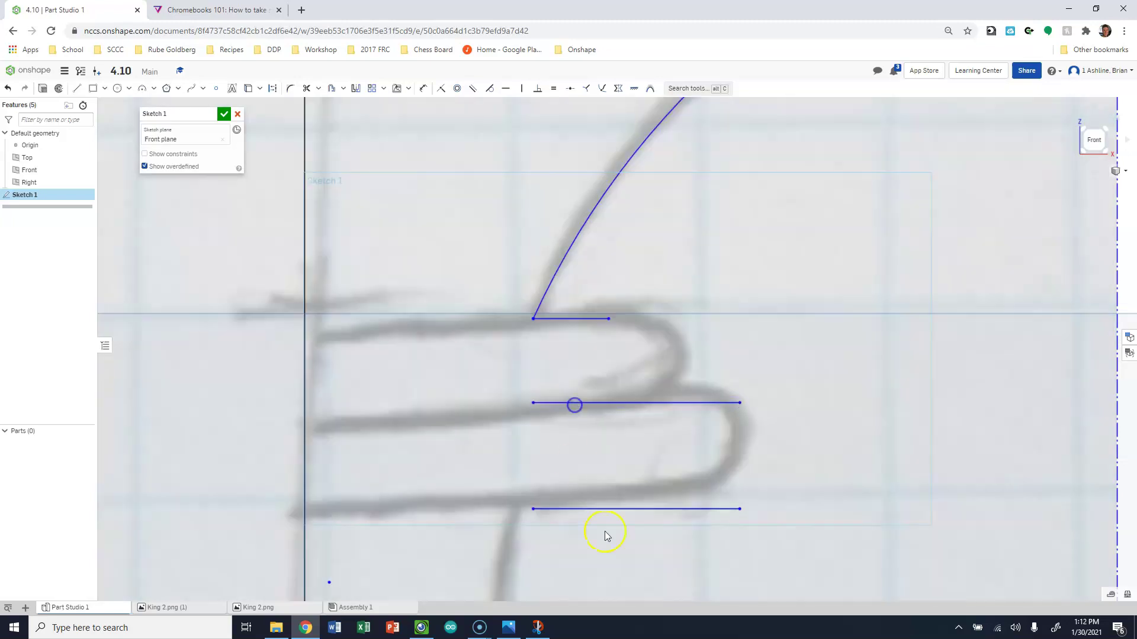
{"action": "mouse_move", "coordinate": [624, 512]}
{"action": "left_mouse_down"}
{"action": "mouse_move", "coordinate": [635, 488]}
{"action": "mouse_move", "coordinate": [609, 499]}
{"action": "left_mouse_up"}
Draw a 3 point arc of about 0.056 in radius from the upper line's outer end to the middle line.
{"action": "scroll", "coordinate": [738, 307], "scroll_direction": "down", "scroll_amount": 2}
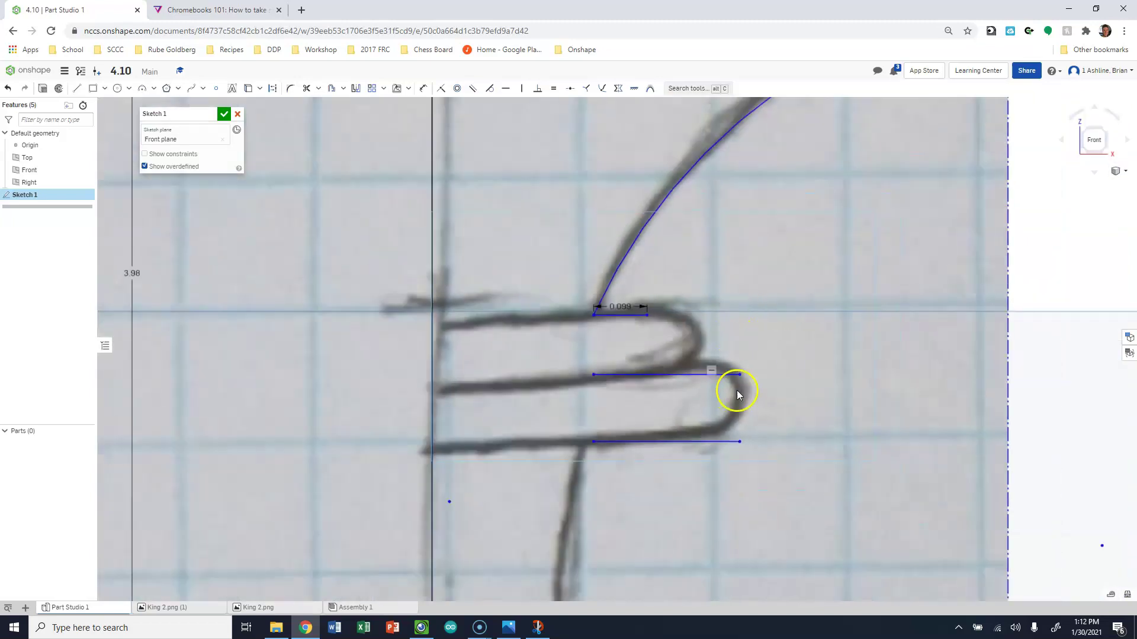
{"action": "left_click", "coordinate": [143, 89]}
{"action": "left_click", "coordinate": [648, 314]}
{"action": "left_click", "coordinate": [648, 374]}
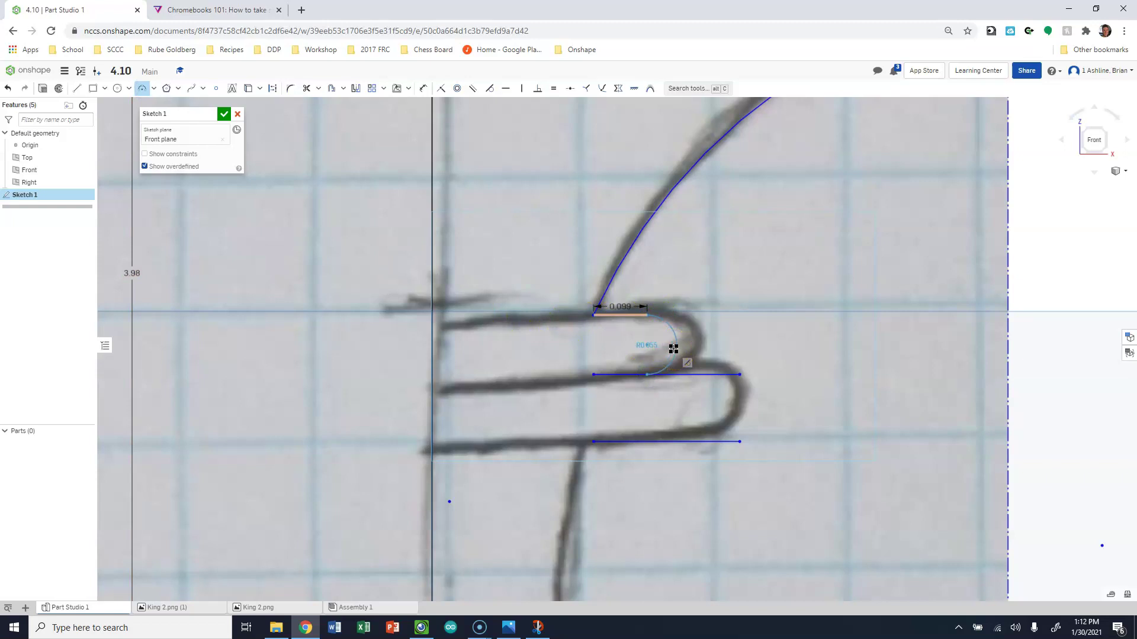
{"action": "left_click", "coordinate": [673, 349]}
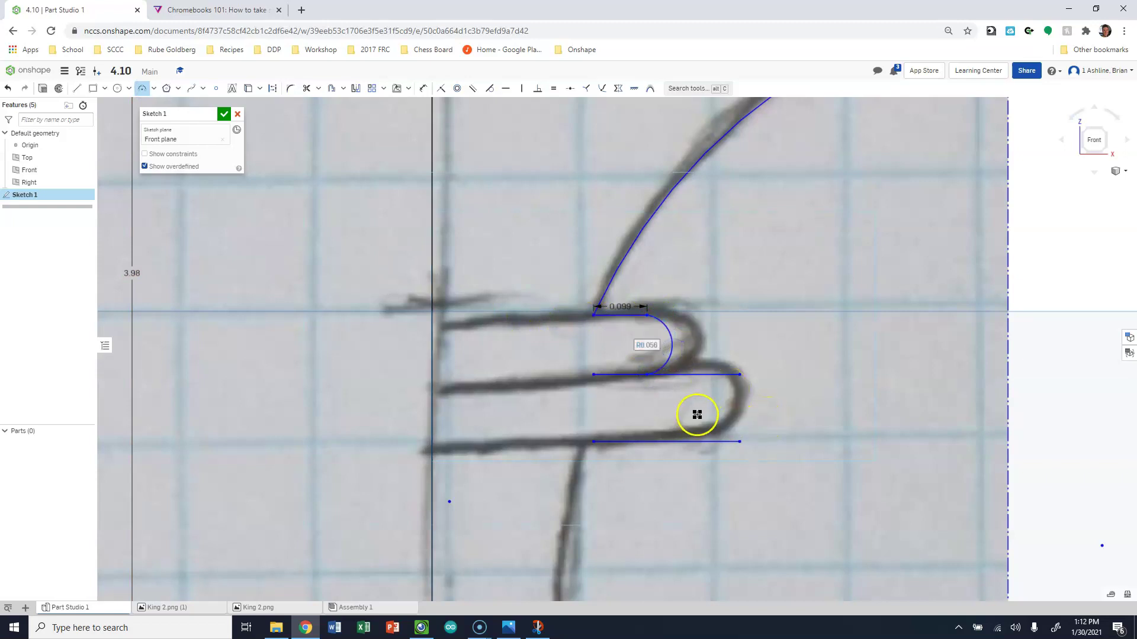
Draw a 3 point arc of about 0.064 in radius between the middle and lower lines, just inside their outer ends.
{"action": "scroll", "coordinate": [705, 415], "scroll_direction": "up", "scroll_amount": 3}
{"action": "left_click", "coordinate": [718, 347]}
{"action": "left_click", "coordinate": [716, 458]}
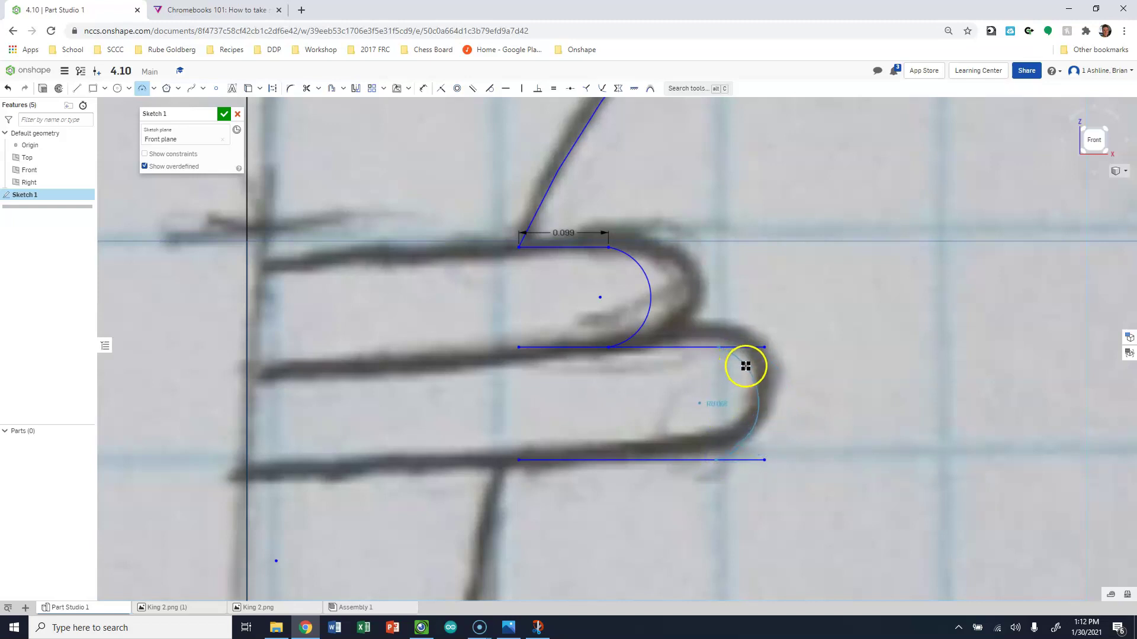
{"action": "left_click", "coordinate": [749, 367]}
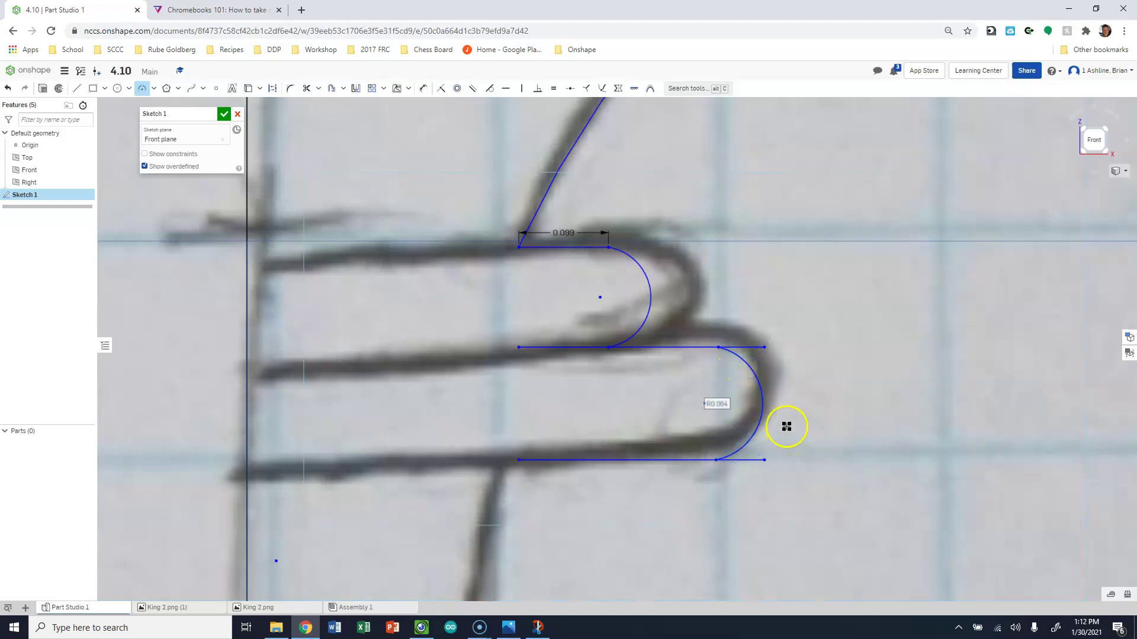
{"action": "key", "text": "Escape"}
Try to shorten the middle and lower lines to the lower arc's ends, and undo these edits together with that arc.
{"action": "scroll", "coordinate": [768, 354], "scroll_direction": "down", "scroll_amount": 1}
{"action": "mouse_move", "coordinate": [760, 350]}
{"action": "left_mouse_down"}
{"action": "mouse_move", "coordinate": [725, 349]}
{"action": "mouse_move", "coordinate": [777, 372]}
{"action": "mouse_move", "coordinate": [760, 451]}
{"action": "mouse_move", "coordinate": [734, 443]}
{"action": "left_mouse_up"}
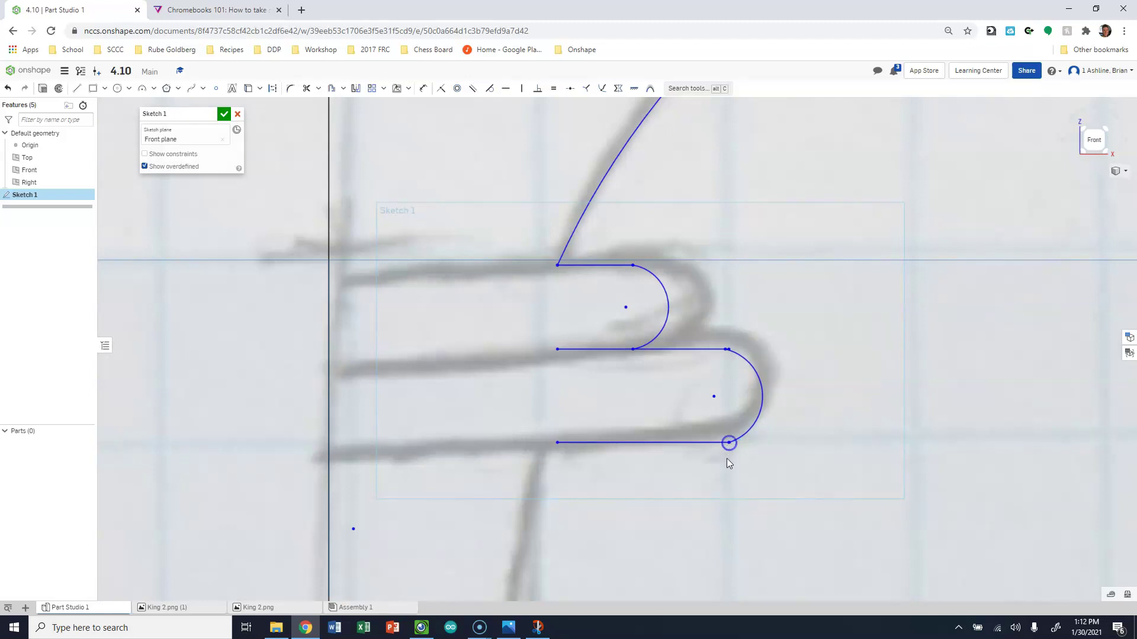
{"action": "left_click", "coordinate": [742, 473]}
{"action": "scroll", "coordinate": [725, 350], "scroll_direction": "up", "scroll_amount": 8}
{"action": "left_click_drag", "start_coordinate": [744, 354], "coordinate": [708, 355]}
{"action": "scroll", "coordinate": [697, 355], "scroll_direction": "down", "scroll_amount": 9}
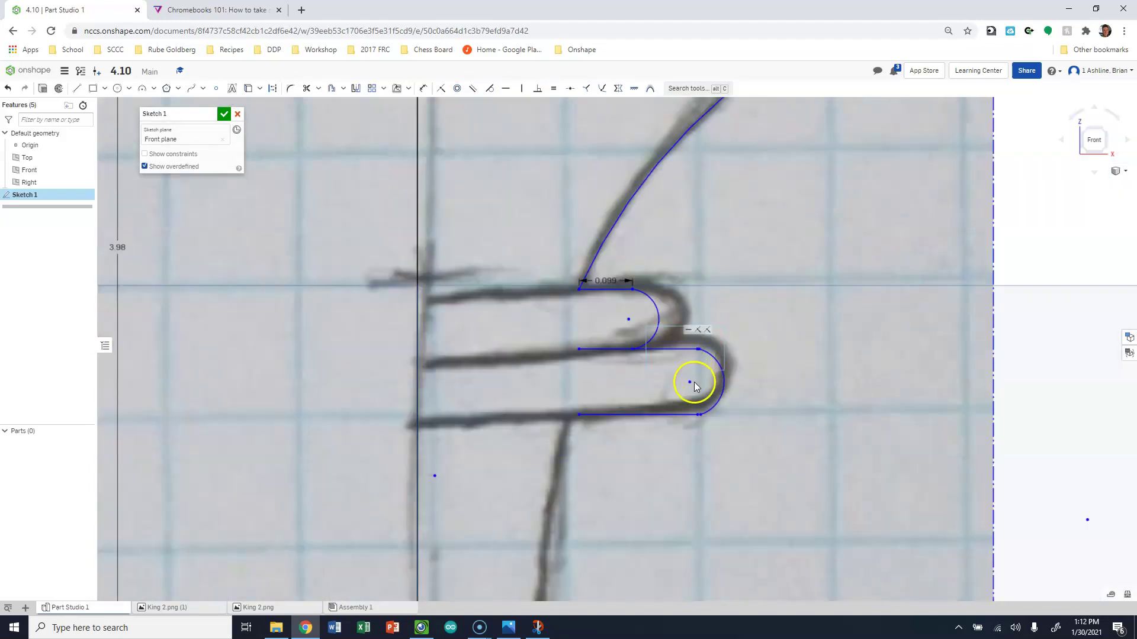
{"action": "key", "text": "ctrl+z"}
{"action": "key", "text": "ctrl+z"}
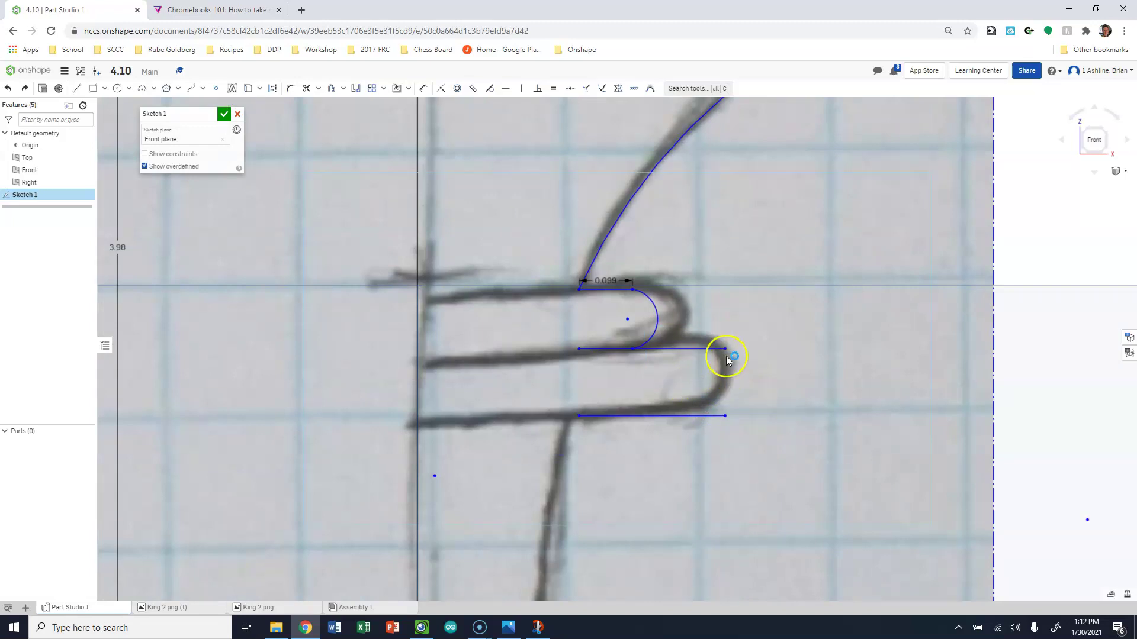
Shorten the middle and lower lines and join their outer ends with a 3 point arc of about 0.058 in radius.
{"action": "left_click_drag", "start_coordinate": [726, 349], "coordinate": [693, 354]}
{"action": "left_click", "coordinate": [527, 357]}
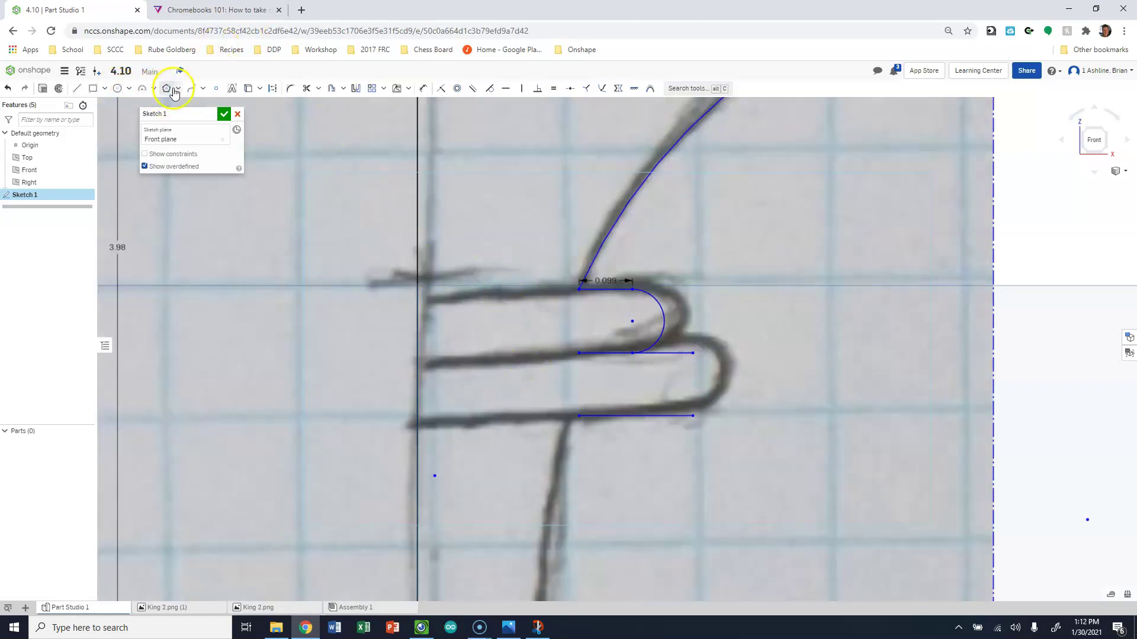
{"action": "left_click", "coordinate": [142, 89]}
{"action": "mouse_move", "coordinate": [695, 353]}
{"action": "left_mouse_down"}
{"action": "mouse_move", "coordinate": [693, 432]}
{"action": "mouse_move", "coordinate": [702, 393]}
{"action": "mouse_move", "coordinate": [727, 386]}
{"action": "mouse_move", "coordinate": [693, 415]}
{"action": "left_mouse_up"}
Try to trace the whole tapering body with one 3 point arc of about 2.397 in radius from the lowest collar line to the base.
{"action": "scroll", "coordinate": [753, 343], "scroll_direction": "down", "scroll_amount": 12}
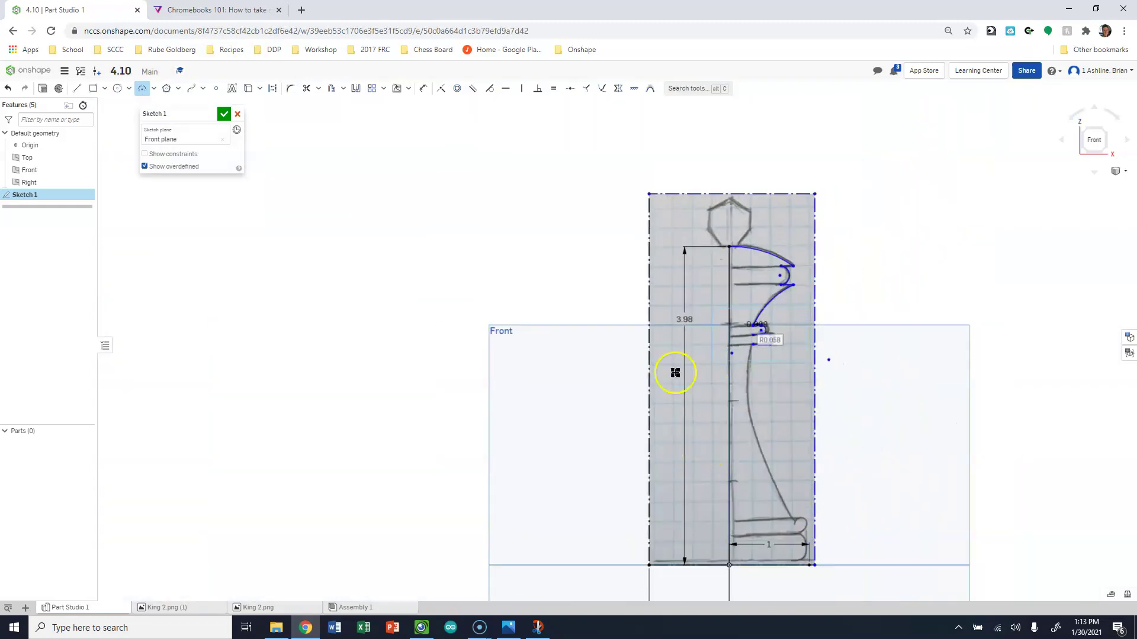
{"action": "scroll", "coordinate": [720, 491], "scroll_direction": "up", "scroll_amount": 5}
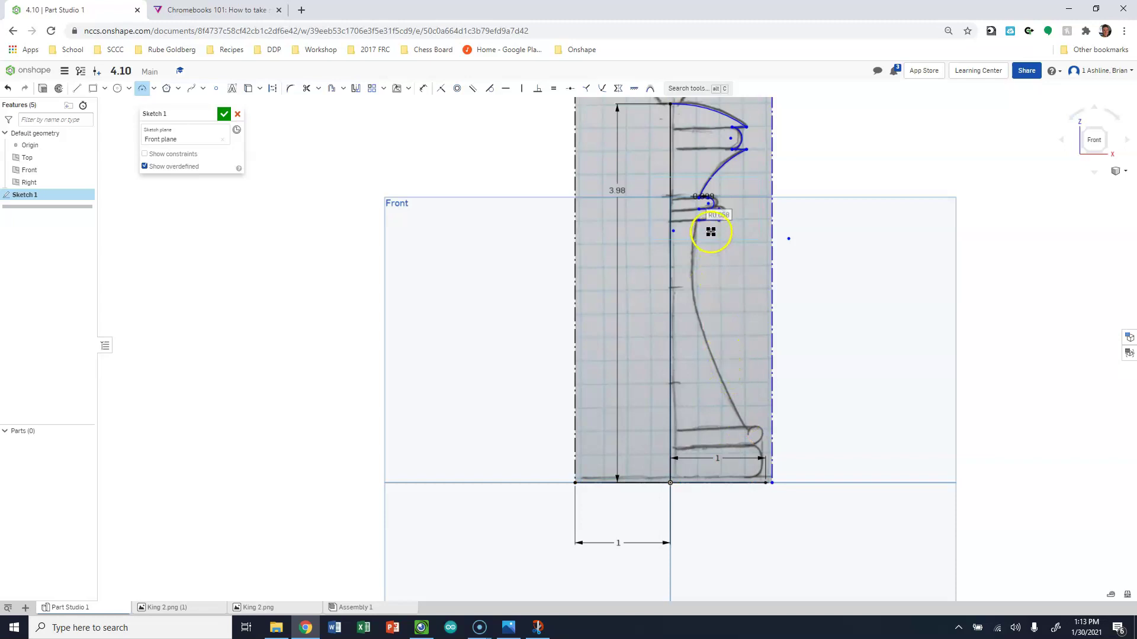
{"action": "scroll", "coordinate": [710, 231], "scroll_direction": "up", "scroll_amount": 6}
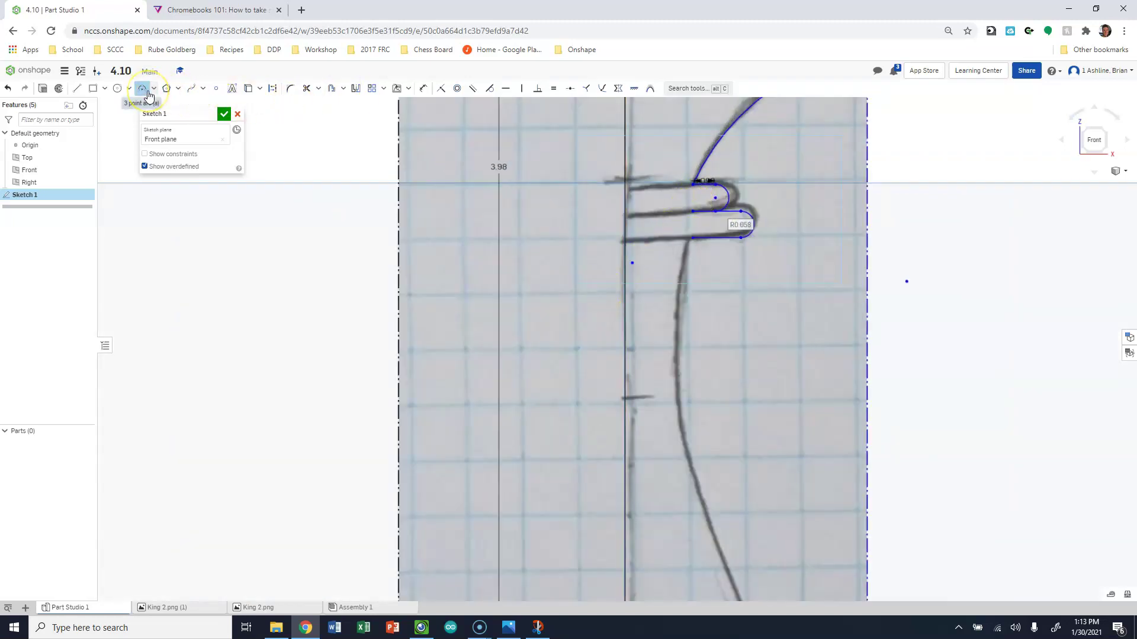
{"action": "left_click", "coordinate": [691, 237]}
{"action": "scroll", "coordinate": [664, 259], "scroll_direction": "down", "scroll_amount": 7}
{"action": "scroll", "coordinate": [705, 392], "scroll_direction": "up", "scroll_amount": 5}
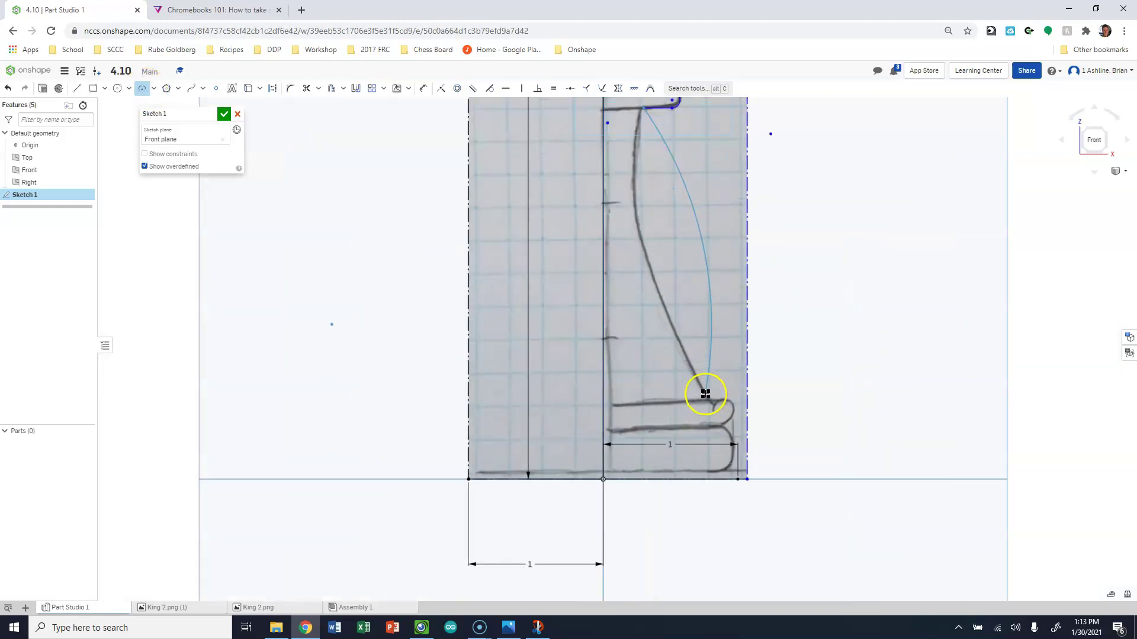
{"action": "left_click", "coordinate": [712, 404]}
{"action": "scroll", "coordinate": [685, 343], "scroll_direction": "down", "scroll_amount": 2}
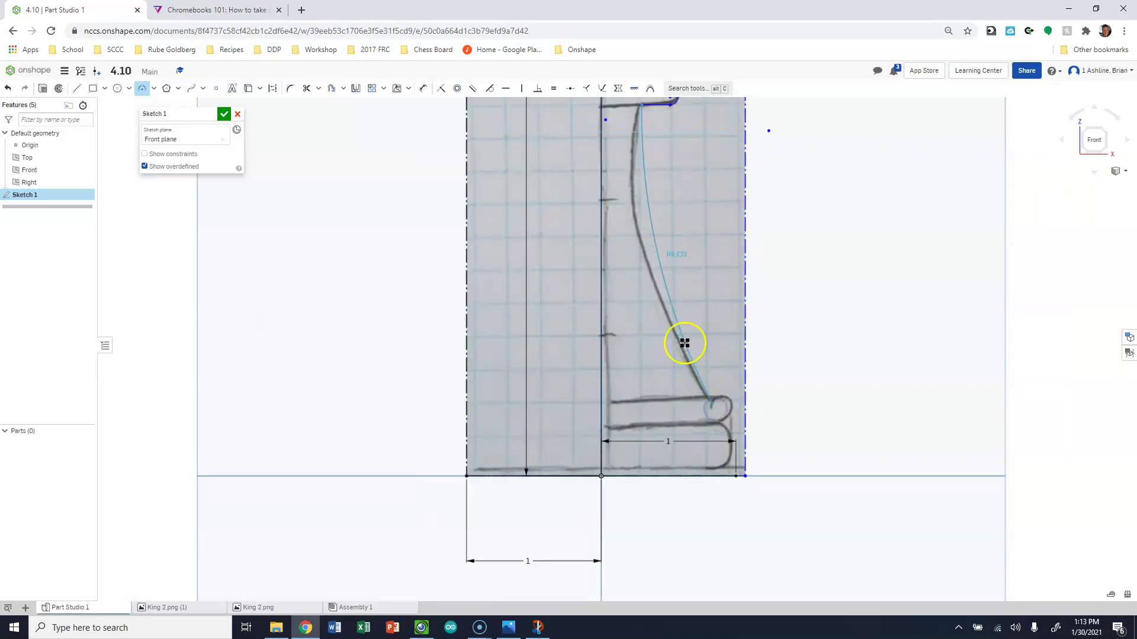
{"action": "left_click", "coordinate": [631, 218]}
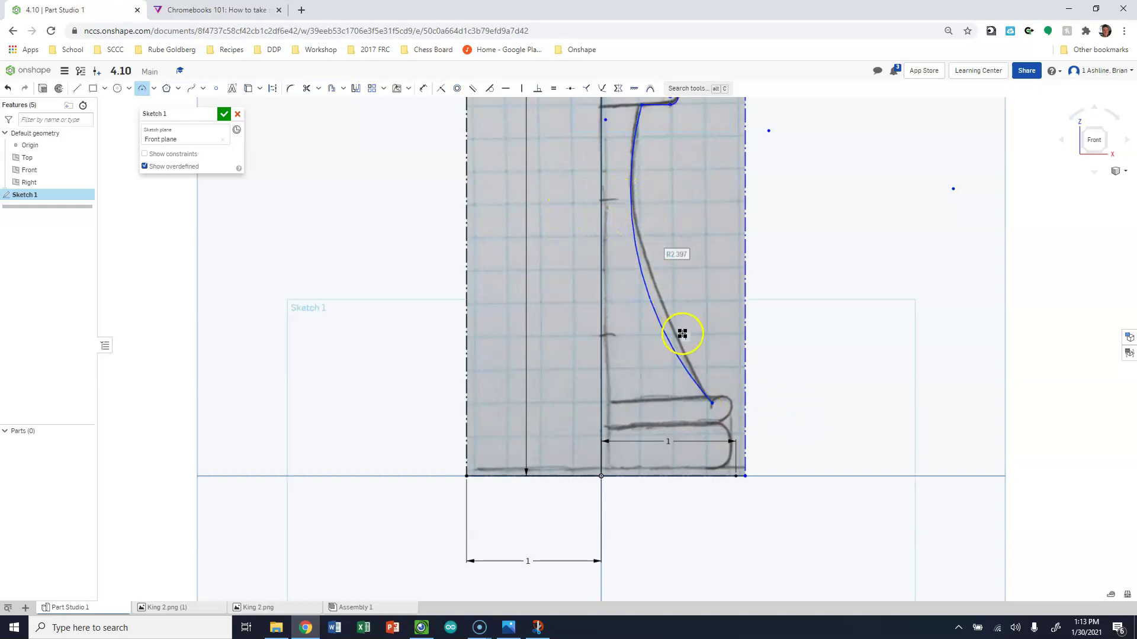
{"action": "key", "text": "Escape"}
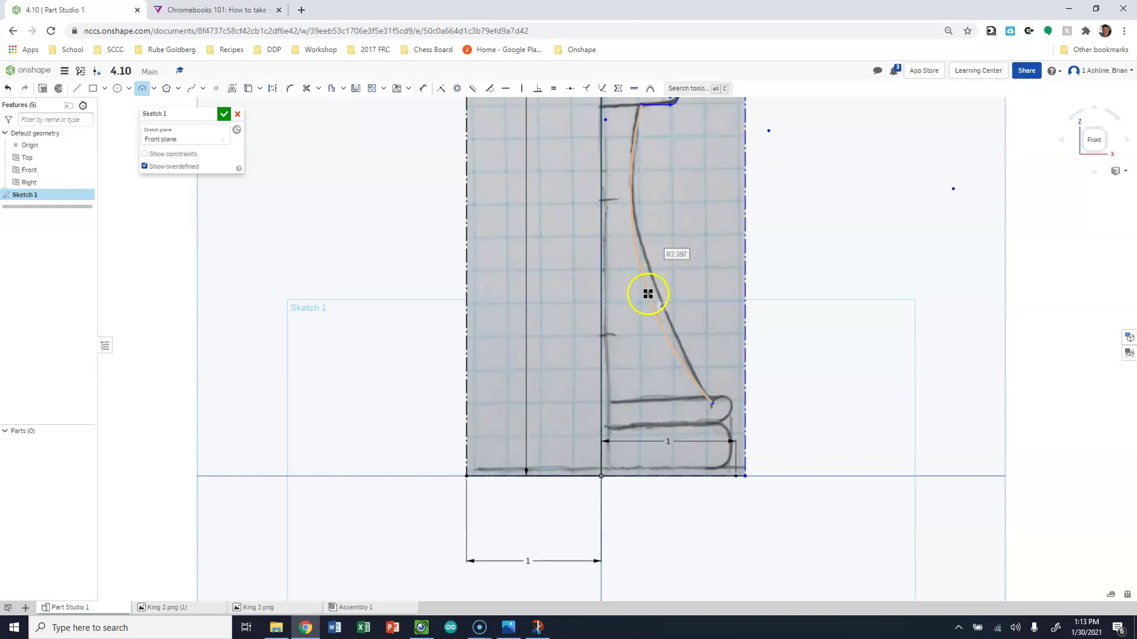
Draw a 3 point arc of about 1.7 in radius along the upper body, starting at the lowest collar line's inner end.
{"action": "left_click", "coordinate": [142, 89]}
{"action": "left_click", "coordinate": [641, 104]}
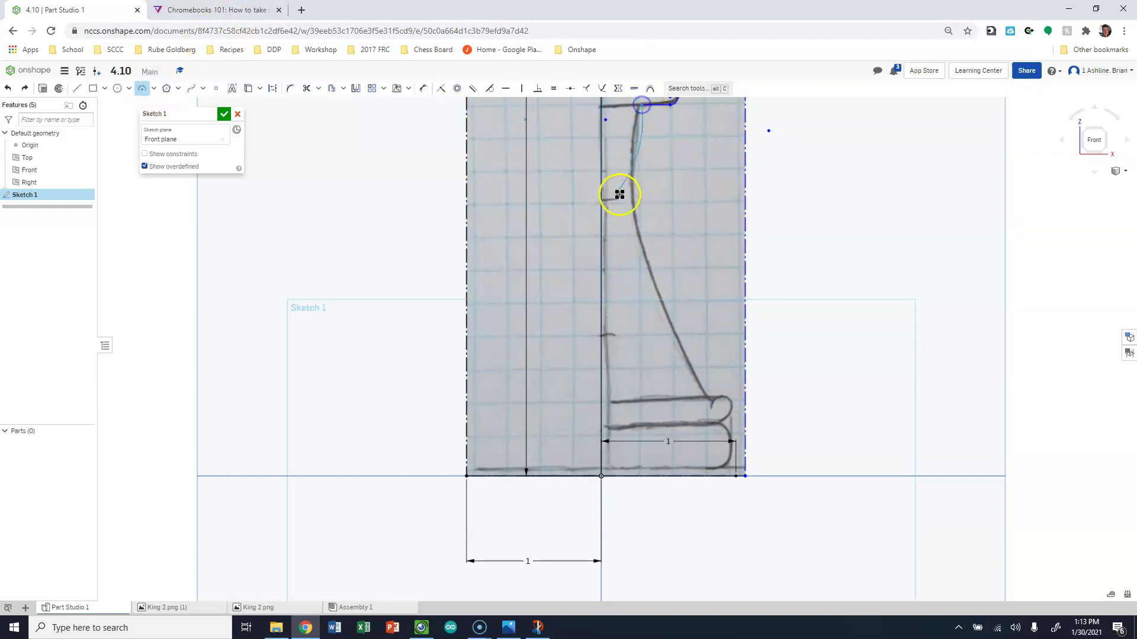
{"action": "left_click", "coordinate": [640, 245]}
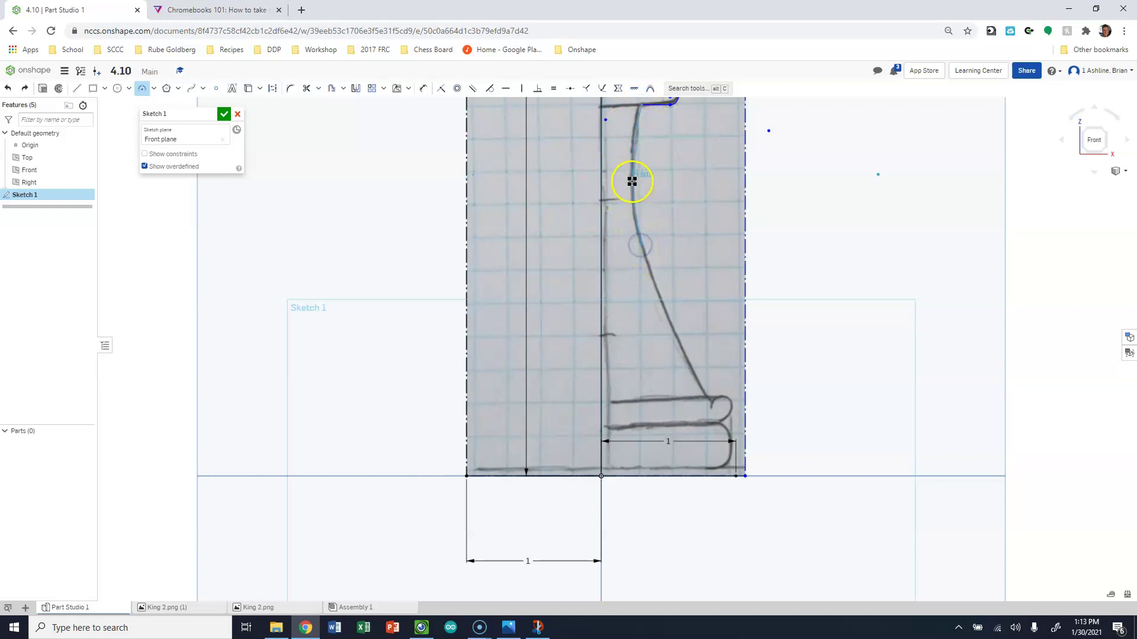
{"action": "left_click", "coordinate": [630, 181]}
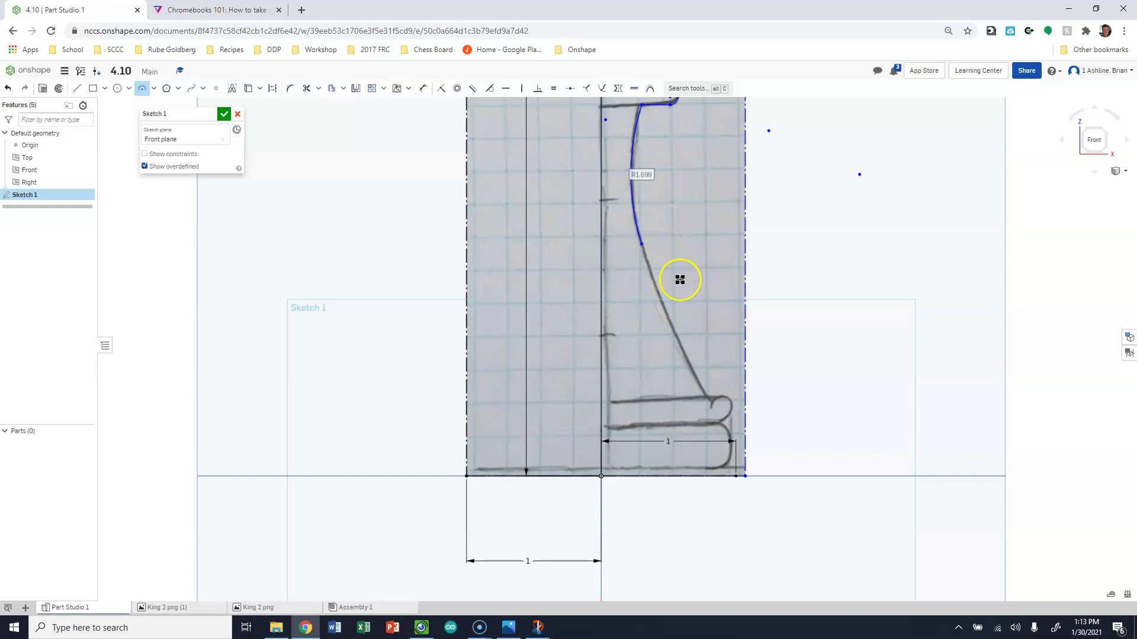
Try to trace the lower body with a 3 point arc from the upper body arc's end to the base, and delete it.
{"action": "scroll", "coordinate": [669, 265], "scroll_direction": "down", "scroll_amount": 3}
{"action": "scroll", "coordinate": [655, 161], "scroll_direction": "up", "scroll_amount": 5}
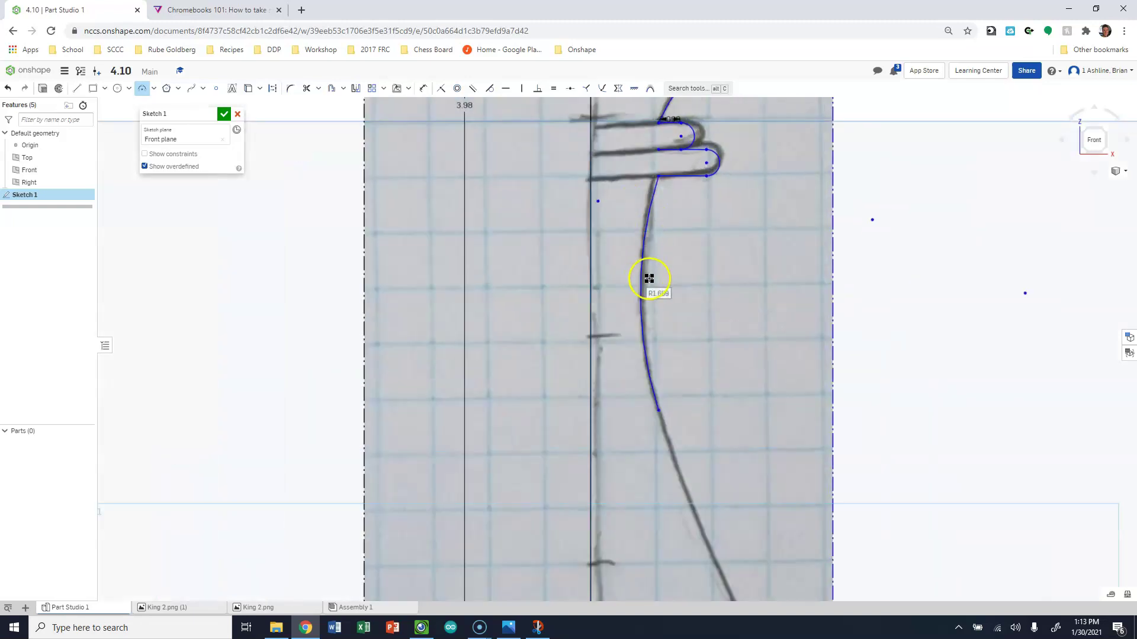
{"action": "scroll", "coordinate": [550, 293], "scroll_direction": "down", "scroll_amount": 2}
{"action": "left_click", "coordinate": [622, 340]}
{"action": "left_click", "coordinate": [689, 499]}
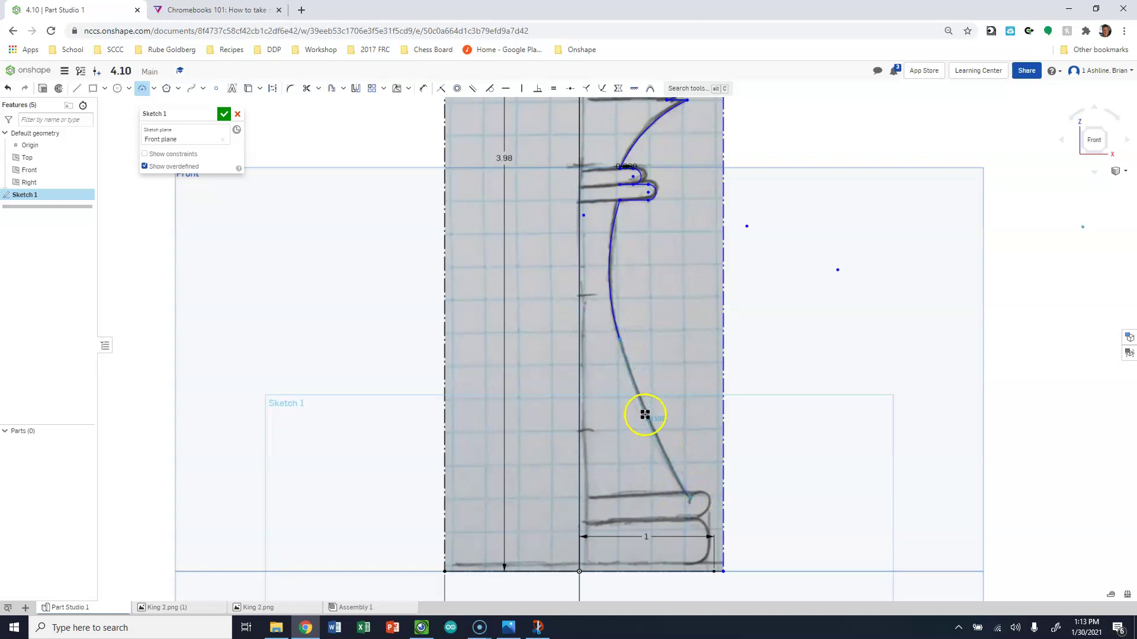
{"action": "scroll", "coordinate": [609, 325], "scroll_direction": "up", "scroll_amount": 10}
{"action": "key", "text": "Escape"}
{"action": "scroll", "coordinate": [602, 319], "scroll_direction": "down", "scroll_amount": 3}
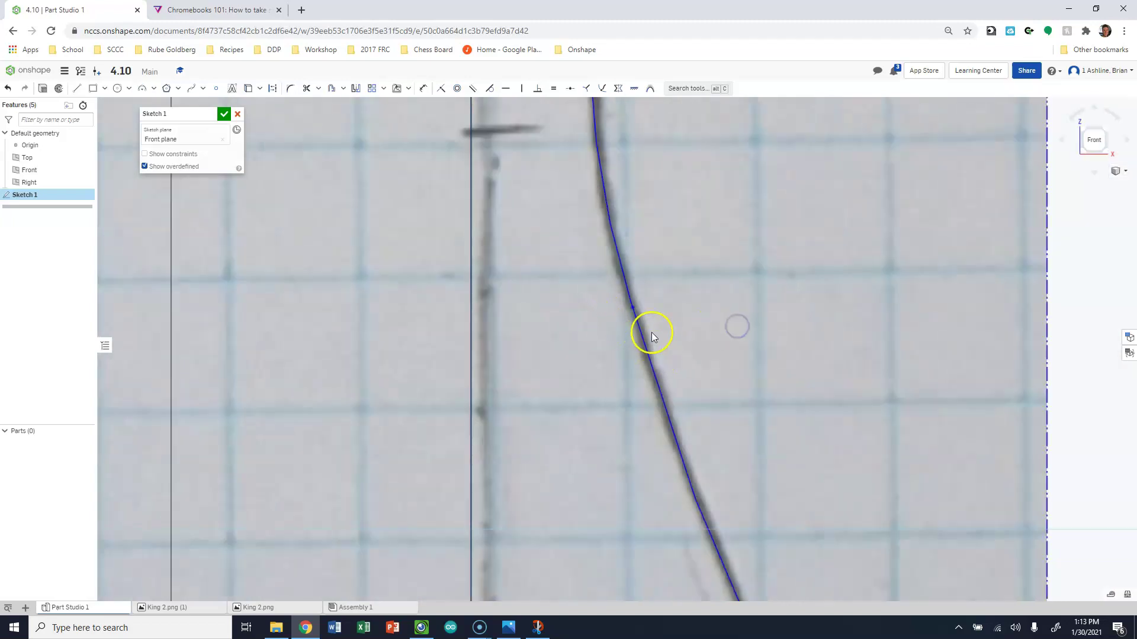
{"action": "scroll", "coordinate": [633, 303], "scroll_direction": "down", "scroll_amount": 5}
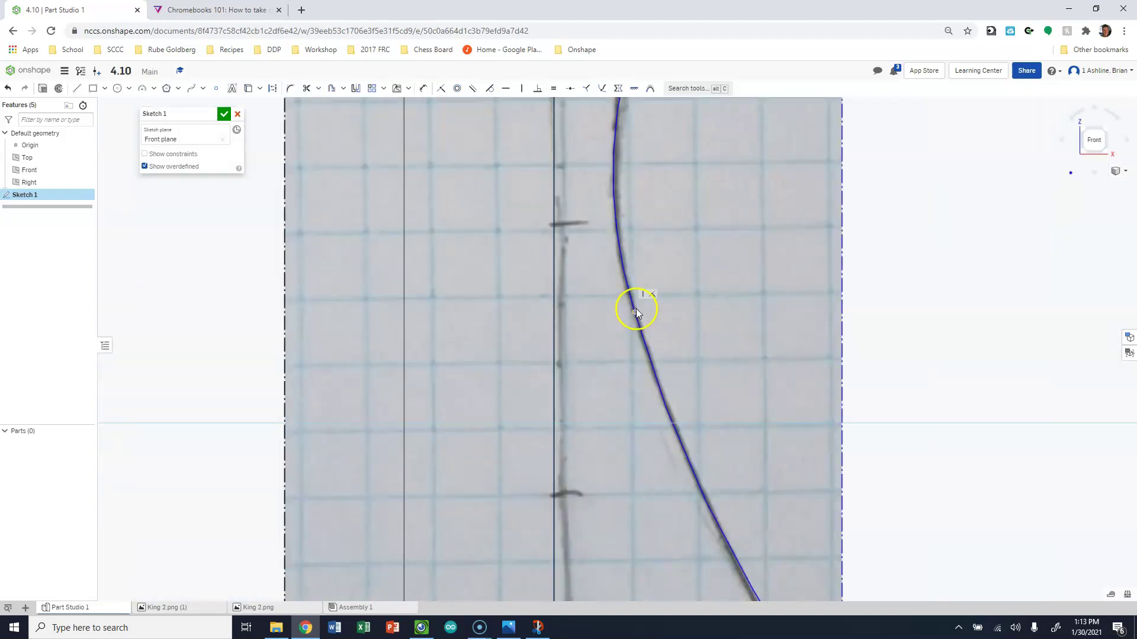
{"action": "scroll", "coordinate": [639, 324], "scroll_direction": "down", "scroll_amount": 3}
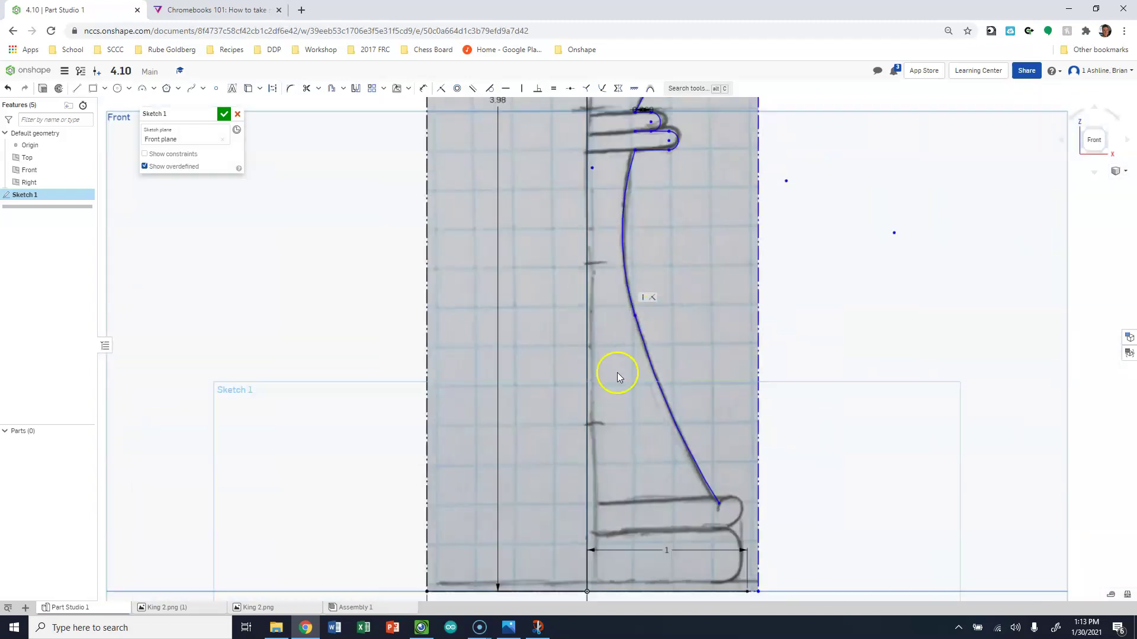
{"action": "left_click", "coordinate": [655, 378]}
{"action": "key", "text": "Delete"}
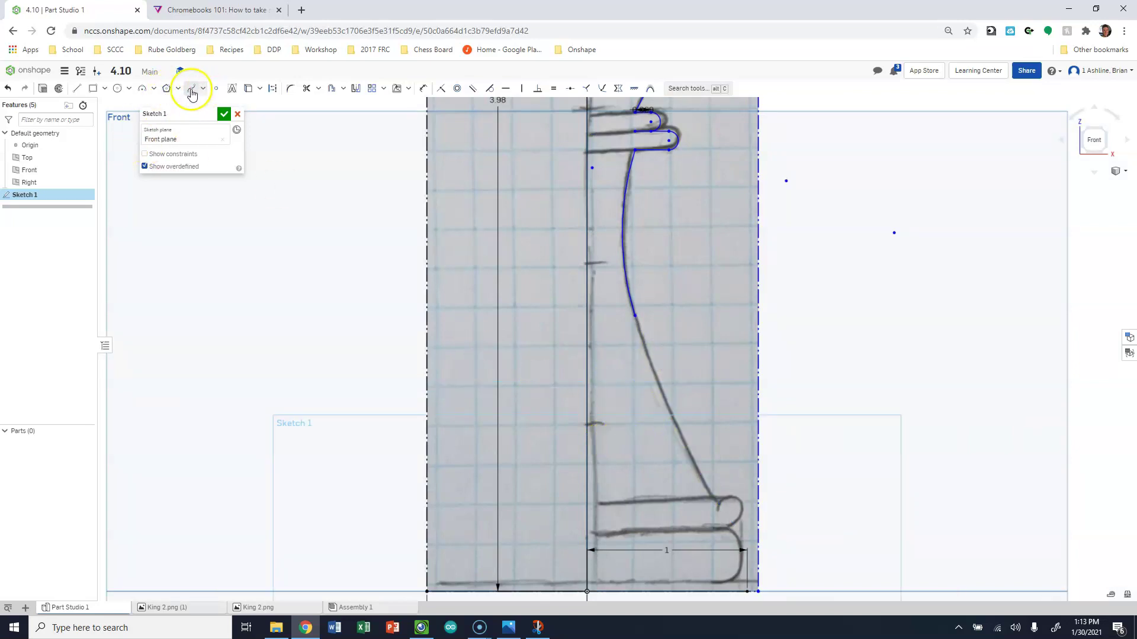
Draw a tangent arc along the lower body from the upper body arc's end down to the base's upper rounded edge.
{"action": "left_click", "coordinate": [155, 94]}
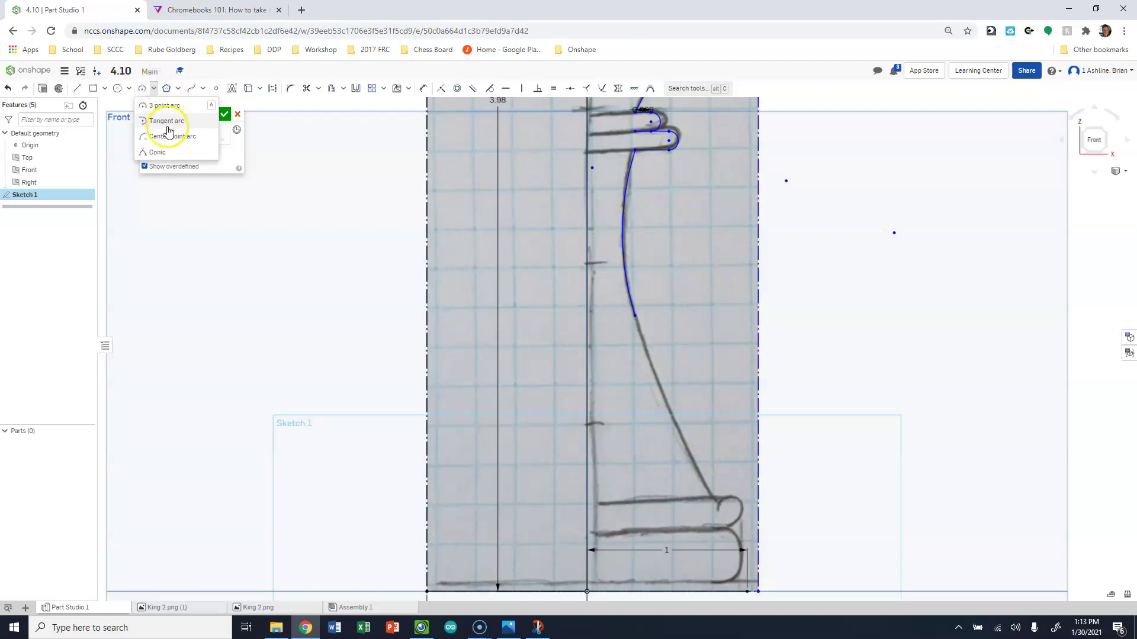
{"action": "left_click", "coordinate": [168, 124]}
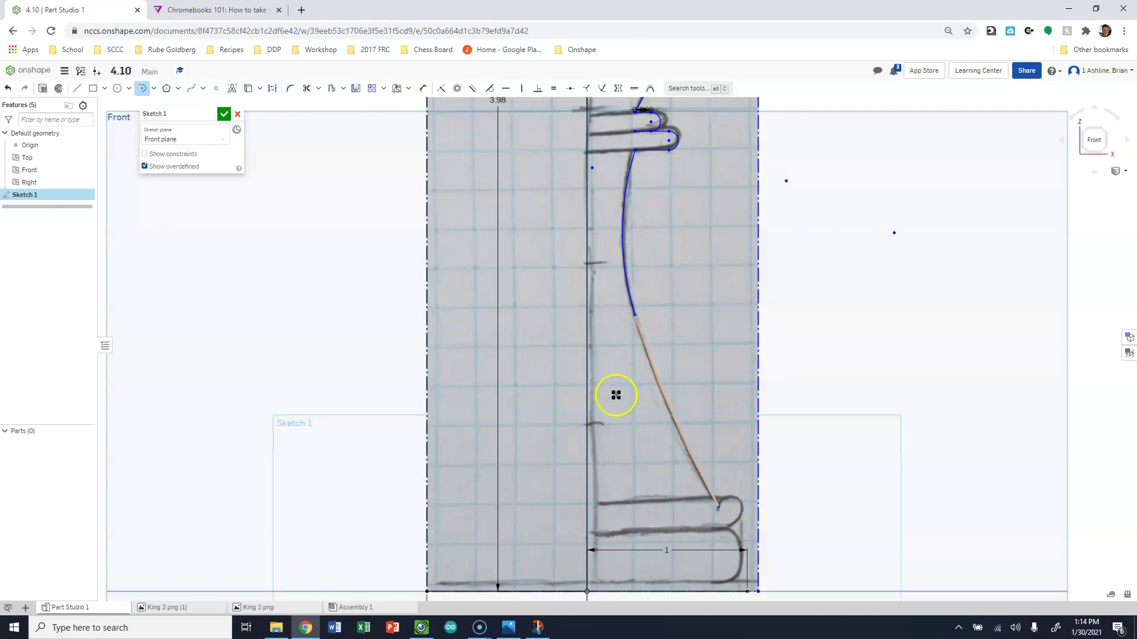
{"action": "scroll", "coordinate": [628, 374], "scroll_direction": "up", "scroll_amount": 3}
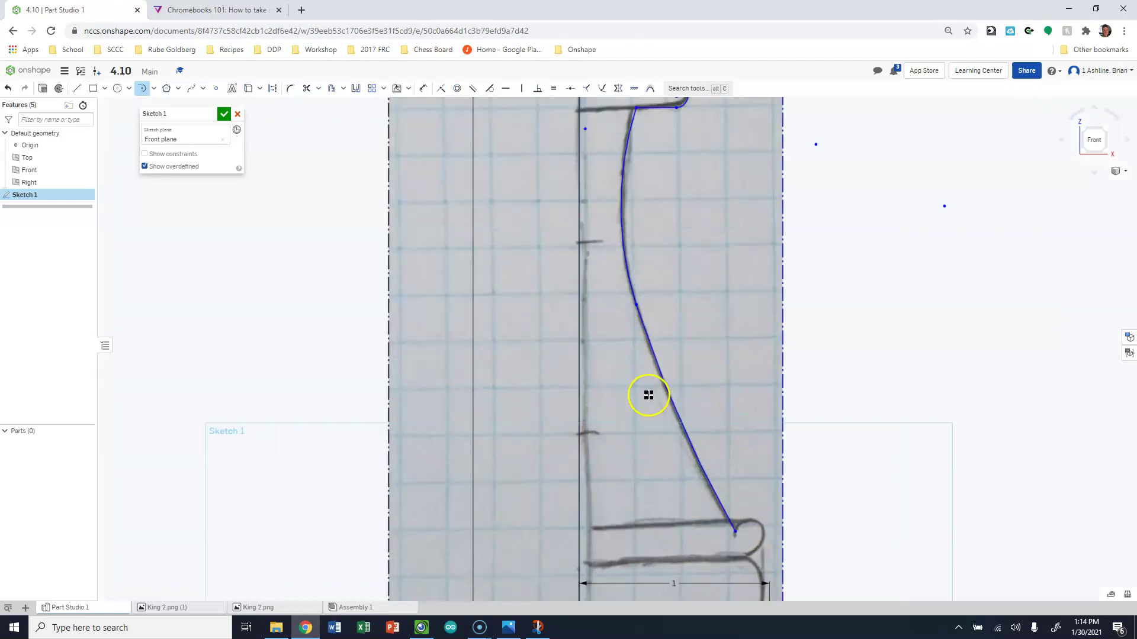
{"action": "scroll", "coordinate": [632, 284], "scroll_direction": "up", "scroll_amount": 2}
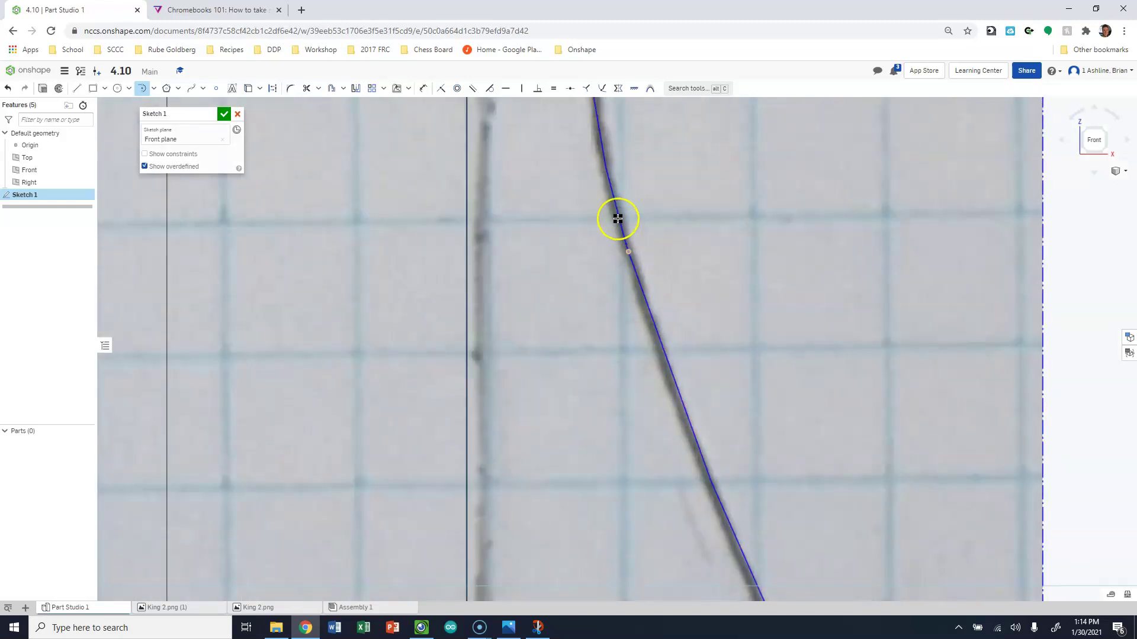
{"action": "scroll", "coordinate": [572, 317], "scroll_direction": "down", "scroll_amount": 5}
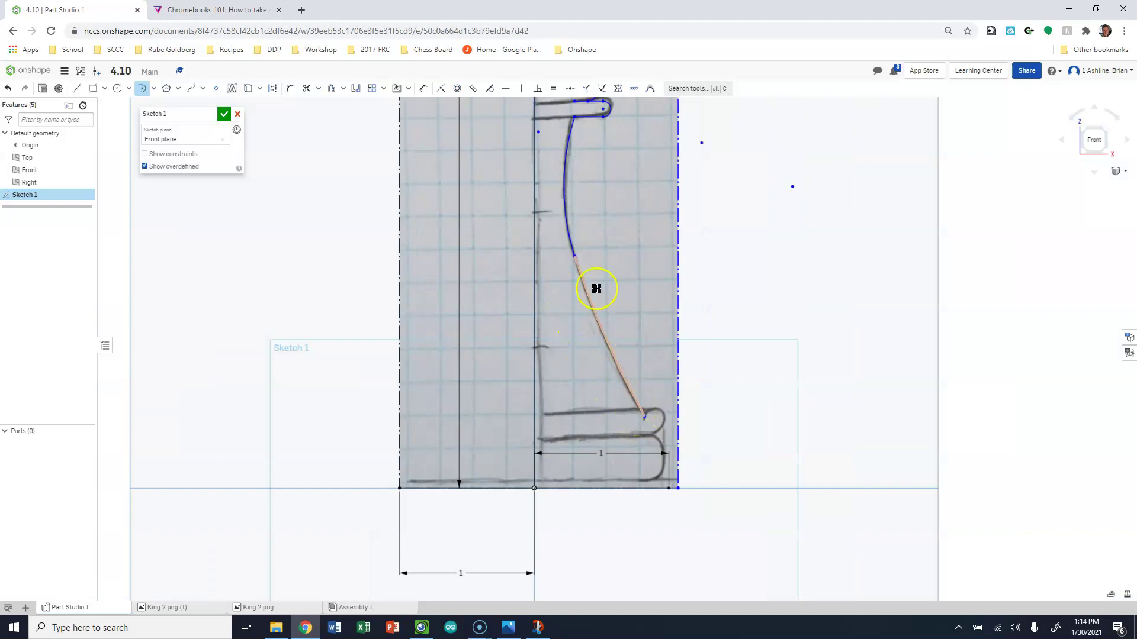
{"action": "scroll", "coordinate": [608, 326], "scroll_direction": "down", "scroll_amount": 1}
{"action": "scroll", "coordinate": [602, 160], "scroll_direction": "up", "scroll_amount": 3}
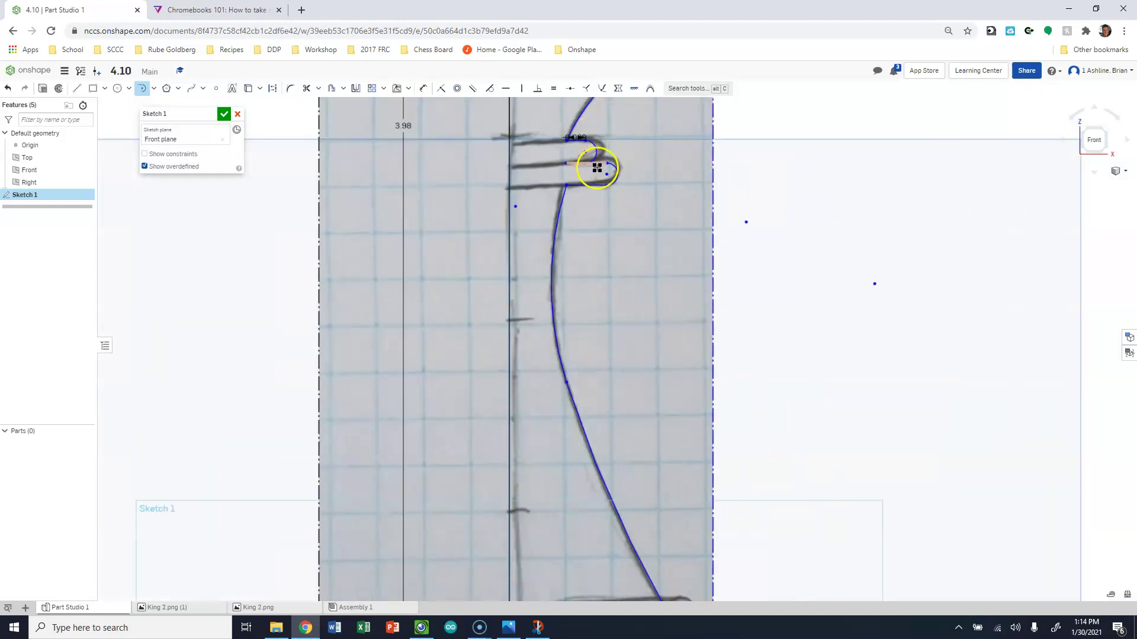
{"action": "scroll", "coordinate": [602, 248], "scroll_direction": "down", "scroll_amount": 3}
{"action": "scroll", "coordinate": [647, 406], "scroll_direction": "up", "scroll_amount": 2}
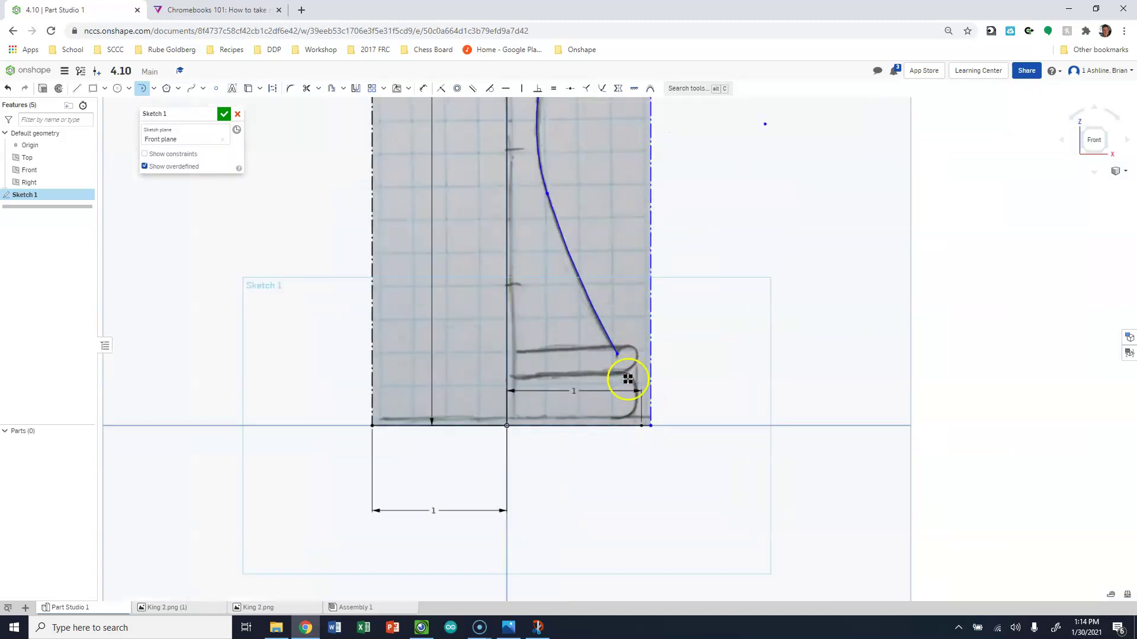
Try to continue the lower body arc with a tangent arc to the outer end of the base's middle line.
{"action": "scroll", "coordinate": [628, 379], "scroll_direction": "up", "scroll_amount": 5}
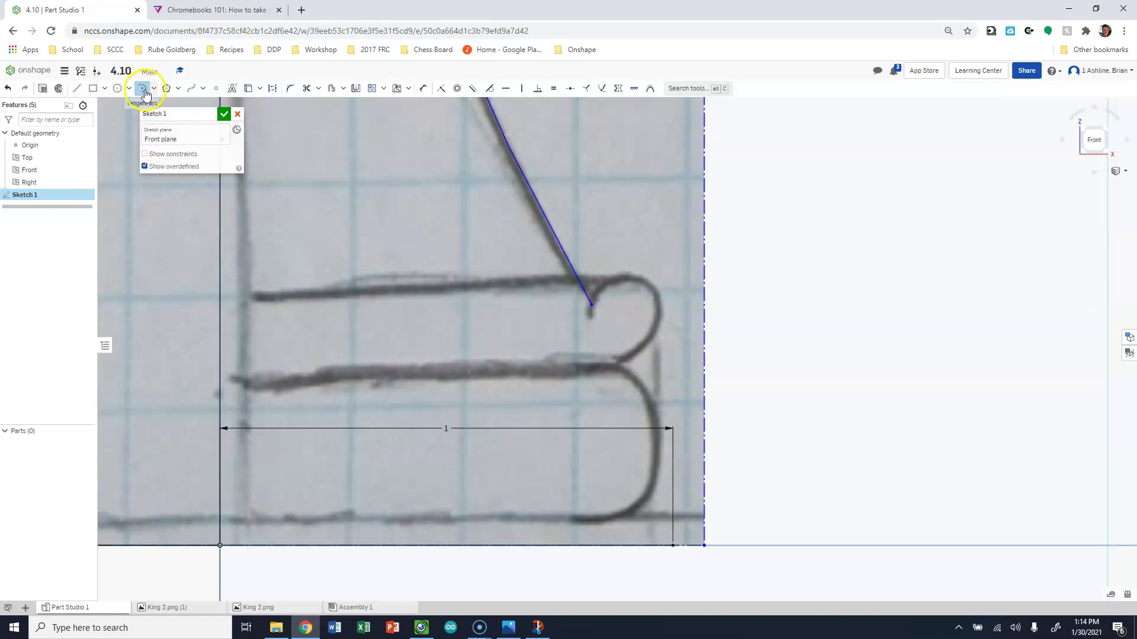
{"action": "left_click", "coordinate": [617, 365]}
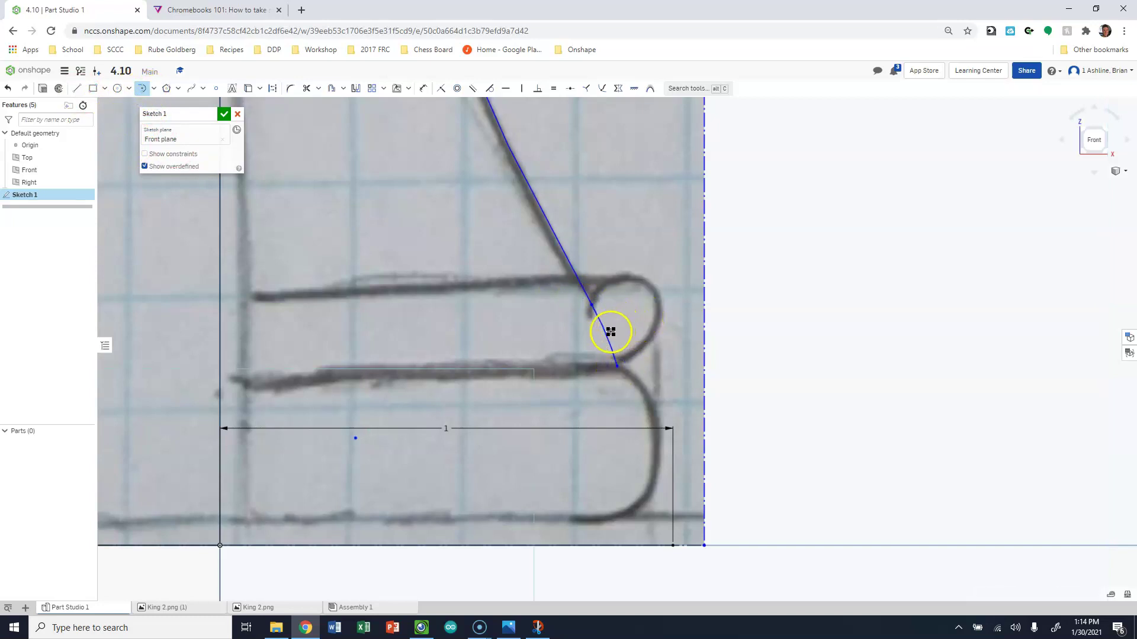
{"action": "key", "text": "Escape"}
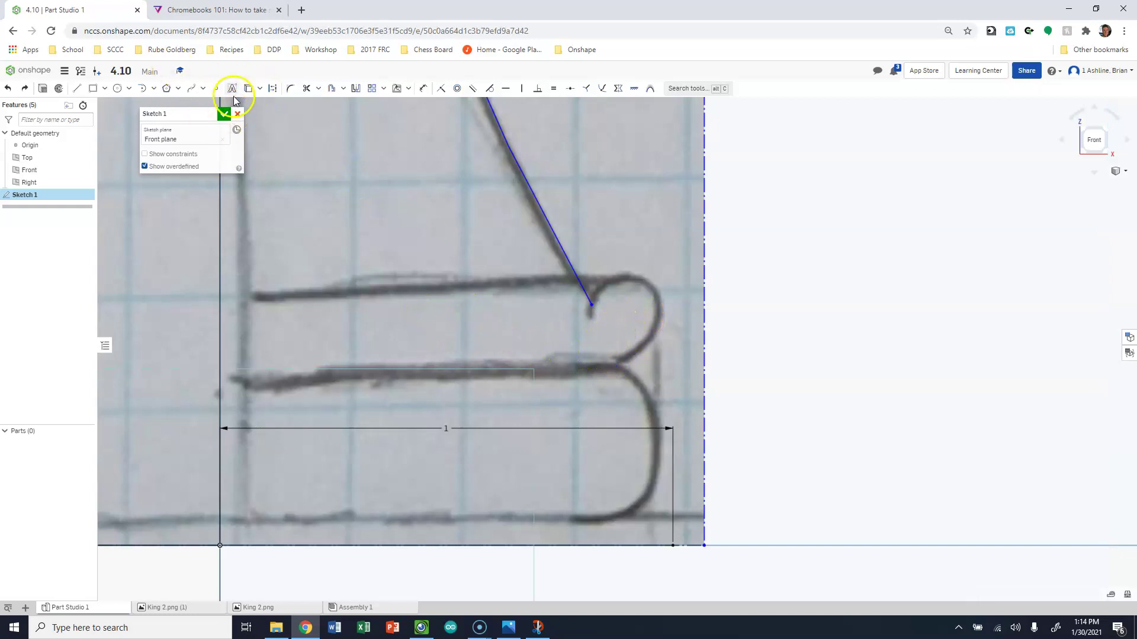
Try to trace the base's upper rounded edge with a 3 point arc of about 0.093 in radius, reposition it, and undo it.
{"action": "left_click", "coordinate": [153, 88]}
{"action": "left_click", "coordinate": [163, 109]}
{"action": "left_click", "coordinate": [594, 307]}
{"action": "left_click", "coordinate": [617, 364]}
{"action": "left_click", "coordinate": [637, 281]}
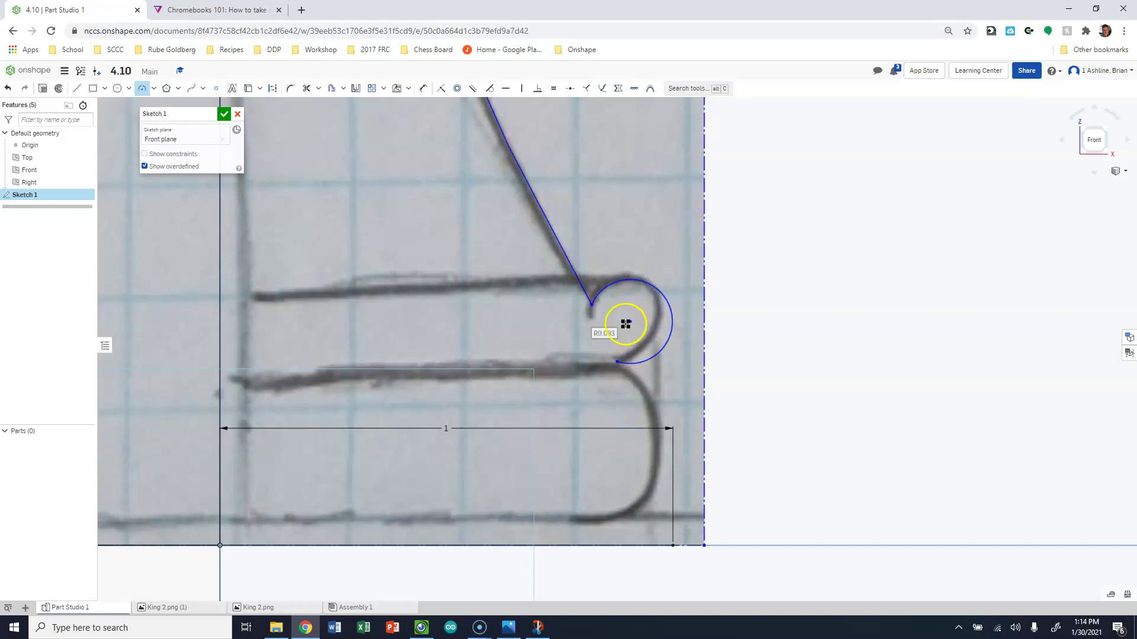
{"action": "left_click_drag", "start_coordinate": [629, 321], "coordinate": [624, 359]}
{"action": "left_click_drag", "start_coordinate": [627, 311], "coordinate": [649, 294]}
{"action": "left_click_drag", "start_coordinate": [636, 293], "coordinate": [602, 299]}
{"action": "key", "text": "ctrl+z"}
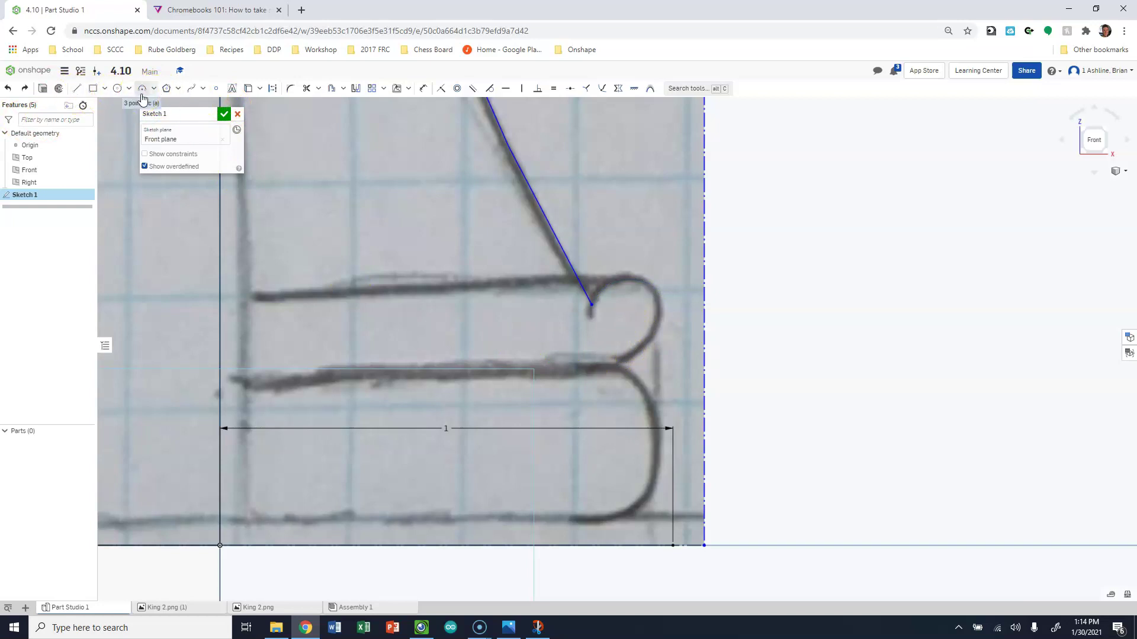
Draw a circle about 0.186 in in diameter over the base's upper rounded edge and move it slightly down toward the middle line.
{"action": "left_click", "coordinate": [117, 88]}
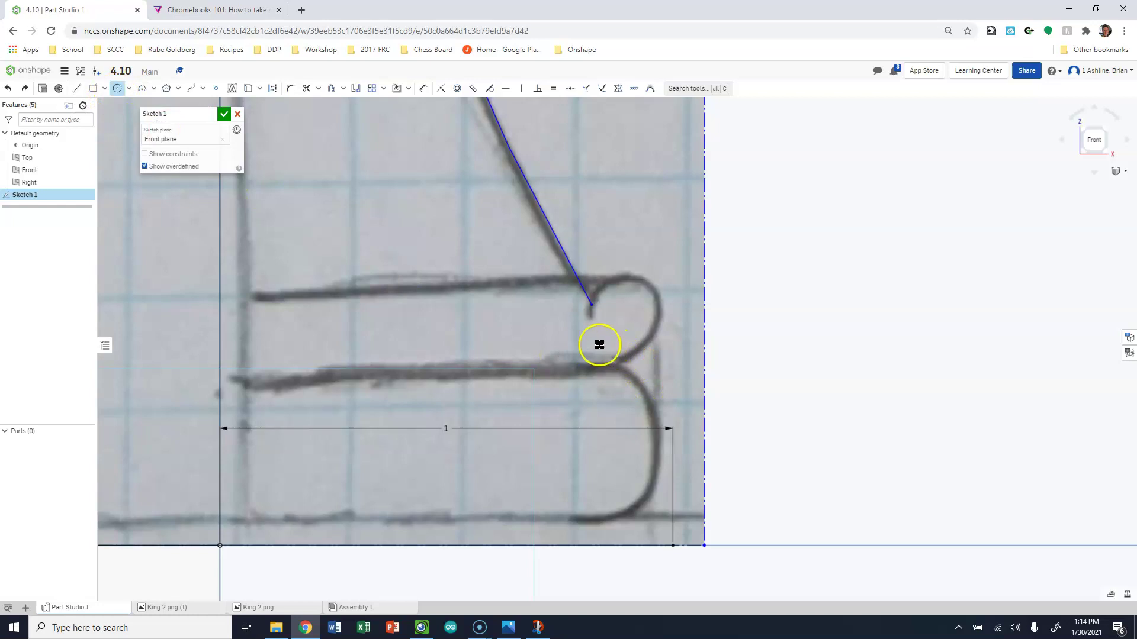
{"action": "left_click", "coordinate": [625, 315]}
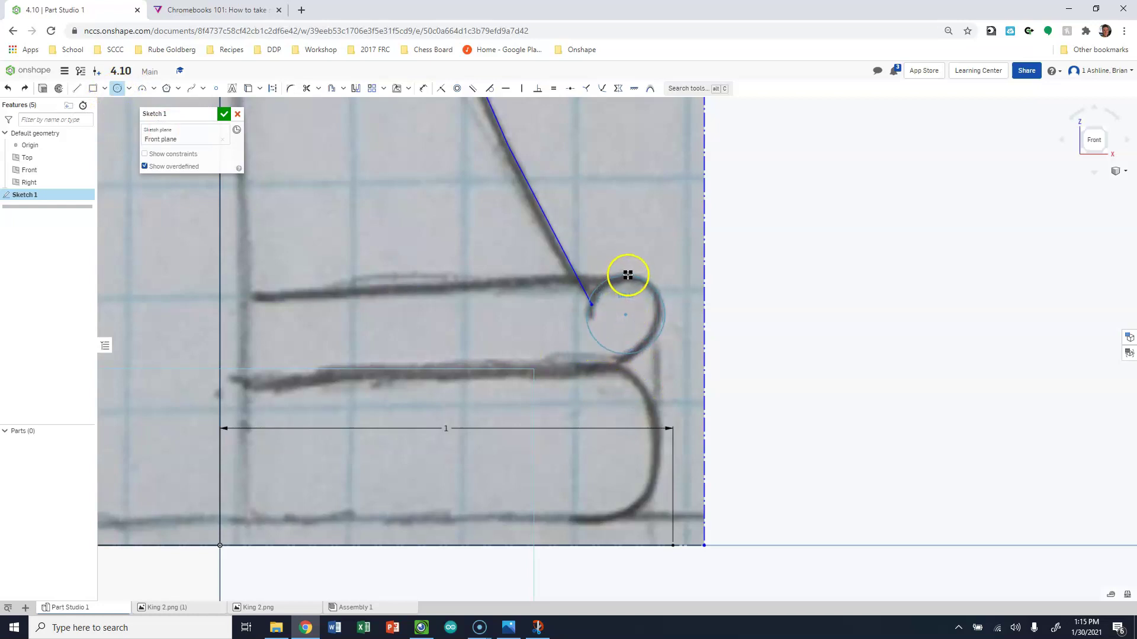
{"action": "left_click", "coordinate": [628, 273]}
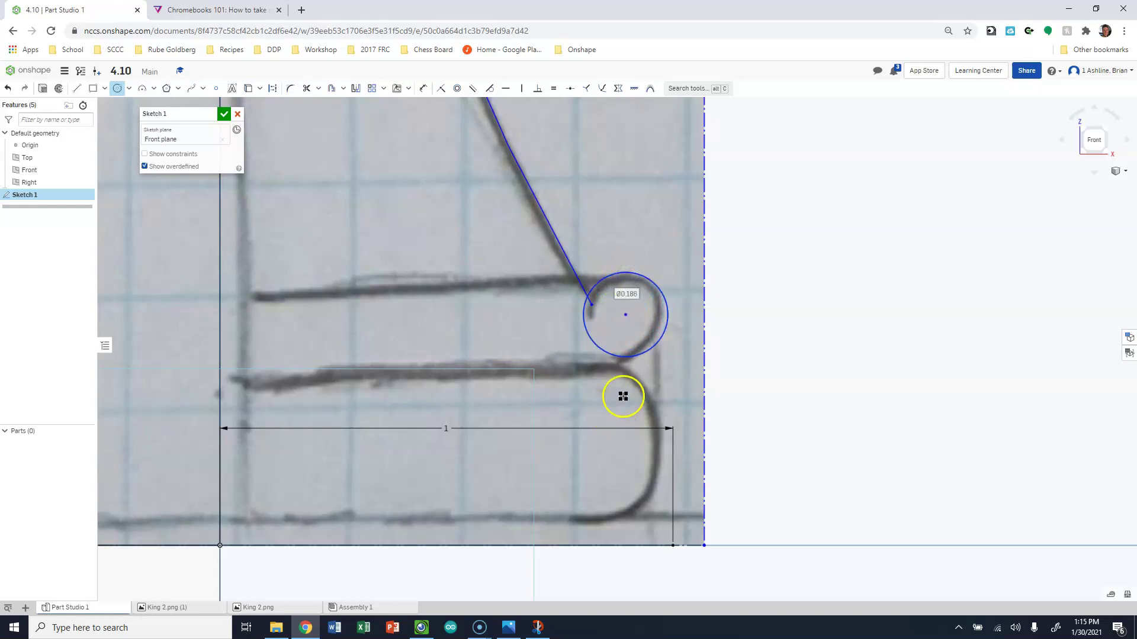
{"action": "scroll", "coordinate": [619, 394], "scroll_direction": "down", "scroll_amount": 2}
{"action": "scroll", "coordinate": [601, 367], "scroll_direction": "up", "scroll_amount": 4}
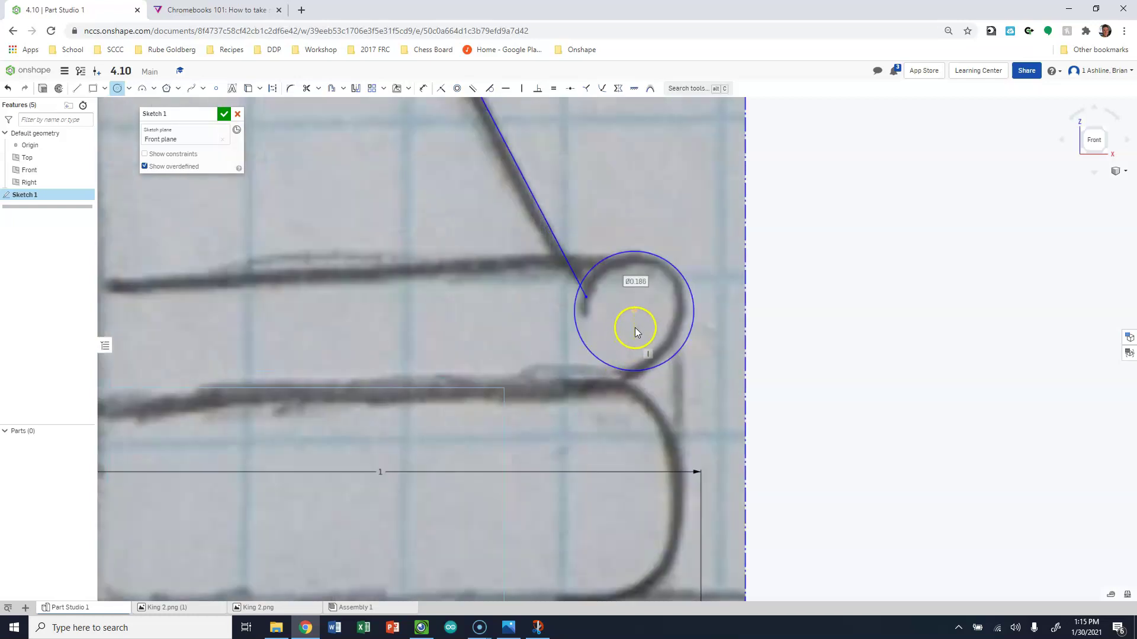
{"action": "left_click_drag", "start_coordinate": [634, 314], "coordinate": [631, 320]}
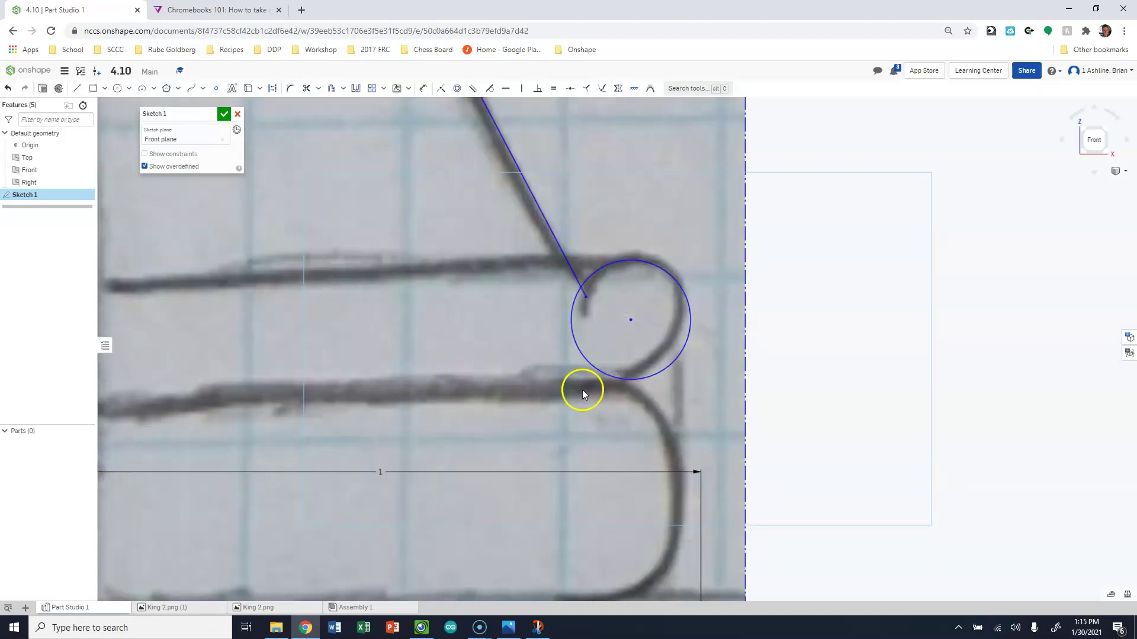
{"action": "scroll", "coordinate": [580, 397], "scroll_direction": "down", "scroll_amount": 5}
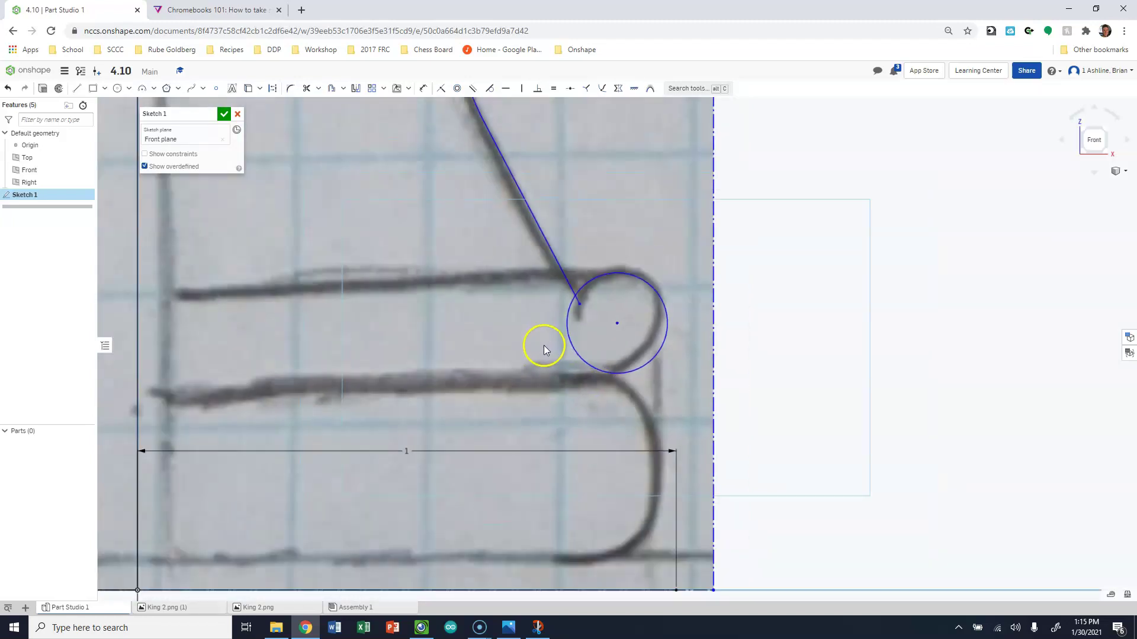
{"action": "scroll", "coordinate": [551, 493], "scroll_direction": "up", "scroll_amount": 3}
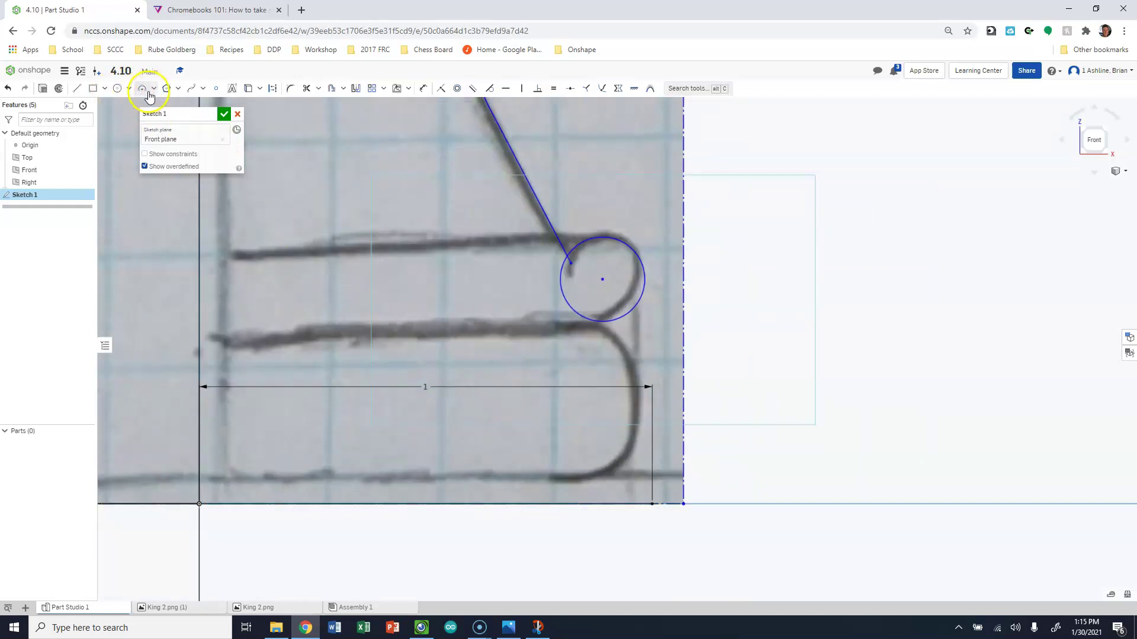
Draw a vertical line about 0.232 in long along the outer side of the base's lower section.
{"action": "left_click_drag", "start_coordinate": [596, 321], "coordinate": [586, 504]}
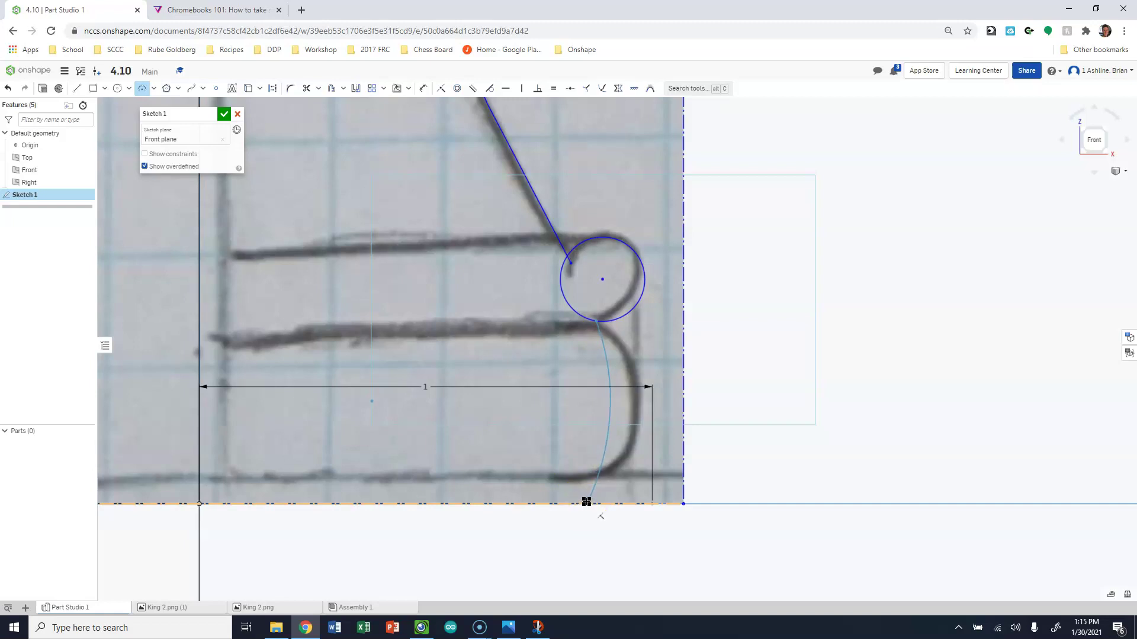
{"action": "key", "text": "Escape"}
{"action": "left_click", "coordinate": [77, 89]}
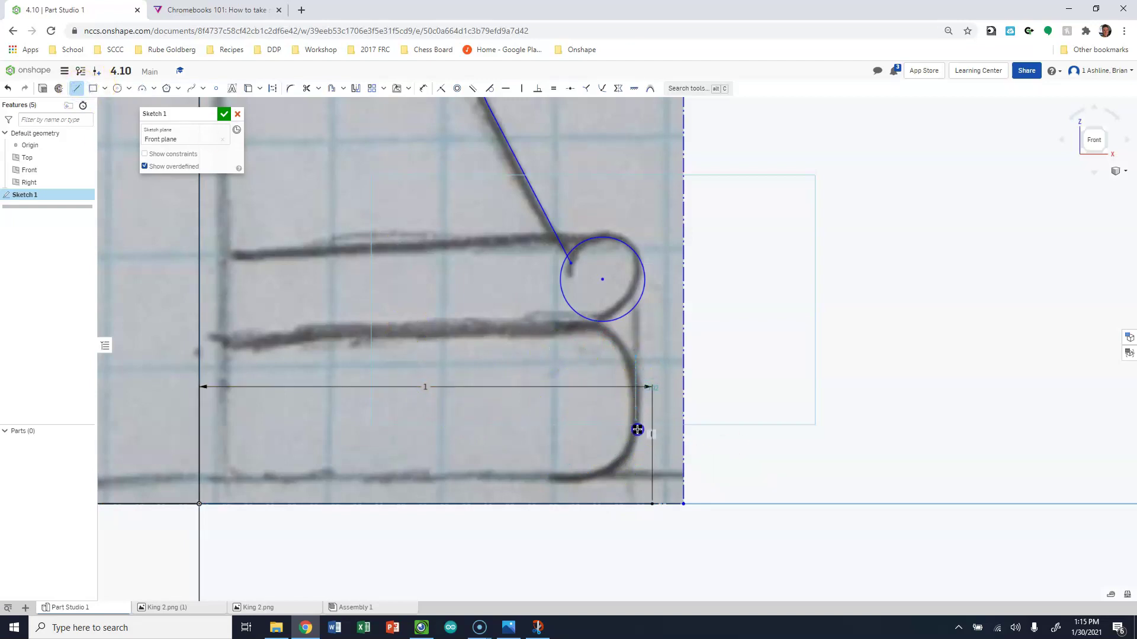
{"action": "left_click", "coordinate": [638, 462]}
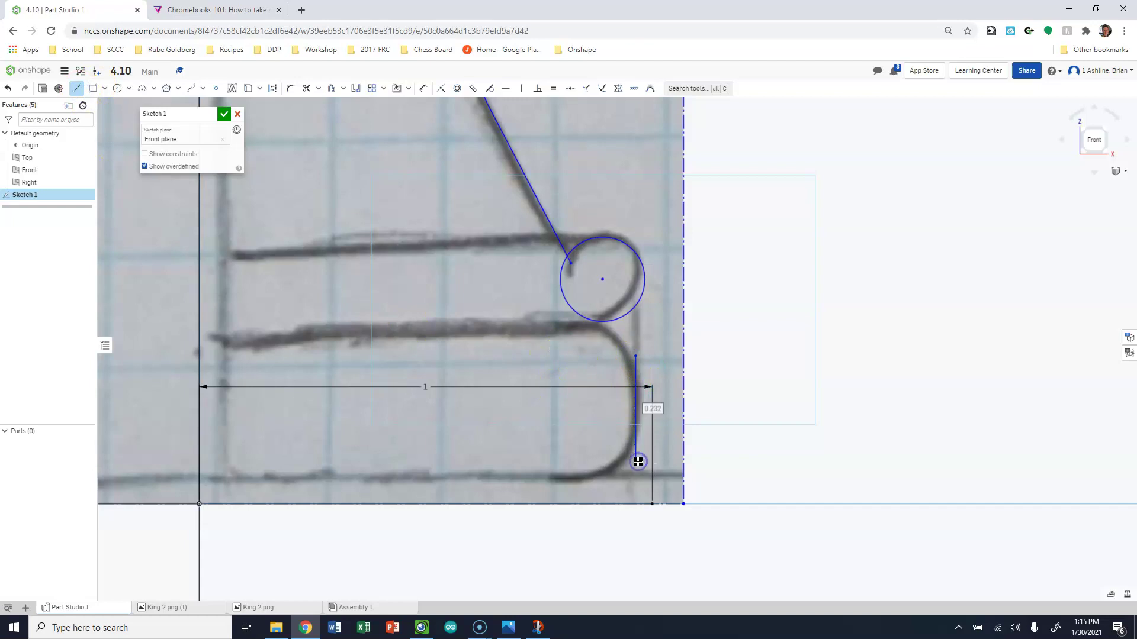
{"action": "key", "text": "Escape"}
Draw 3 point arcs from the vertical line's lower end to the bottom line and from its upper end to the circle.
{"action": "left_click", "coordinate": [143, 88]}
{"action": "left_click", "coordinate": [567, 505]}
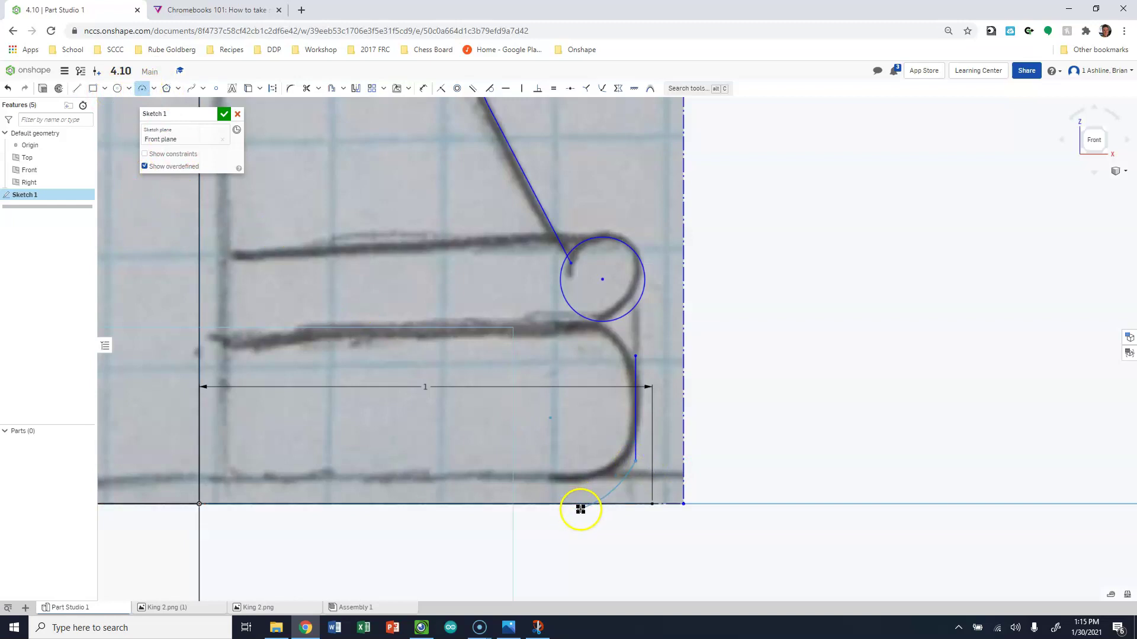
{"action": "left_click", "coordinate": [608, 497]}
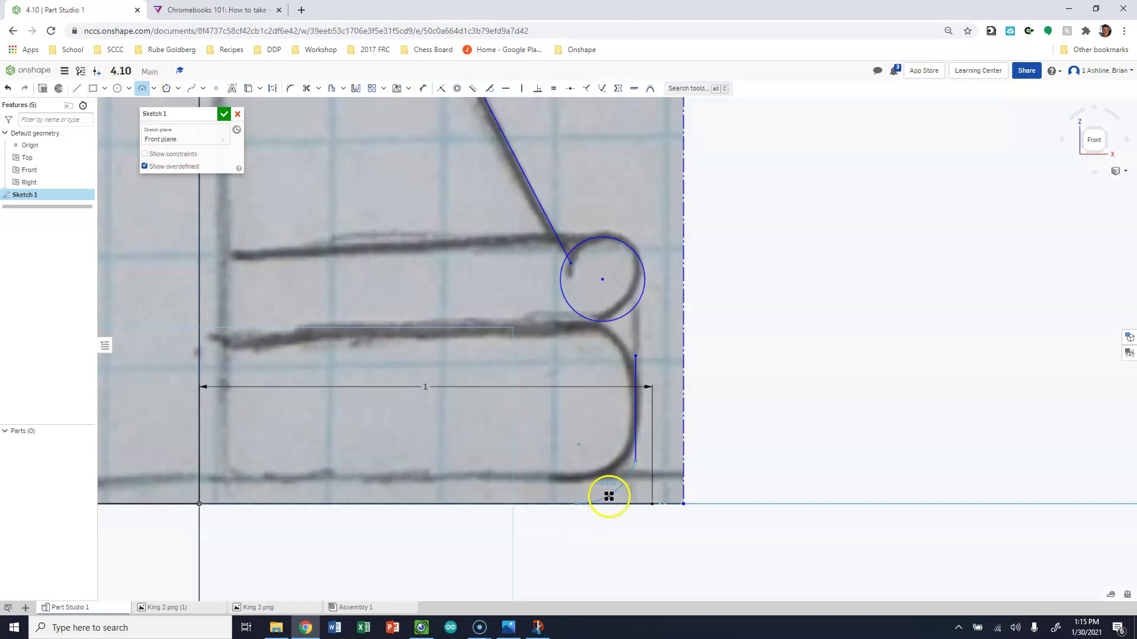
{"action": "left_click", "coordinate": [635, 355]}
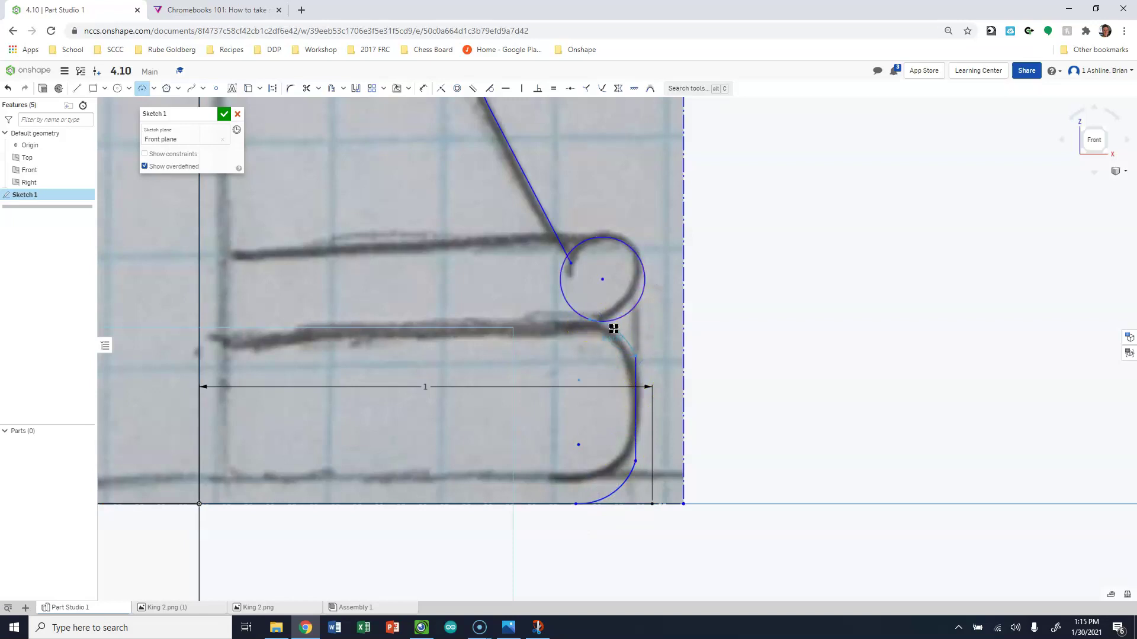
{"action": "left_click", "coordinate": [611, 330]}
{"action": "key", "text": "Escape"}
Apply tangent constraints between the base's vertical line and the arcs at its upper and lower ends.
{"action": "scroll", "coordinate": [639, 384], "scroll_direction": "up", "scroll_amount": 3}
{"action": "scroll", "coordinate": [634, 360], "scroll_direction": "up", "scroll_amount": 2}
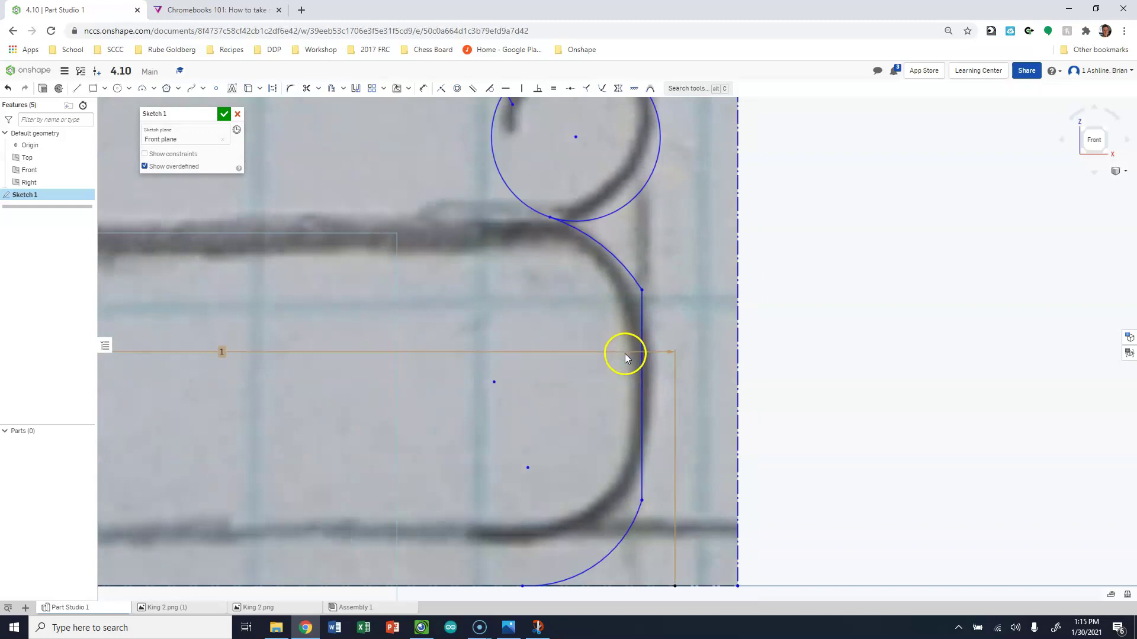
{"action": "left_click", "coordinate": [489, 90]}
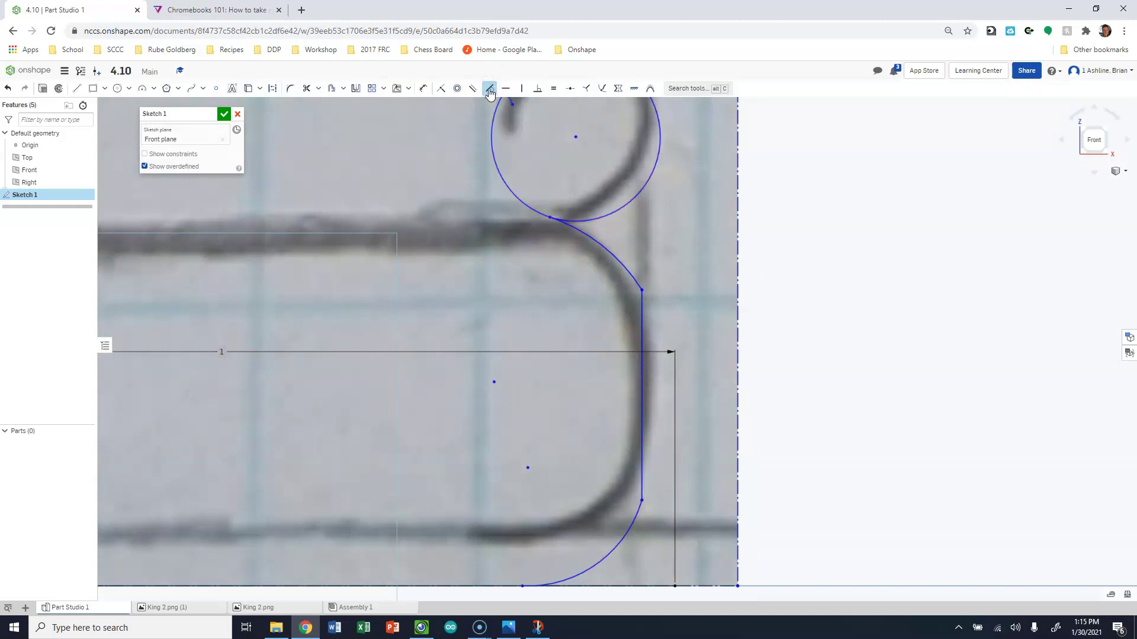
{"action": "left_click", "coordinate": [631, 271]}
{"action": "left_click", "coordinate": [641, 303]}
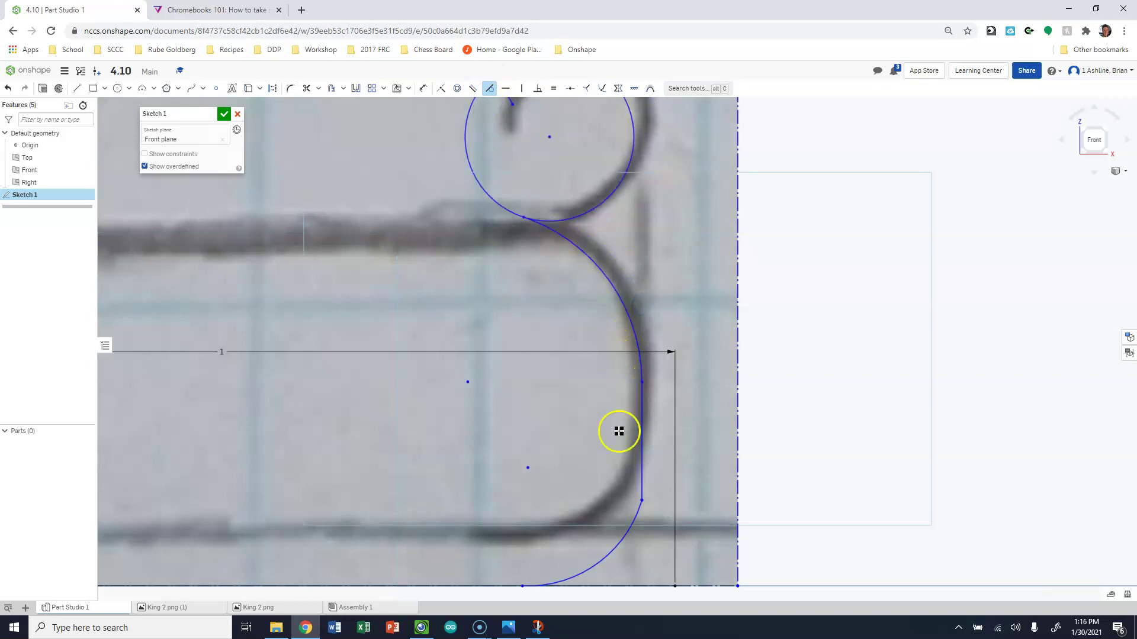
{"action": "left_click", "coordinate": [638, 520]}
{"action": "left_click", "coordinate": [641, 472]}
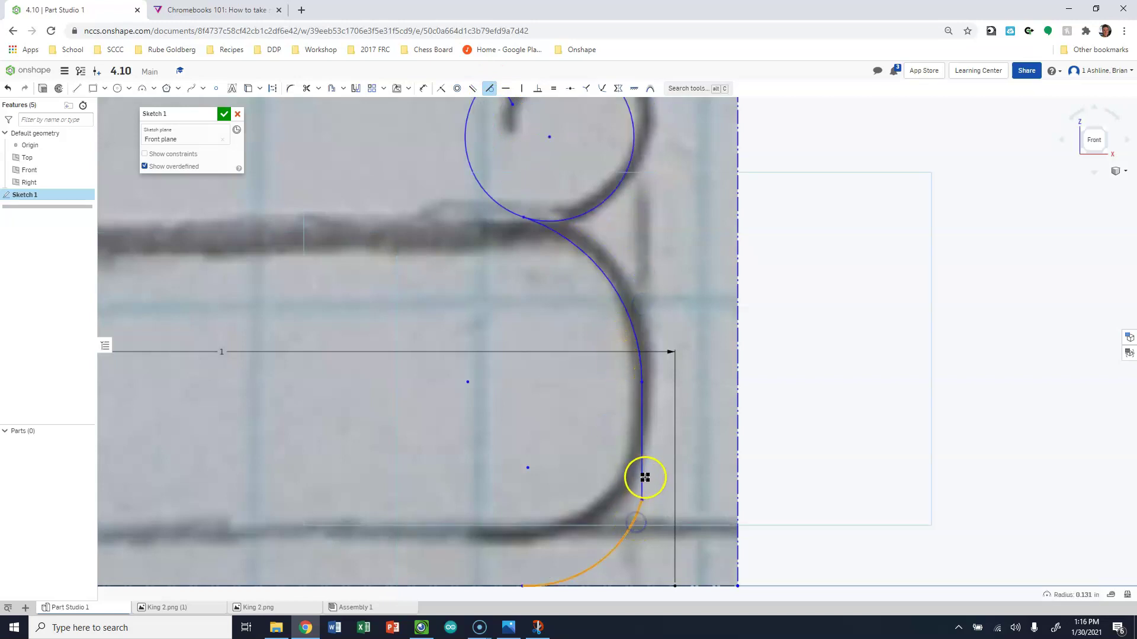
{"action": "left_click", "coordinate": [634, 517]}
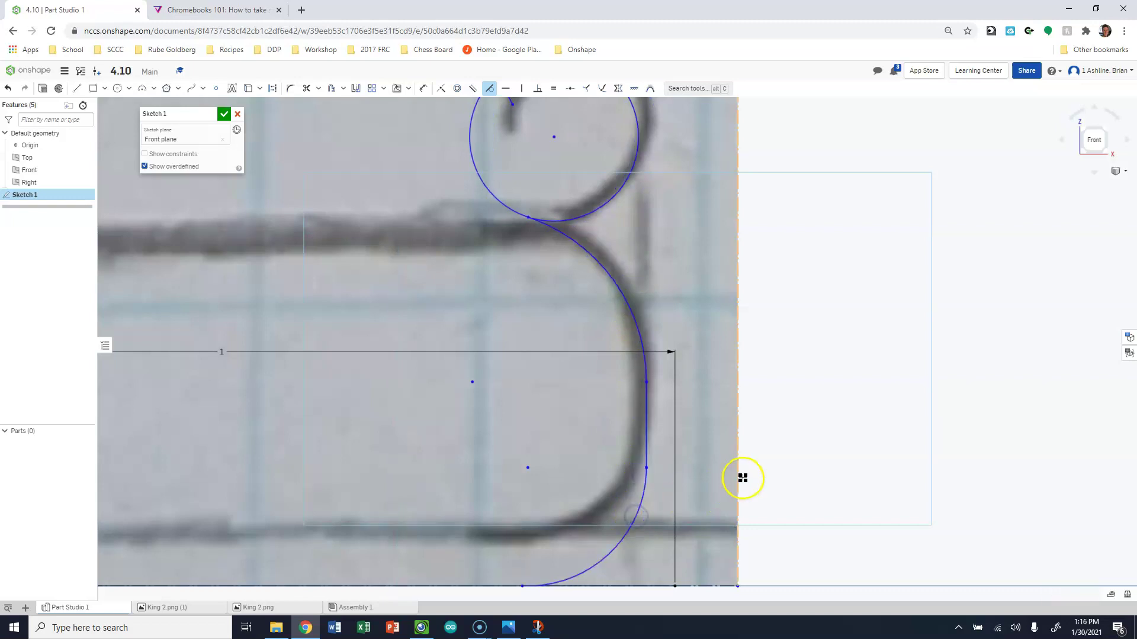
{"action": "scroll", "coordinate": [734, 470], "scroll_direction": "down", "scroll_amount": 2}
{"action": "scroll", "coordinate": [730, 474], "scroll_direction": "down", "scroll_amount": 3}
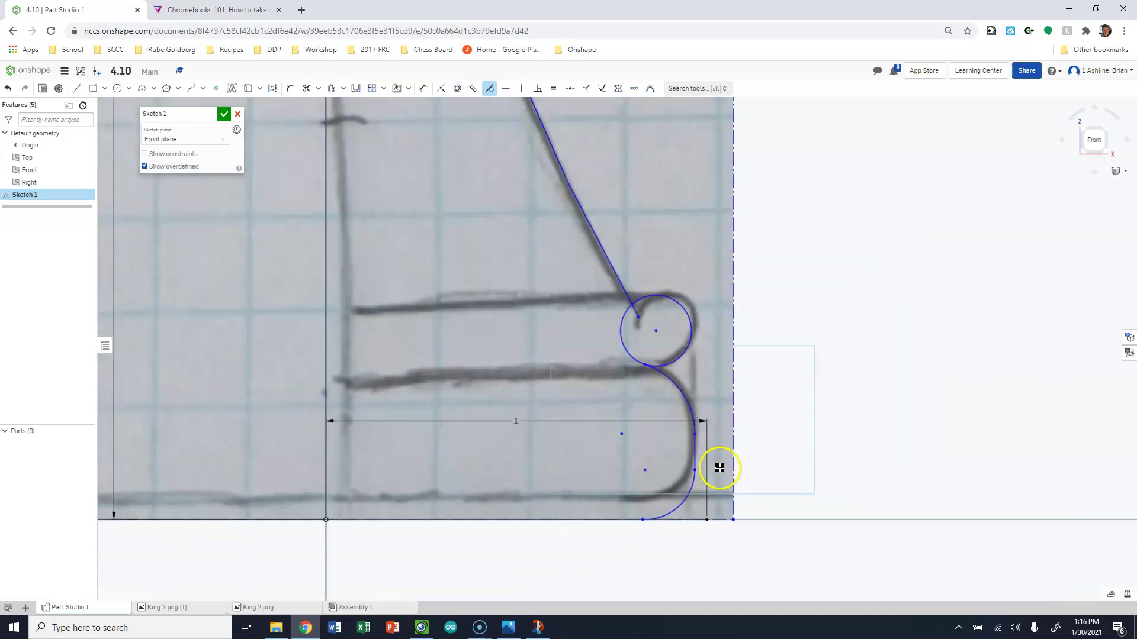
{"action": "scroll", "coordinate": [674, 306], "scroll_direction": "up", "scroll_amount": 3}
{"action": "scroll", "coordinate": [674, 306], "scroll_direction": "up", "scroll_amount": 2}
{"action": "key", "text": "Escape"}
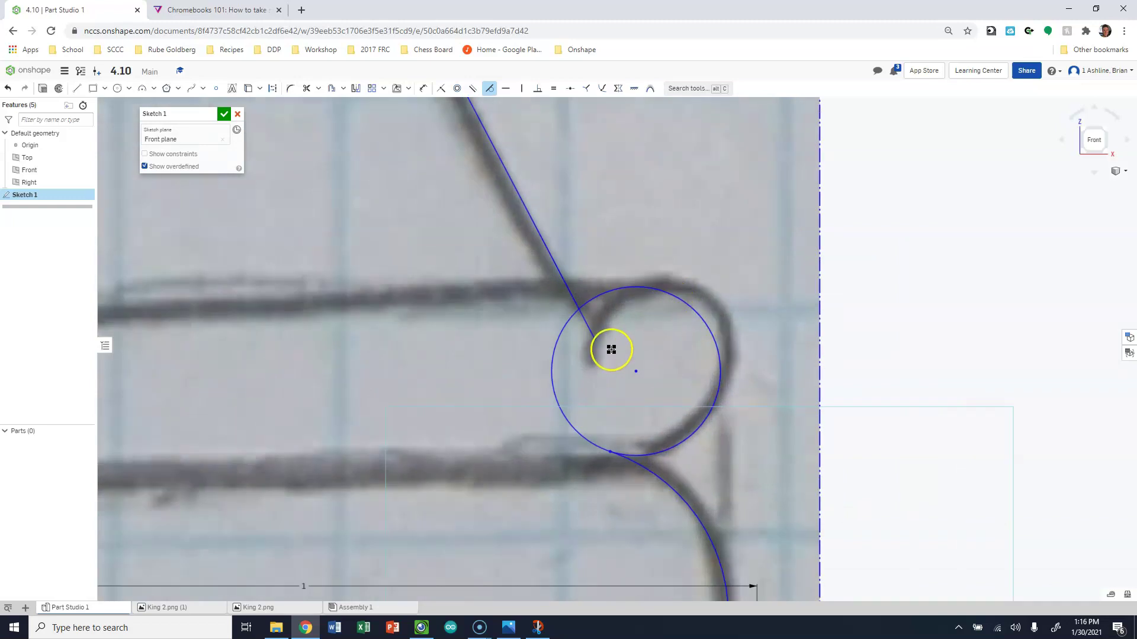
Trim away the inner part of the base circle and the body line's overhang inside it, and accept the sketch.
{"action": "scroll", "coordinate": [622, 343], "scroll_direction": "down", "scroll_amount": 4}
{"action": "scroll", "coordinate": [651, 387], "scroll_direction": "down", "scroll_amount": 6}
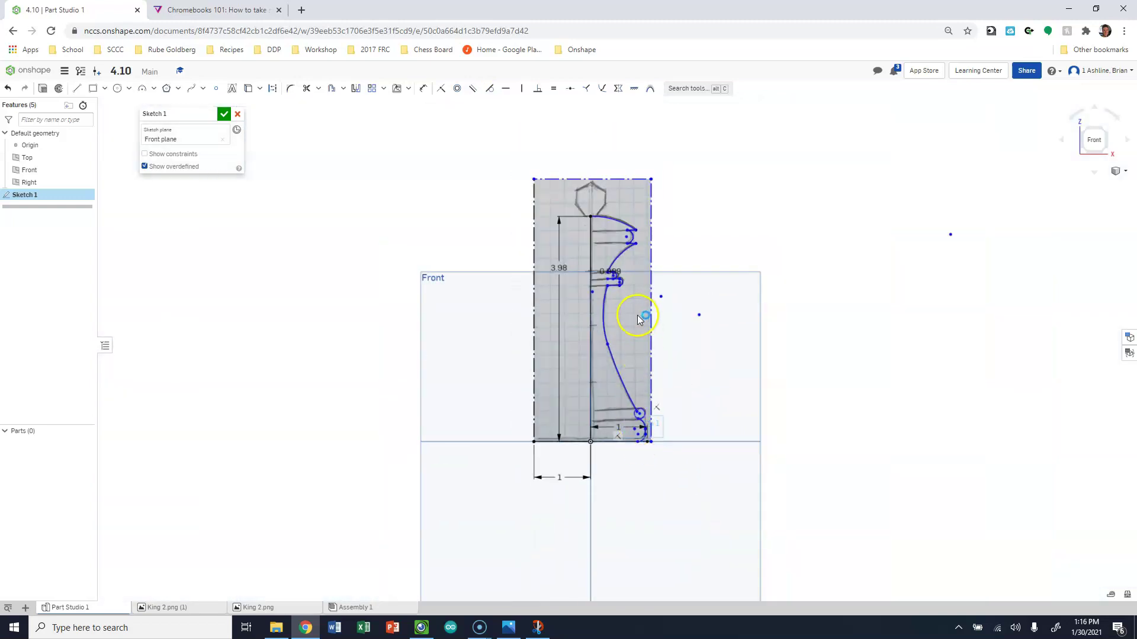
{"action": "scroll", "coordinate": [595, 163], "scroll_direction": "up", "scroll_amount": 2}
{"action": "scroll", "coordinate": [620, 396], "scroll_direction": "down", "scroll_amount": 4}
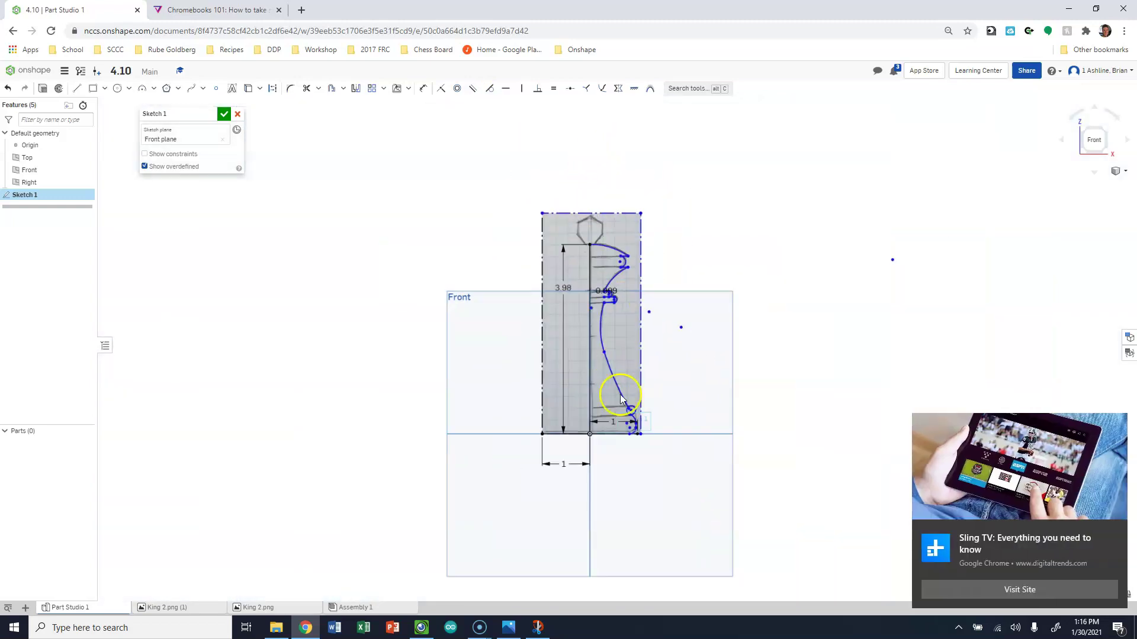
{"action": "scroll", "coordinate": [628, 432], "scroll_direction": "up", "scroll_amount": 5}
{"action": "scroll", "coordinate": [625, 332], "scroll_direction": "up", "scroll_amount": 6}
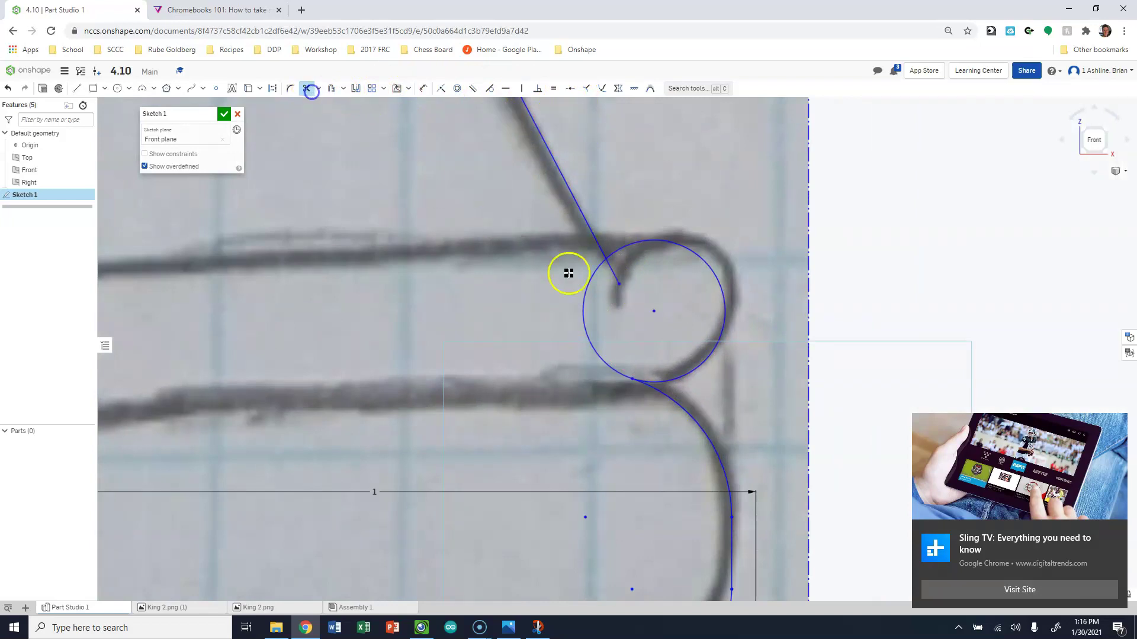
{"action": "left_click", "coordinate": [583, 319]}
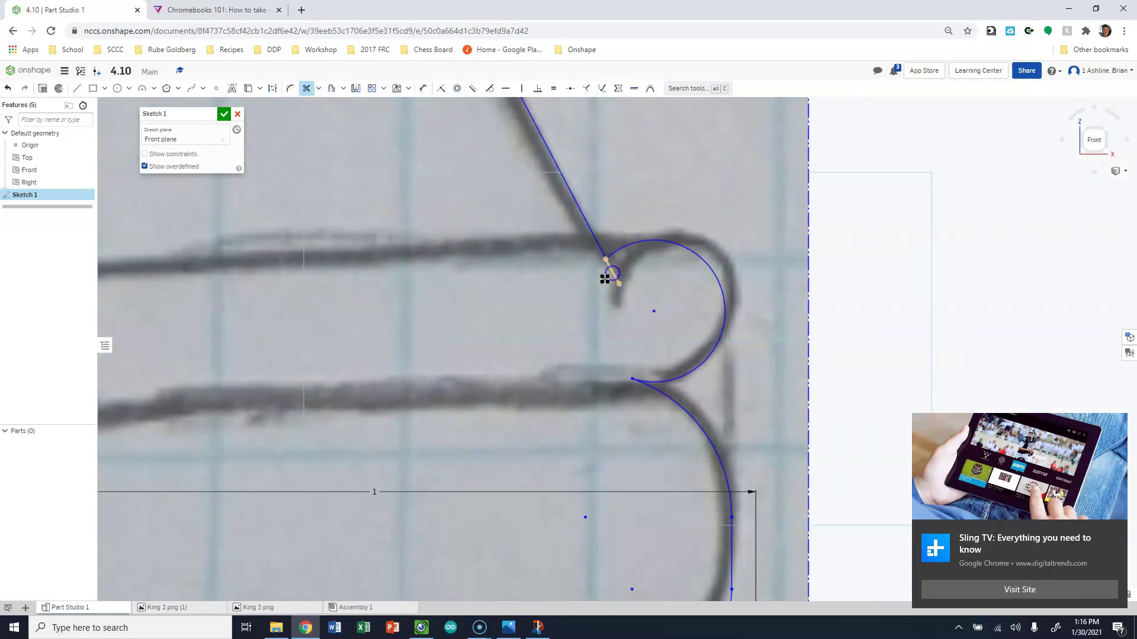
{"action": "scroll", "coordinate": [542, 318], "scroll_direction": "down", "scroll_amount": 6}
{"action": "scroll", "coordinate": [595, 394], "scroll_direction": "down", "scroll_amount": 5}
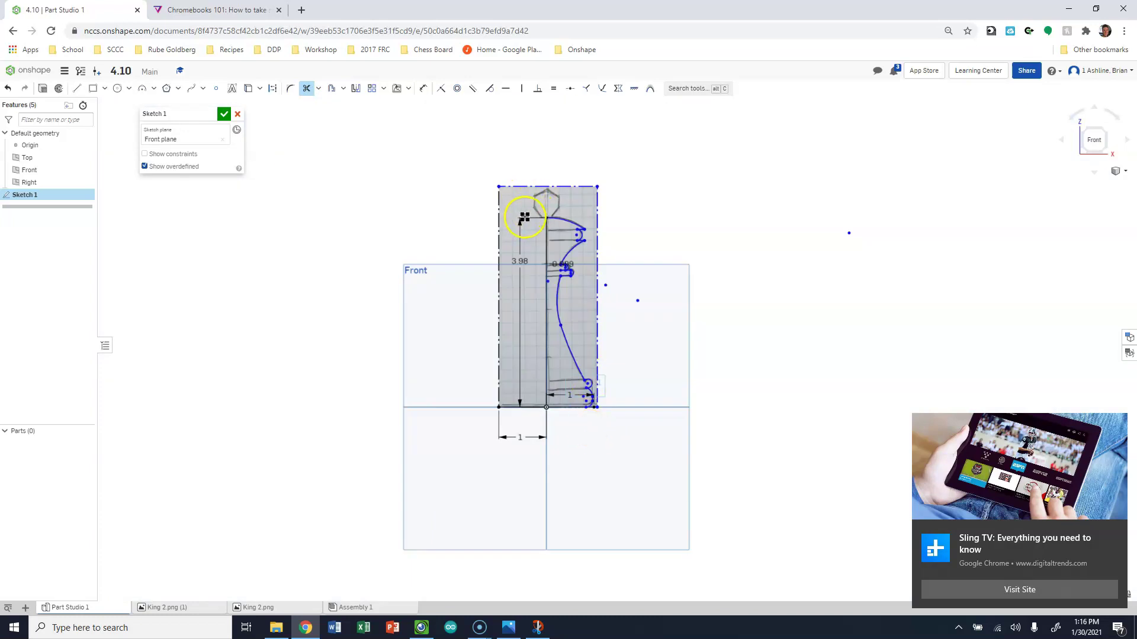
{"action": "left_click", "coordinate": [224, 113]}
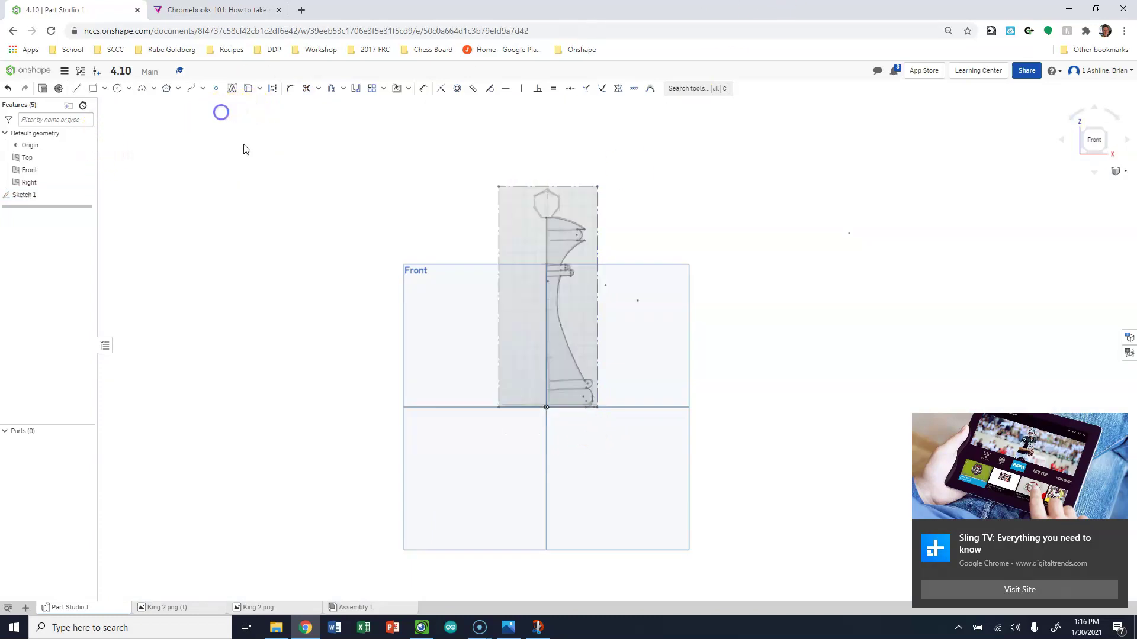
Examine the closed profile region from head to base in the front and isometric views.
{"action": "scroll", "coordinate": [560, 240], "scroll_direction": "up", "scroll_amount": 5}
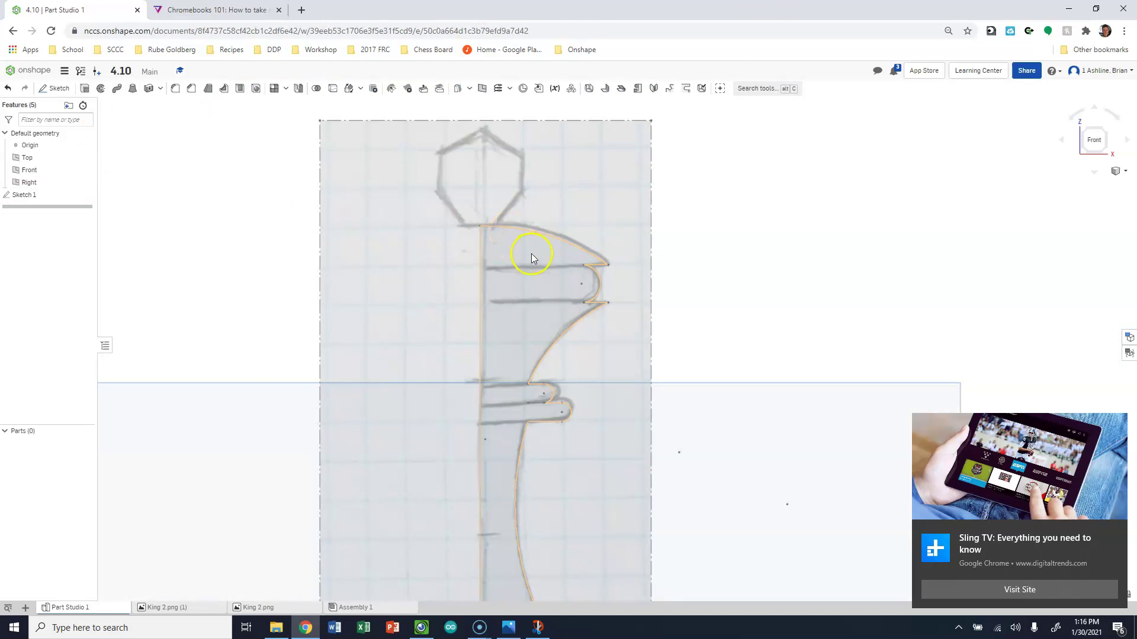
{"action": "scroll", "coordinate": [533, 254], "scroll_direction": "up", "scroll_amount": 3}
{"action": "scroll", "coordinate": [538, 247], "scroll_direction": "down", "scroll_amount": 3}
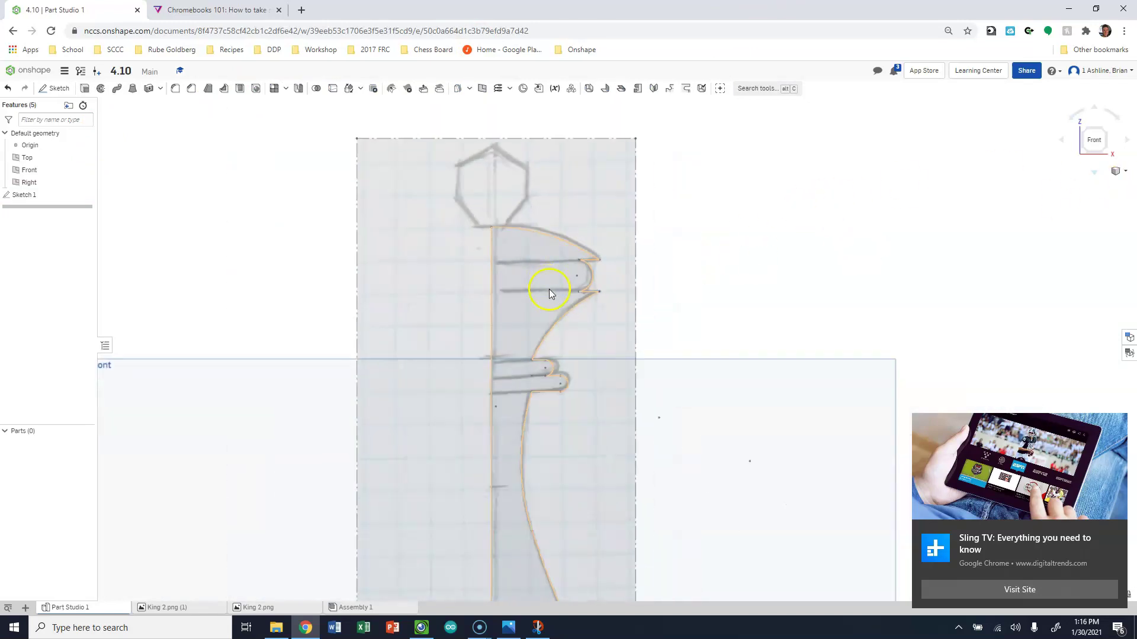
{"action": "scroll", "coordinate": [420, 365], "scroll_direction": "down", "scroll_amount": 5}
{"action": "scroll", "coordinate": [426, 512], "scroll_direction": "up", "scroll_amount": 3}
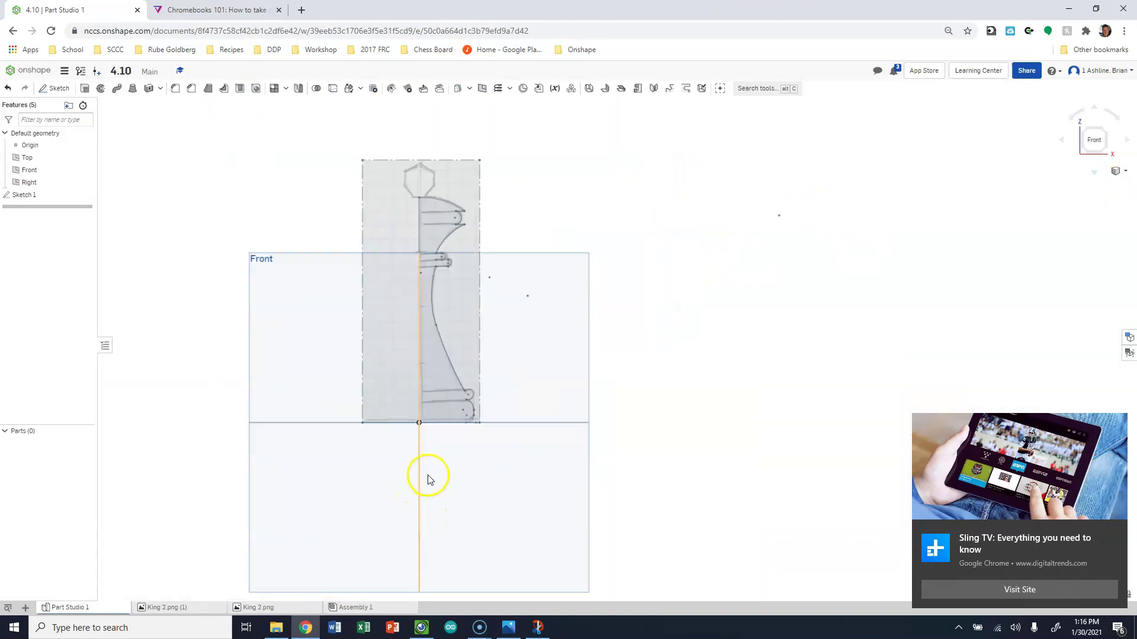
{"action": "scroll", "coordinate": [459, 436], "scroll_direction": "up", "scroll_amount": 3}
{"action": "scroll", "coordinate": [485, 377], "scroll_direction": "up", "scroll_amount": 3}
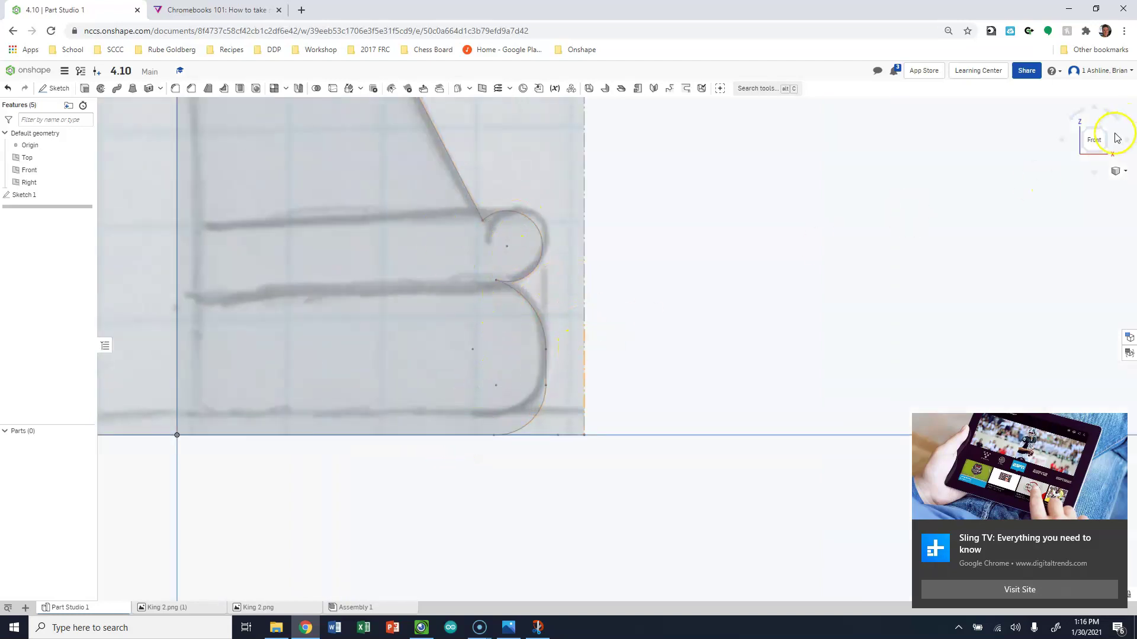
{"action": "left_click", "coordinate": [1117, 138]}
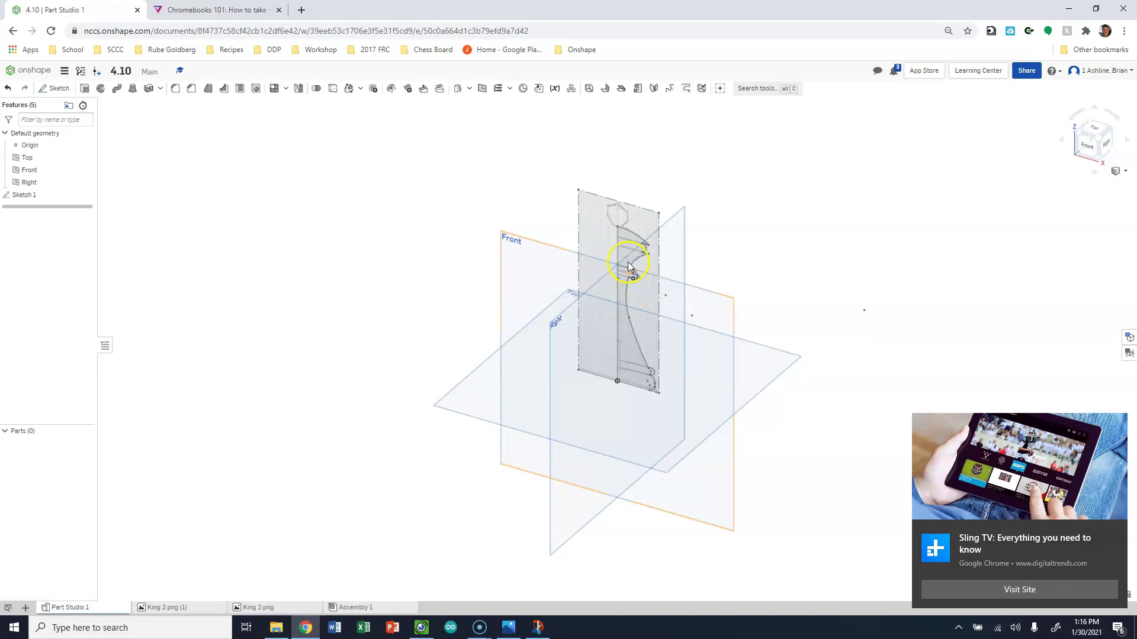
{"action": "scroll", "coordinate": [616, 225], "scroll_direction": "up", "scroll_amount": 6}
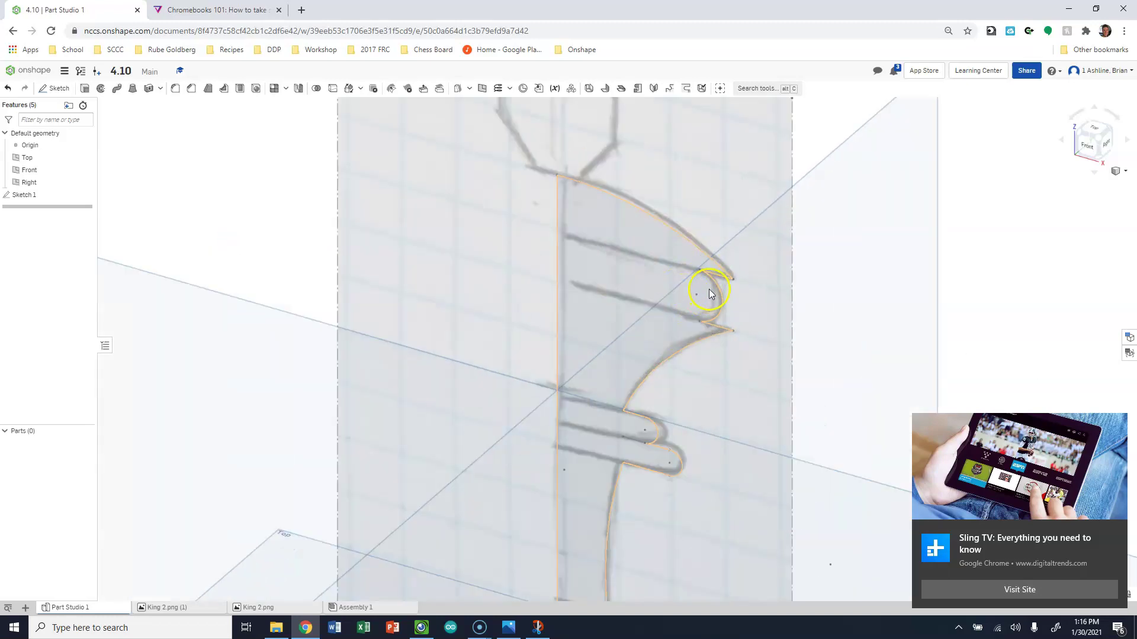
{"action": "scroll", "coordinate": [651, 284], "scroll_direction": "down", "scroll_amount": 5}
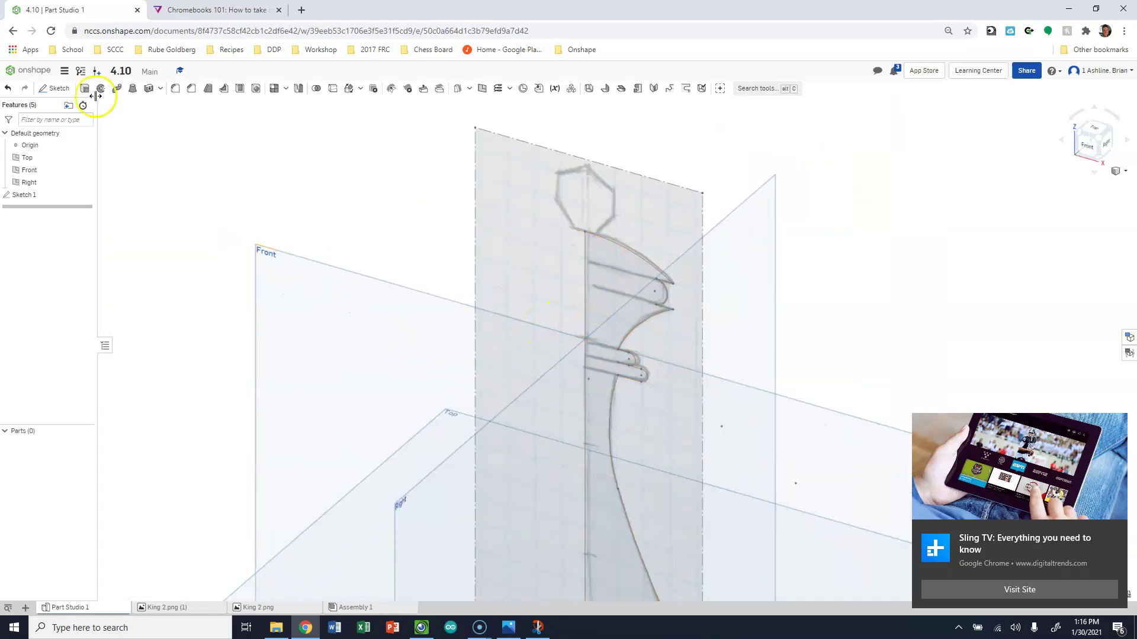
Revolve the profile region fully around its straight vertical centre edge as a new solid.
{"action": "left_click", "coordinate": [101, 92]}
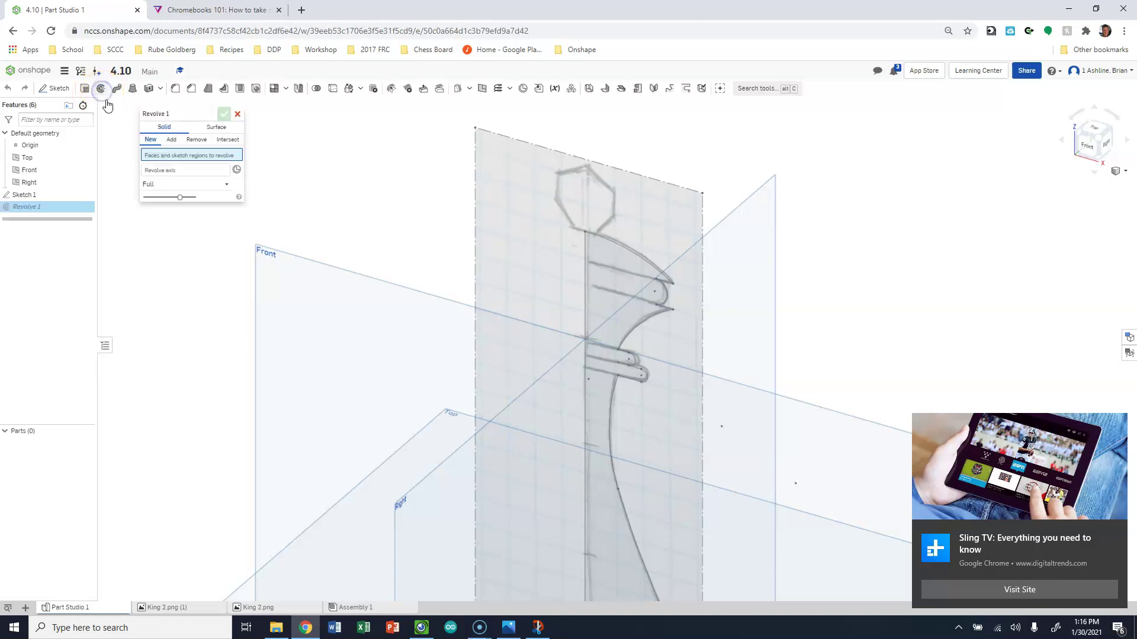
{"action": "left_click", "coordinate": [619, 283]}
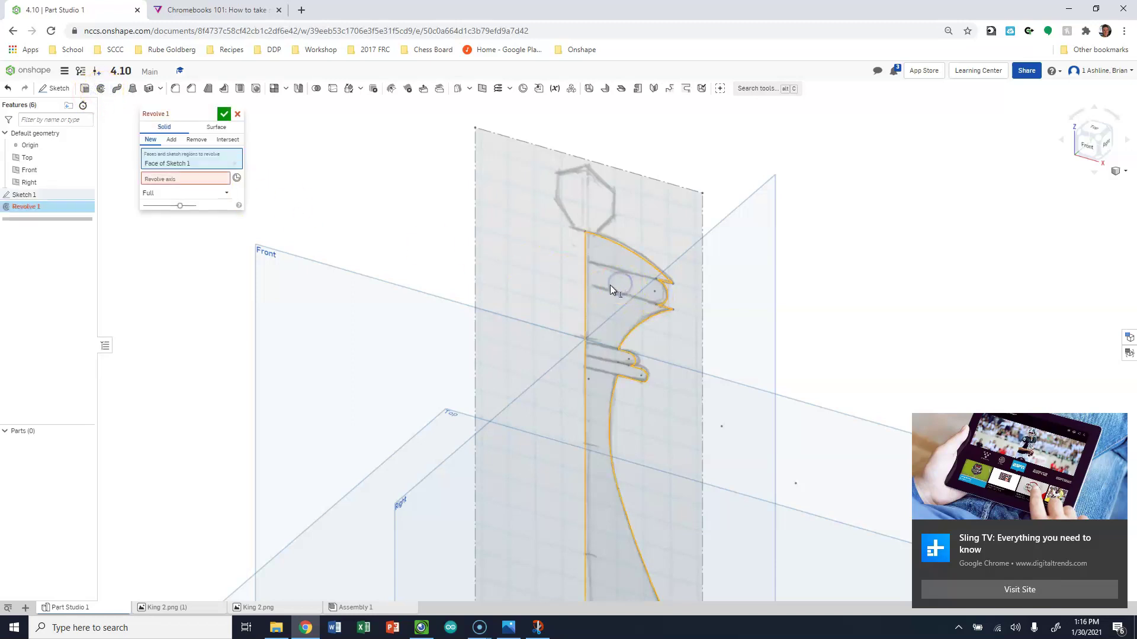
{"action": "left_click", "coordinate": [169, 179]}
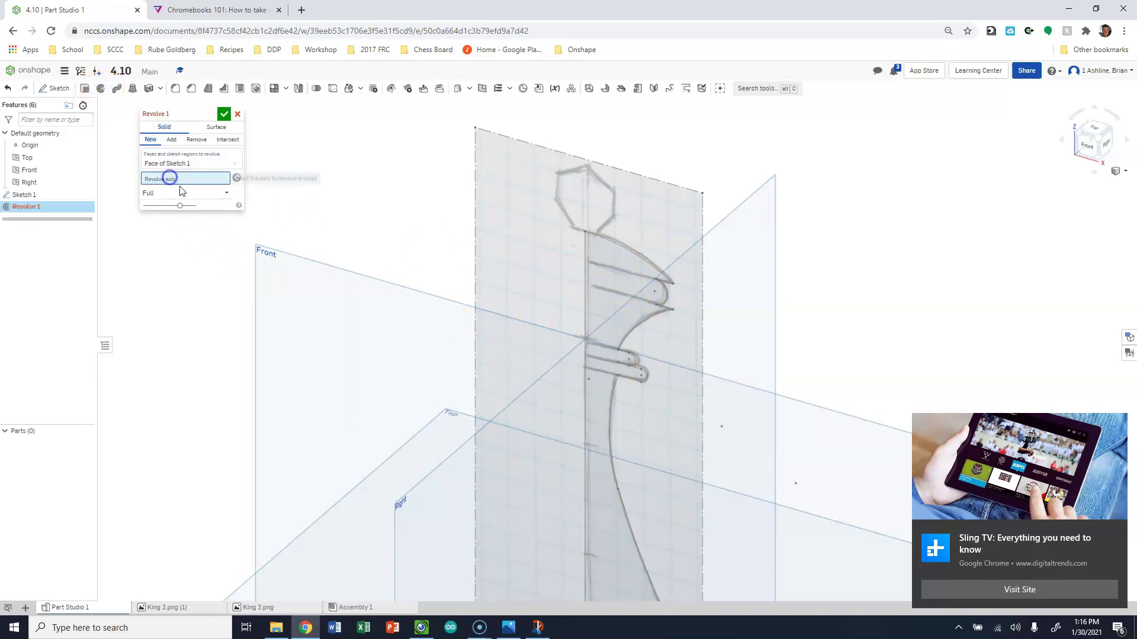
{"action": "left_click", "coordinate": [584, 288]}
{"action": "right_click_drag", "start_coordinate": [463, 286], "coordinate": [369, 233]}
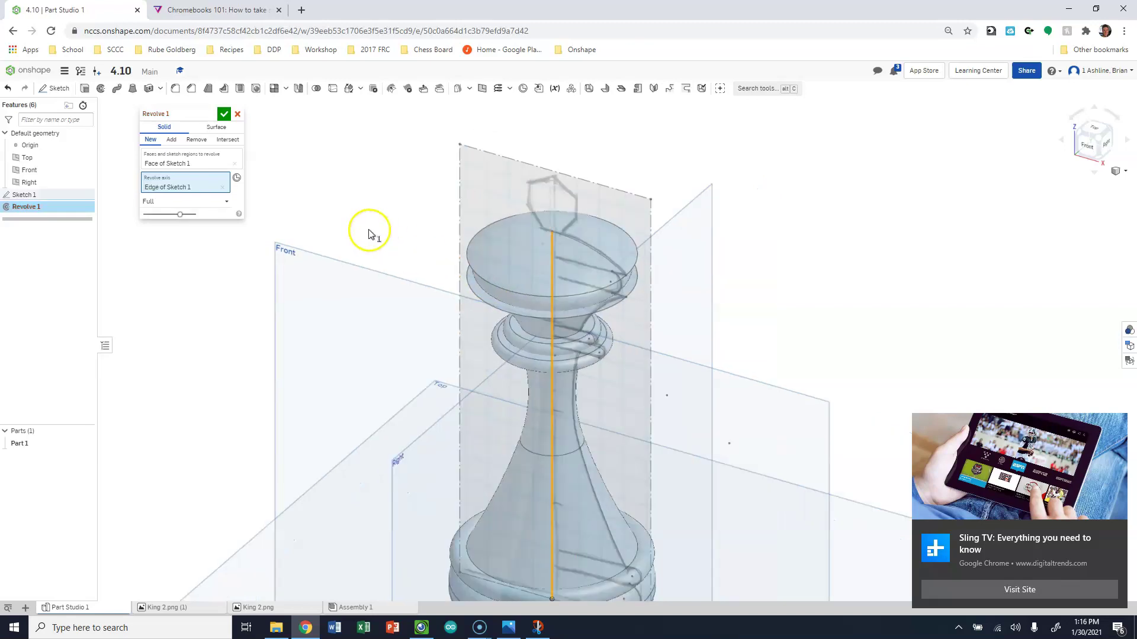
{"action": "scroll", "coordinate": [362, 236], "scroll_direction": "down", "scroll_amount": 5}
{"action": "scroll", "coordinate": [335, 417], "scroll_direction": "up", "scroll_amount": 3}
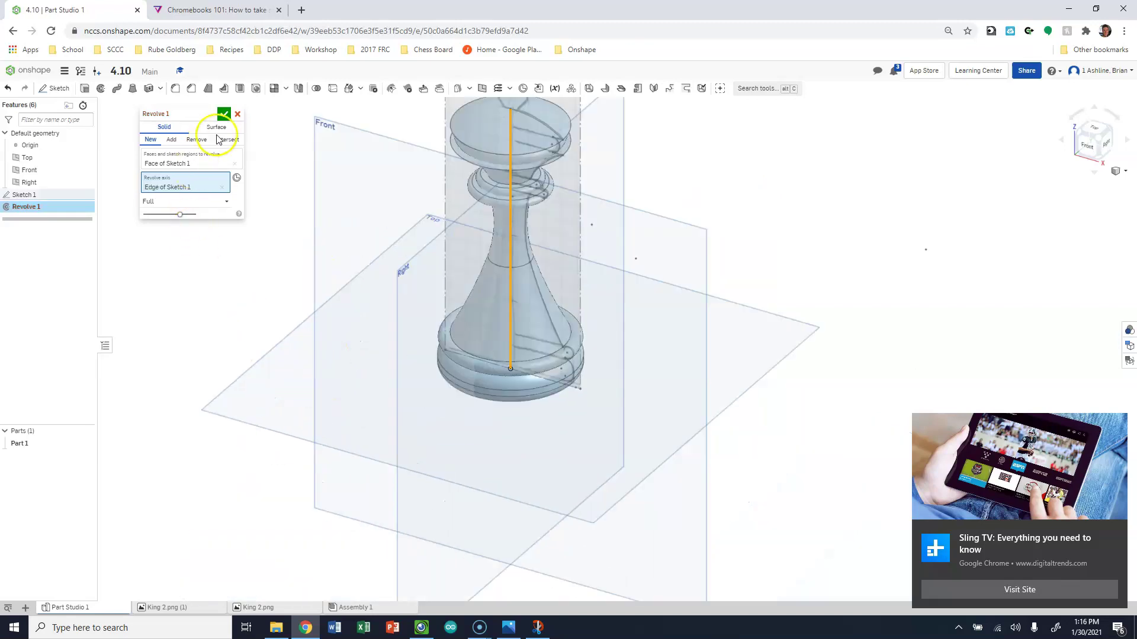
{"action": "left_click", "coordinate": [223, 114]}
Examine the revolved chess piece from an angled view and from the front.
{"action": "scroll", "coordinate": [355, 343], "scroll_direction": "up", "scroll_amount": 3}
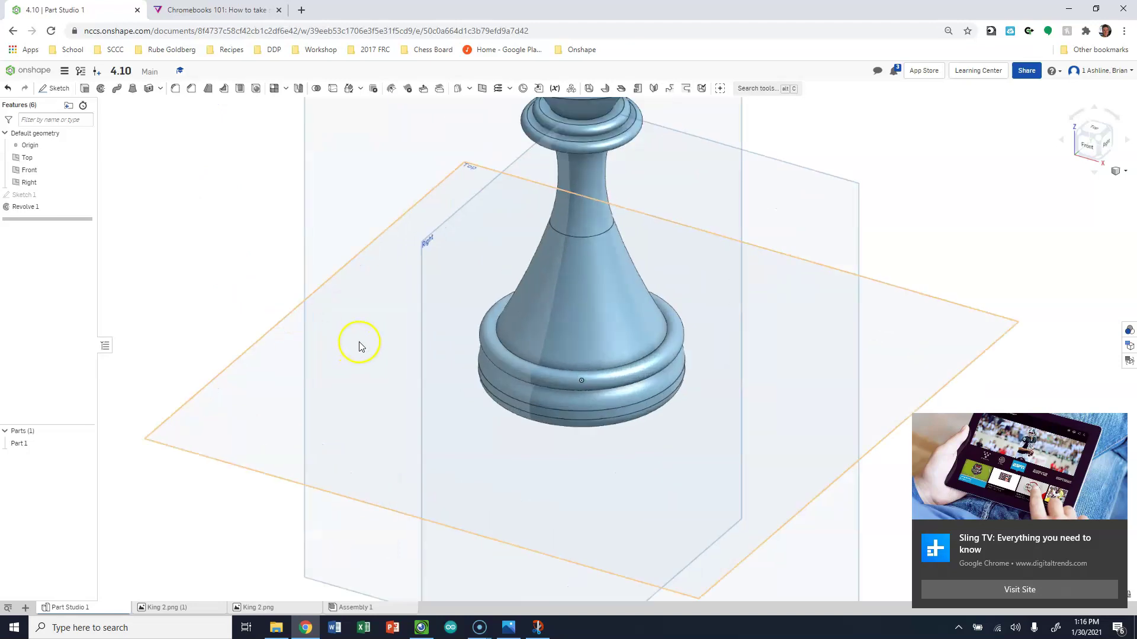
{"action": "scroll", "coordinate": [379, 361], "scroll_direction": "down", "scroll_amount": 5}
{"action": "right_click_drag", "start_coordinate": [400, 376], "coordinate": [358, 172]}
{"action": "scroll", "coordinate": [345, 247], "scroll_direction": "up", "scroll_amount": 2}
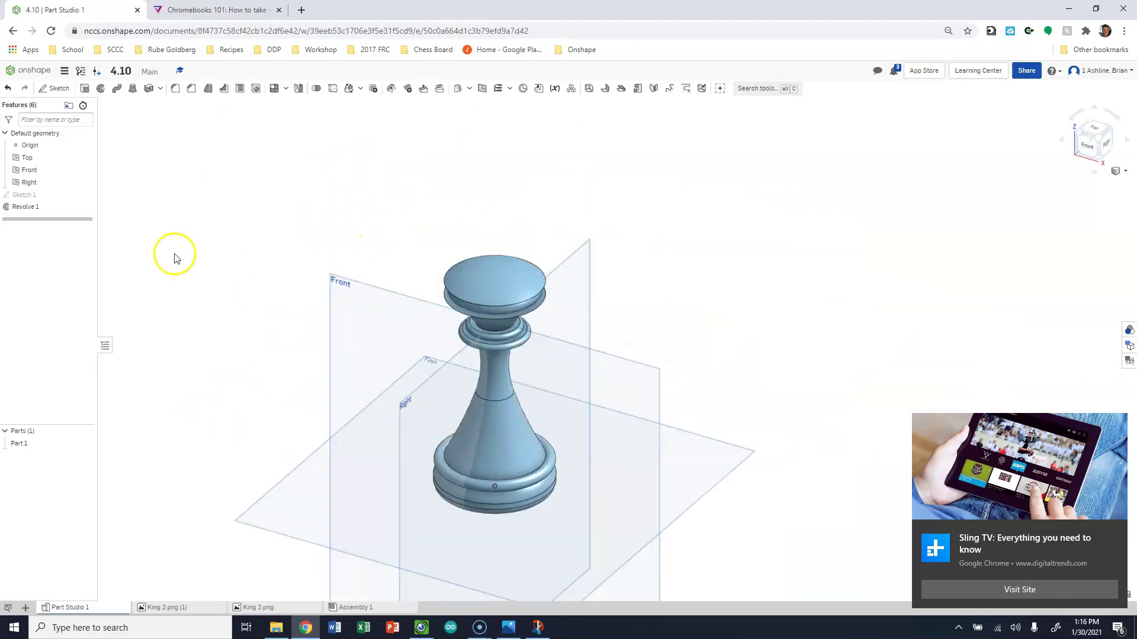
{"action": "left_click", "coordinate": [1088, 145]}
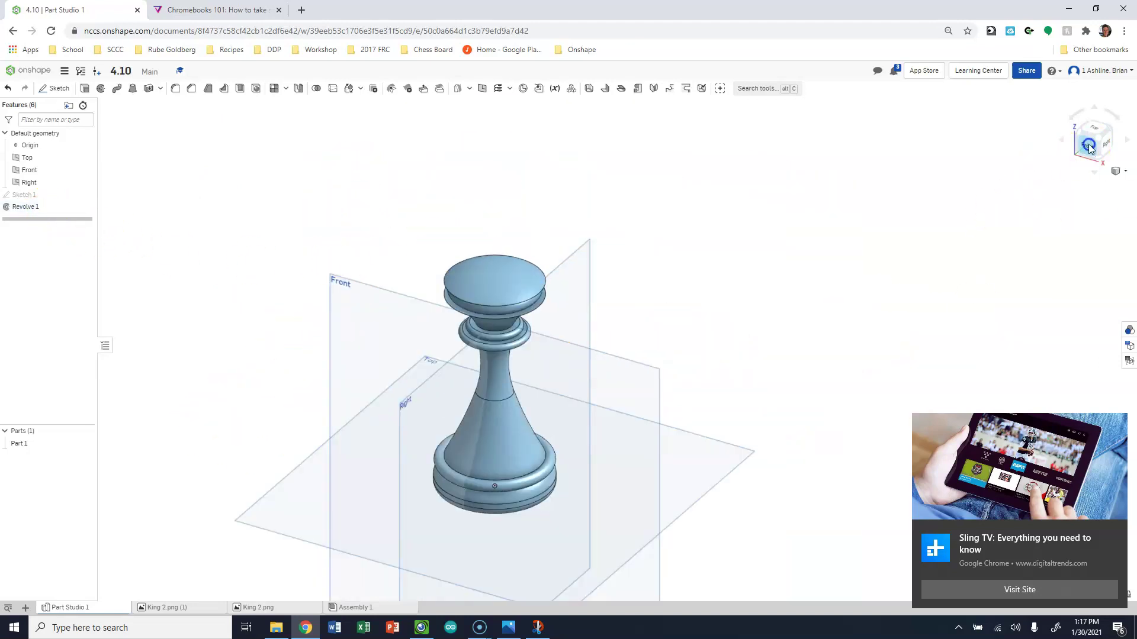
{"action": "scroll", "coordinate": [683, 331], "scroll_direction": "down", "scroll_amount": 3}
{"action": "scroll", "coordinate": [693, 279], "scroll_direction": "up", "scroll_amount": 4}
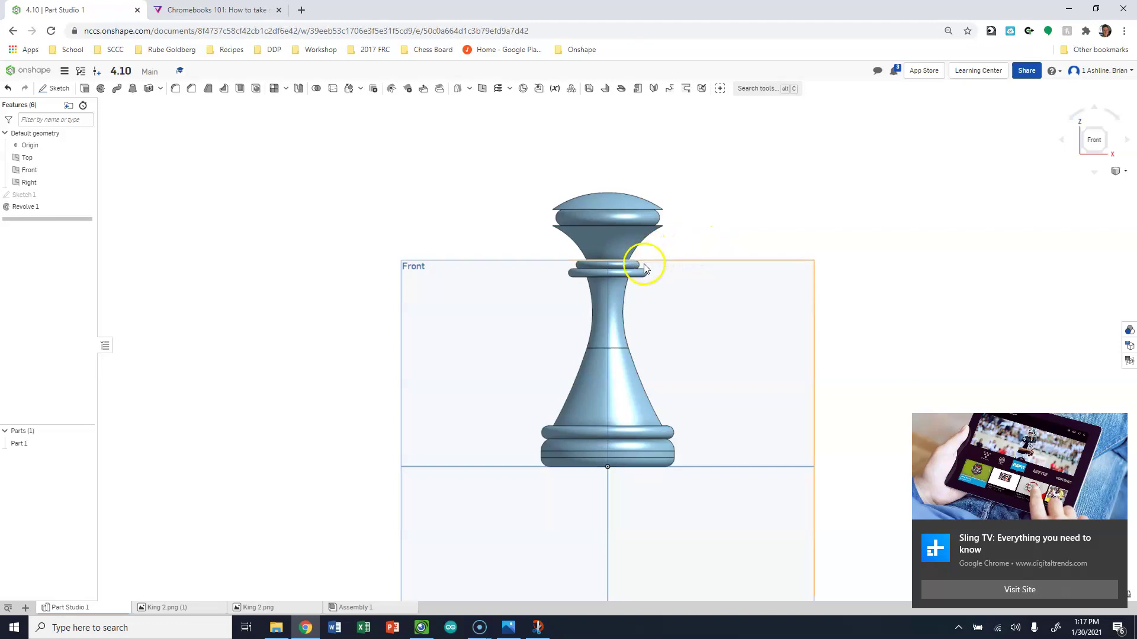
Hide the Right plane in the model view and clear the selection of the other default geometry.
{"action": "left_click", "coordinate": [27, 157]}
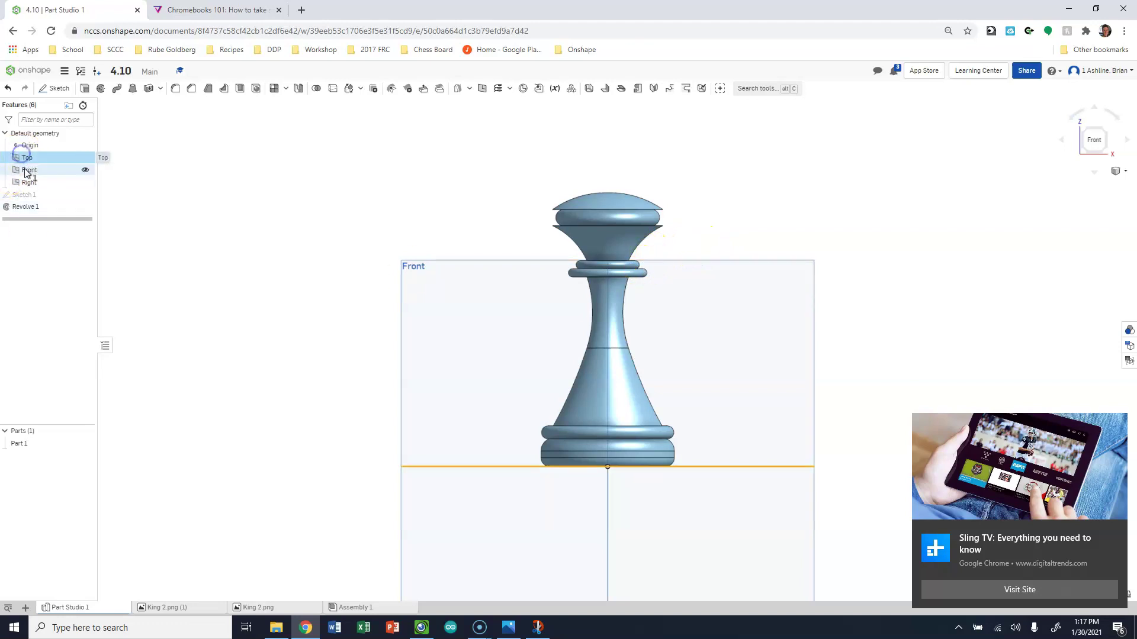
{"action": "left_click", "coordinate": [32, 146]}
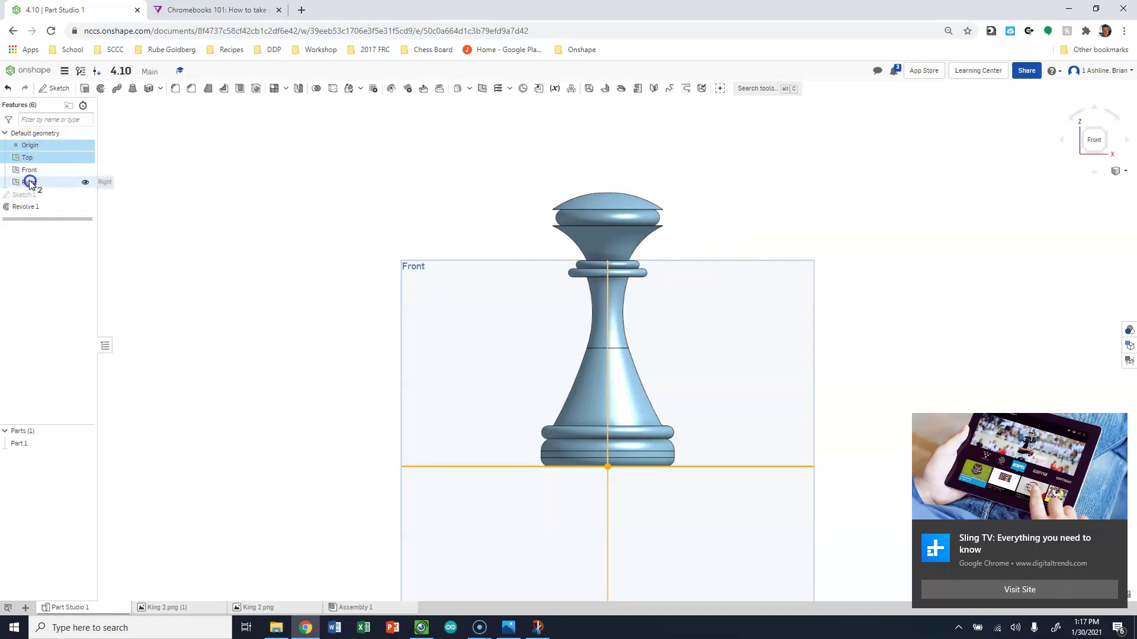
{"action": "left_click", "coordinate": [30, 182], "text": "shift"}
{"action": "left_click", "coordinate": [85, 183]}
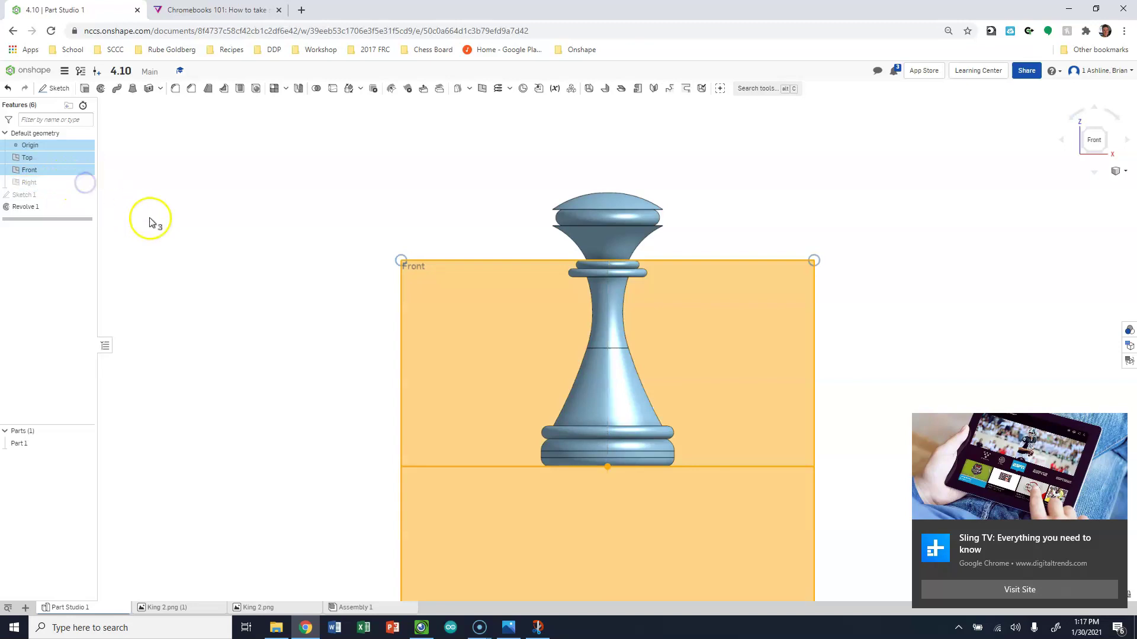
{"action": "left_click", "coordinate": [196, 231]}
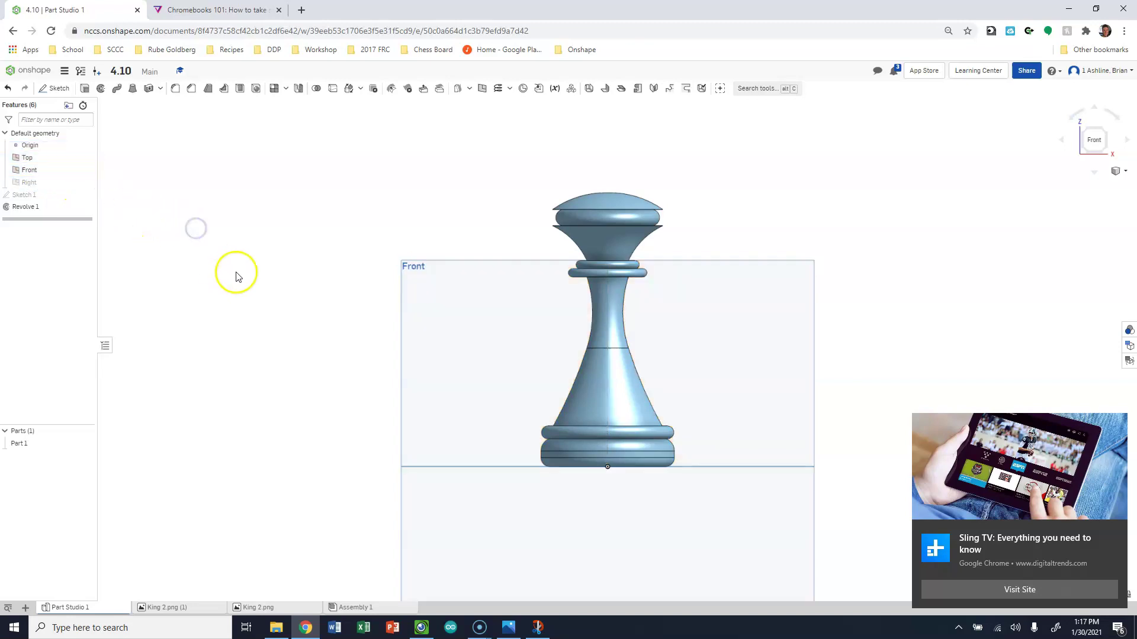
Hide the Top and Front planes and the origin so that only the revolved piece is displayed.
{"action": "left_click", "coordinate": [44, 169]}
{"action": "left_click", "coordinate": [43, 157], "text": "shift"}
{"action": "right_click", "coordinate": [45, 157]}
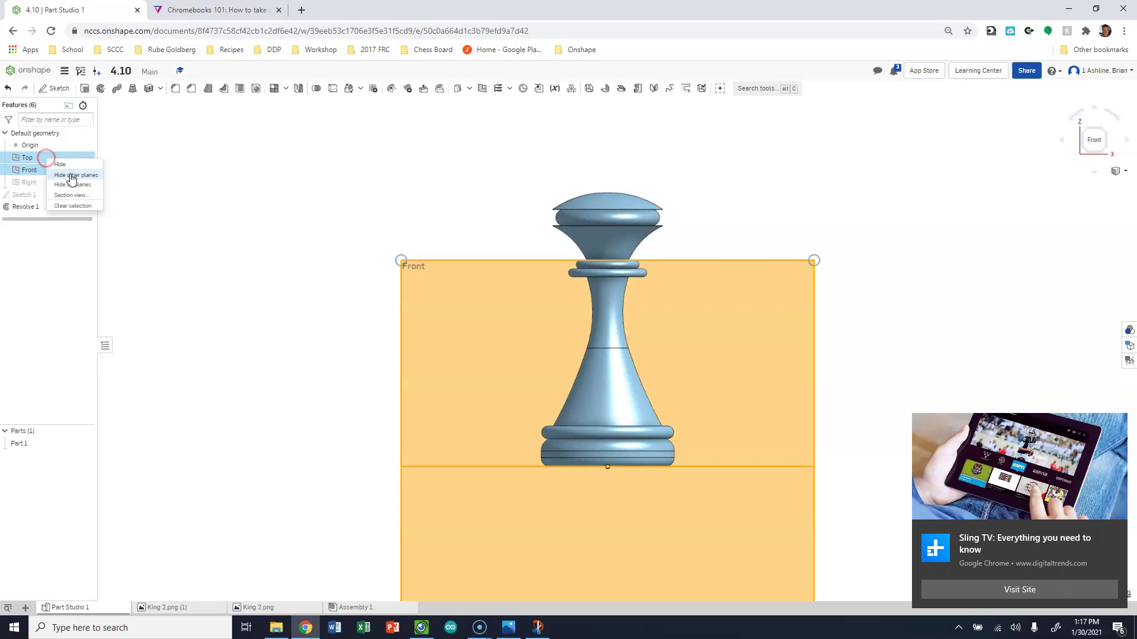
{"action": "left_click", "coordinate": [79, 186]}
{"action": "left_click", "coordinate": [43, 147]}
{"action": "right_click", "coordinate": [44, 147]}
{"action": "left_click", "coordinate": [66, 186]}
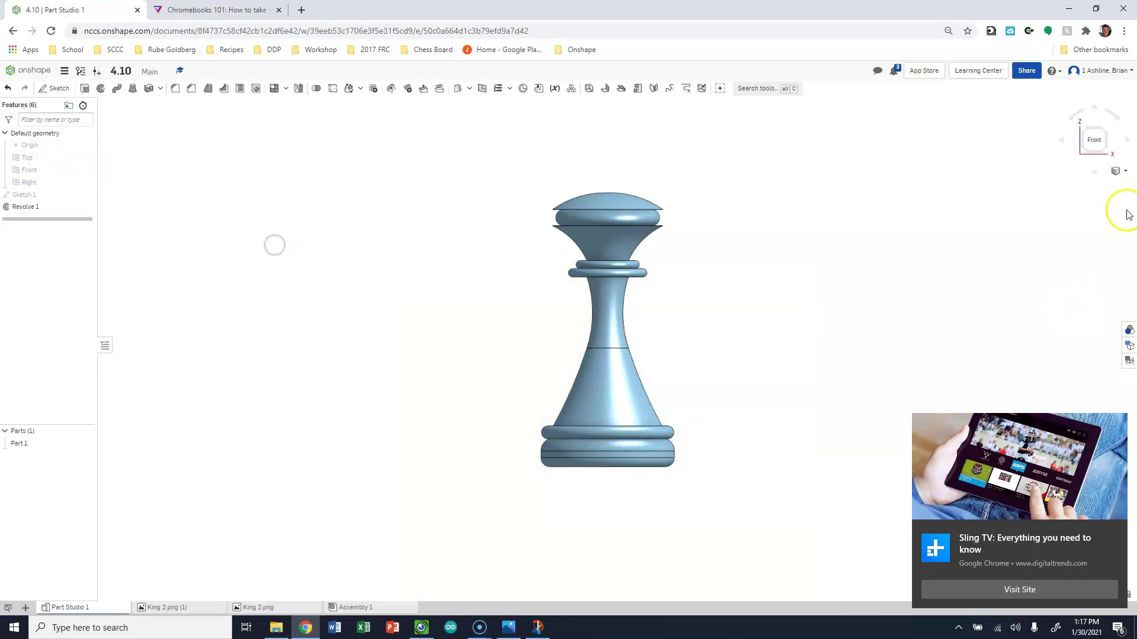
Show Sketch 1 with its inserted photo over the revolved piece in the front view.
{"action": "left_click", "coordinate": [1100, 137]}
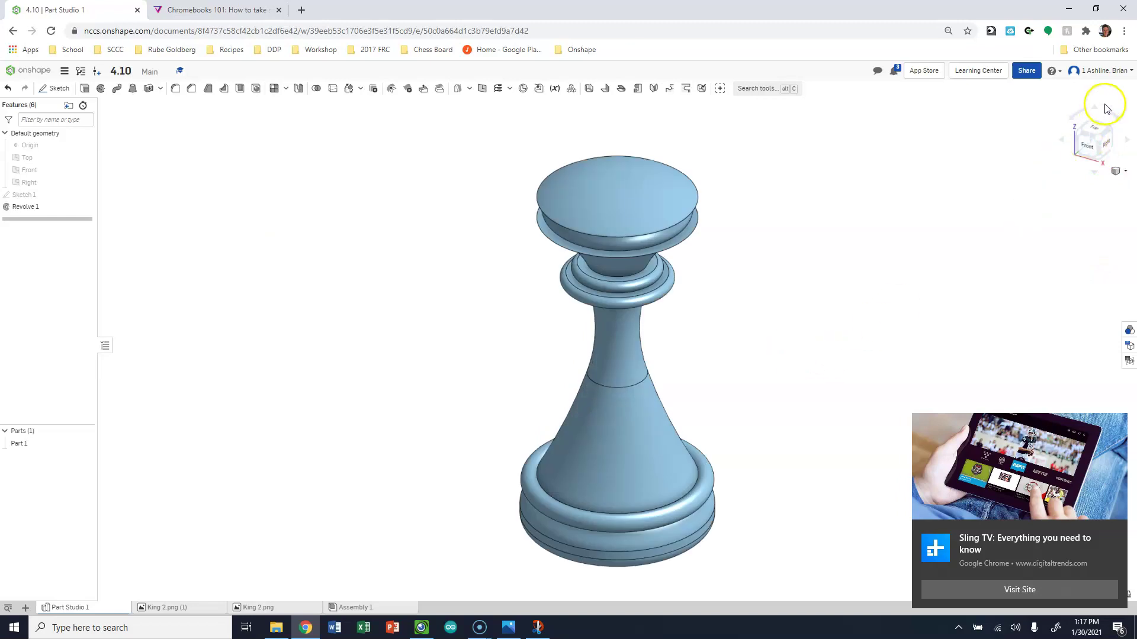
{"action": "left_click", "coordinate": [1081, 151]}
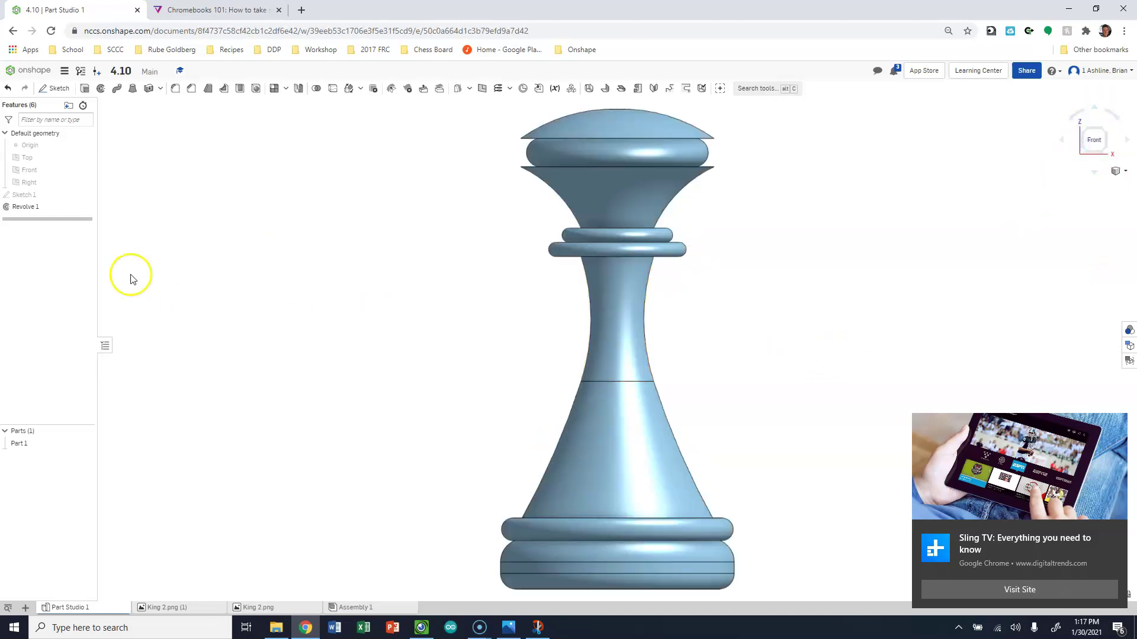
{"action": "left_click", "coordinate": [26, 196]}
{"action": "right_click", "coordinate": [25, 196]}
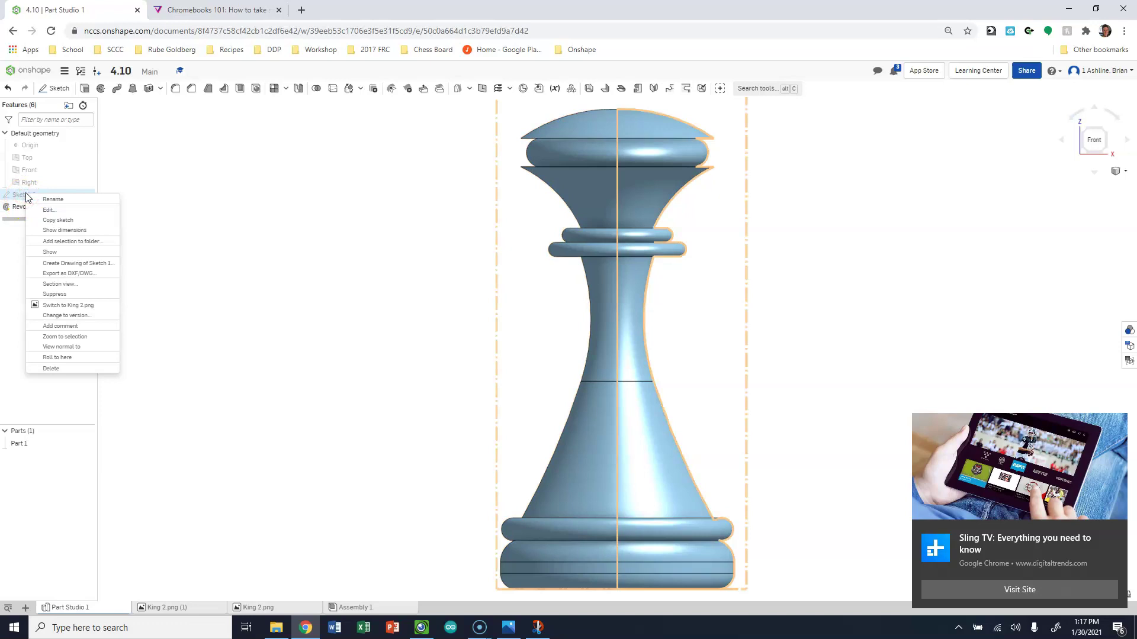
{"action": "left_click", "coordinate": [174, 213]}
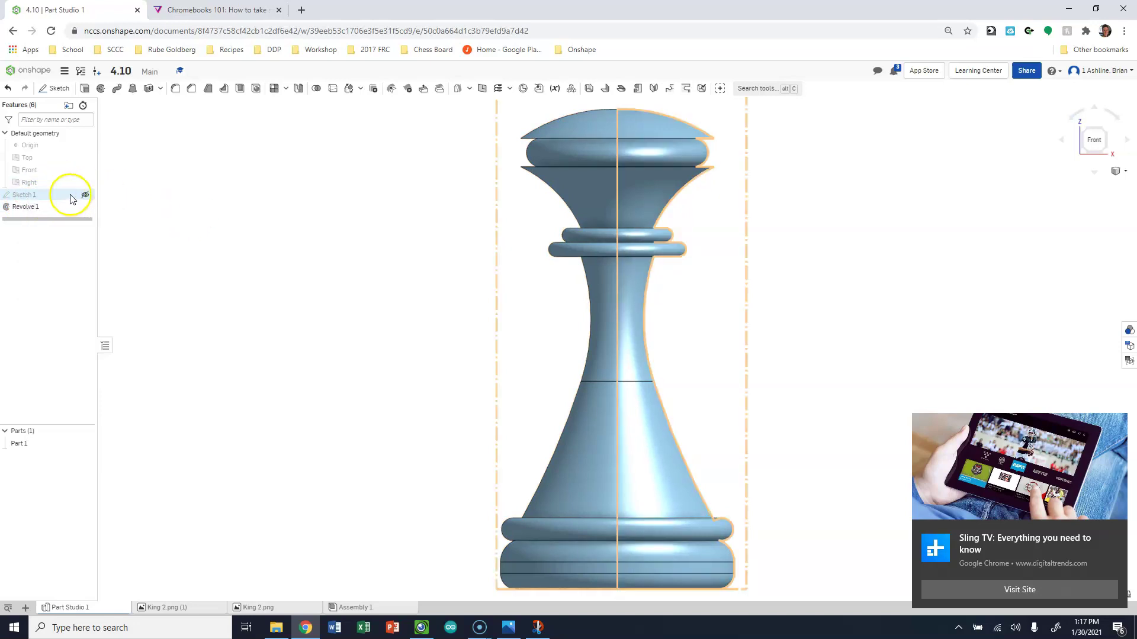
{"action": "left_click", "coordinate": [85, 196]}
{"action": "scroll", "coordinate": [381, 376], "scroll_direction": "down", "scroll_amount": 5}
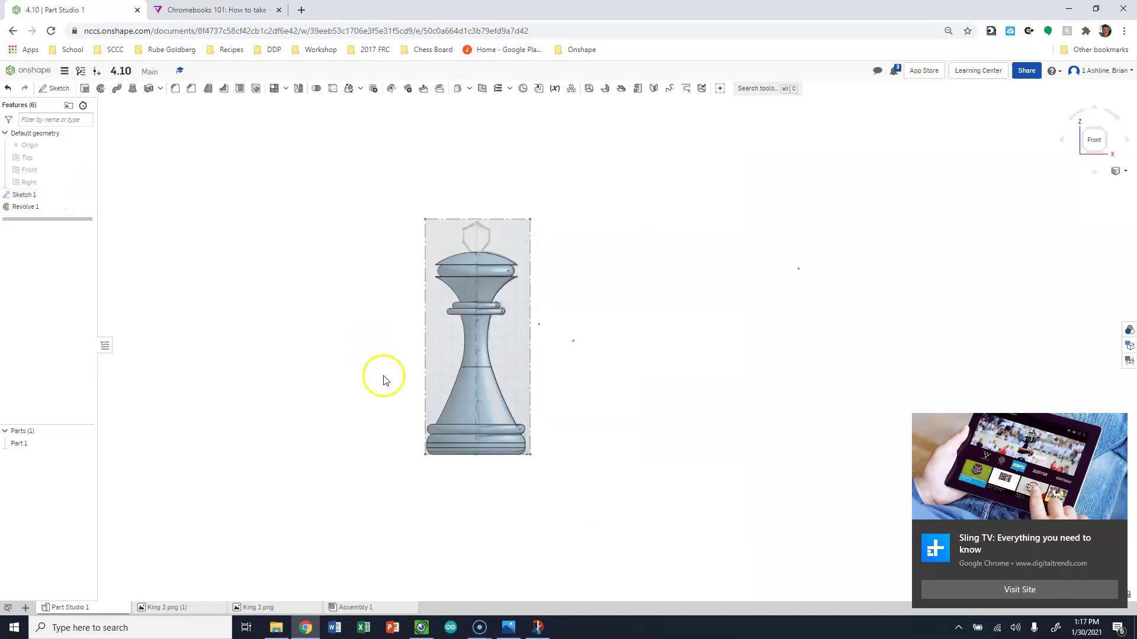
{"action": "scroll", "coordinate": [481, 243], "scroll_direction": "up", "scroll_amount": 3}
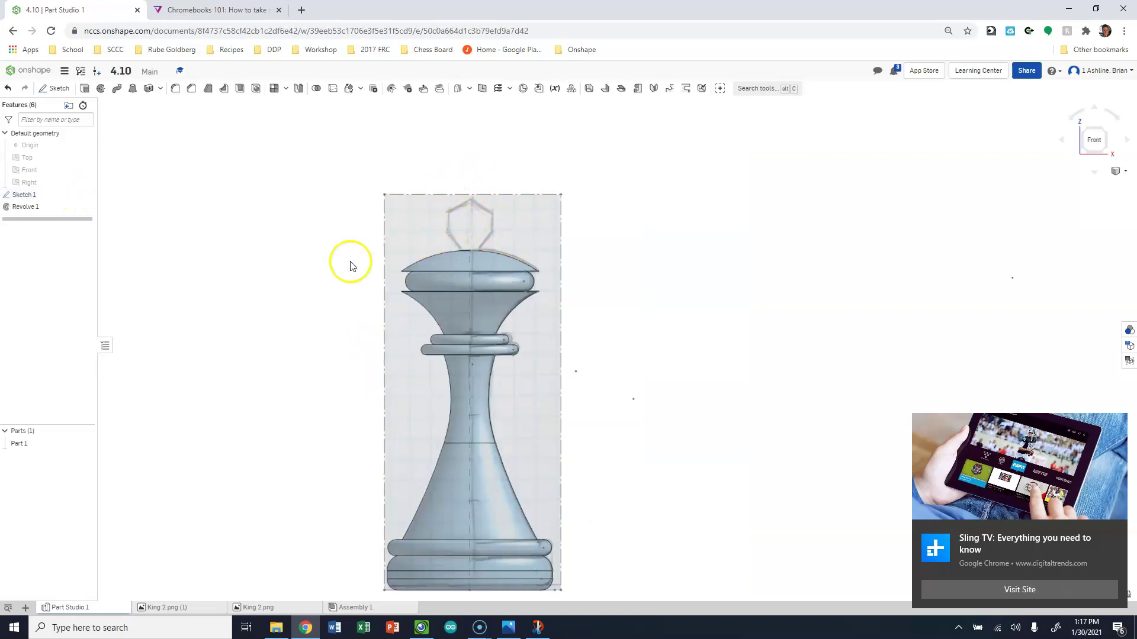
Start a new sketch on the Front plane and check its placement against the photo and the solid.
{"action": "left_click", "coordinate": [65, 89]}
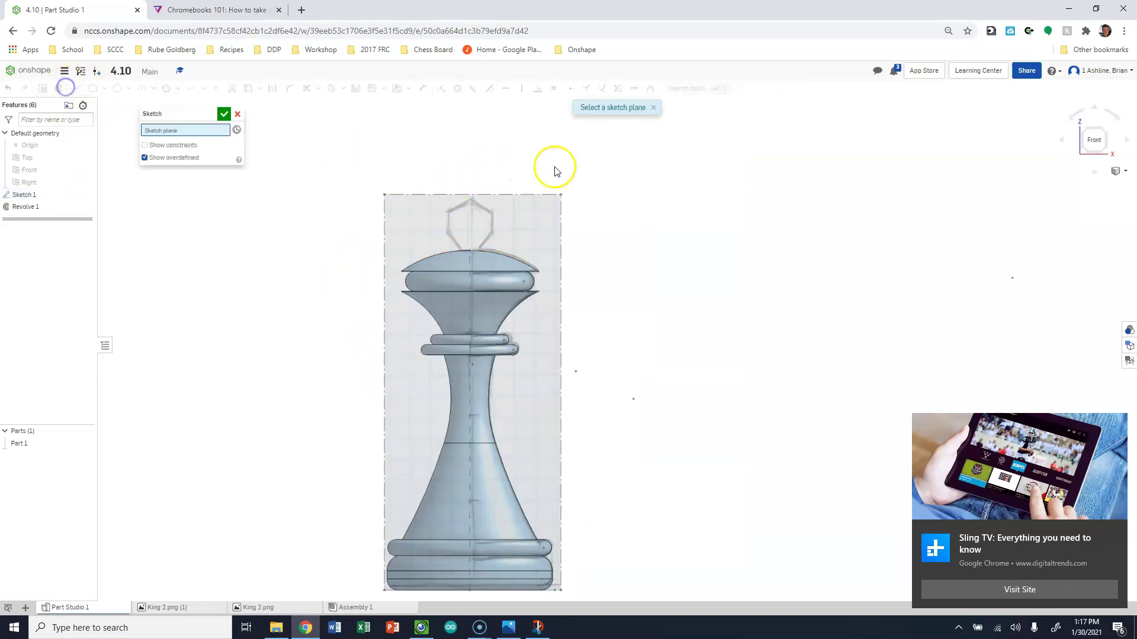
{"action": "left_click", "coordinate": [37, 172]}
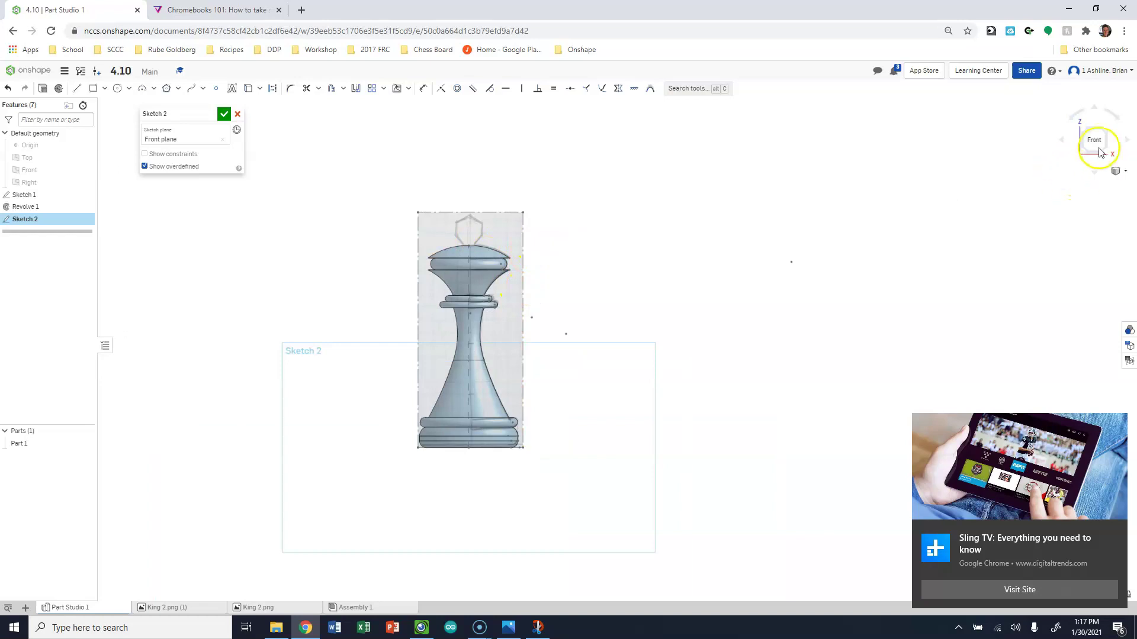
{"action": "left_click", "coordinate": [1105, 129]}
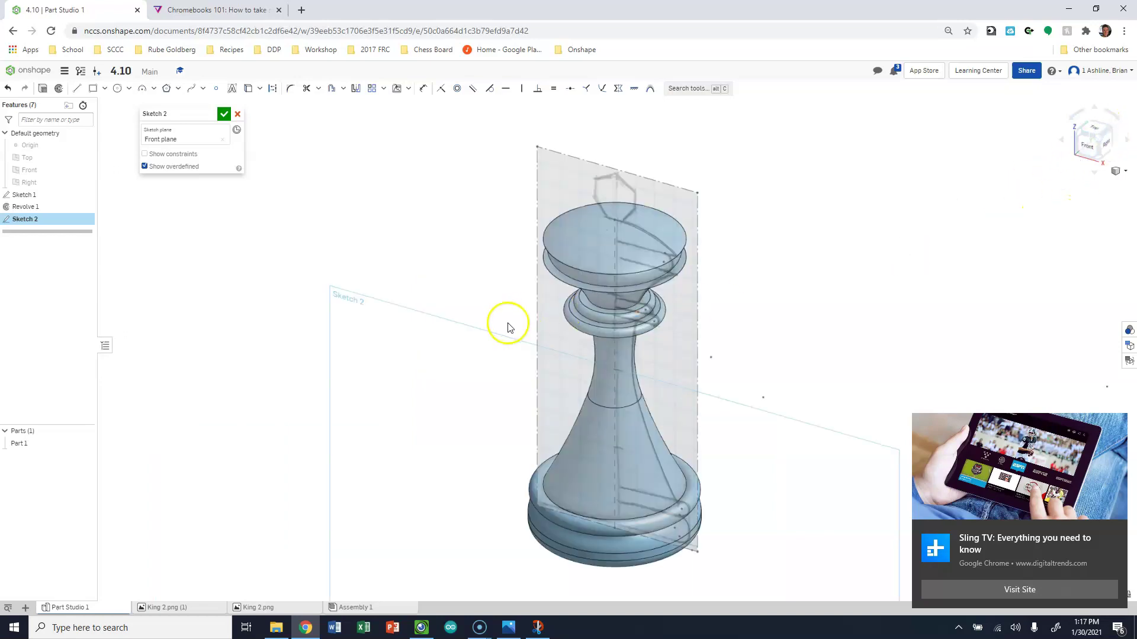
{"action": "scroll", "coordinate": [597, 357], "scroll_direction": "down", "scroll_amount": 1}
{"action": "left_click", "coordinate": [1081, 153]}
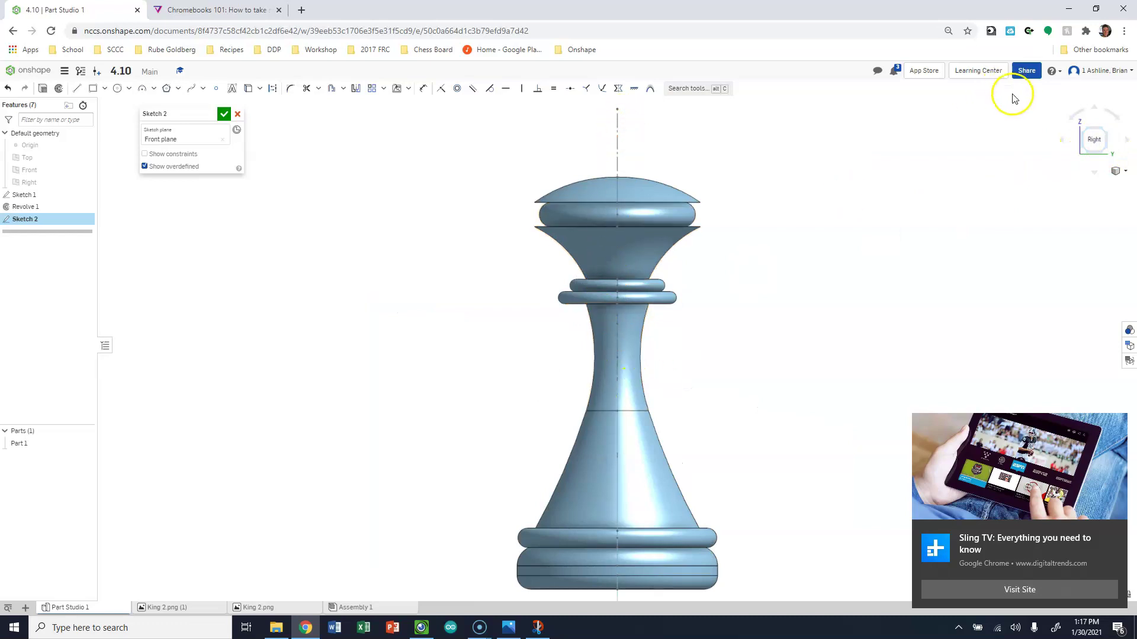
{"action": "left_click", "coordinate": [1083, 128]}
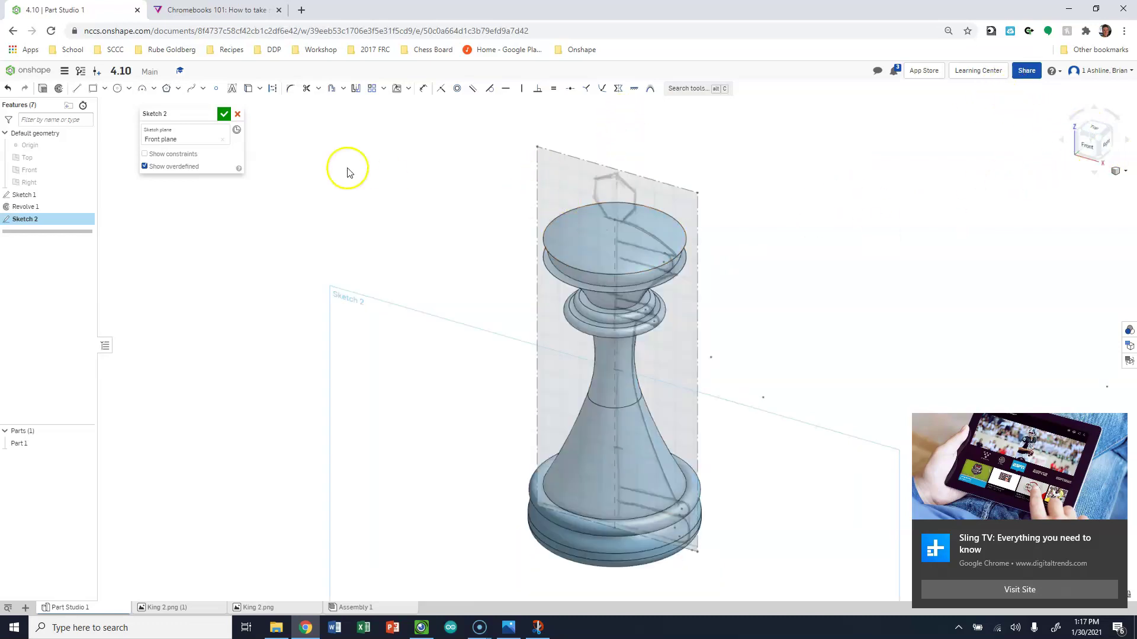
{"action": "left_click", "coordinate": [1081, 146]}
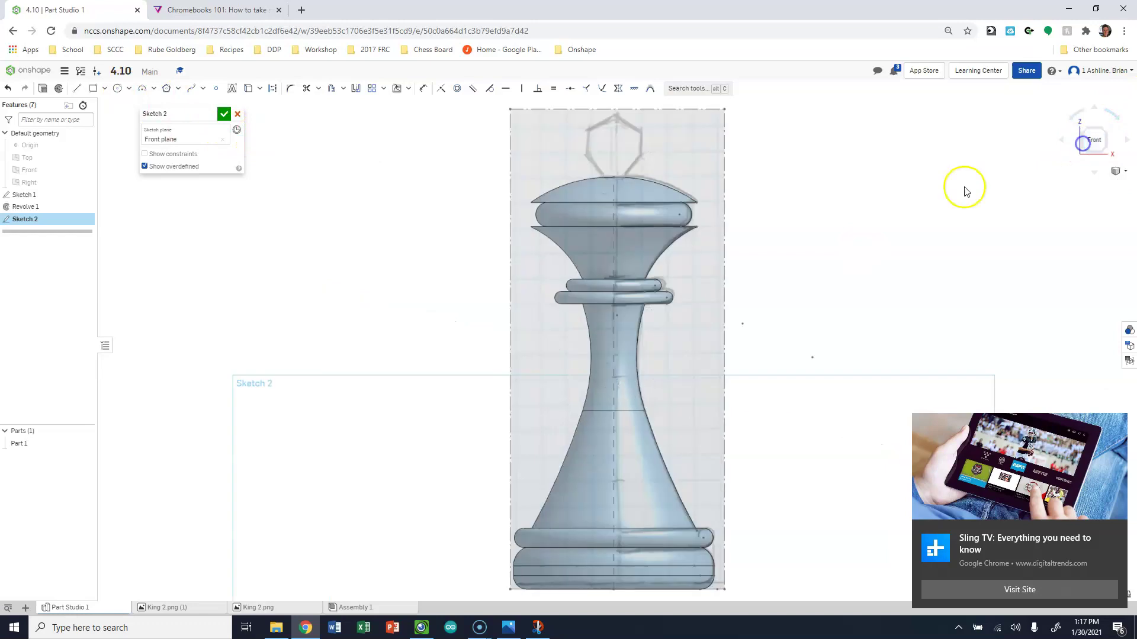
Draw a vertical centre line about 0.618 long from the head's top, the sloping upper-right ornament edge and a right side about 0.23 long.
{"action": "scroll", "coordinate": [593, 191], "scroll_direction": "down", "scroll_amount": 2}
{"action": "scroll", "coordinate": [603, 210], "scroll_direction": "up", "scroll_amount": 4}
{"action": "scroll", "coordinate": [595, 148], "scroll_direction": "down", "scroll_amount": 3}
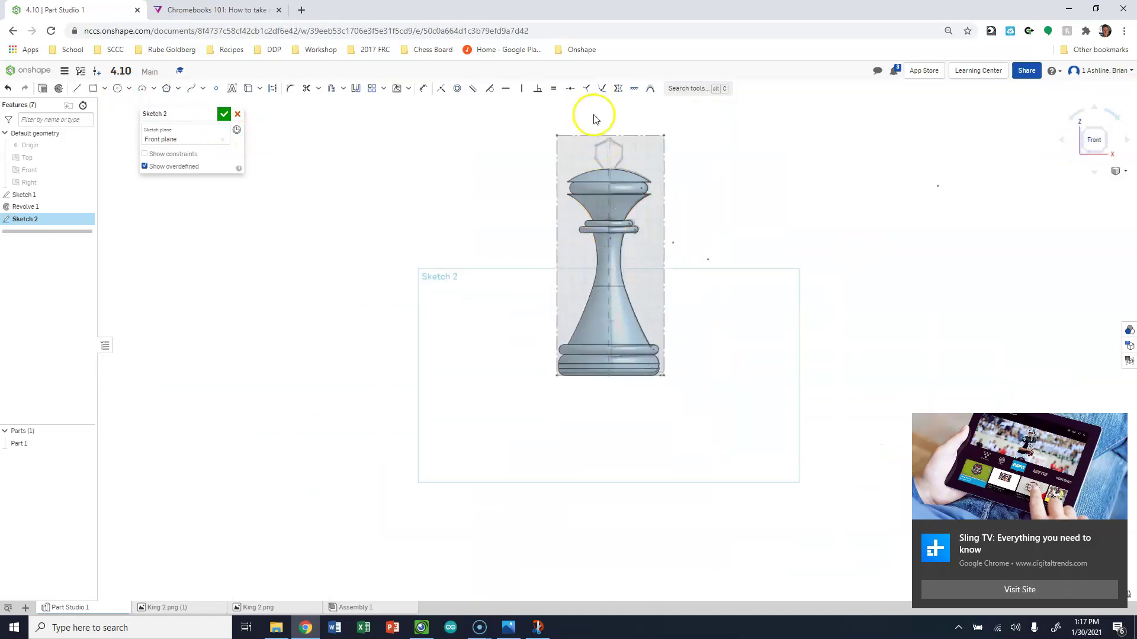
{"action": "scroll", "coordinate": [602, 183], "scroll_direction": "up", "scroll_amount": 6}
{"action": "scroll", "coordinate": [655, 405], "scroll_direction": "up", "scroll_amount": 2}
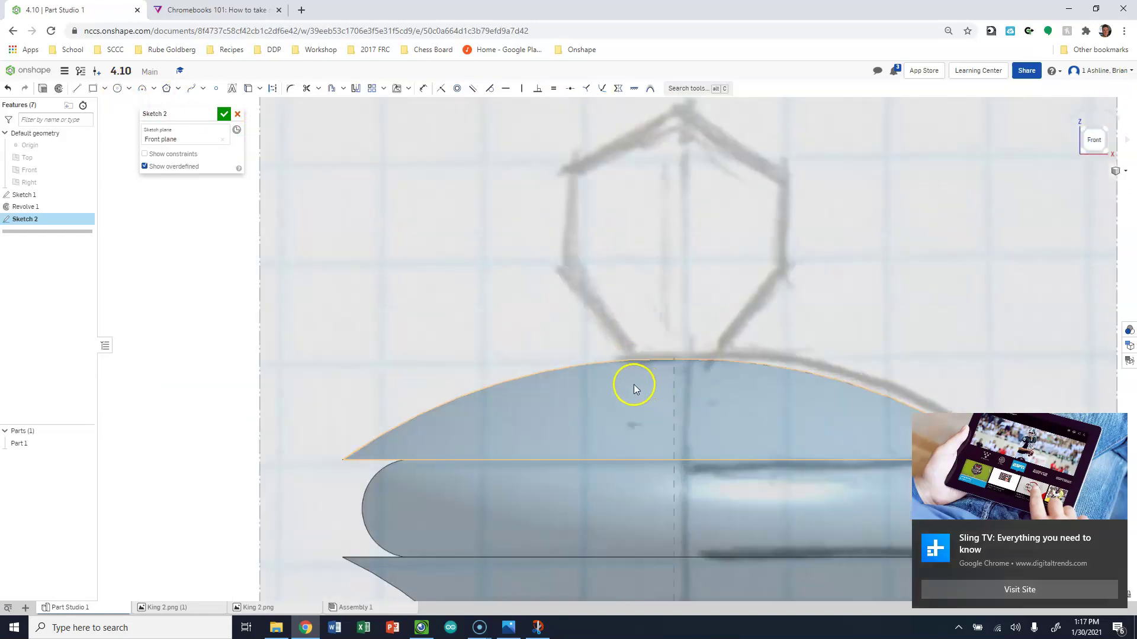
{"action": "left_click", "coordinate": [78, 89]}
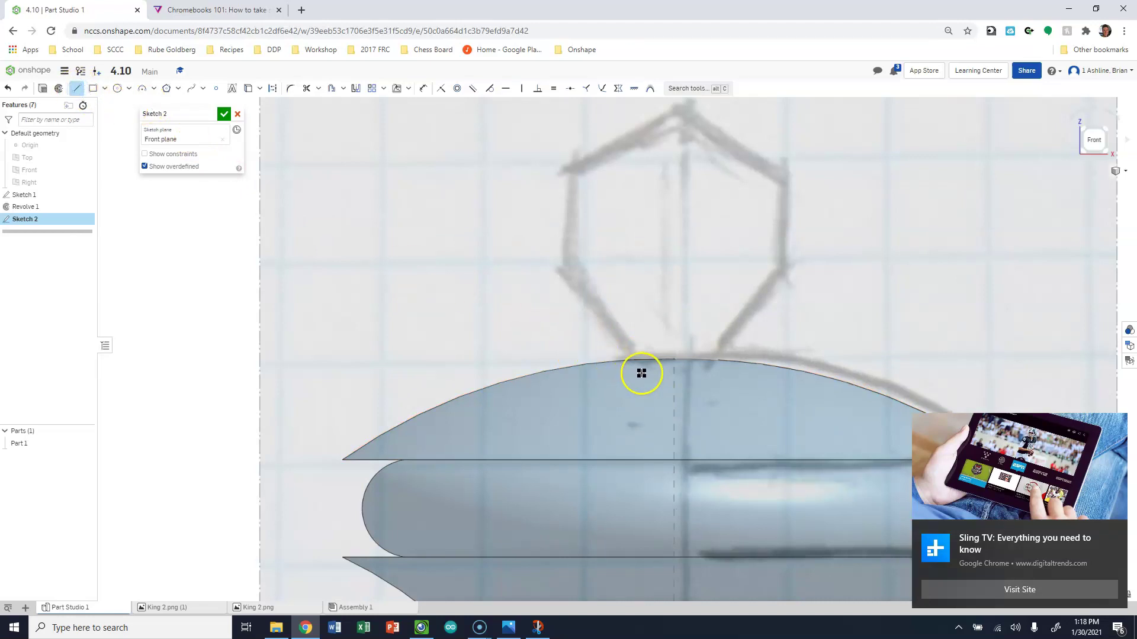
{"action": "left_click", "coordinate": [675, 357]}
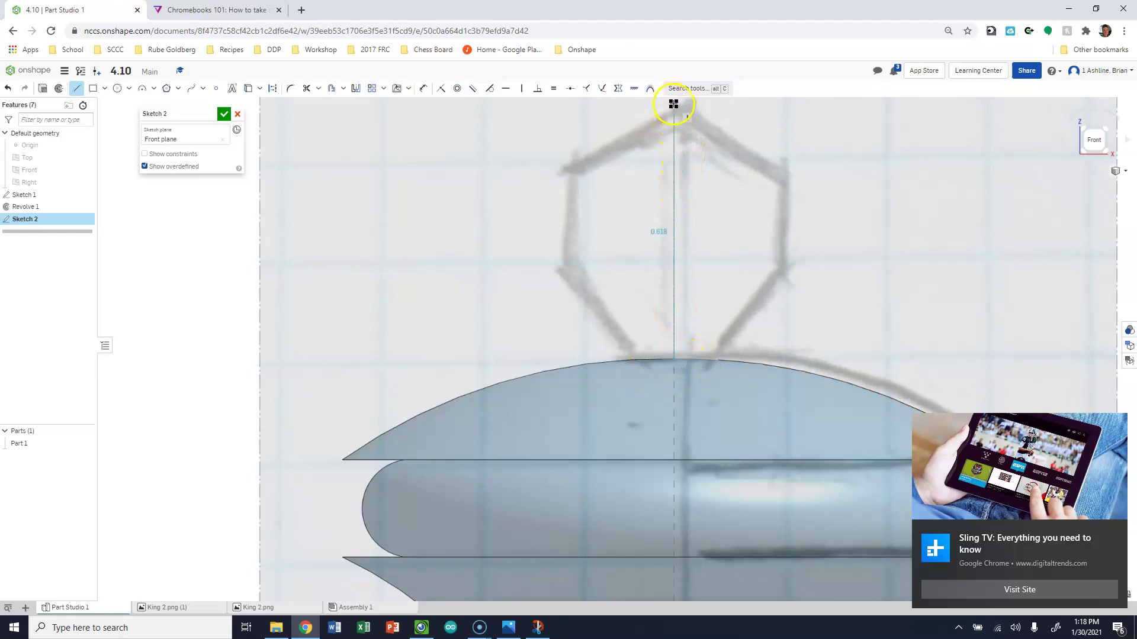
{"action": "left_click", "coordinate": [674, 104]}
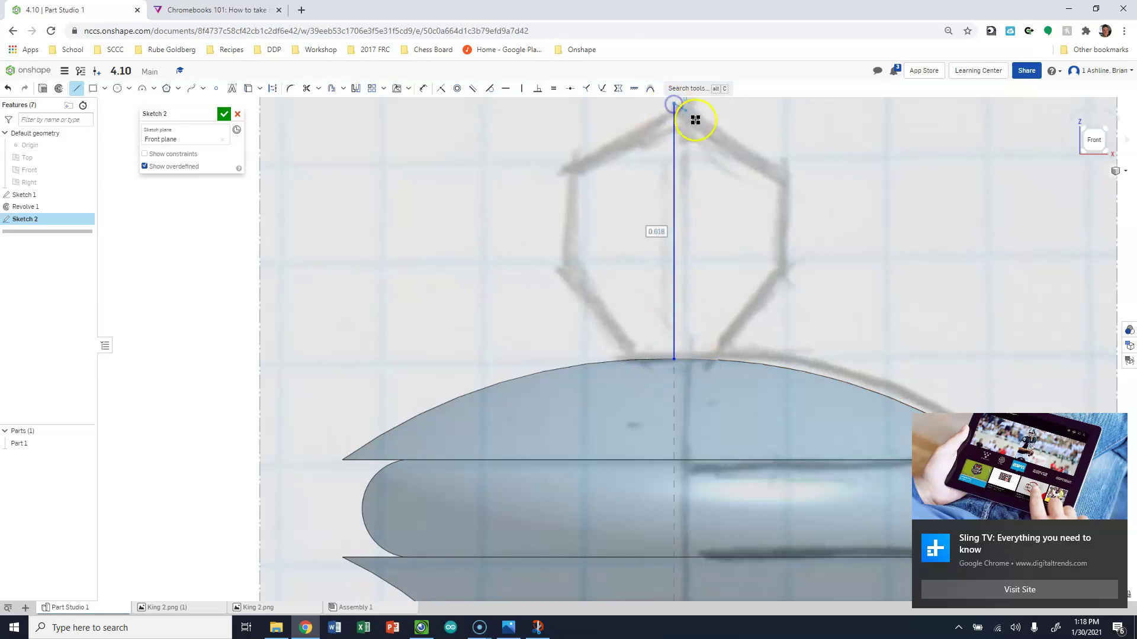
{"action": "left_click", "coordinate": [784, 183]}
{"action": "left_click", "coordinate": [783, 278]}
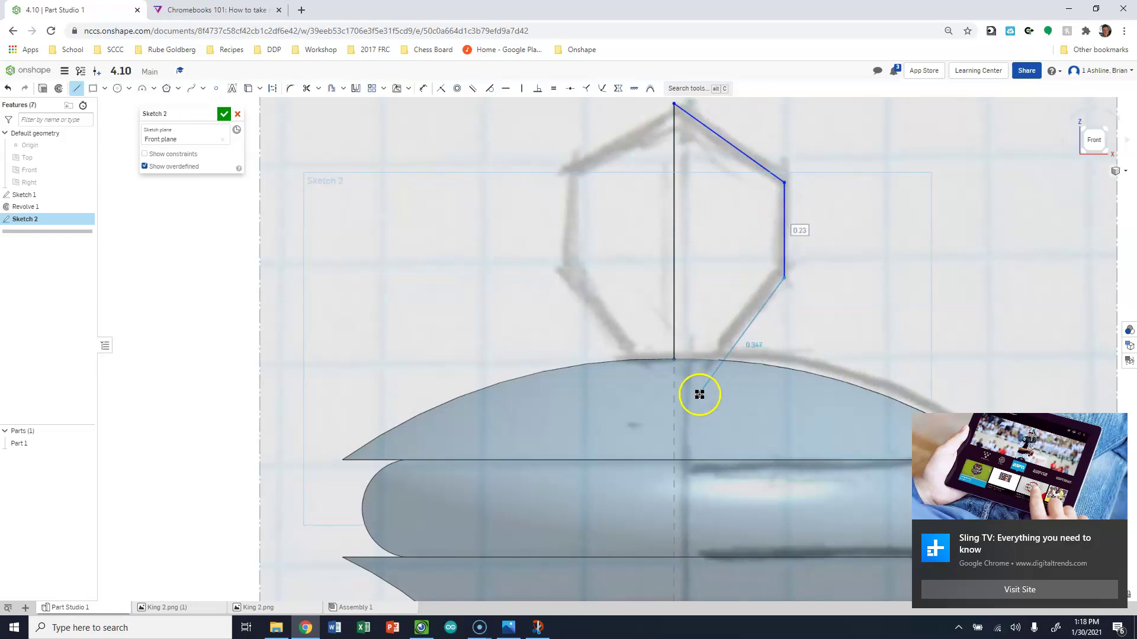
Try closing the ornament outline through a point on the centreline inside the head, up the left side and back to the apex.
{"action": "left_click", "coordinate": [675, 406]}
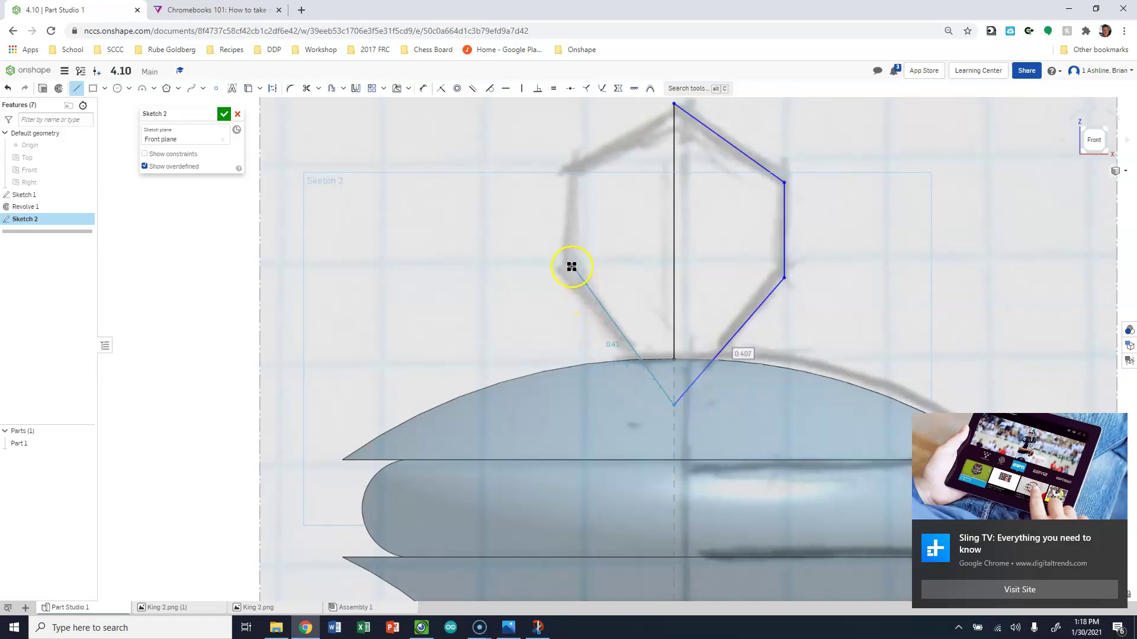
{"action": "left_click", "coordinate": [566, 277]}
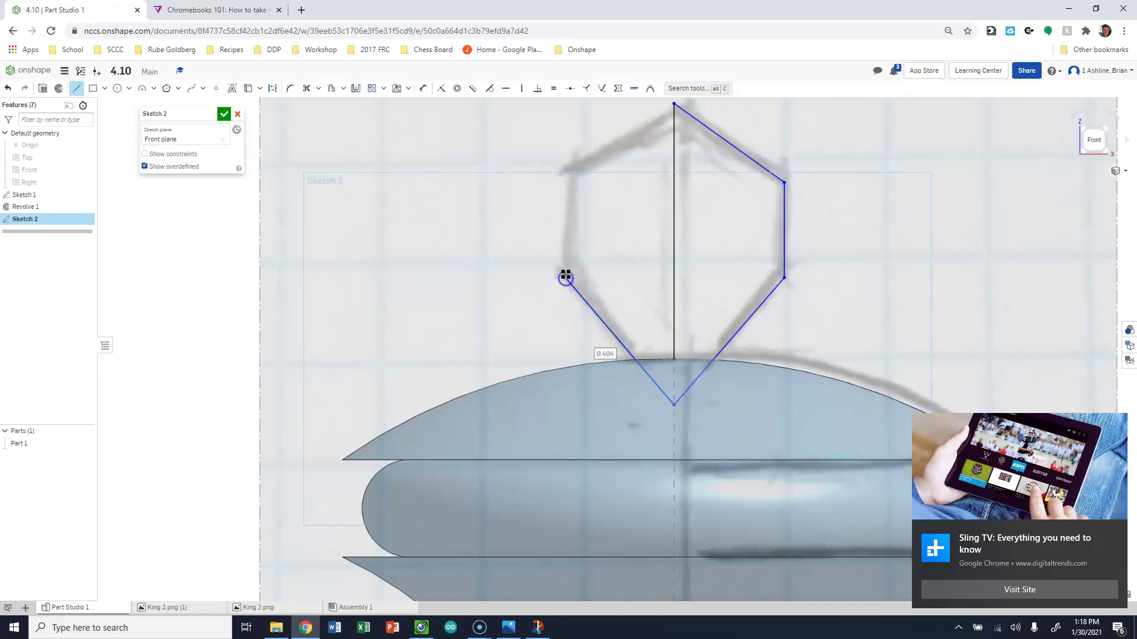
{"action": "left_click", "coordinate": [565, 171]}
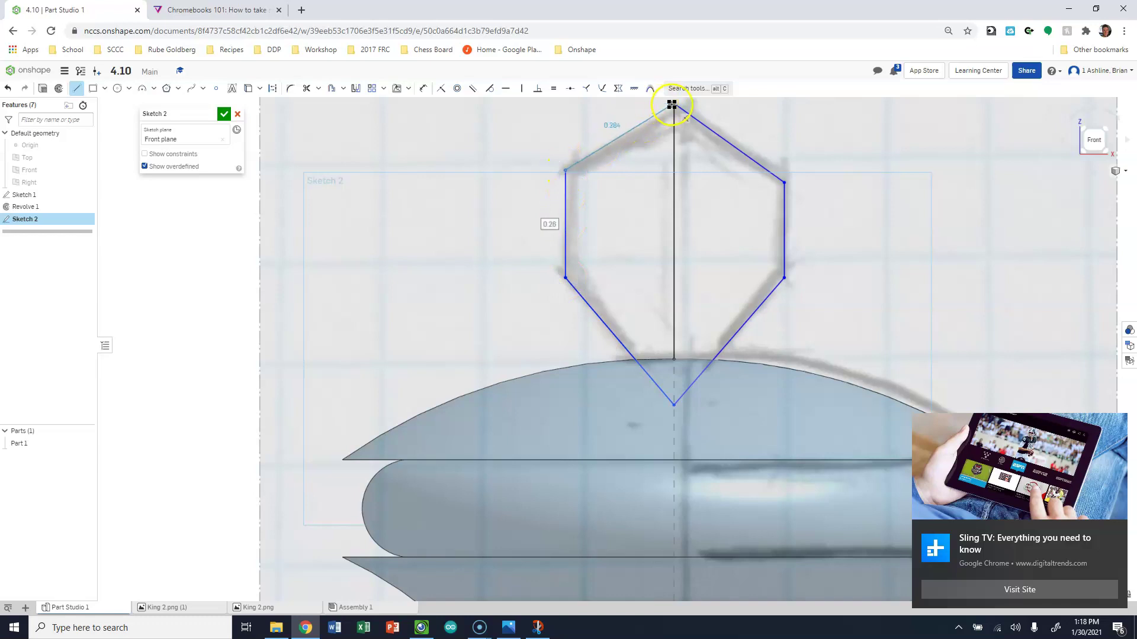
{"action": "left_click", "coordinate": [672, 103]}
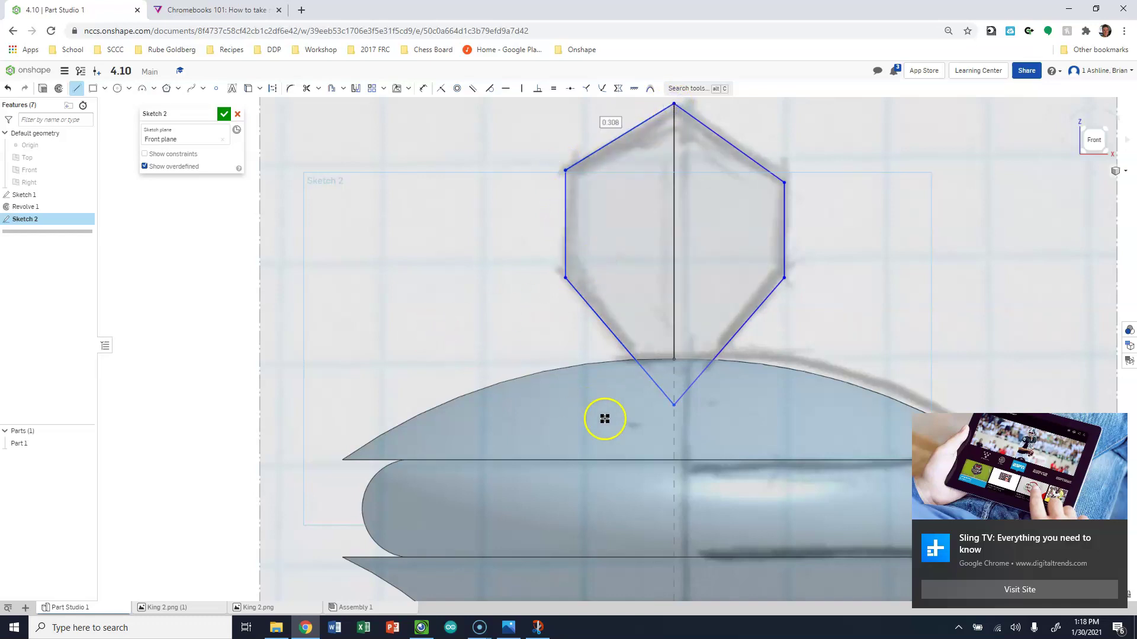
{"action": "scroll", "coordinate": [604, 419], "scroll_direction": "down", "scroll_amount": 4}
{"action": "scroll", "coordinate": [659, 436], "scroll_direction": "up", "scroll_amount": 8}
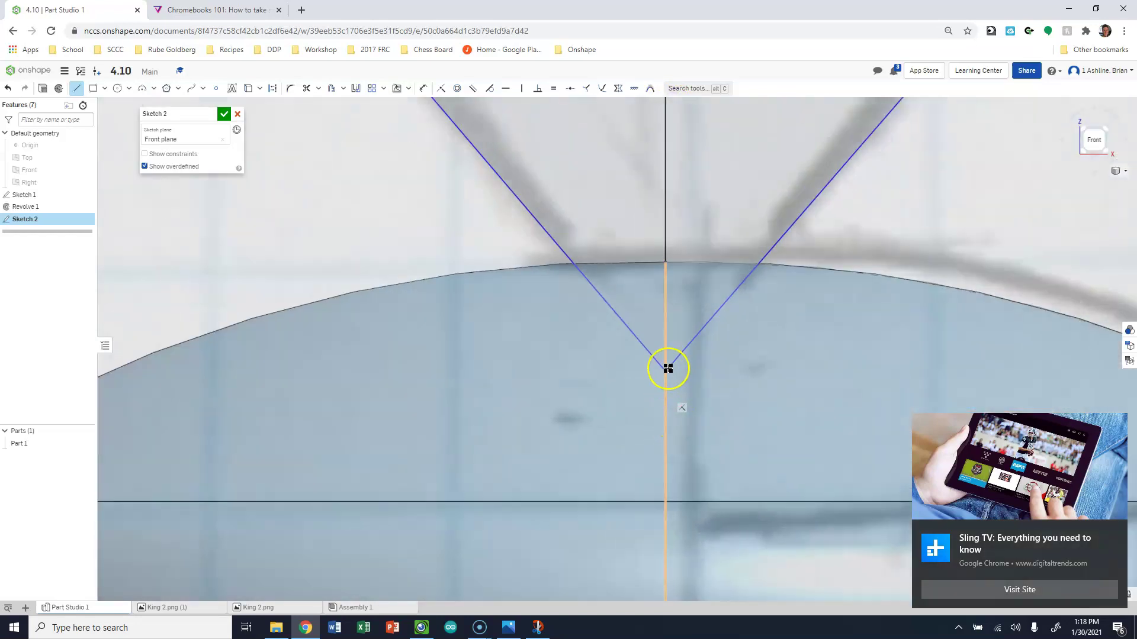
{"action": "scroll", "coordinate": [627, 414], "scroll_direction": "down", "scroll_amount": 3}
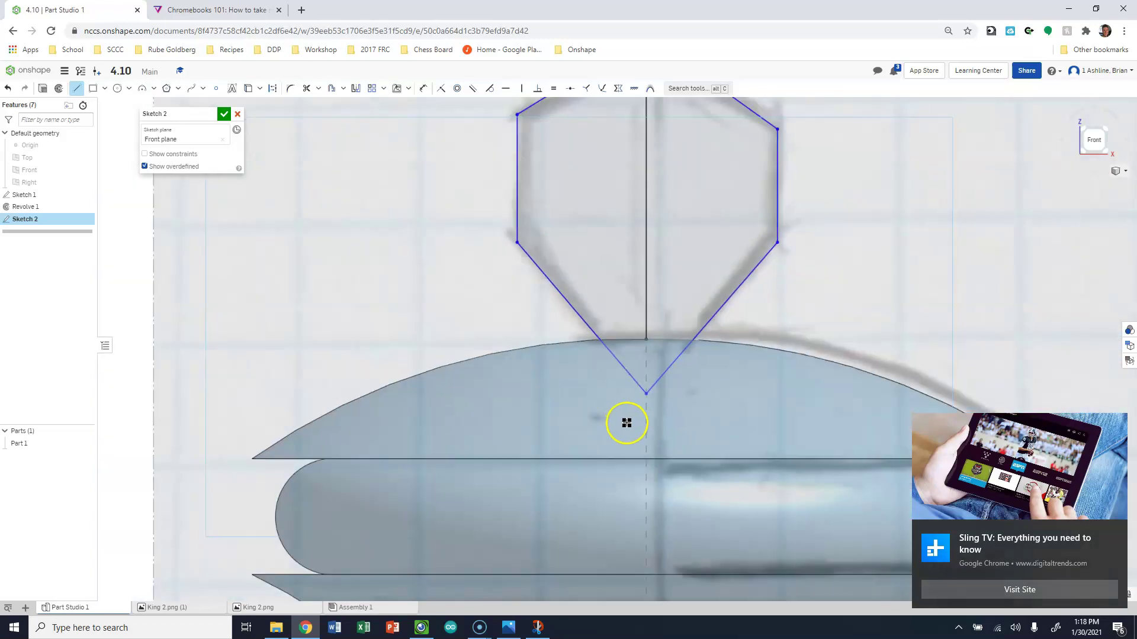
{"action": "scroll", "coordinate": [627, 422], "scroll_direction": "down", "scroll_amount": 2}
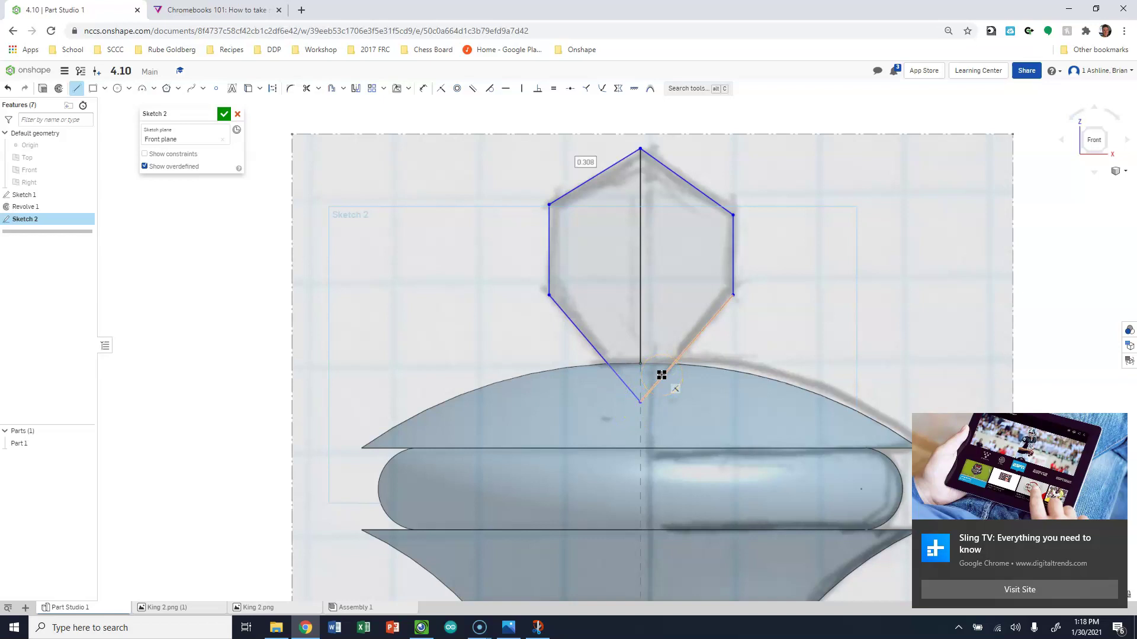
Undo the ornament's lower edges and left side back to the vertical right edge.
{"action": "left_click", "coordinate": [699, 407]}
{"action": "key", "text": "ctrl+z"}
{"action": "key", "text": "ctrl+z"}
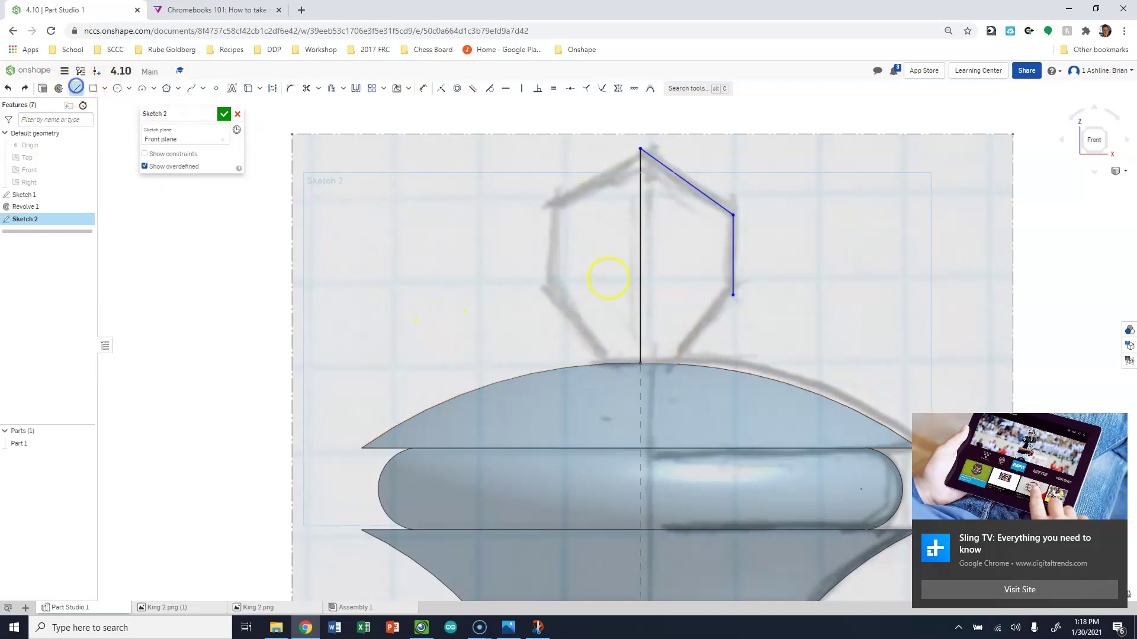
Draw the ornament's slanted lower-right edge to the head's top arc and try continuing it into the head with a base about 0.182 wide.
{"action": "left_click", "coordinate": [734, 294]}
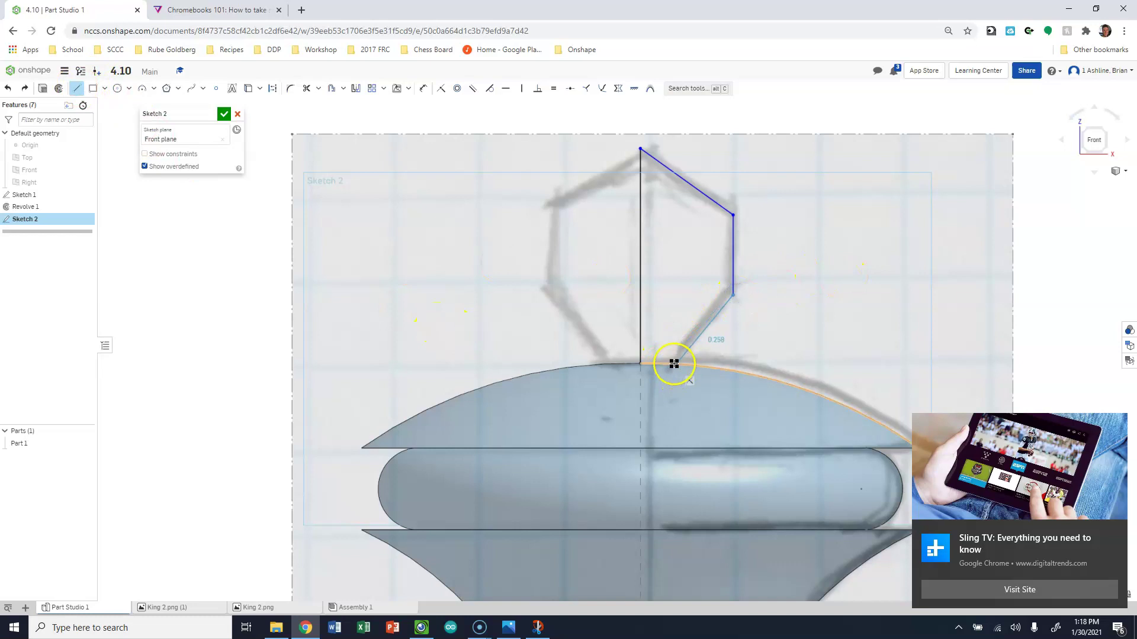
{"action": "left_click", "coordinate": [672, 364]}
{"action": "left_click", "coordinate": [673, 413]}
{"action": "left_click", "coordinate": [608, 414]}
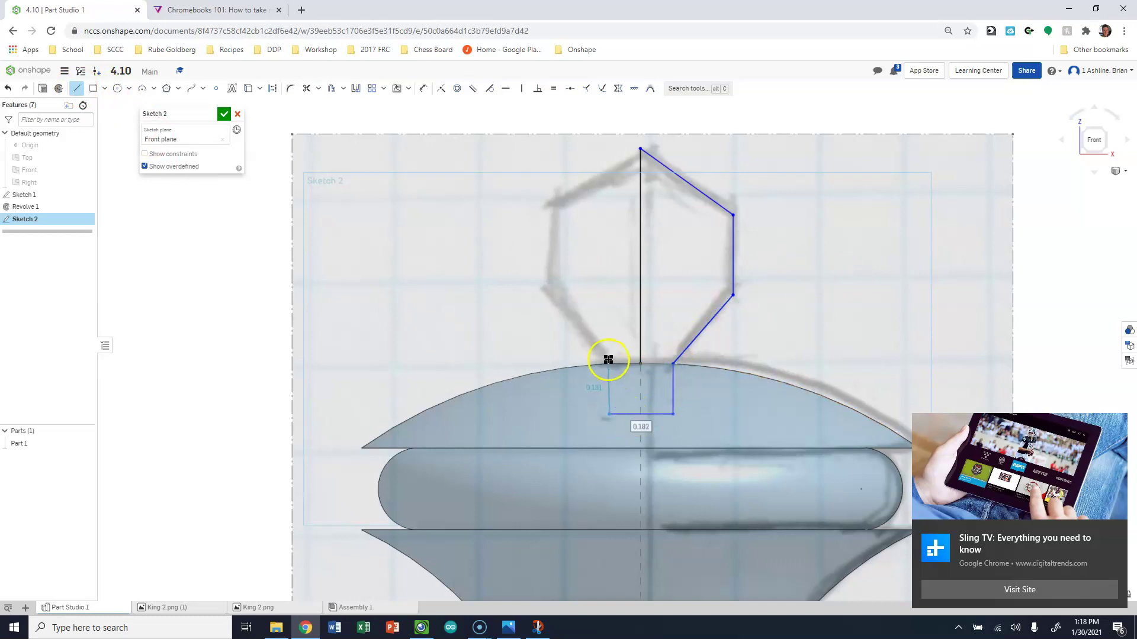
{"action": "key", "text": "Escape"}
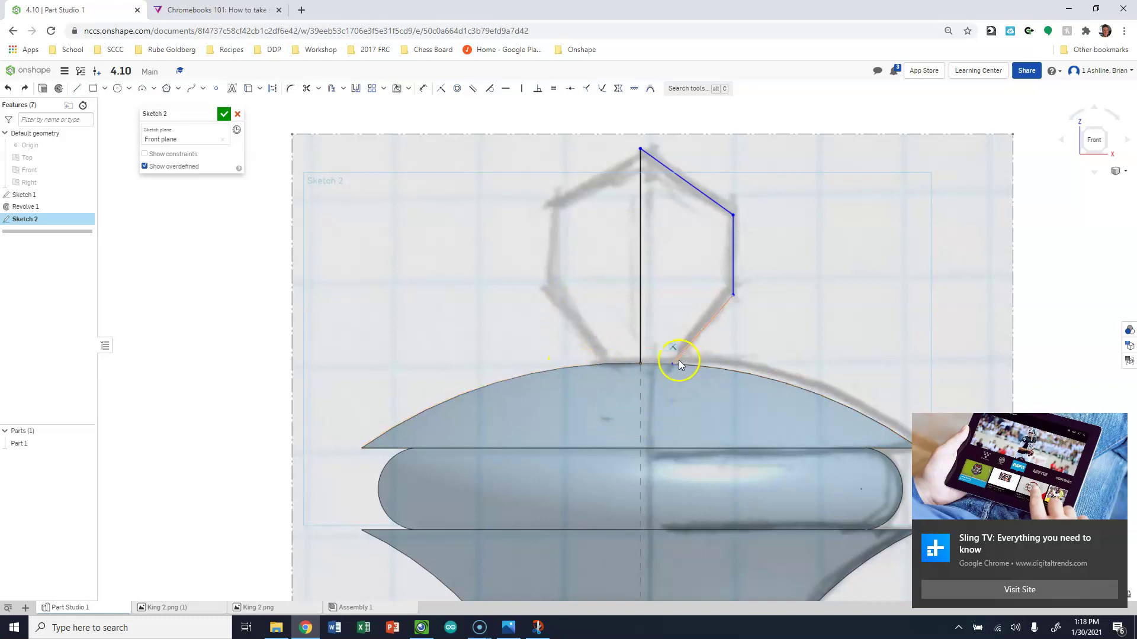
Close the ornament outline with lines through a centreline point inside the head, up the left side and along an upper-left edge about 0.307 long to the apex.
{"action": "left_click", "coordinate": [79, 91]}
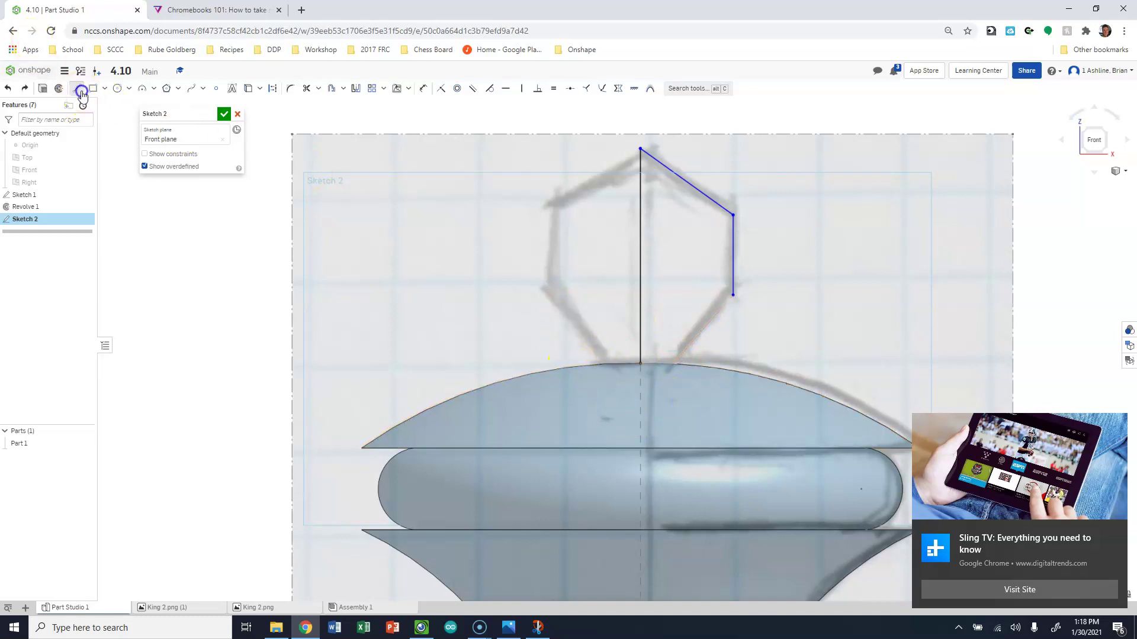
{"action": "left_click", "coordinate": [733, 296]}
{"action": "left_click", "coordinate": [639, 421]}
{"action": "left_click", "coordinate": [548, 290]}
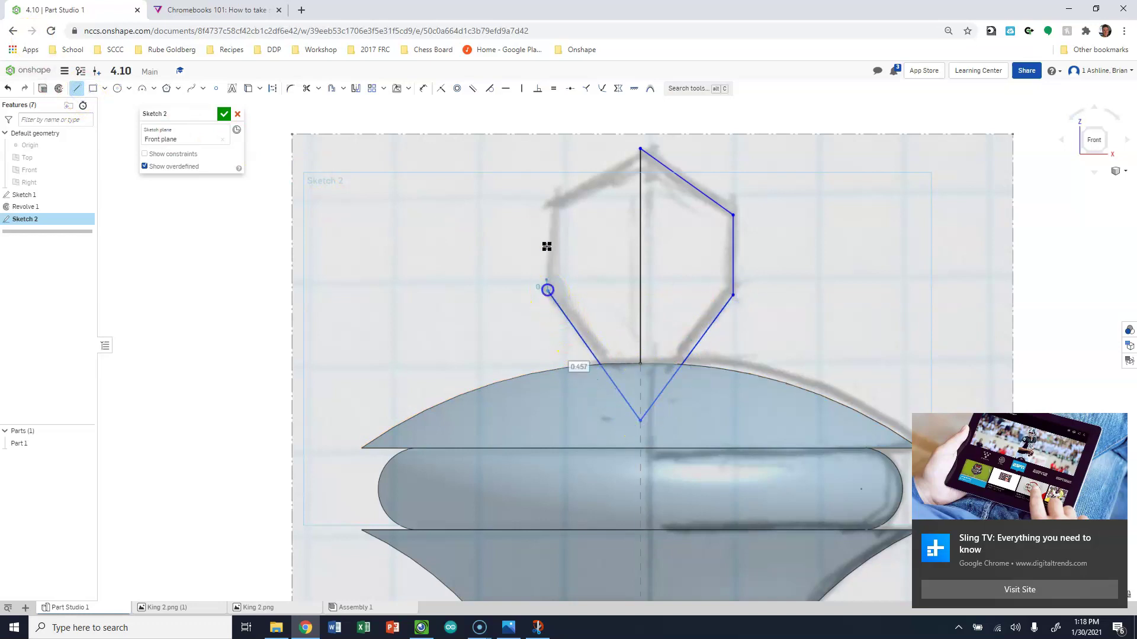
{"action": "left_click", "coordinate": [547, 202]}
{"action": "left_click", "coordinate": [640, 148]}
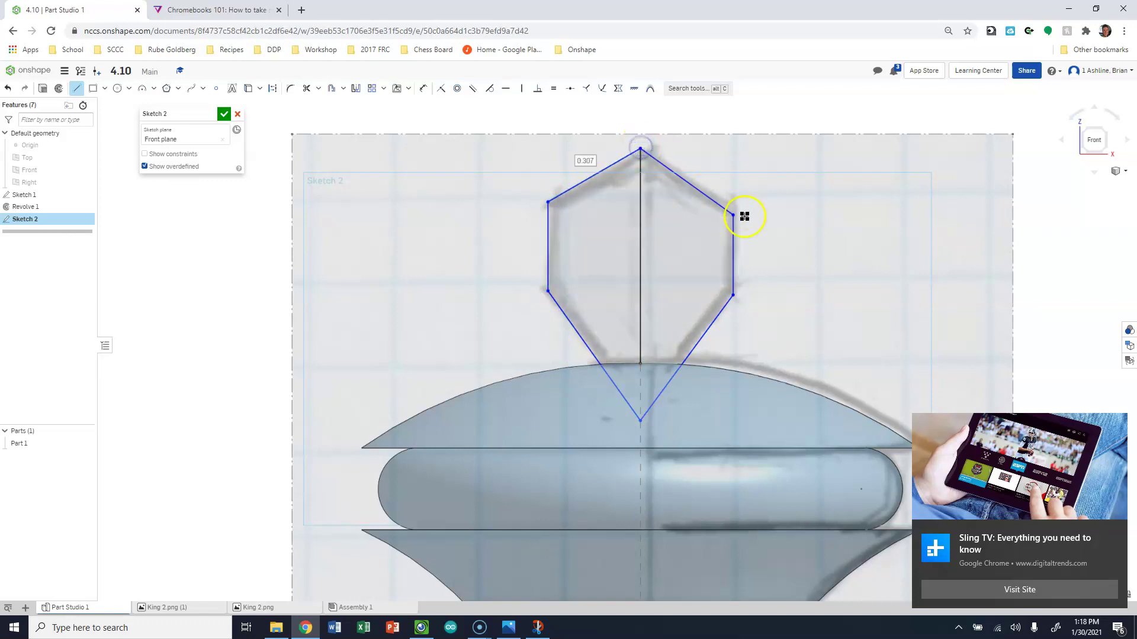
Constrain the ornament's left side vertical, align its upper and lower corner pairs horizontally, and shift the lower corners slightly downward.
{"action": "left_click", "coordinate": [521, 89]}
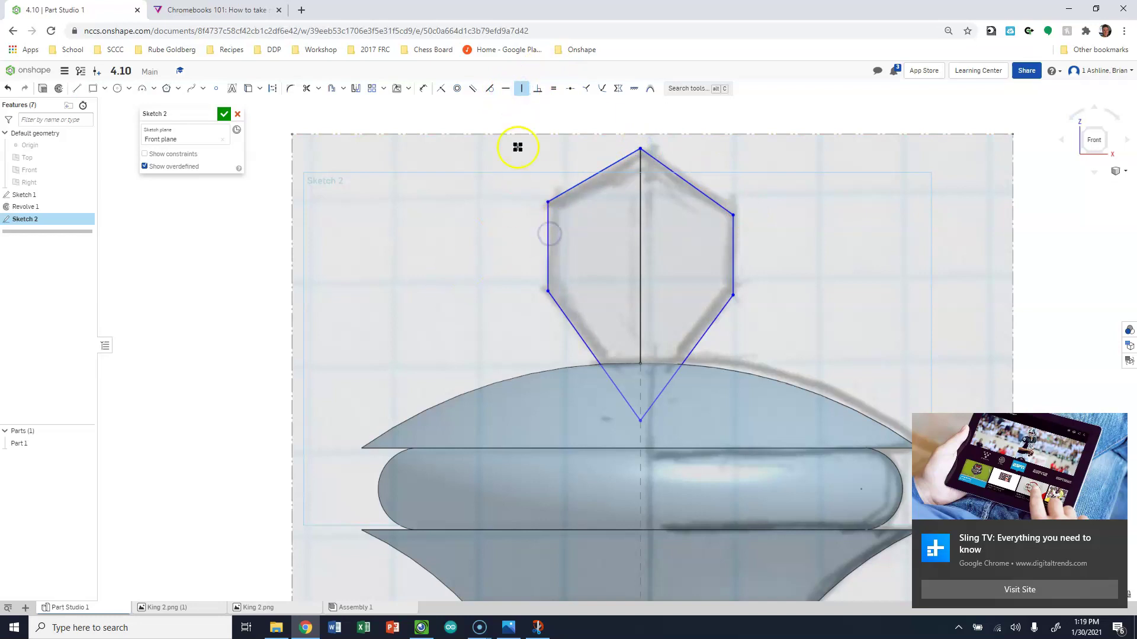
{"action": "left_click", "coordinate": [508, 88]}
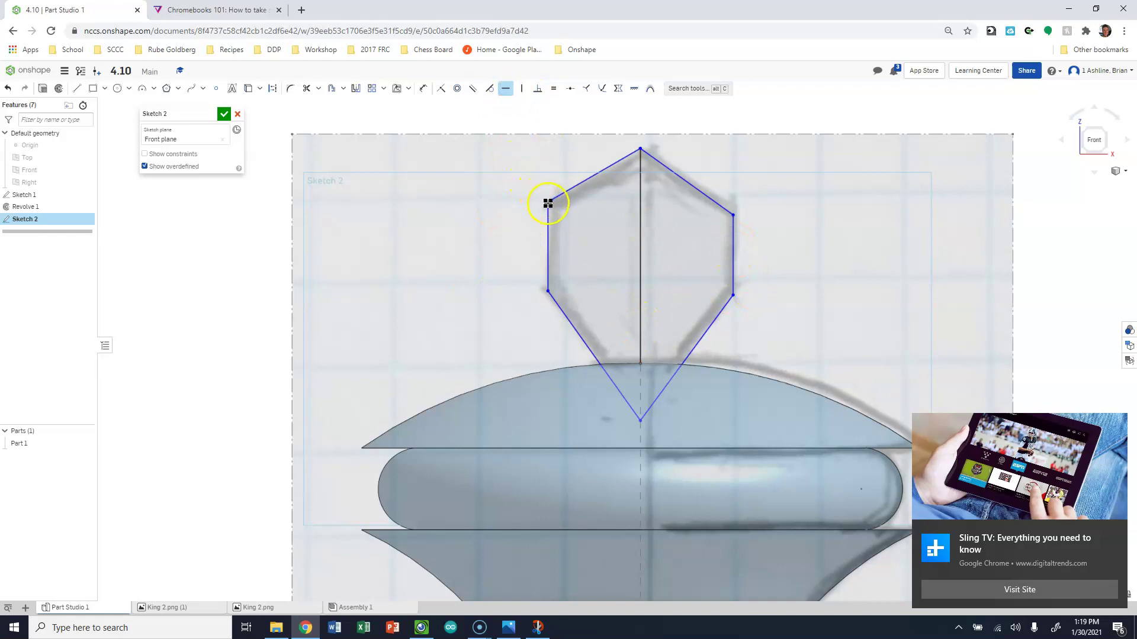
{"action": "left_click", "coordinate": [736, 215]}
{"action": "left_click", "coordinate": [565, 277]}
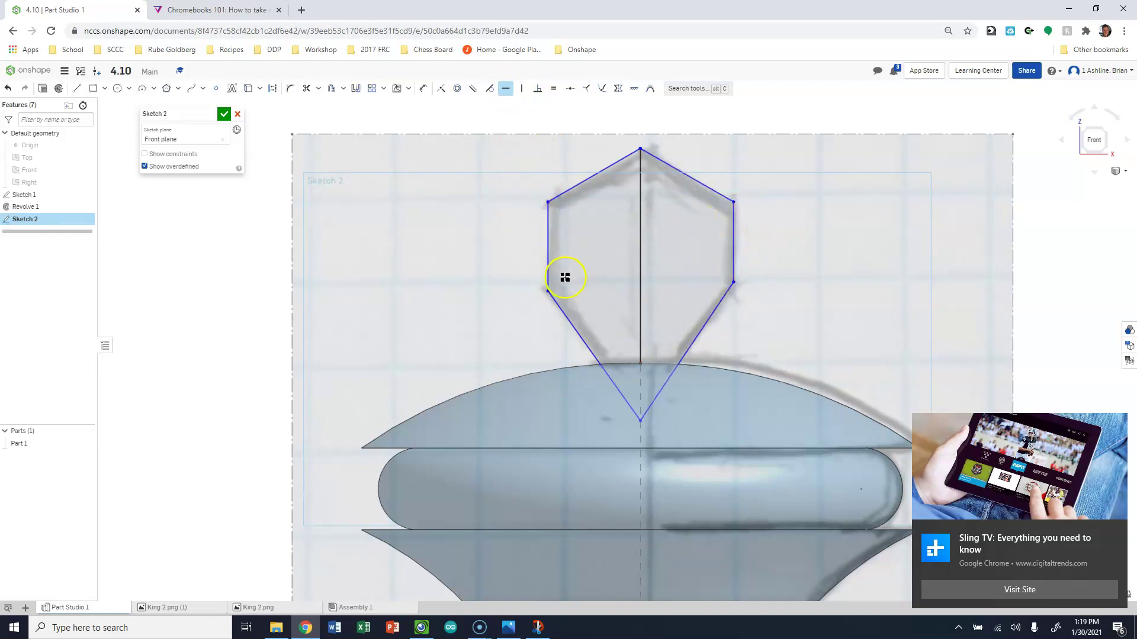
{"action": "left_click", "coordinate": [734, 284]}
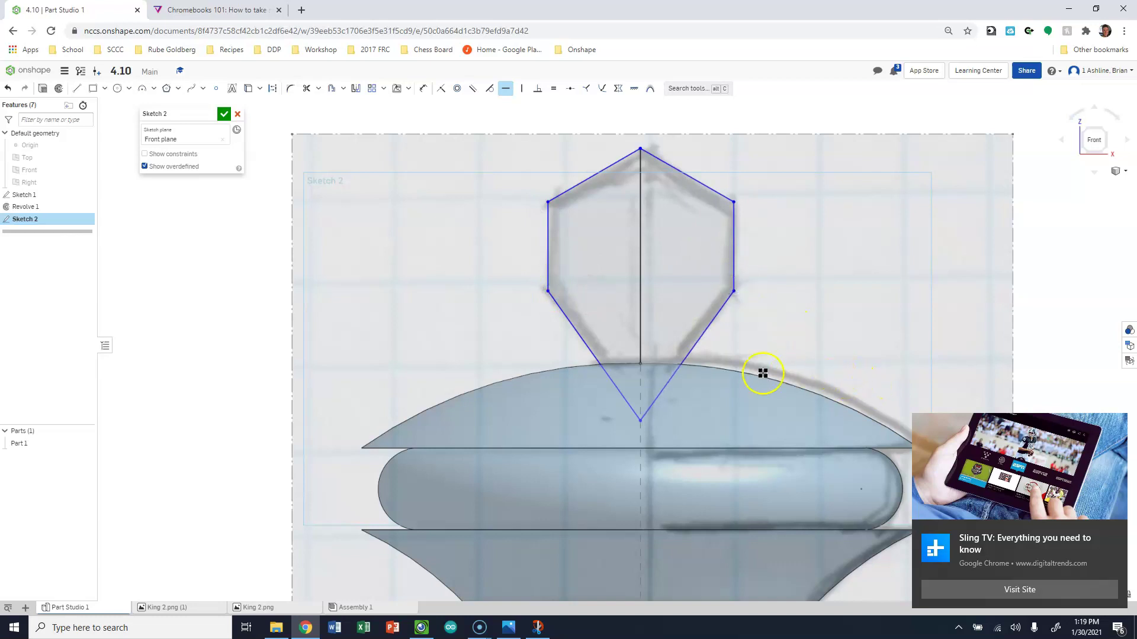
{"action": "left_click", "coordinate": [547, 293]}
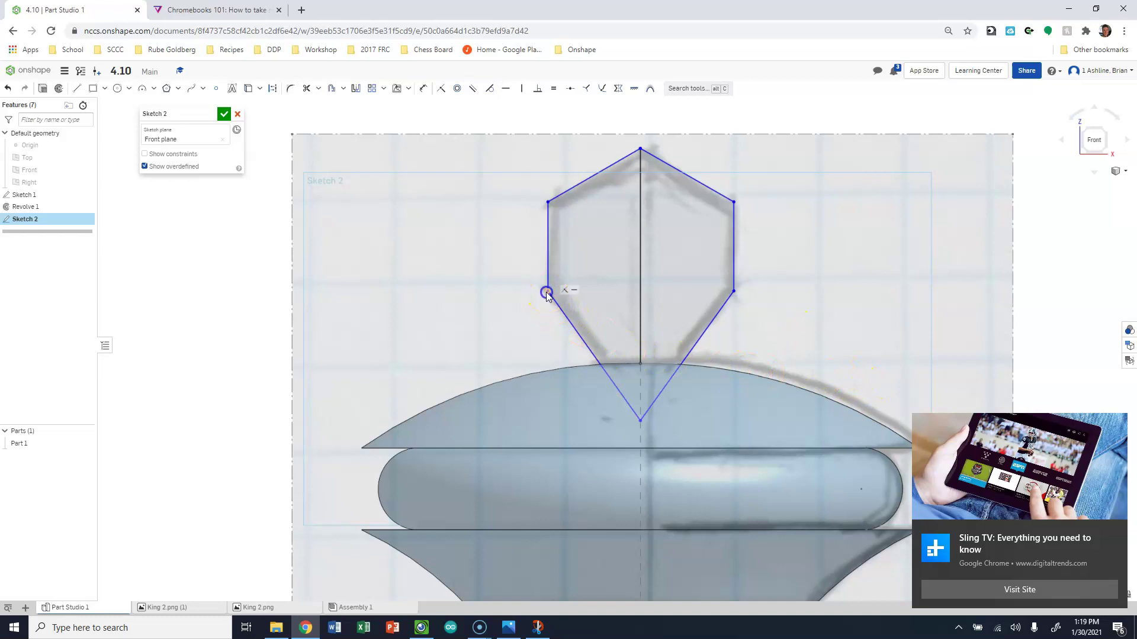
{"action": "mouse_move", "coordinate": [547, 290]}
{"action": "left_mouse_down"}
{"action": "mouse_move", "coordinate": [546, 272]}
{"action": "mouse_move", "coordinate": [547, 294]}
{"action": "left_mouse_up"}
{"action": "left_click", "coordinate": [584, 278]}
Dimension the ornament's left side 0.25 in from the centreline.
{"action": "key", "text": "u"}
{"action": "left_click", "coordinate": [547, 227]}
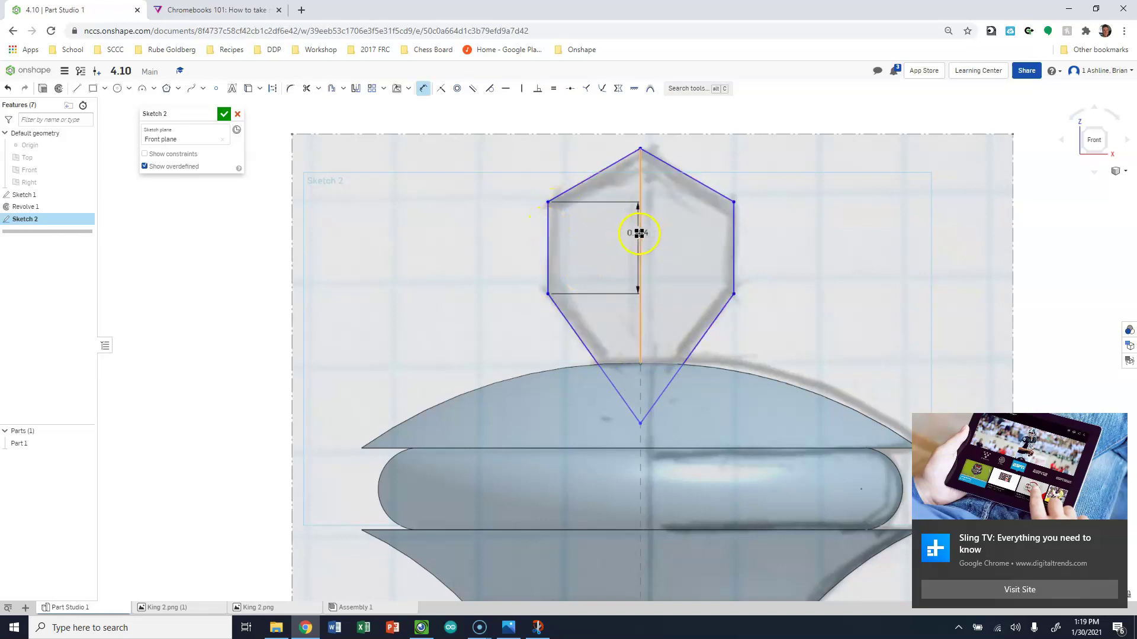
{"action": "left_click", "coordinate": [639, 233]}
{"action": "left_click", "coordinate": [598, 233]}
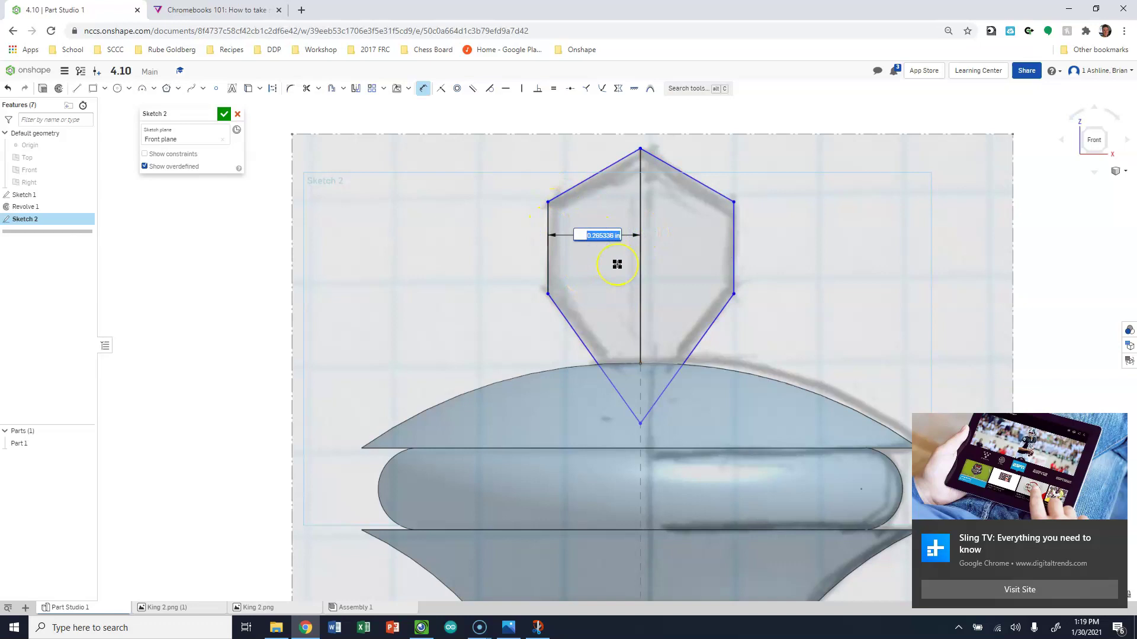
{"action": "type", "text": ".25"}
{"action": "key", "text": "Return"}
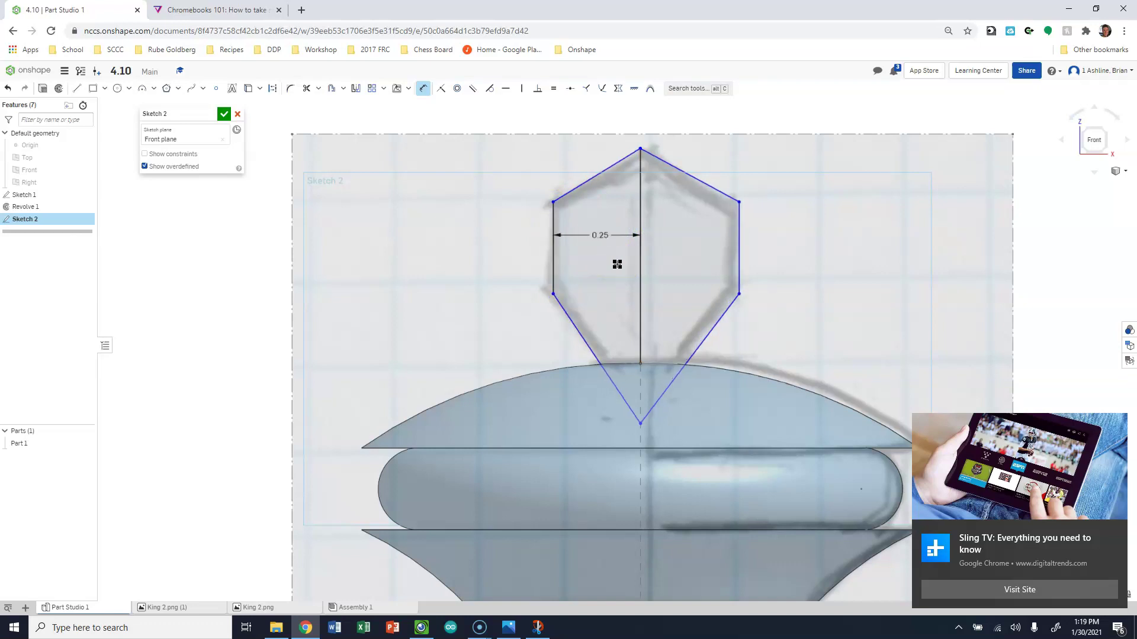
Dimension the ornament's right side 0.25 in from the centreline and finish the sketch.
{"action": "left_click", "coordinate": [641, 263]}
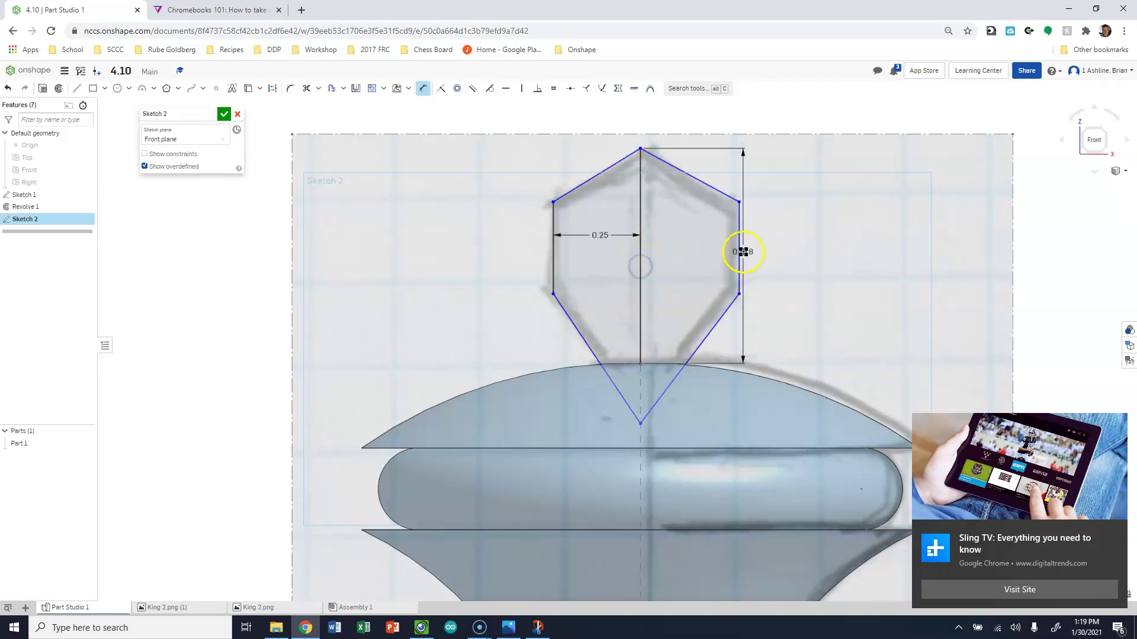
{"action": "left_click", "coordinate": [740, 251]}
{"action": "left_click", "coordinate": [680, 237]}
{"action": "type", "text": ".25"}
{"action": "key", "text": "Return"}
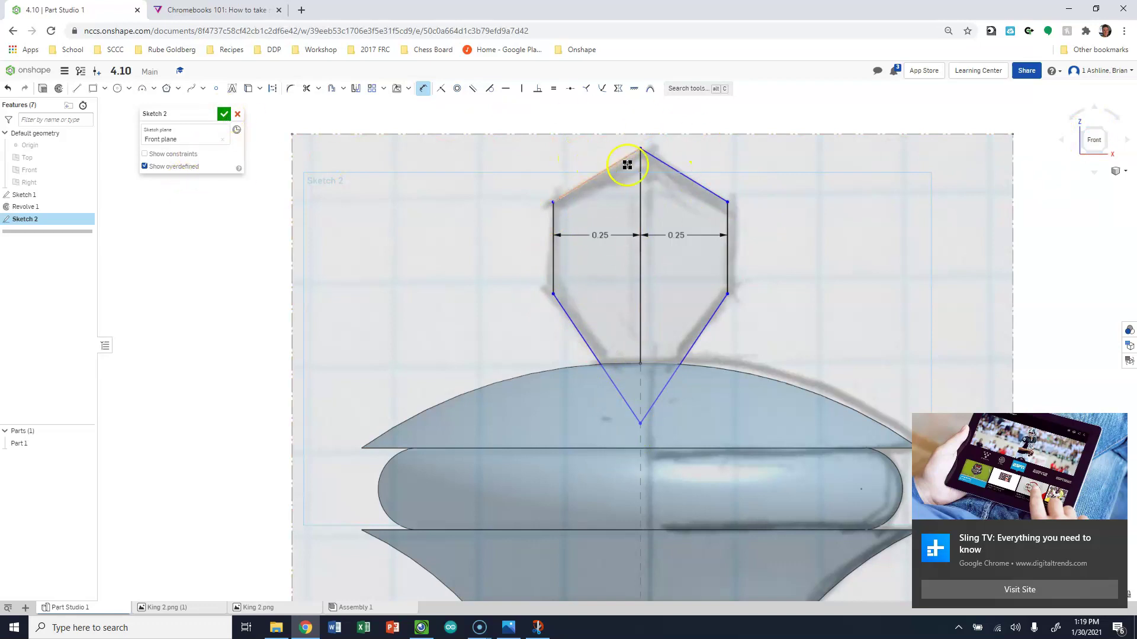
{"action": "left_click", "coordinate": [226, 115]}
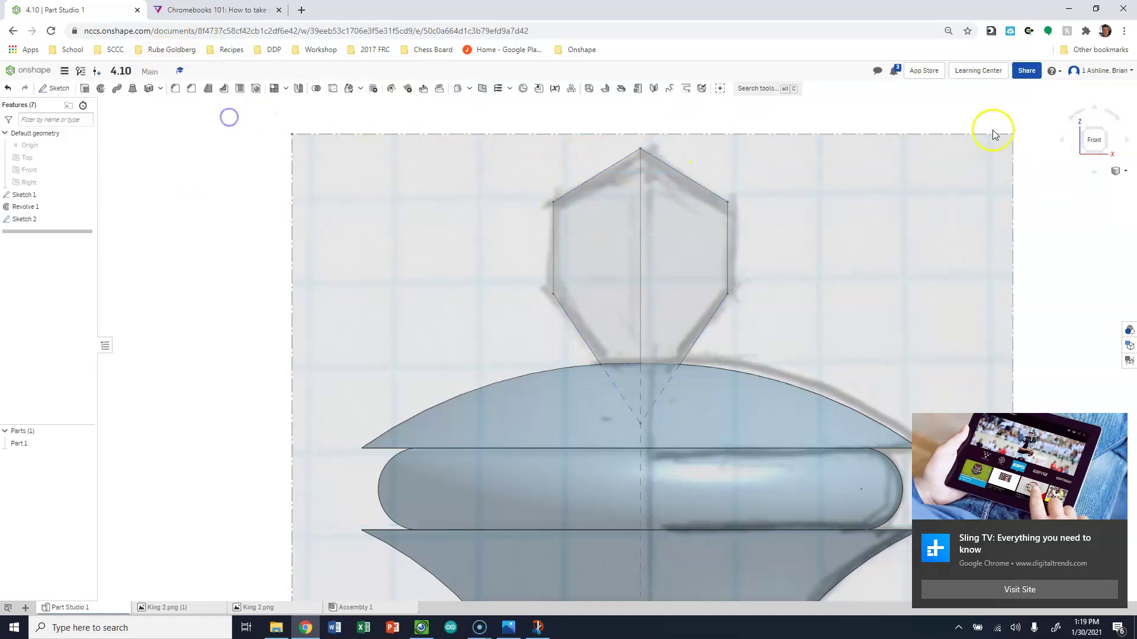
Hide Sketch 1 so that only the ornament sketch remains displayed on the revolved body.
{"action": "left_click", "coordinate": [1119, 121]}
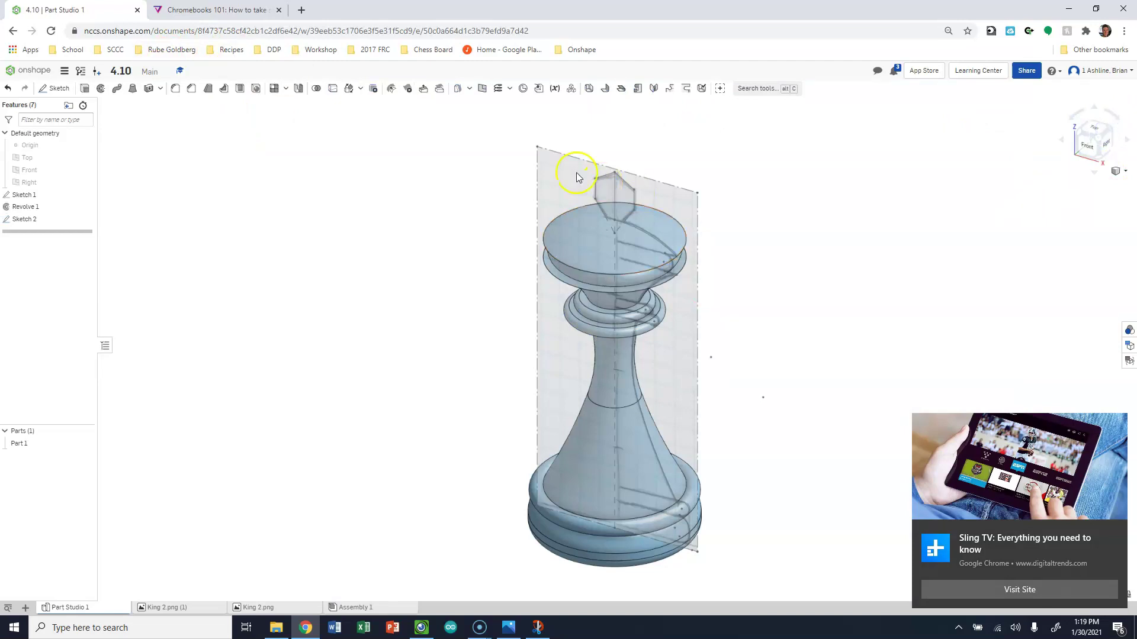
{"action": "scroll", "coordinate": [590, 174], "scroll_direction": "down", "scroll_amount": 2}
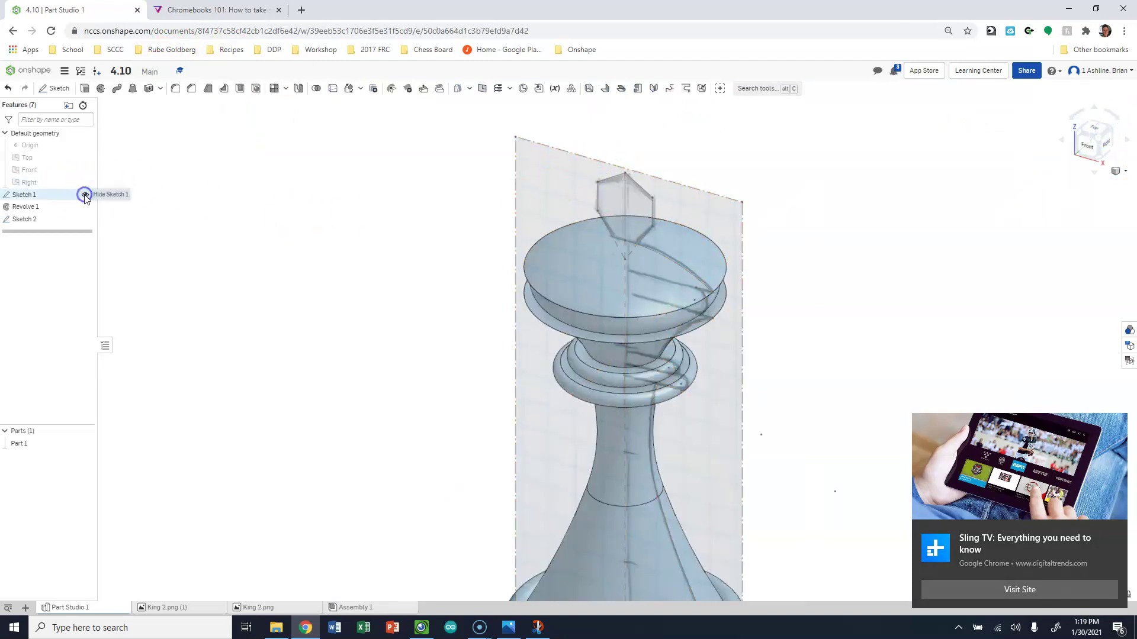
{"action": "left_click", "coordinate": [85, 195]}
{"action": "scroll", "coordinate": [610, 145], "scroll_direction": "down", "scroll_amount": 3}
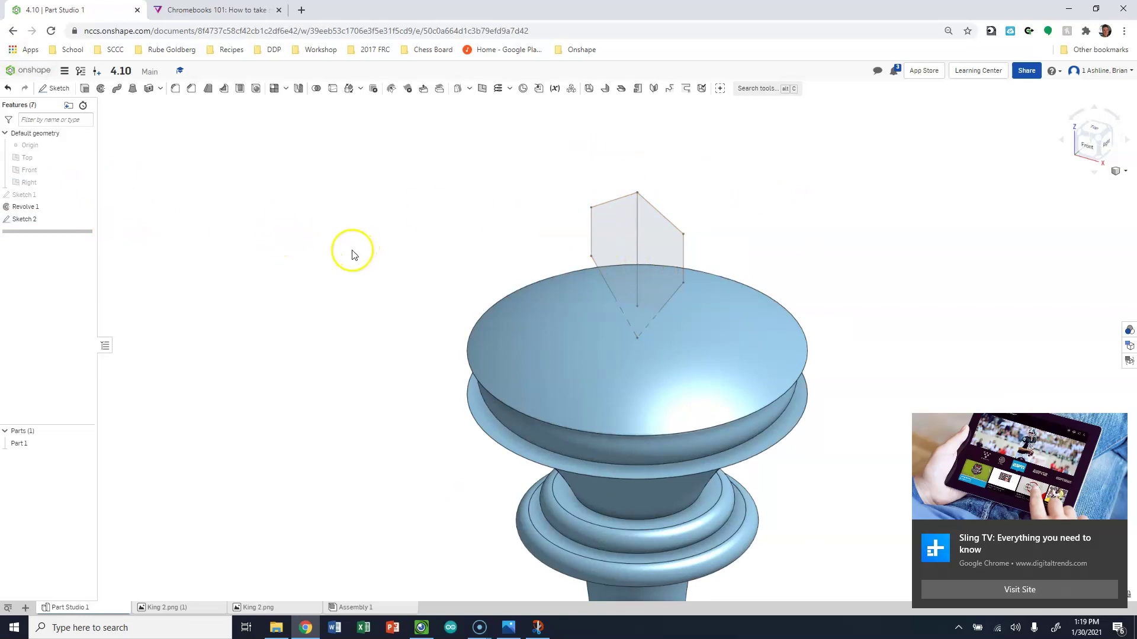
Extrude the ornament profile 0.1 in toward the front as a blind extrusion added to Part 1.
{"action": "key", "text": "shift+e"}
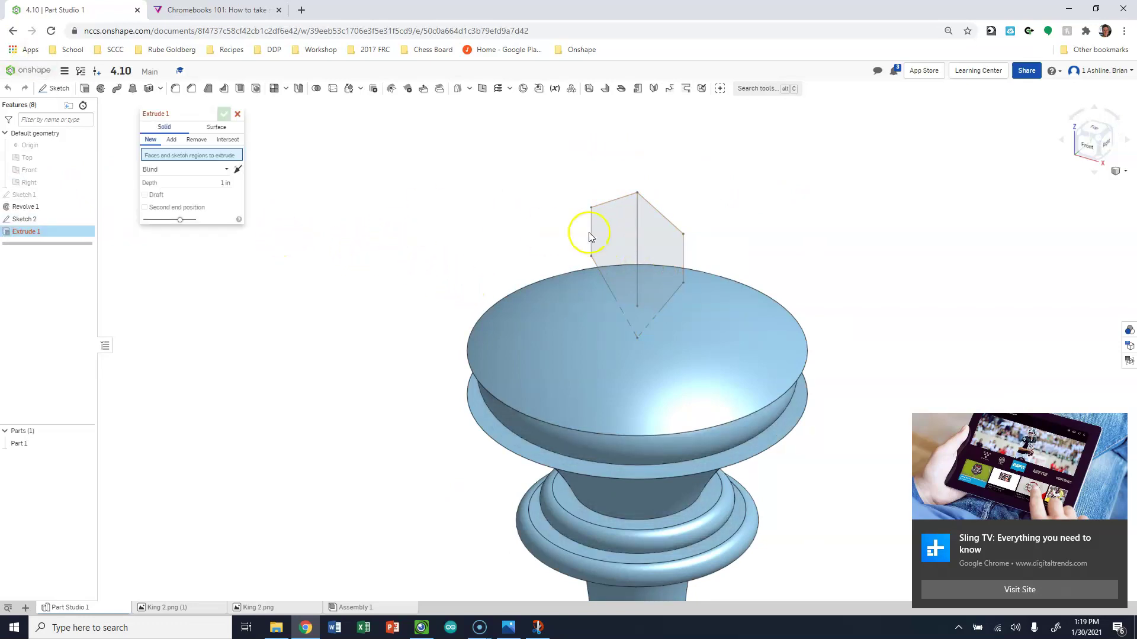
{"action": "left_click", "coordinate": [663, 247]}
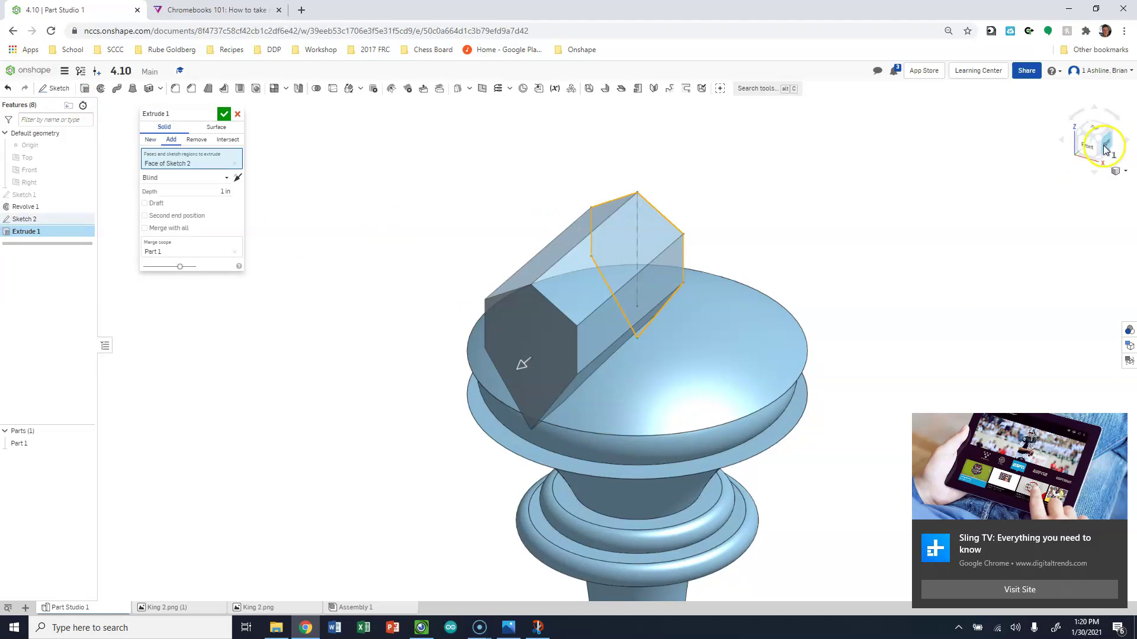
{"action": "left_click", "coordinate": [1105, 149]}
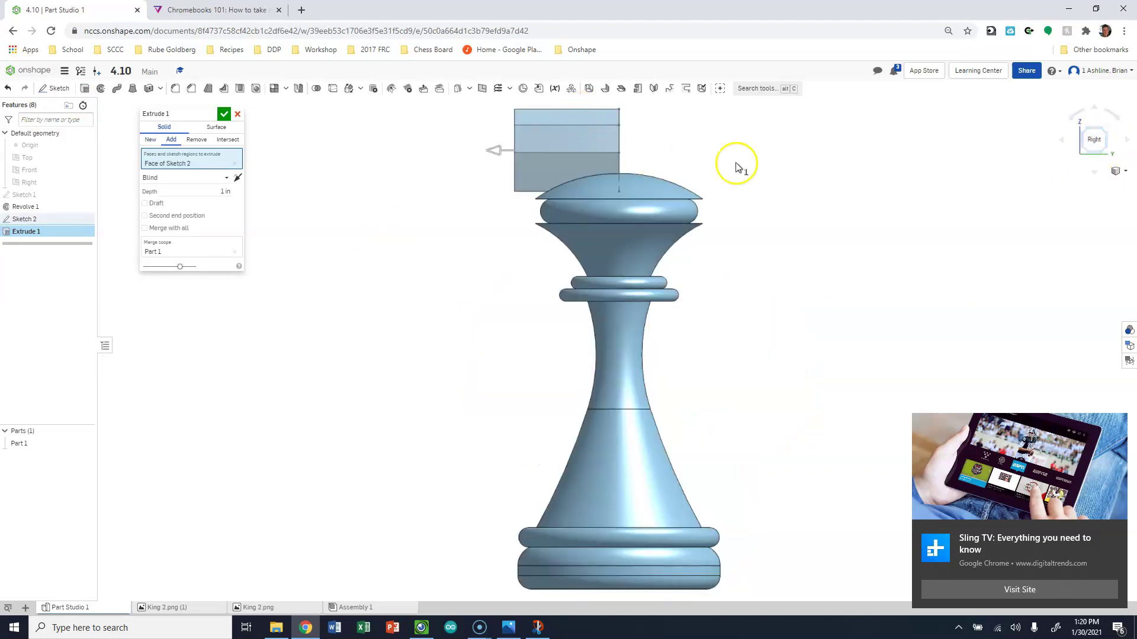
{"action": "left_click", "coordinate": [236, 178]}
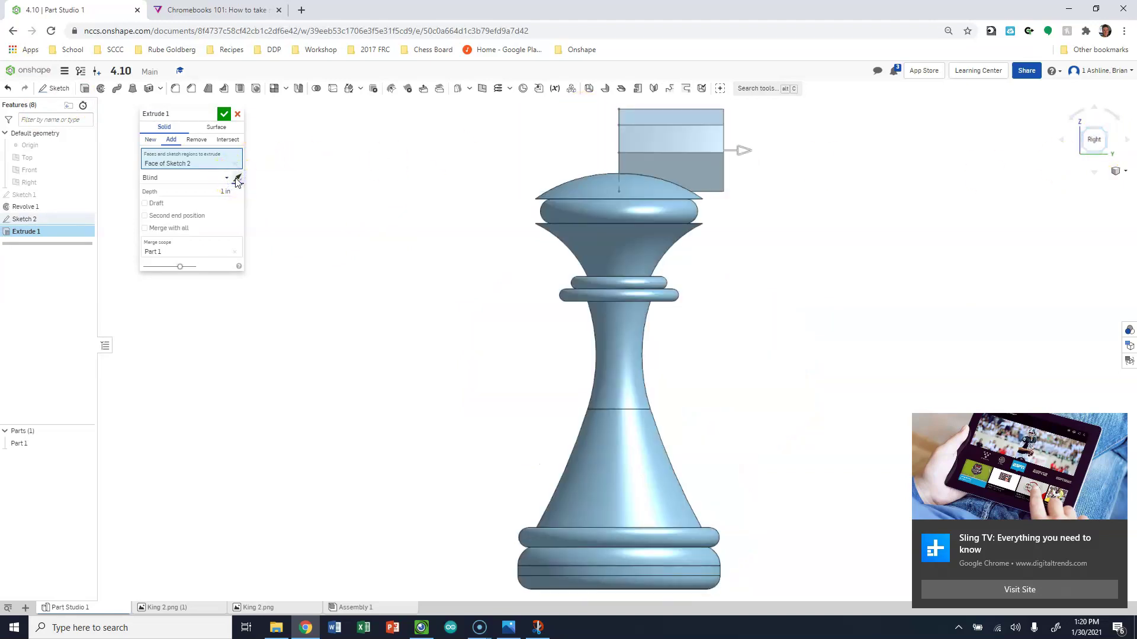
{"action": "left_click", "coordinate": [236, 179]}
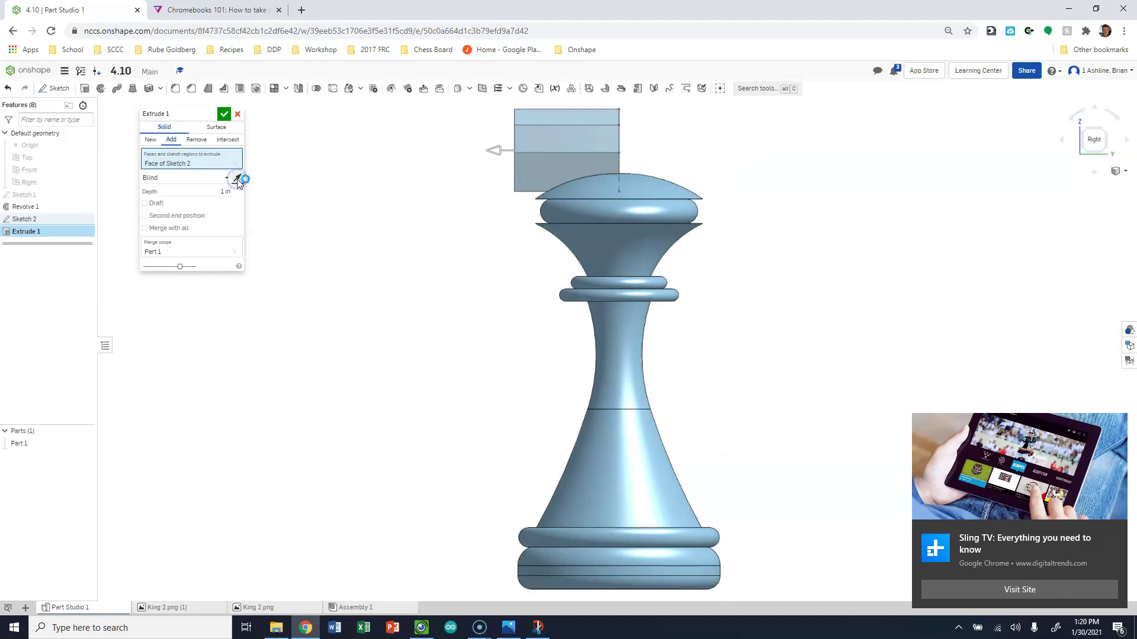
{"action": "left_click", "coordinate": [236, 179]}
{"action": "left_click", "coordinate": [236, 178]}
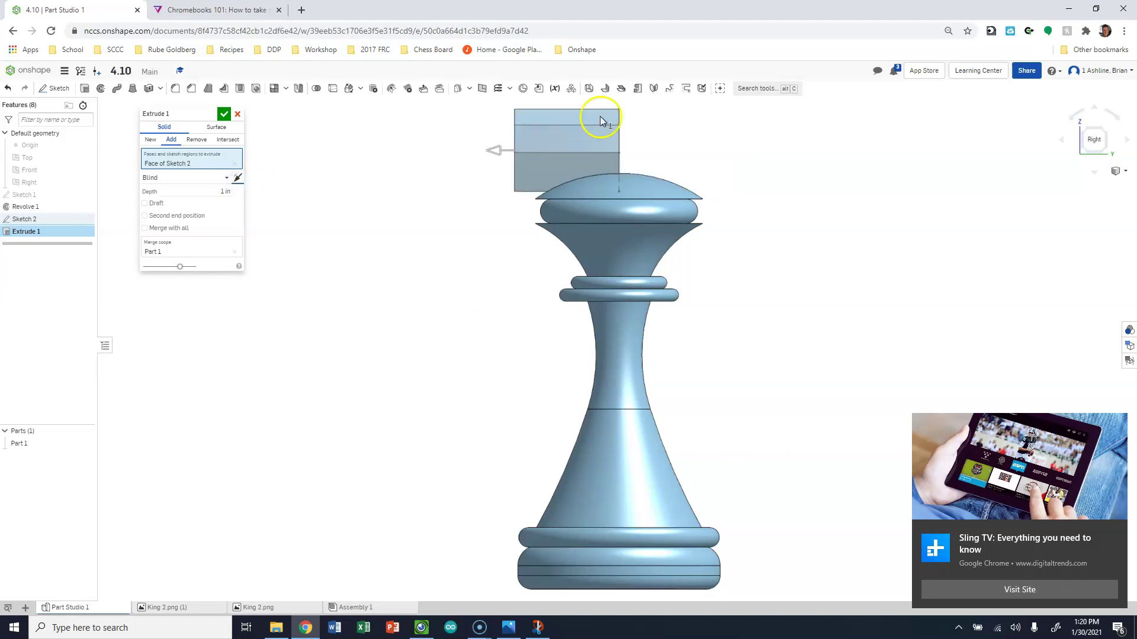
{"action": "scroll", "coordinate": [602, 119], "scroll_direction": "down", "scroll_amount": 3}
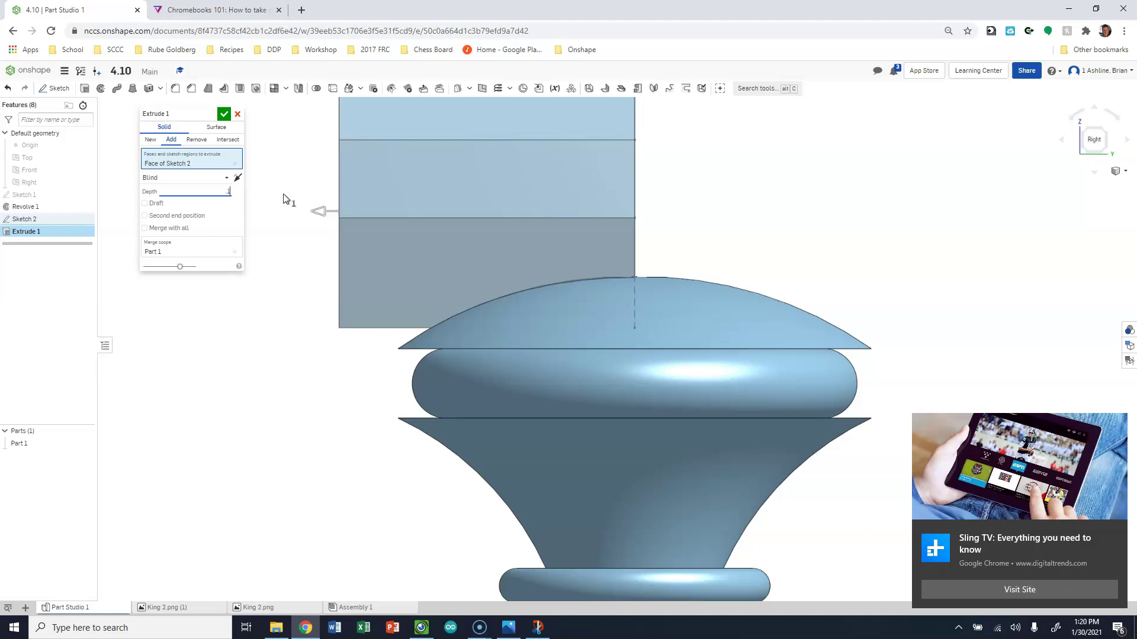
{"action": "type", "text": "0.1"}
{"action": "key", "text": "Return"}
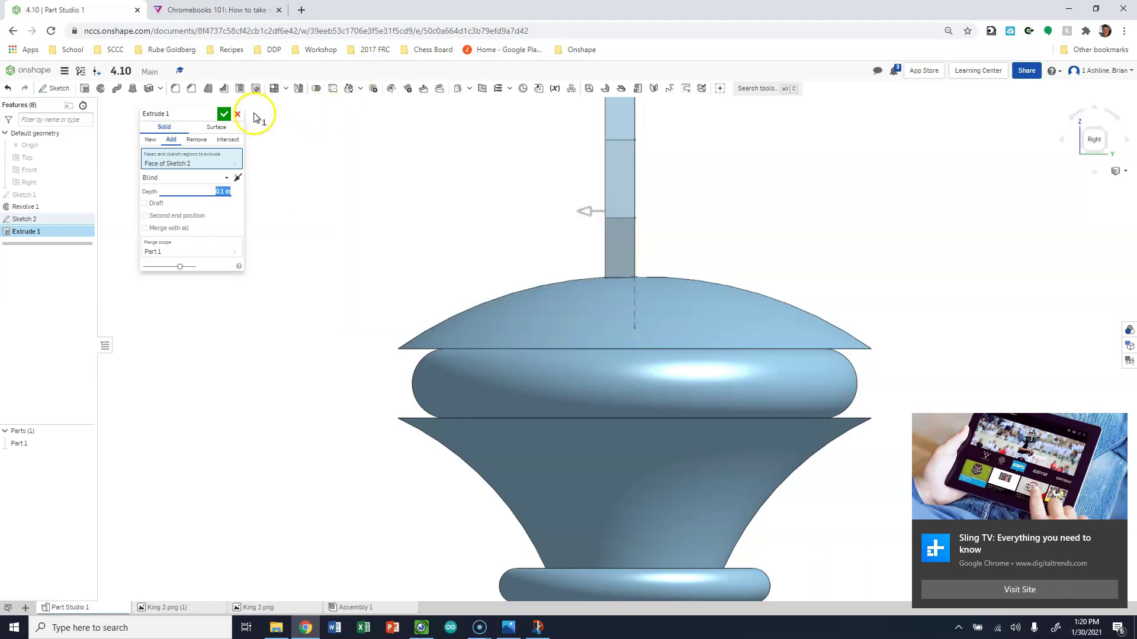
{"action": "left_click", "coordinate": [223, 113]}
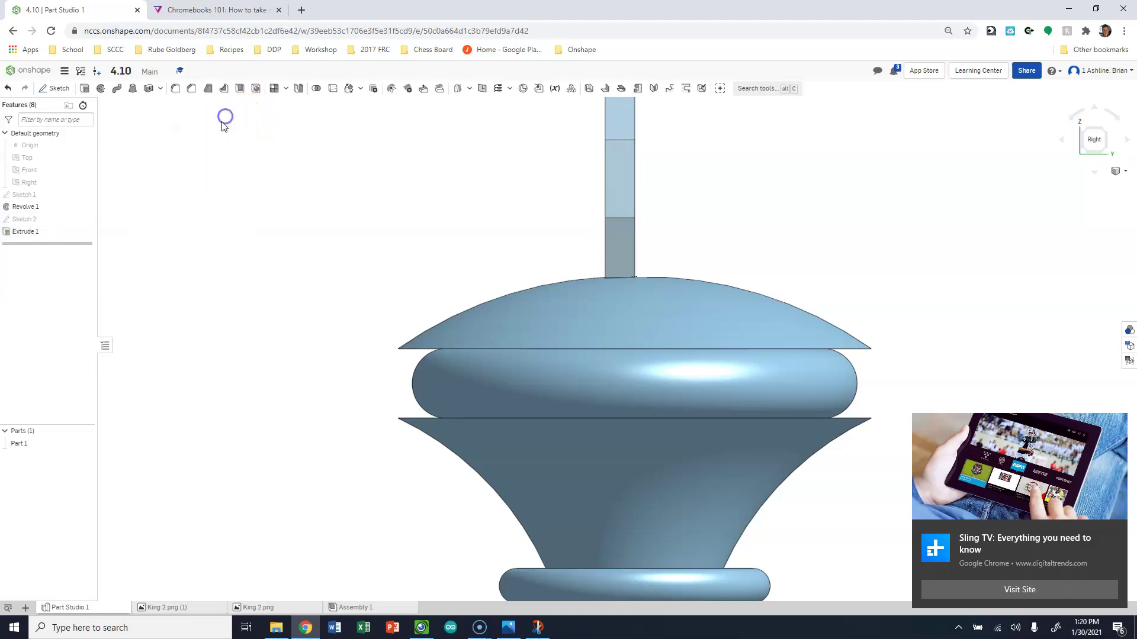
Extrude the ornament's back face another 0.1 in, added to Part 1, to thicken it symmetrically about the body's centre.
{"action": "left_click", "coordinate": [1105, 128]}
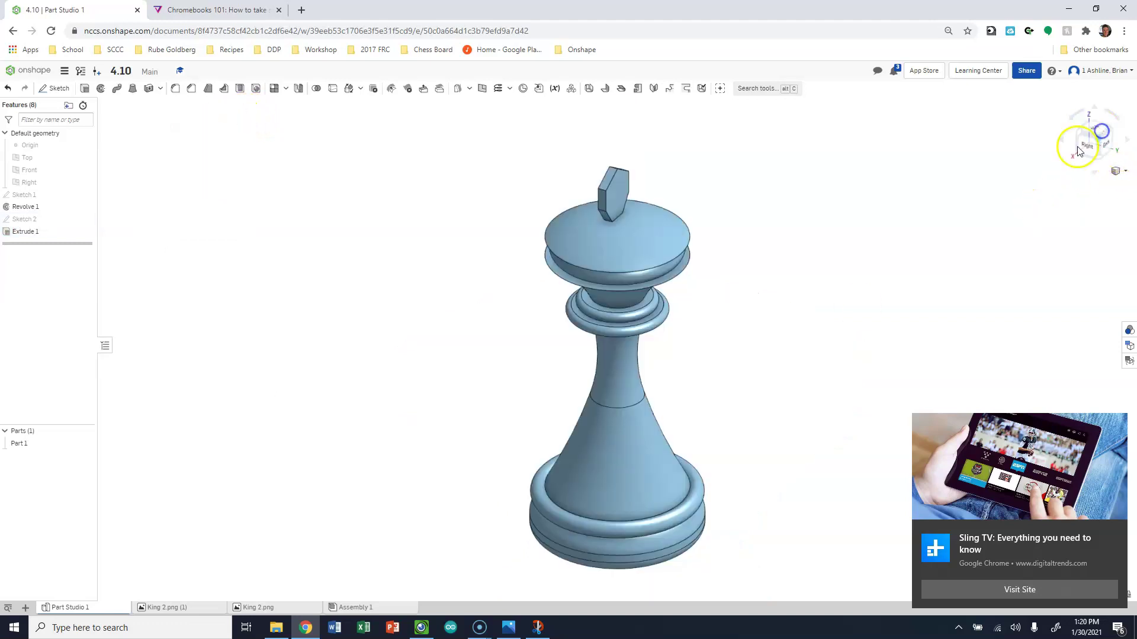
{"action": "scroll", "coordinate": [604, 164], "scroll_direction": "up", "scroll_amount": 3}
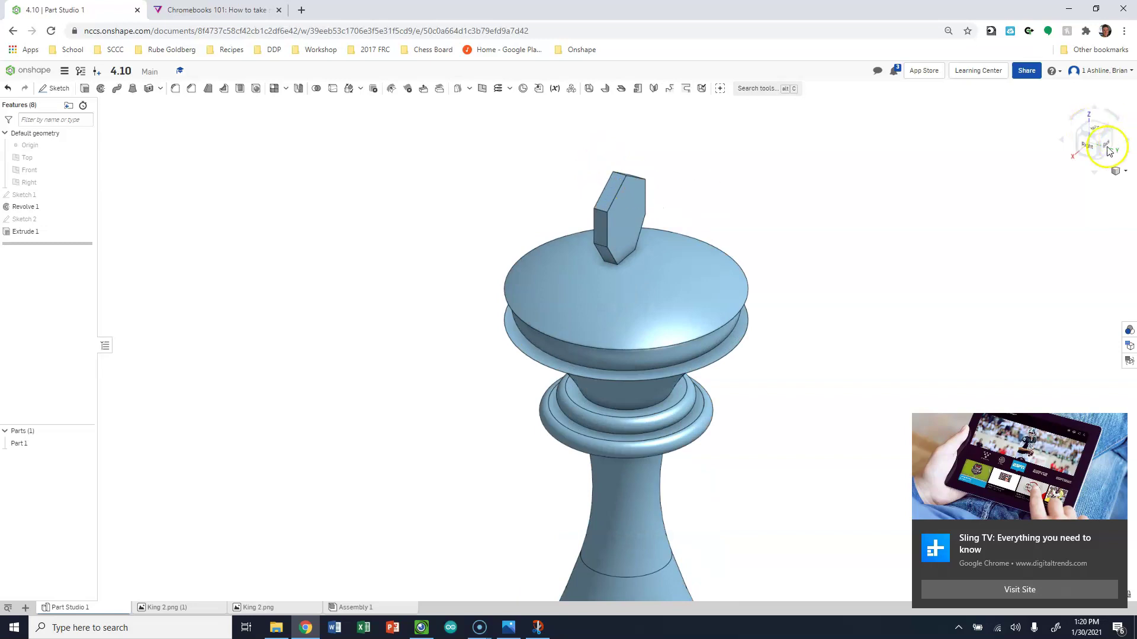
{"action": "left_click", "coordinate": [1109, 151]}
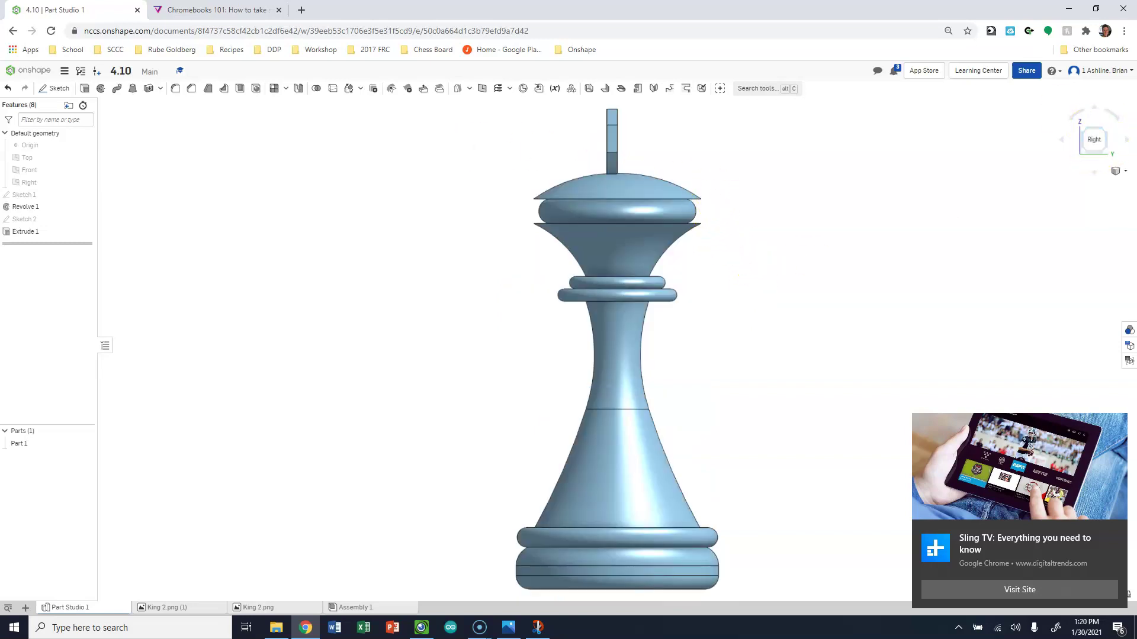
{"action": "left_click", "coordinate": [1107, 129]}
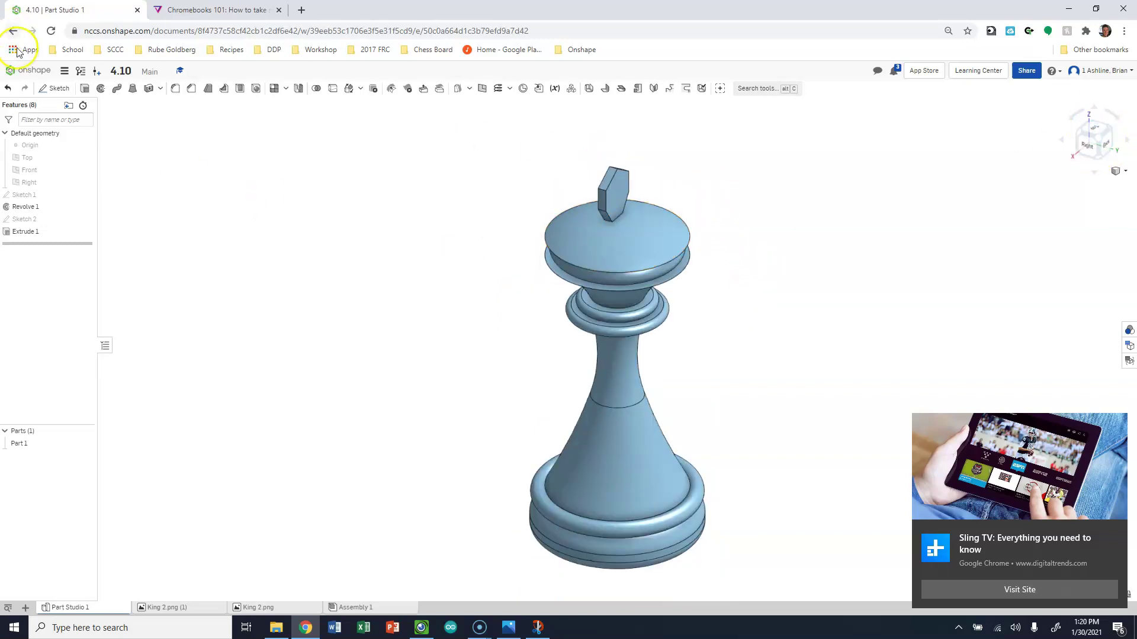
{"action": "left_click", "coordinate": [84, 89]}
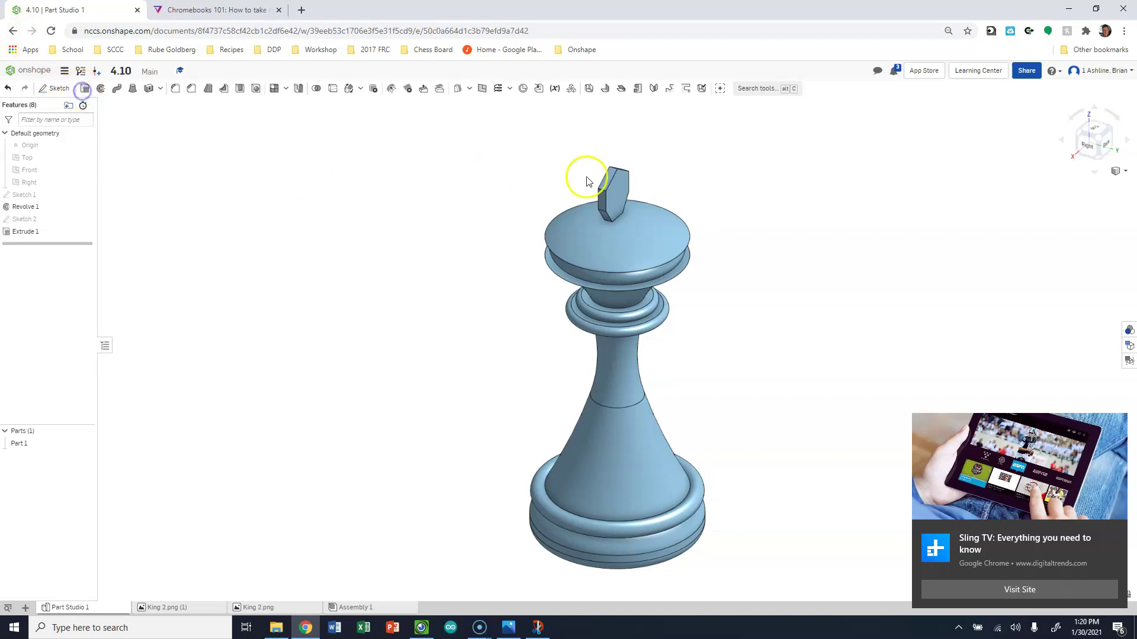
{"action": "left_click", "coordinate": [620, 193]}
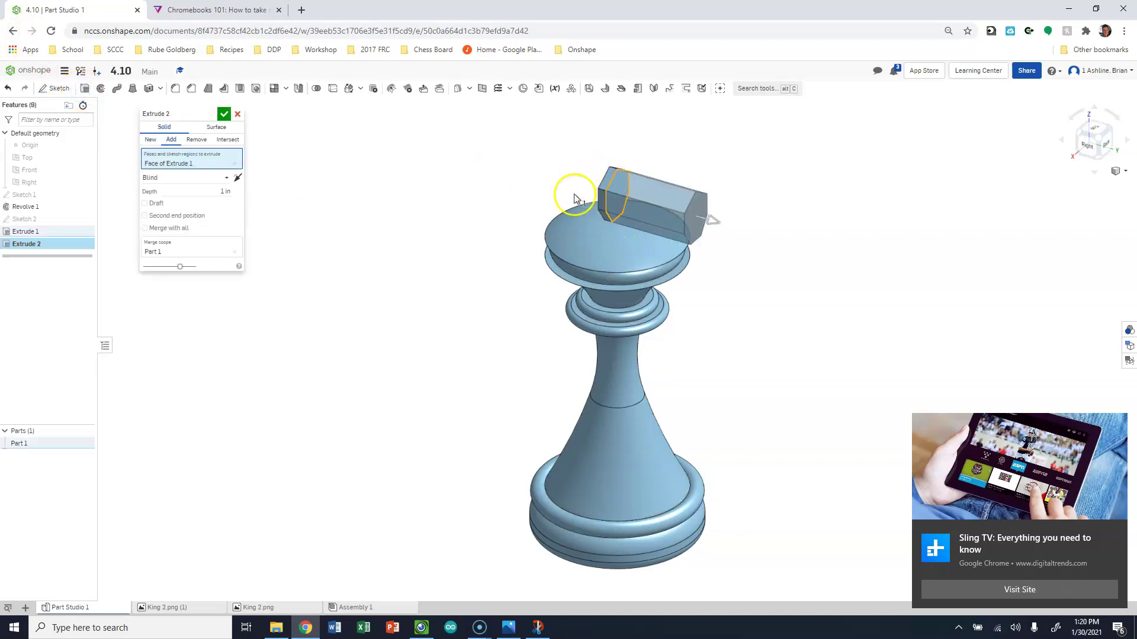
{"action": "key", "text": "BackSpace"}
{"action": "type", "text": "0.1"}
{"action": "key", "text": "Return"}
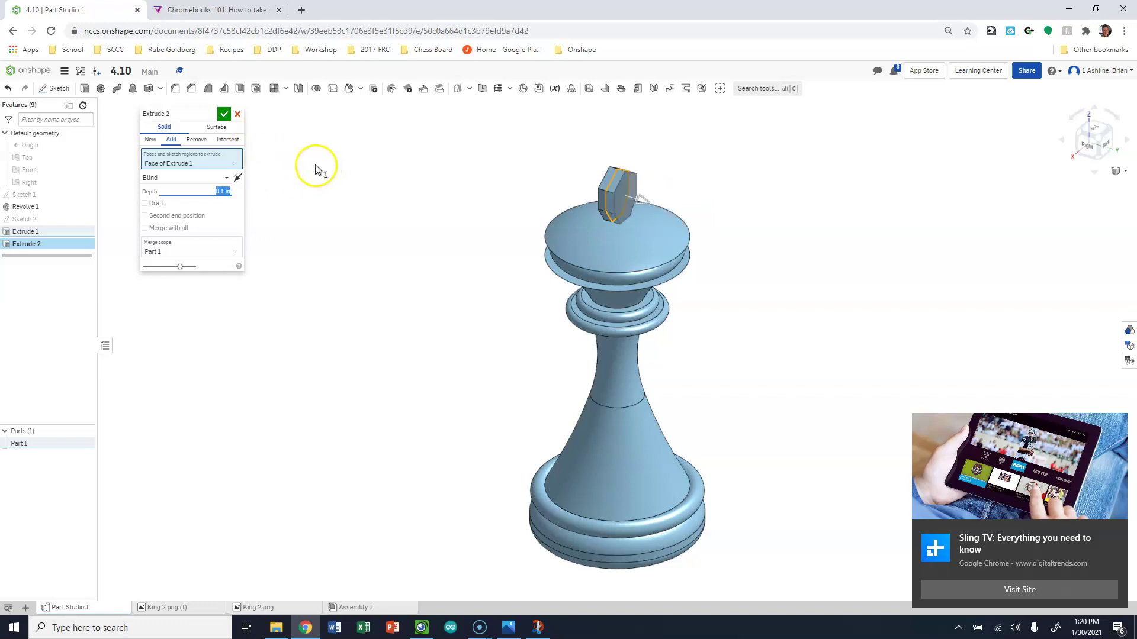
{"action": "left_click", "coordinate": [223, 114]}
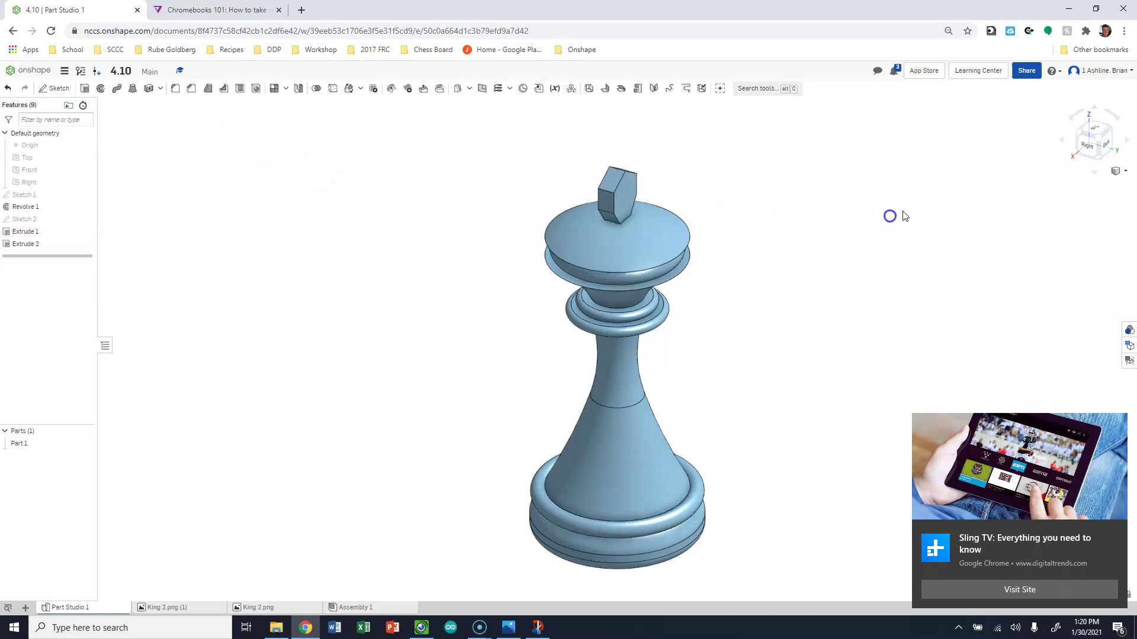
{"action": "left_click", "coordinate": [1086, 145]}
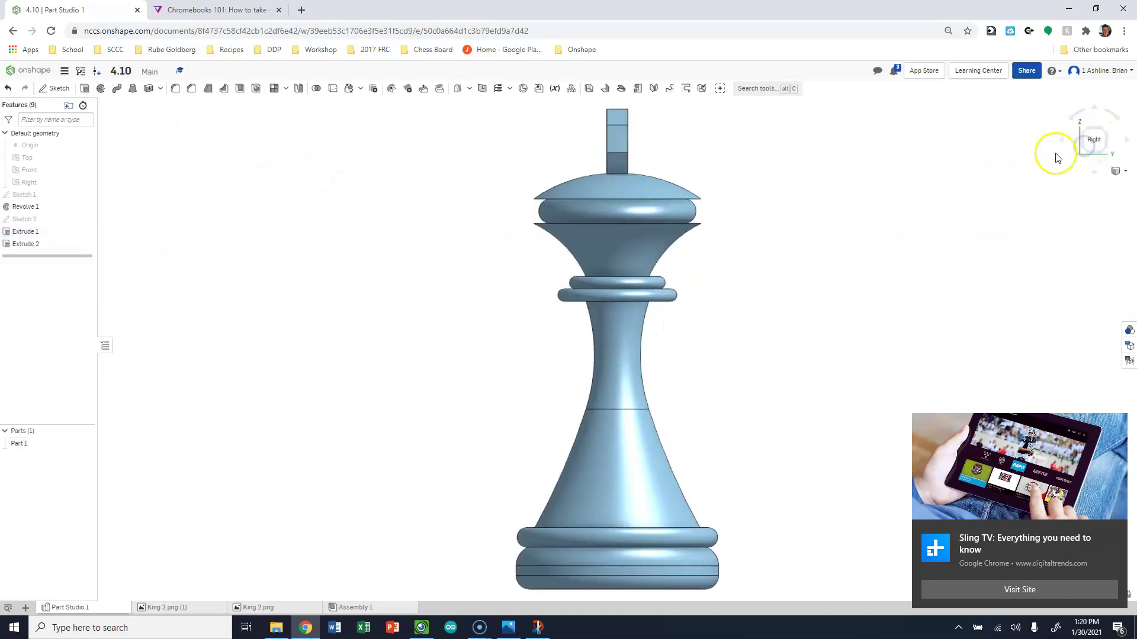
Examine from angled and side views how the ornament's bottom edge meets the domed top of the king's head.
{"action": "left_click", "coordinate": [1078, 121]}
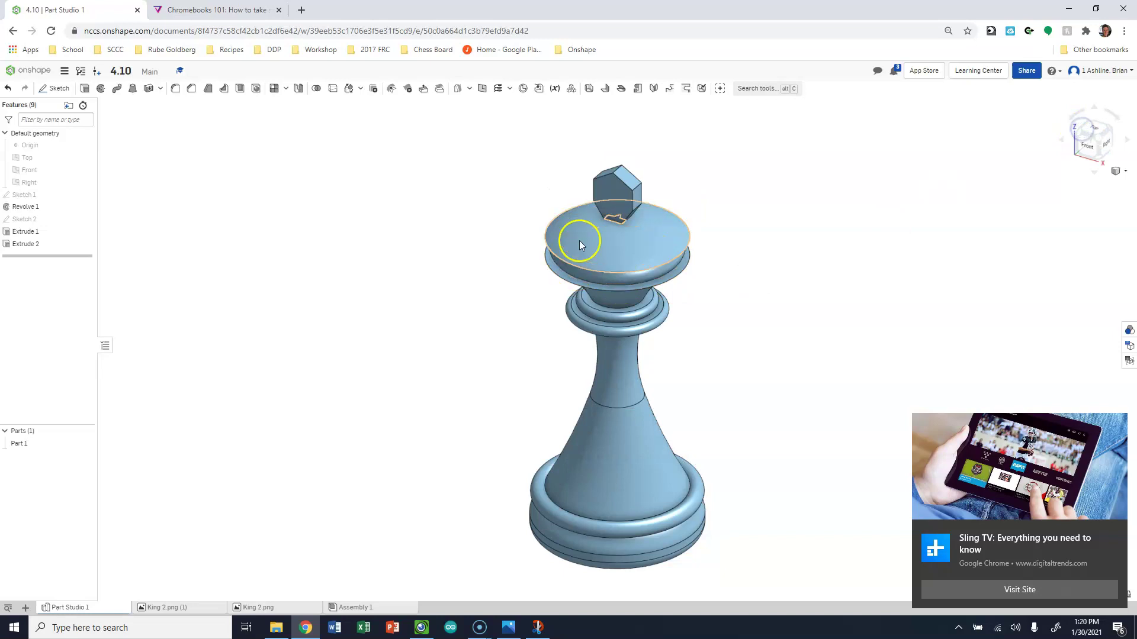
{"action": "scroll", "coordinate": [611, 229], "scroll_direction": "up", "scroll_amount": 3}
{"action": "scroll", "coordinate": [609, 226], "scroll_direction": "up", "scroll_amount": 5}
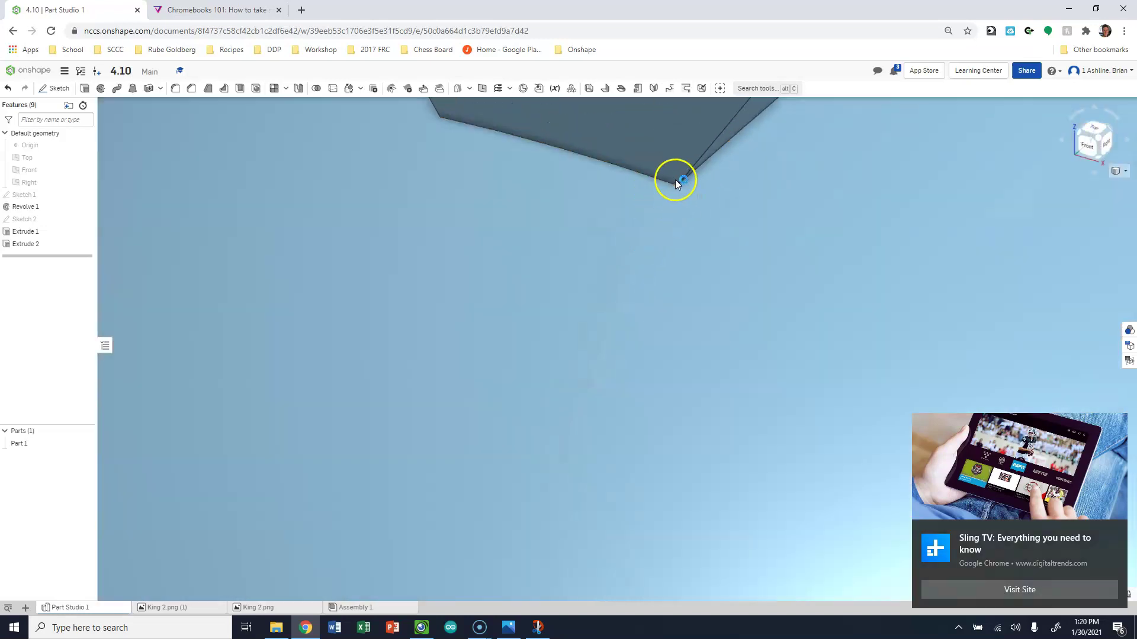
{"action": "scroll", "coordinate": [644, 224], "scroll_direction": "down", "scroll_amount": 3}
{"action": "scroll", "coordinate": [644, 224], "scroll_direction": "down", "scroll_amount": 3}
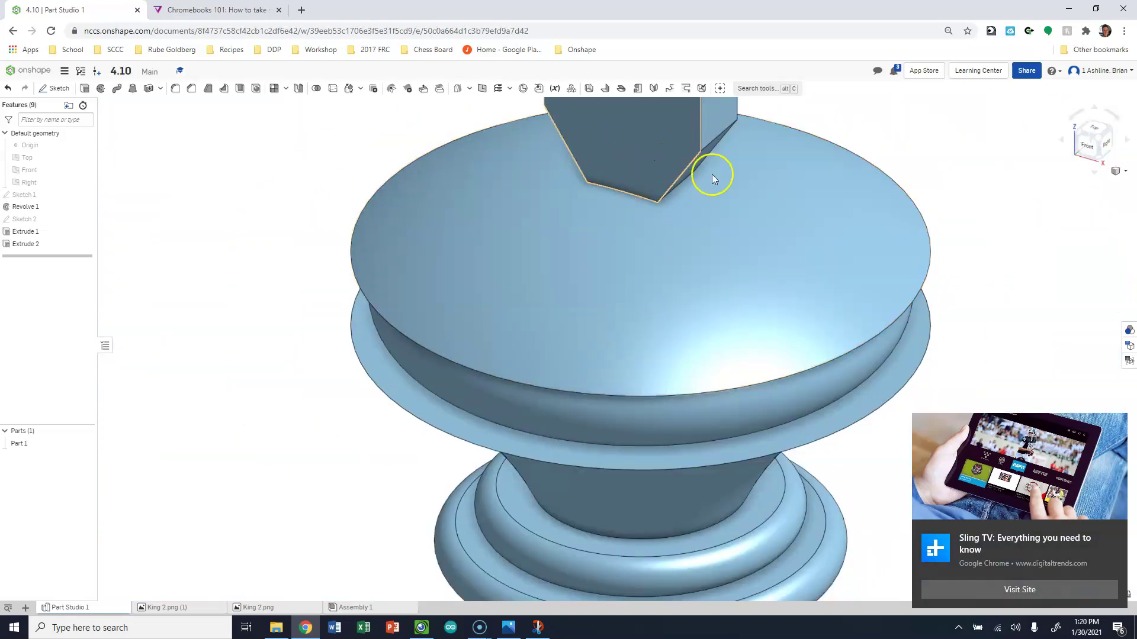
{"action": "left_click", "coordinate": [1111, 134]}
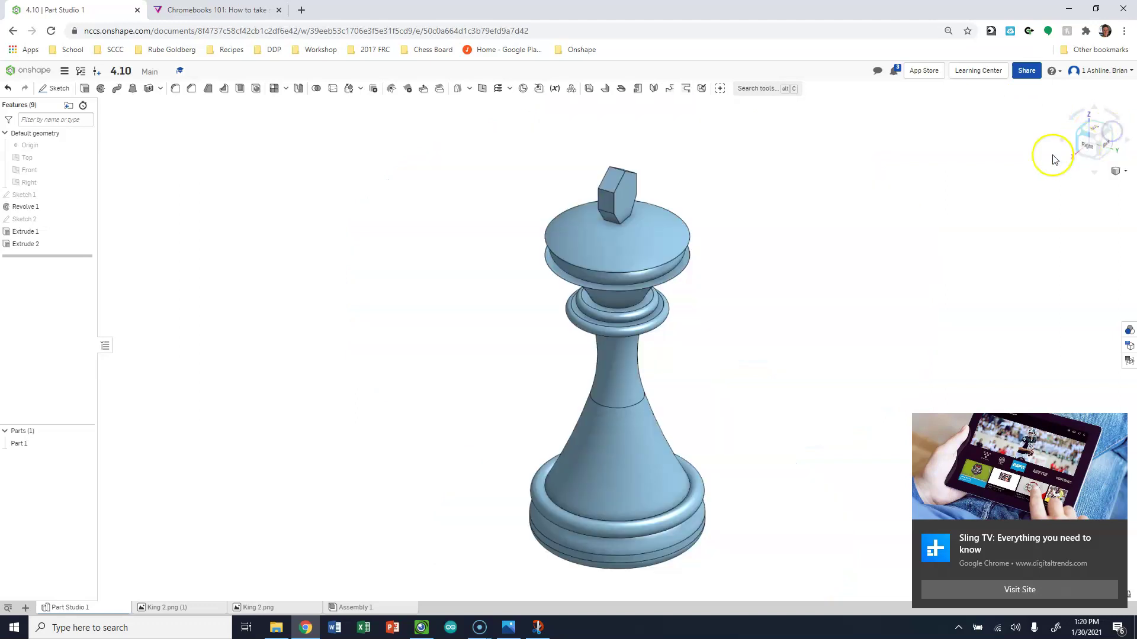
{"action": "scroll", "coordinate": [601, 210], "scroll_direction": "up", "scroll_amount": 5}
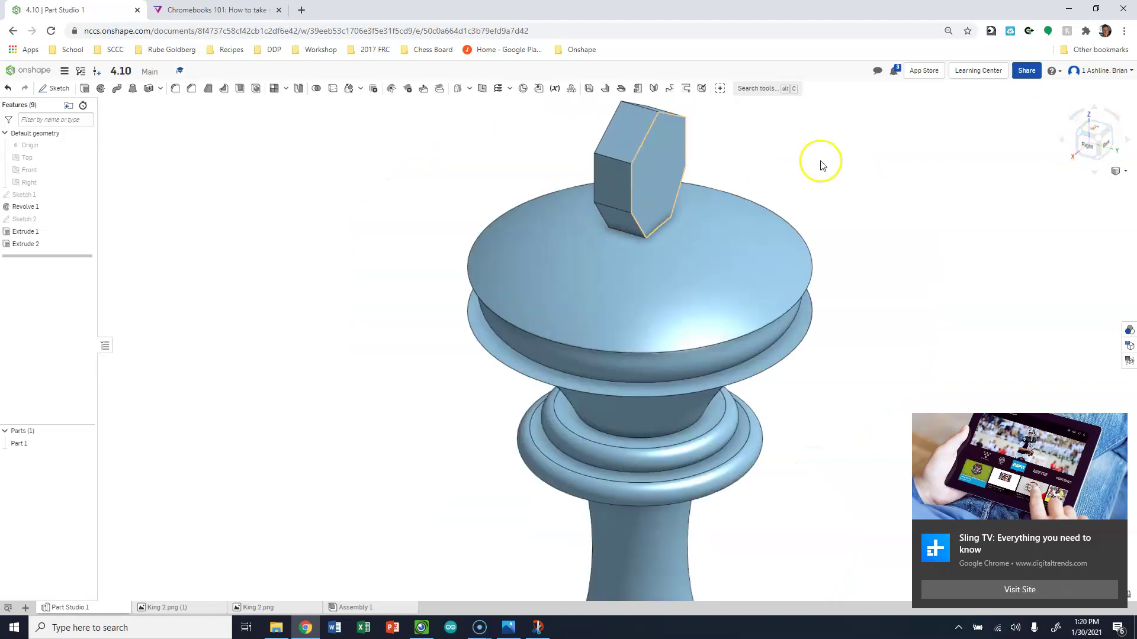
{"action": "left_click", "coordinate": [1086, 148]}
{"action": "scroll", "coordinate": [641, 193], "scroll_direction": "up", "scroll_amount": 5}
{"action": "scroll", "coordinate": [642, 195], "scroll_direction": "up", "scroll_amount": 5}
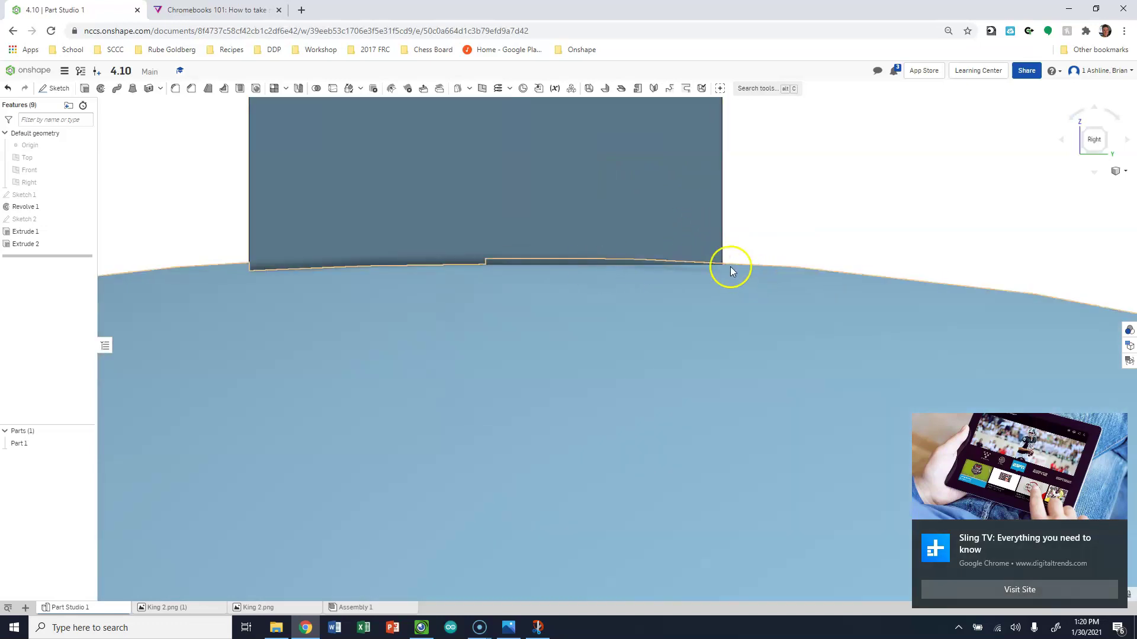
{"action": "scroll", "coordinate": [732, 220], "scroll_direction": "down", "scroll_amount": 5}
{"action": "scroll", "coordinate": [796, 237], "scroll_direction": "down", "scroll_amount": 5}
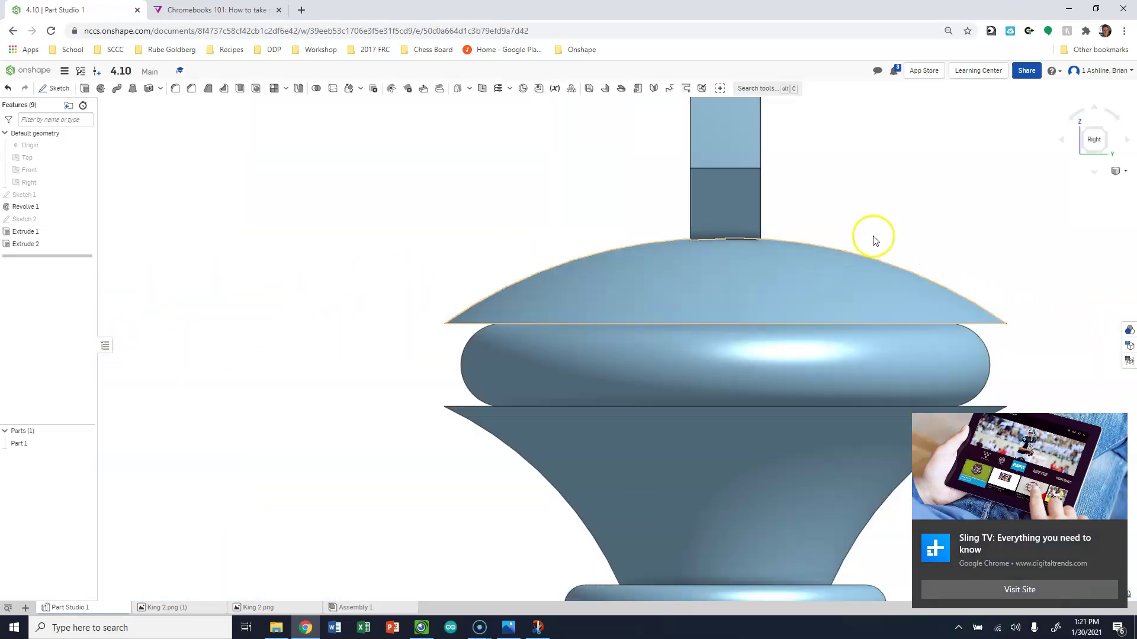
{"action": "left_click", "coordinate": [1085, 136]}
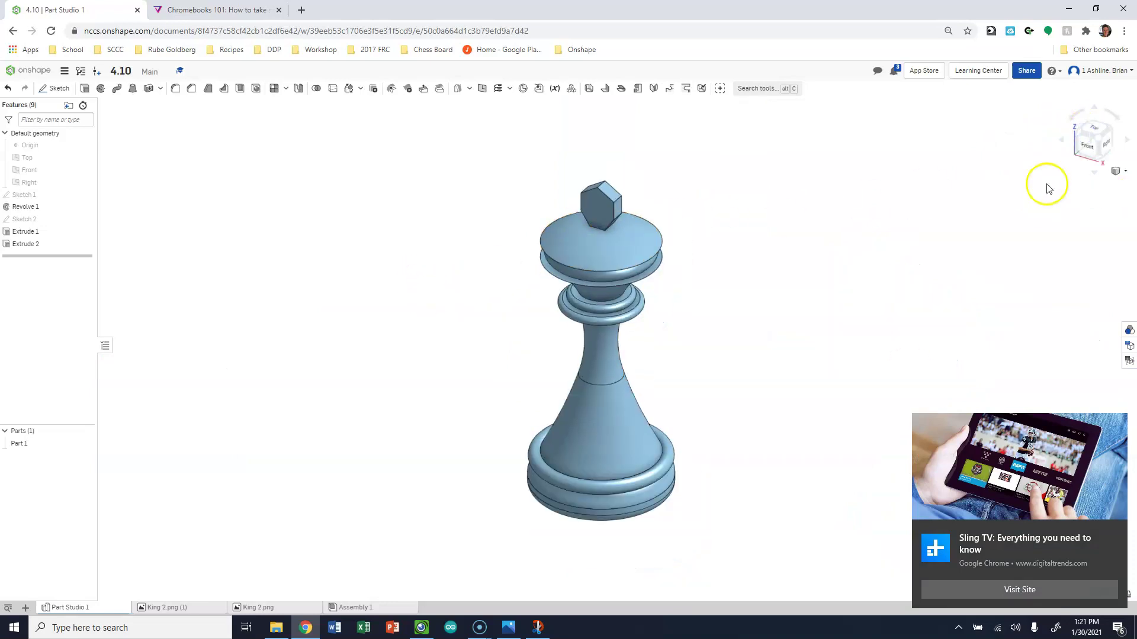
In Sketch 1, make the two profile arcs meeting at the body's seam line tangent and finish the sketch.
{"action": "left_click", "coordinate": [1087, 149]}
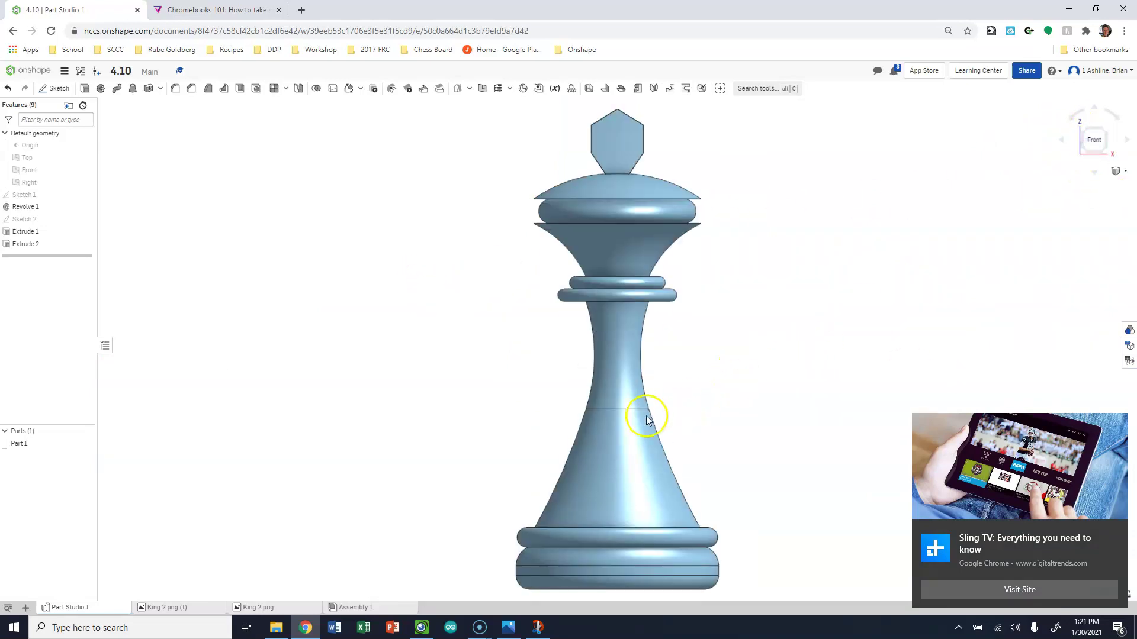
{"action": "scroll", "coordinate": [645, 418], "scroll_direction": "down", "scroll_amount": 2}
{"action": "scroll", "coordinate": [642, 429], "scroll_direction": "up", "scroll_amount": 6}
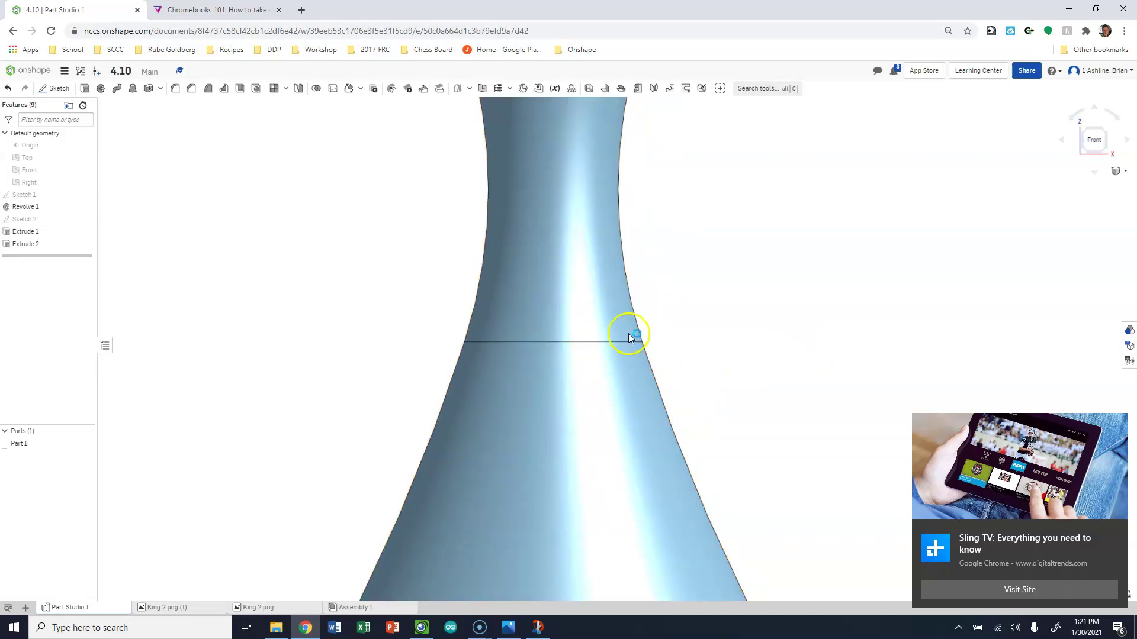
{"action": "scroll", "coordinate": [678, 381], "scroll_direction": "down", "scroll_amount": 6}
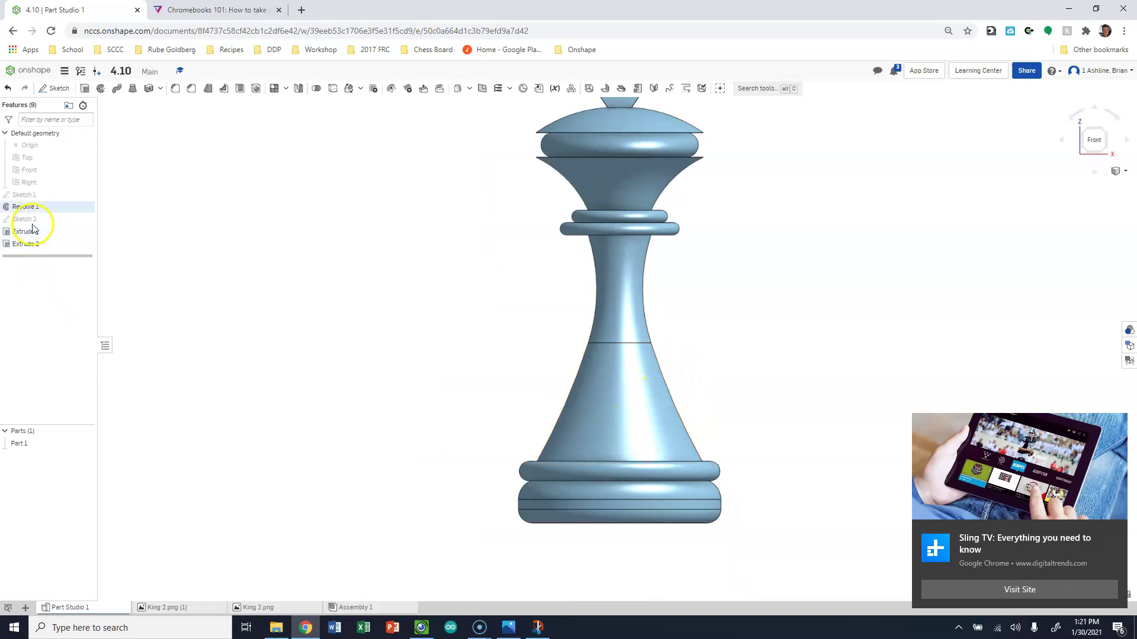
{"action": "double_click", "coordinate": [27, 196]}
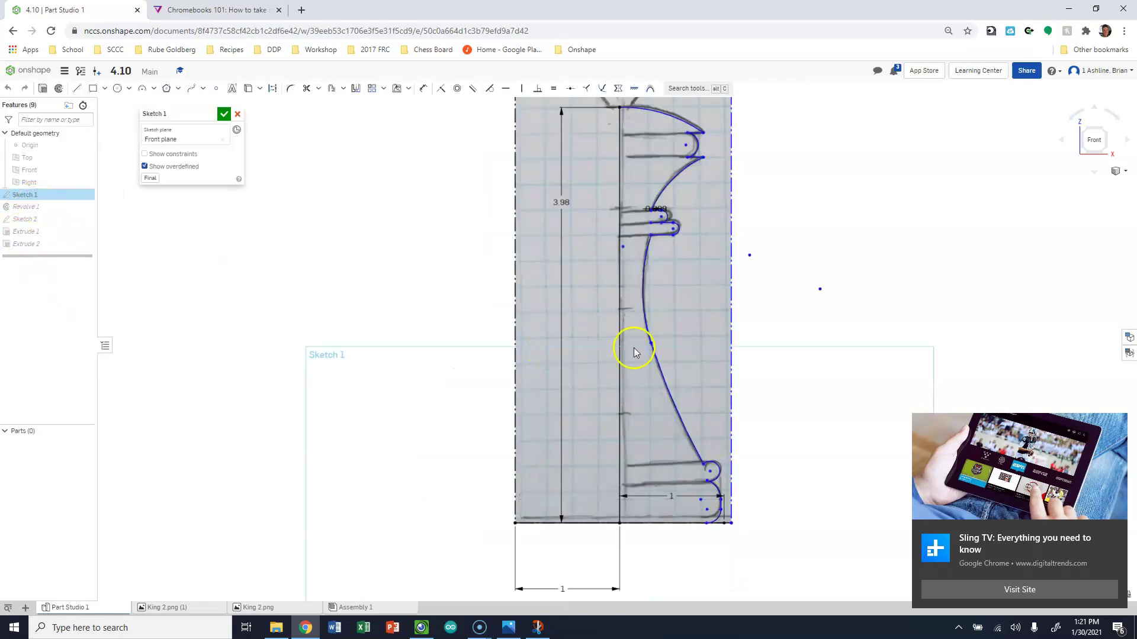
{"action": "scroll", "coordinate": [651, 349], "scroll_direction": "up", "scroll_amount": 10}
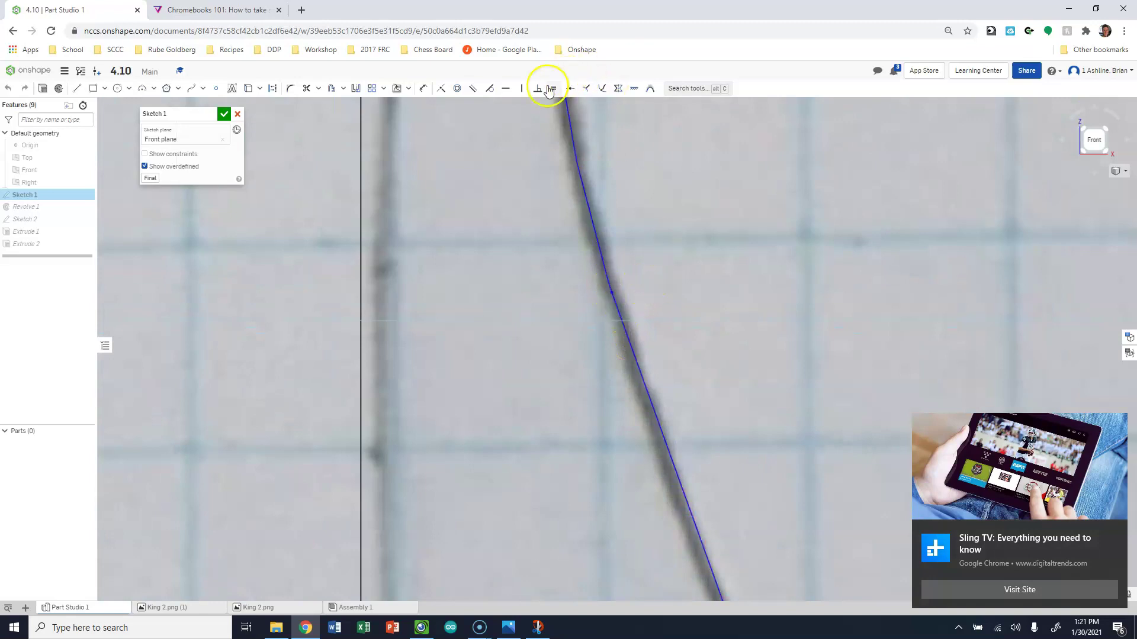
{"action": "left_click", "coordinate": [489, 89]}
{"action": "left_click", "coordinate": [600, 252]}
{"action": "left_click", "coordinate": [619, 305]}
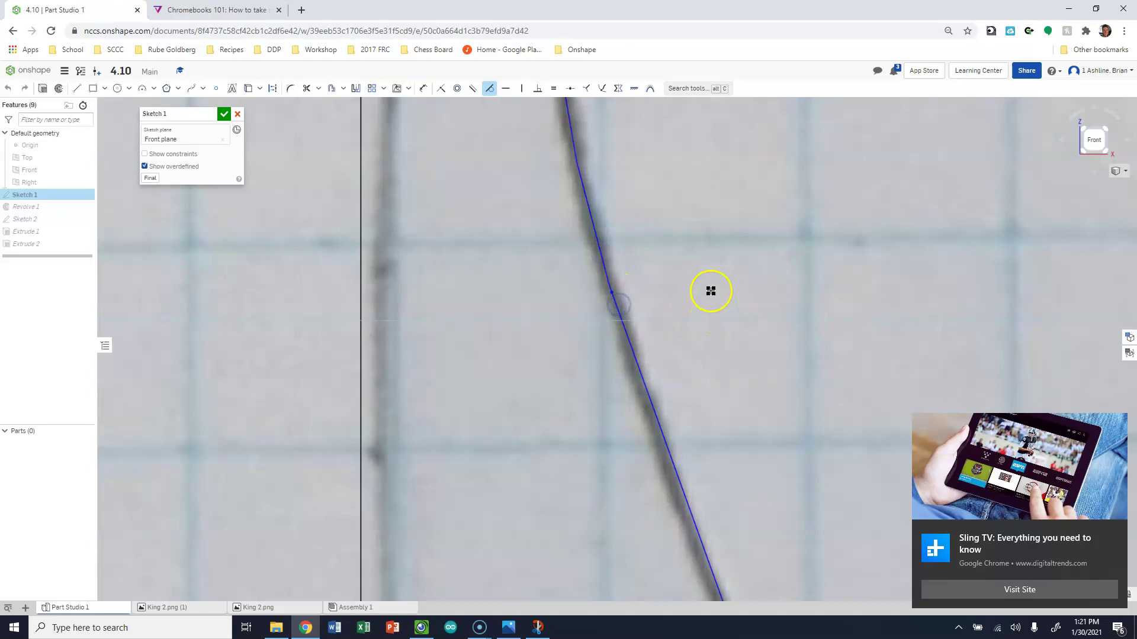
{"action": "scroll", "coordinate": [705, 296], "scroll_direction": "down", "scroll_amount": 5}
{"action": "left_click", "coordinate": [224, 117]}
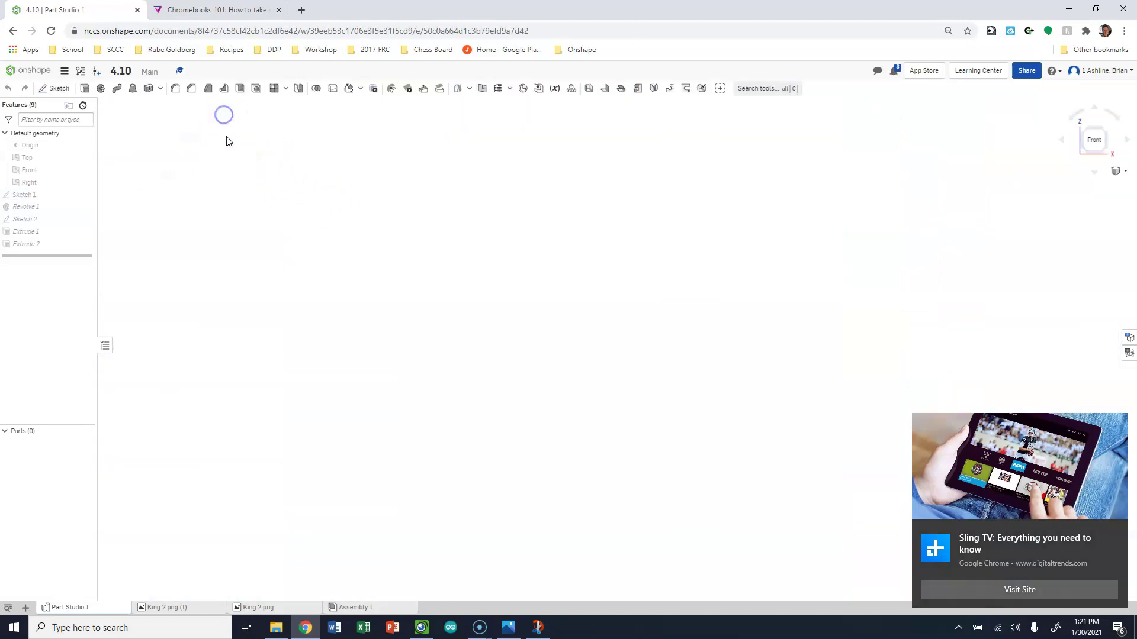
{"action": "left_click", "coordinate": [1104, 130]}
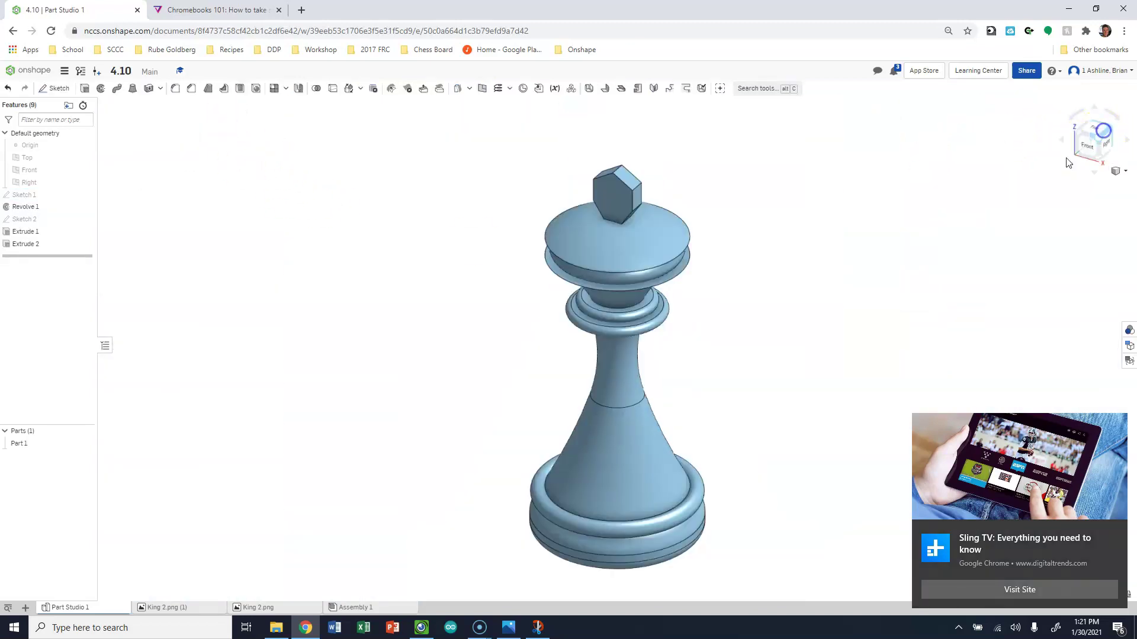
{"action": "left_click", "coordinate": [1087, 150]}
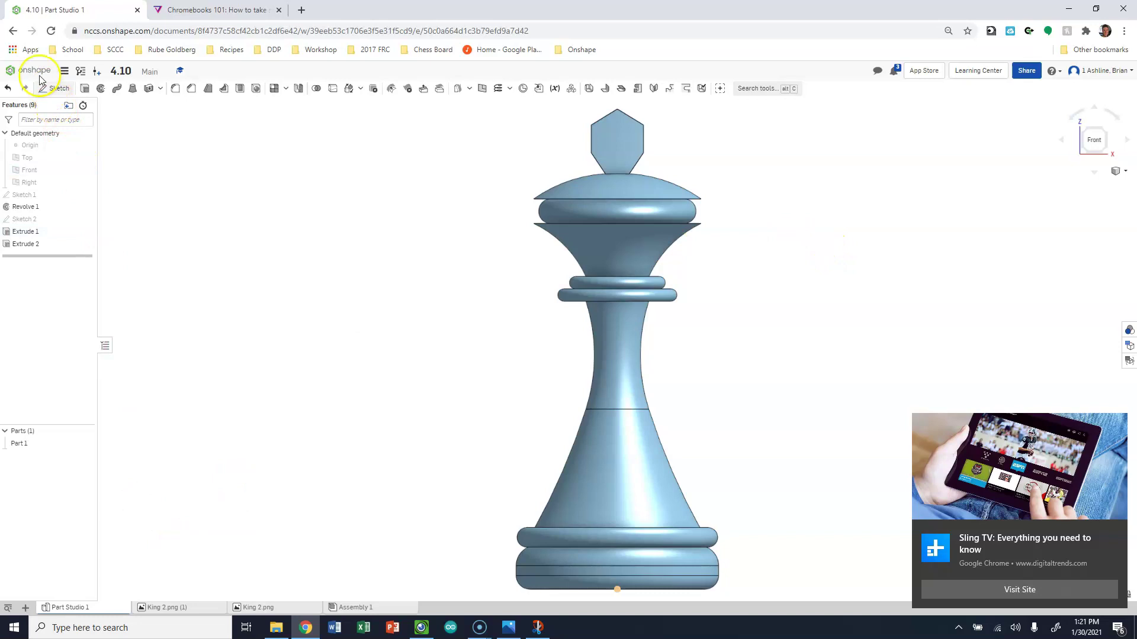
Return to the documents list and open the Chess Pieces document.
{"action": "left_click", "coordinate": [12, 31]}
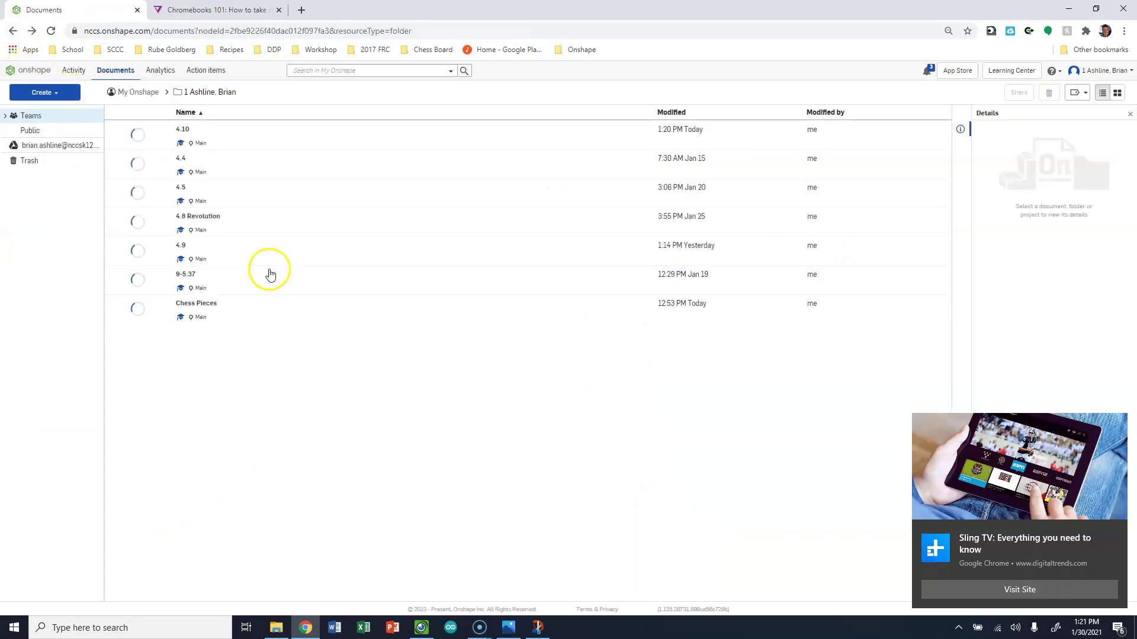
{"action": "left_click", "coordinate": [230, 342]}
{"action": "left_click", "coordinate": [197, 332]}
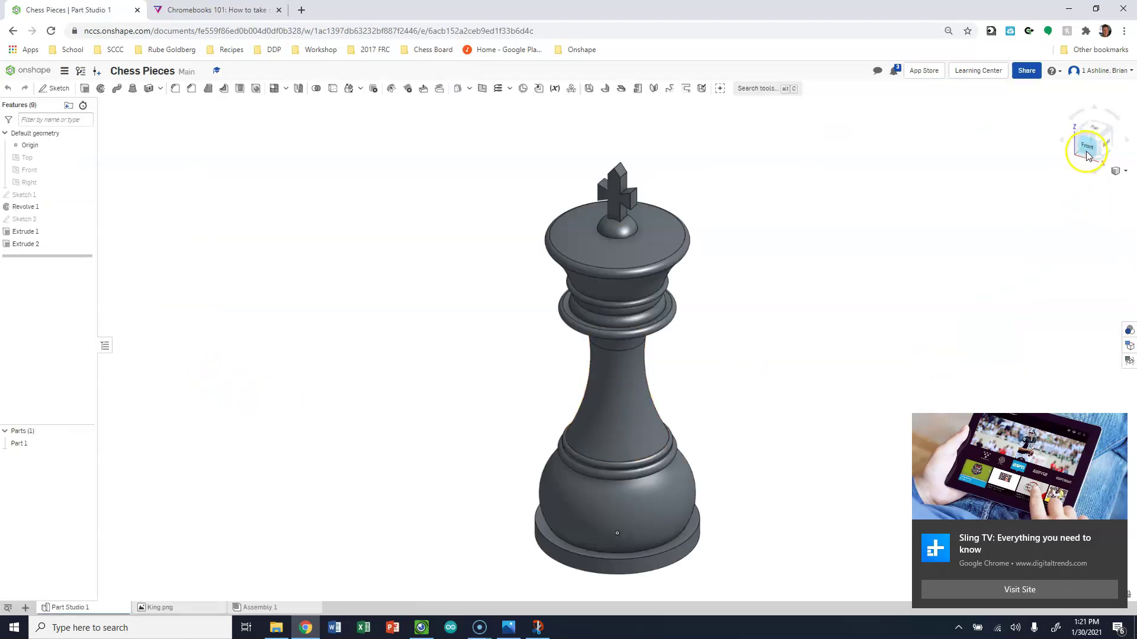
Open Sketch 1 of this king to examine its traced profile, arcs and dimensions, and close the sketch.
{"action": "left_click", "coordinate": [1090, 143]}
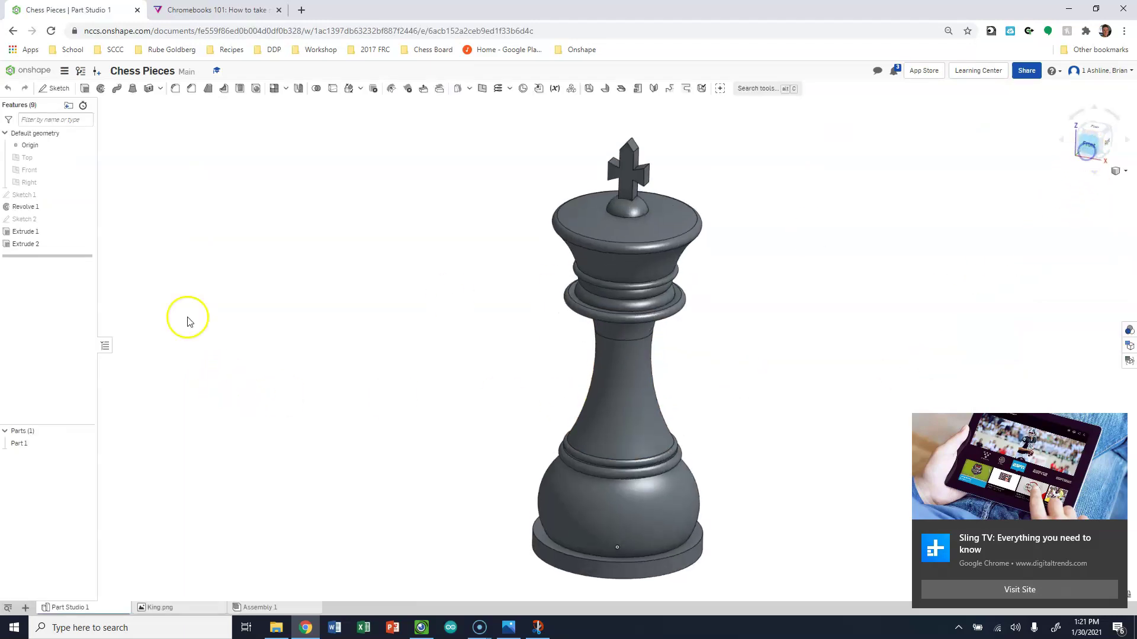
{"action": "double_click", "coordinate": [24, 196]}
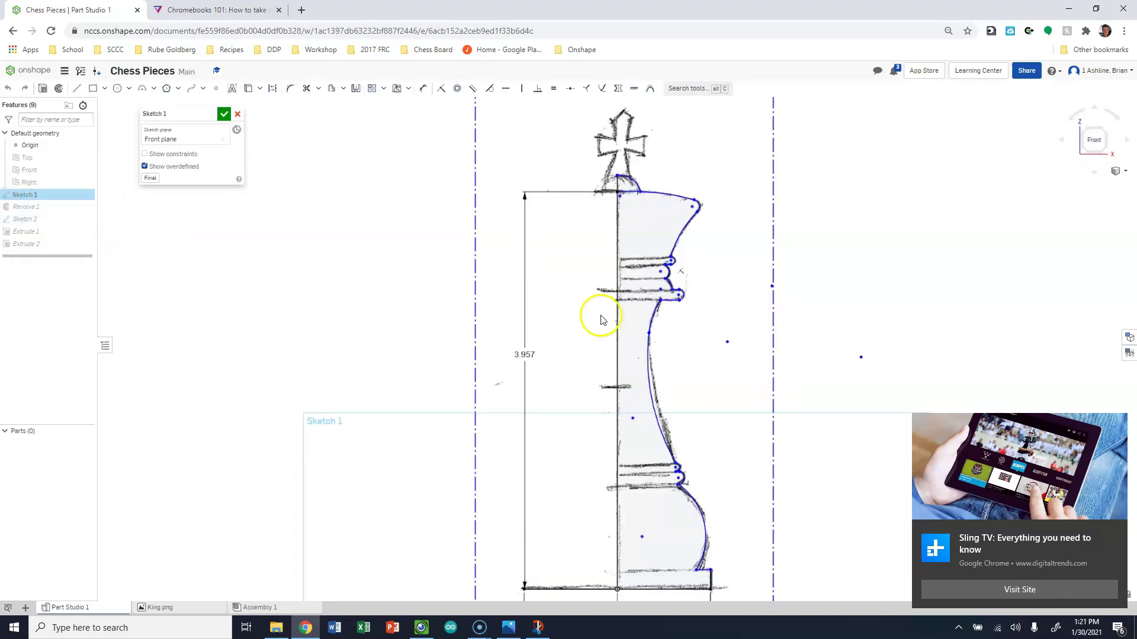
{"action": "scroll", "coordinate": [599, 316], "scroll_direction": "down", "scroll_amount": 3}
{"action": "scroll", "coordinate": [626, 490], "scroll_direction": "up", "scroll_amount": 3}
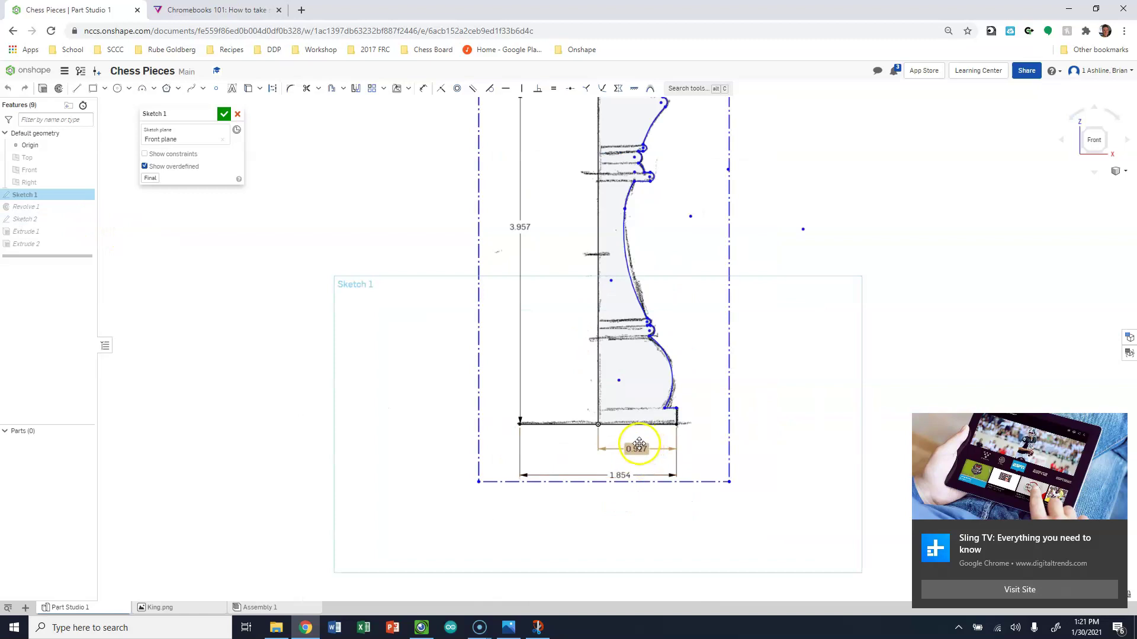
{"action": "scroll", "coordinate": [639, 444], "scroll_direction": "down", "scroll_amount": 2}
{"action": "scroll", "coordinate": [645, 190], "scroll_direction": "up", "scroll_amount": 5}
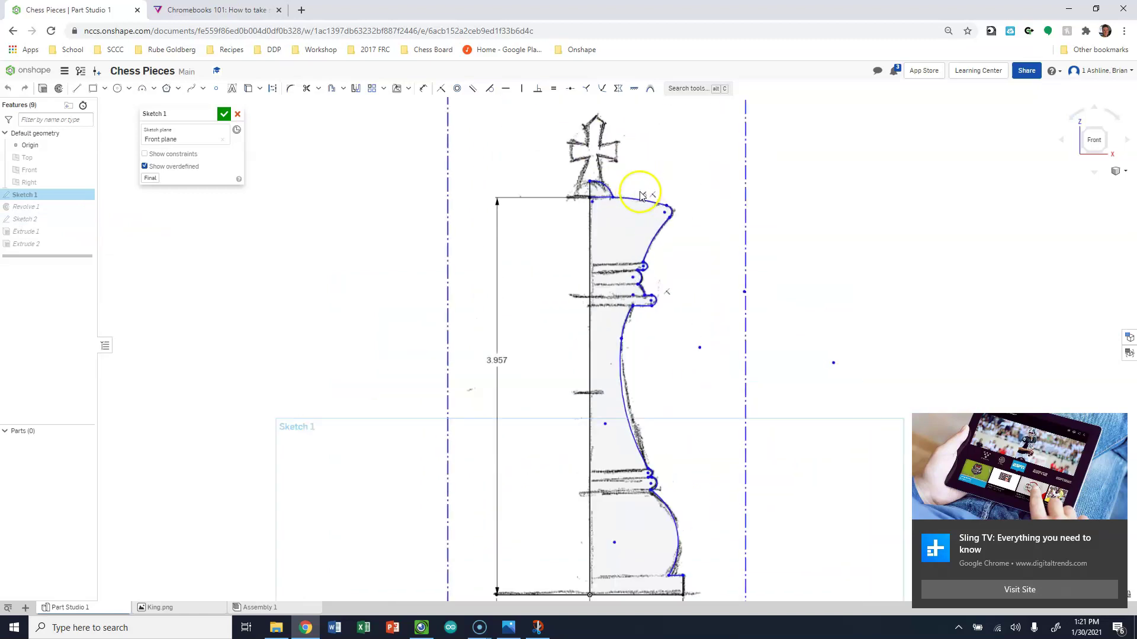
{"action": "scroll", "coordinate": [626, 299], "scroll_direction": "down", "scroll_amount": 5}
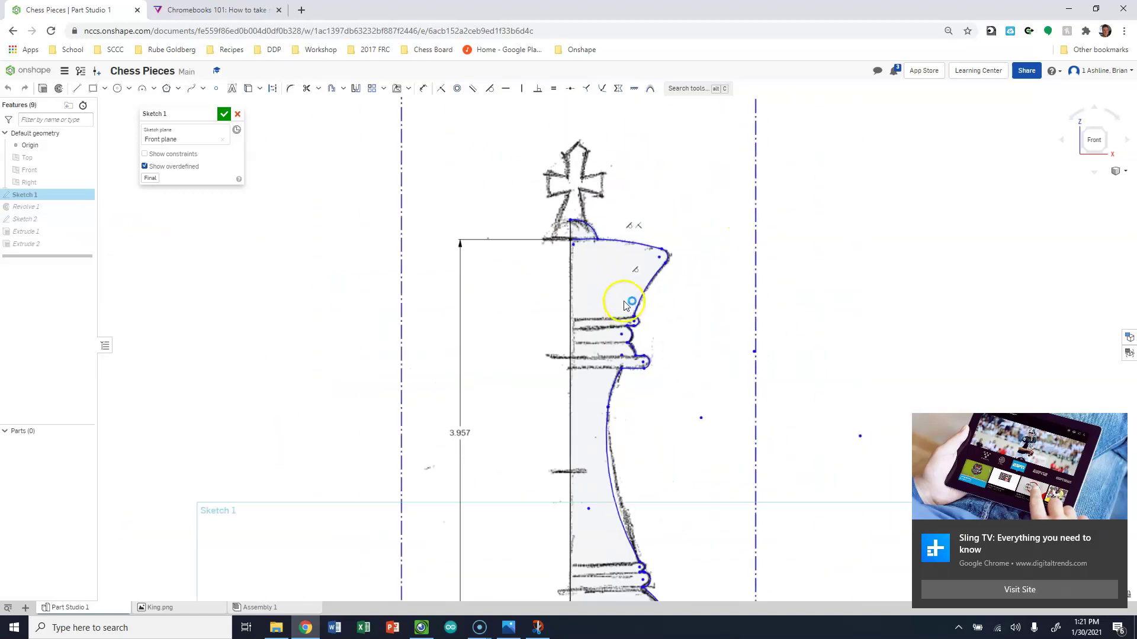
{"action": "scroll", "coordinate": [651, 492], "scroll_direction": "up", "scroll_amount": 4}
{"action": "scroll", "coordinate": [629, 380], "scroll_direction": "up", "scroll_amount": 2}
{"action": "scroll", "coordinate": [648, 411], "scroll_direction": "down", "scroll_amount": 4}
{"action": "scroll", "coordinate": [624, 369], "scroll_direction": "up", "scroll_amount": 5}
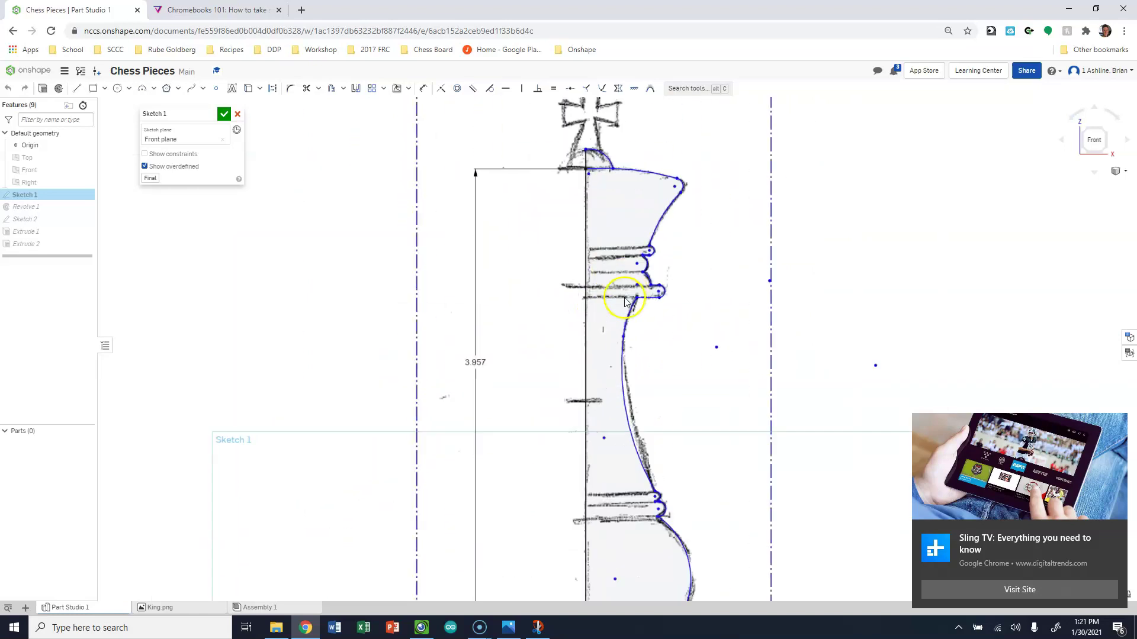
{"action": "scroll", "coordinate": [639, 450], "scroll_direction": "down", "scroll_amount": 2}
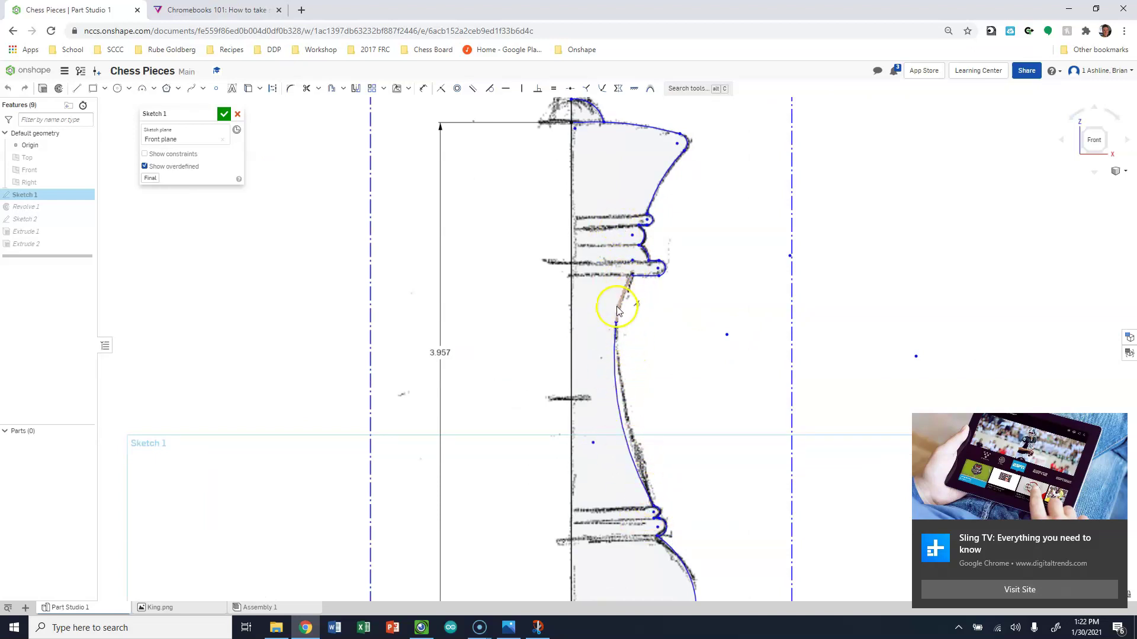
{"action": "scroll", "coordinate": [667, 468], "scroll_direction": "down", "scroll_amount": 3}
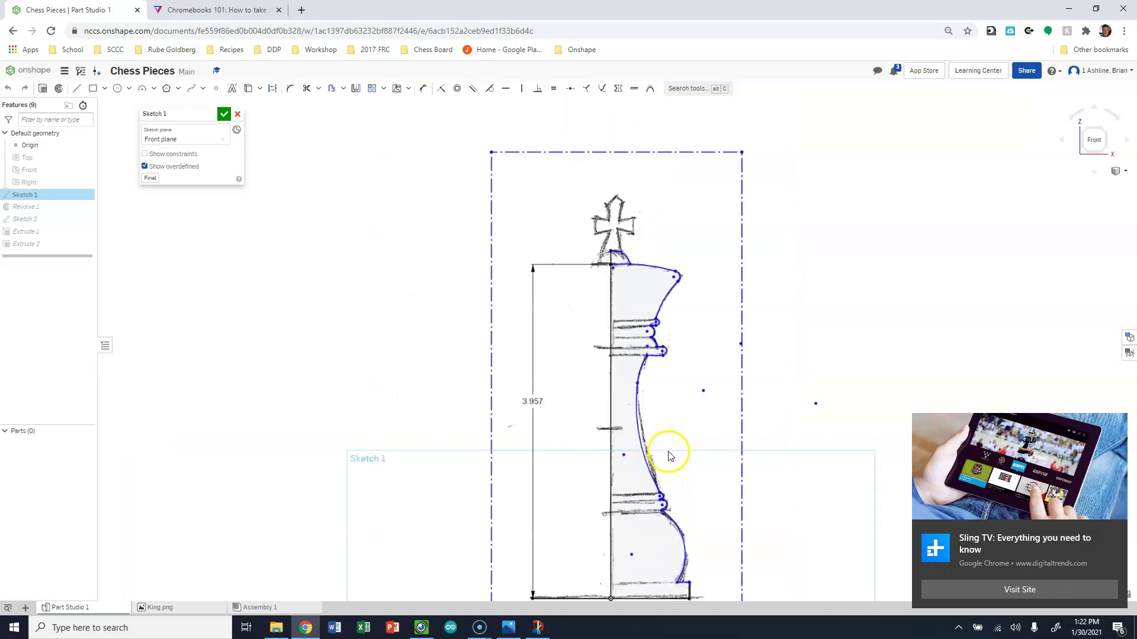
{"action": "scroll", "coordinate": [622, 474], "scroll_direction": "down", "scroll_amount": 3}
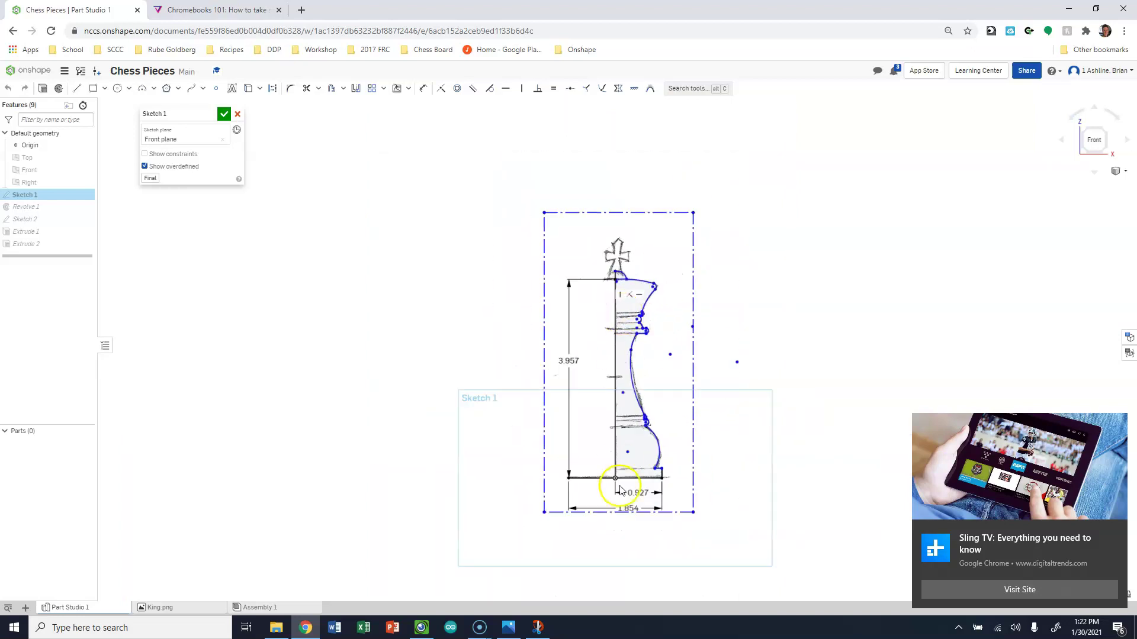
{"action": "scroll", "coordinate": [642, 497], "scroll_direction": "up", "scroll_amount": 4}
{"action": "scroll", "coordinate": [639, 465], "scroll_direction": "down", "scroll_amount": 5}
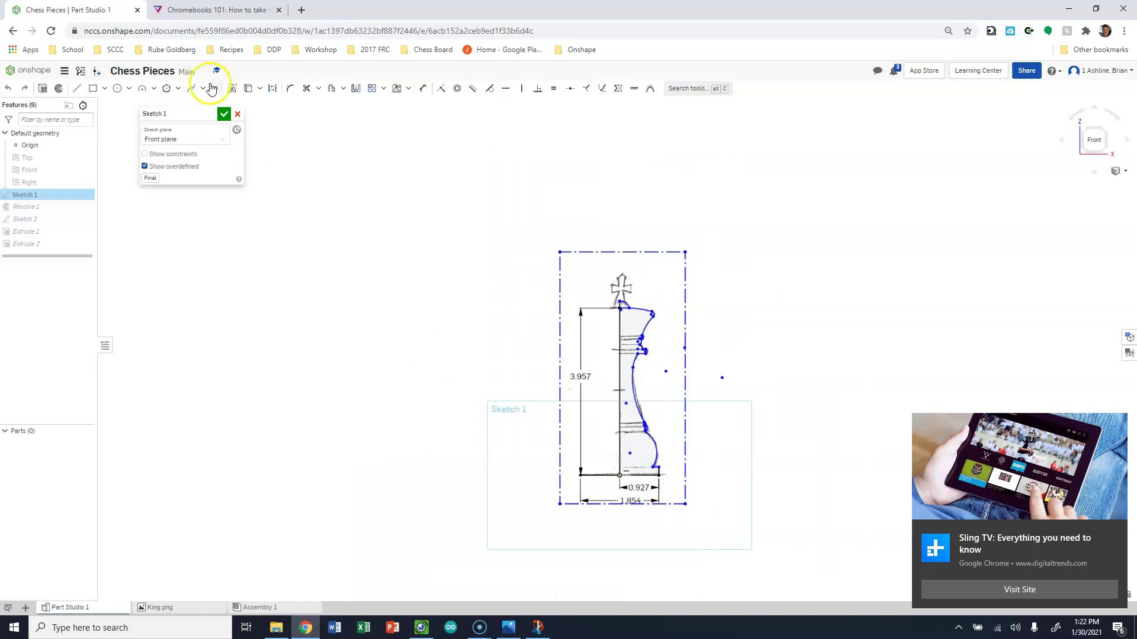
{"action": "left_click", "coordinate": [224, 114]}
Open Sketch 2 to examine the cross ornament's outline and dimensions, close it and view the whole king in isometric.
{"action": "scroll", "coordinate": [619, 268], "scroll_direction": "up", "scroll_amount": 5}
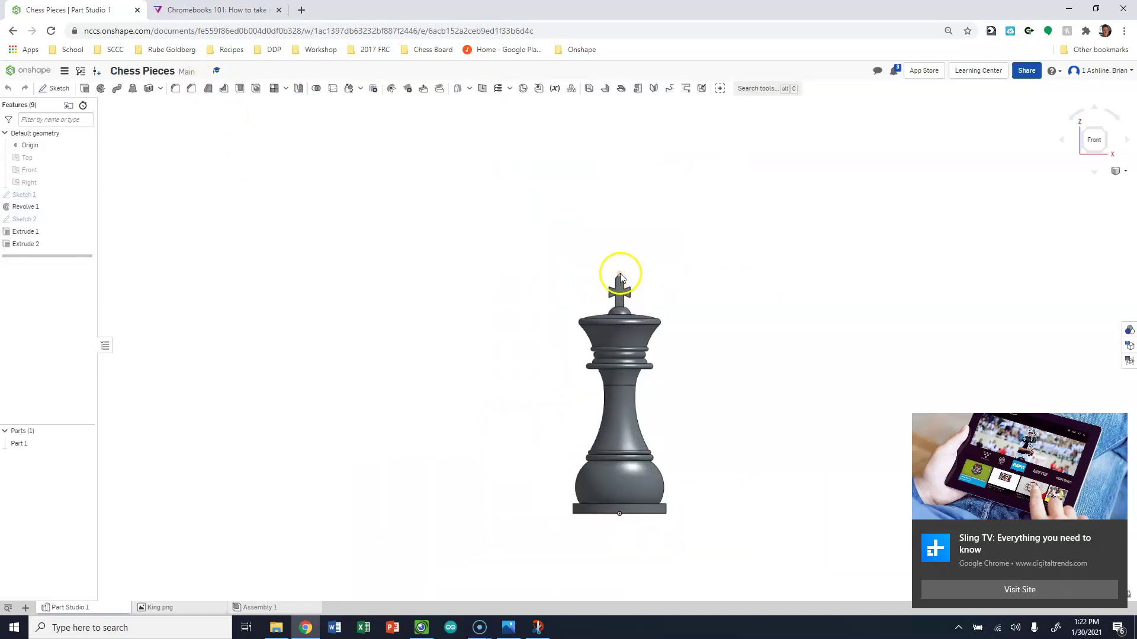
{"action": "double_click", "coordinate": [35, 220]}
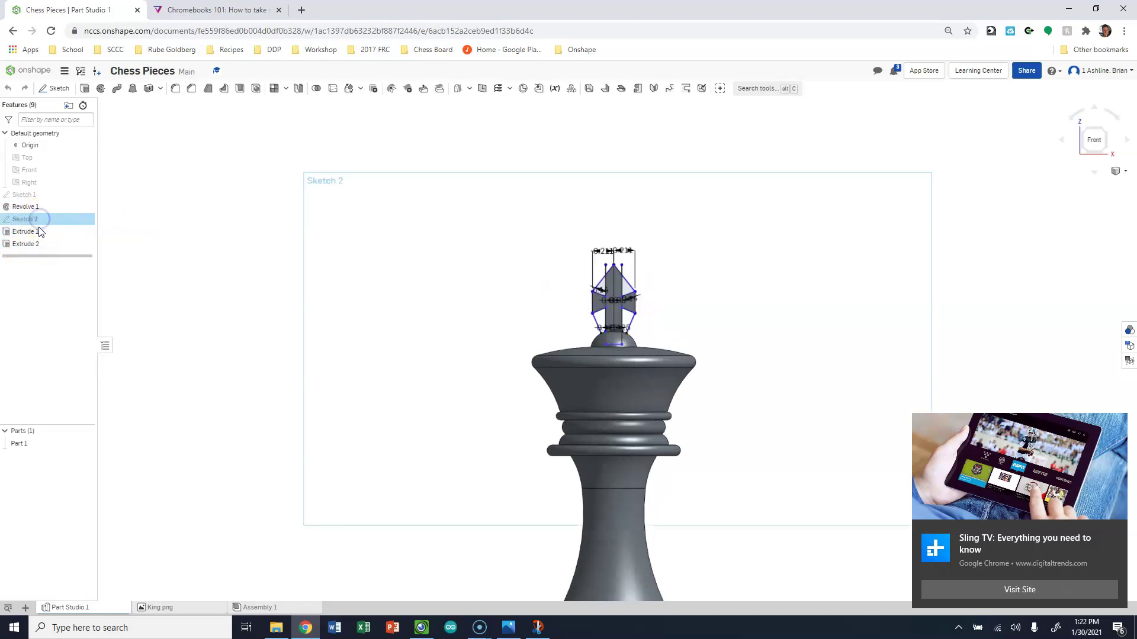
{"action": "scroll", "coordinate": [610, 284], "scroll_direction": "up", "scroll_amount": 2}
{"action": "scroll", "coordinate": [610, 284], "scroll_direction": "up", "scroll_amount": 3}
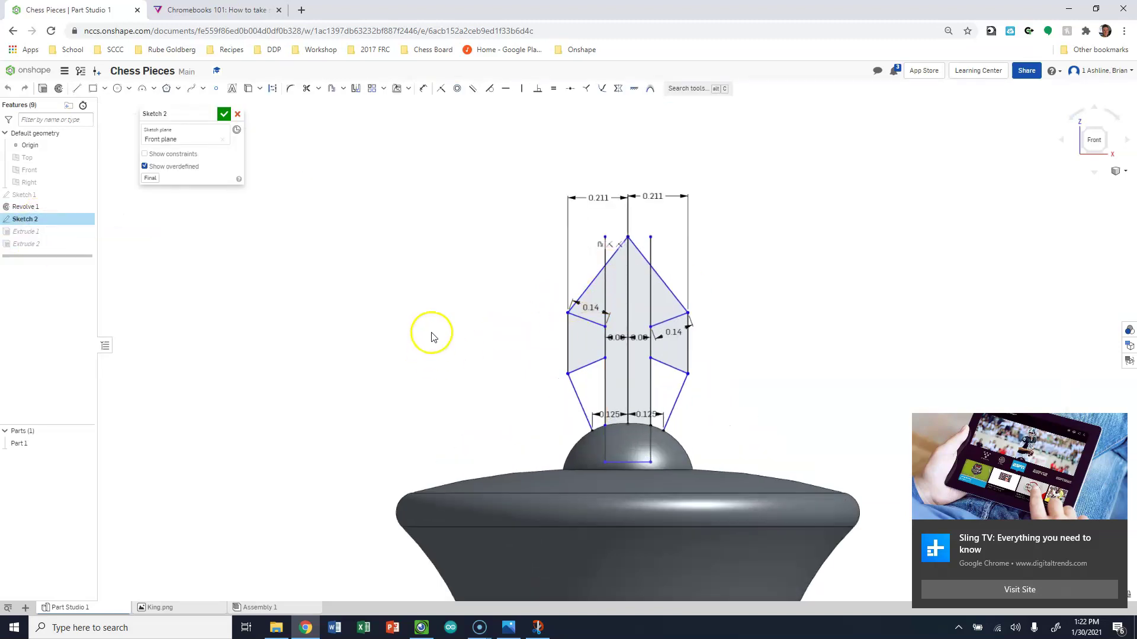
{"action": "scroll", "coordinate": [595, 336], "scroll_direction": "up", "scroll_amount": 3}
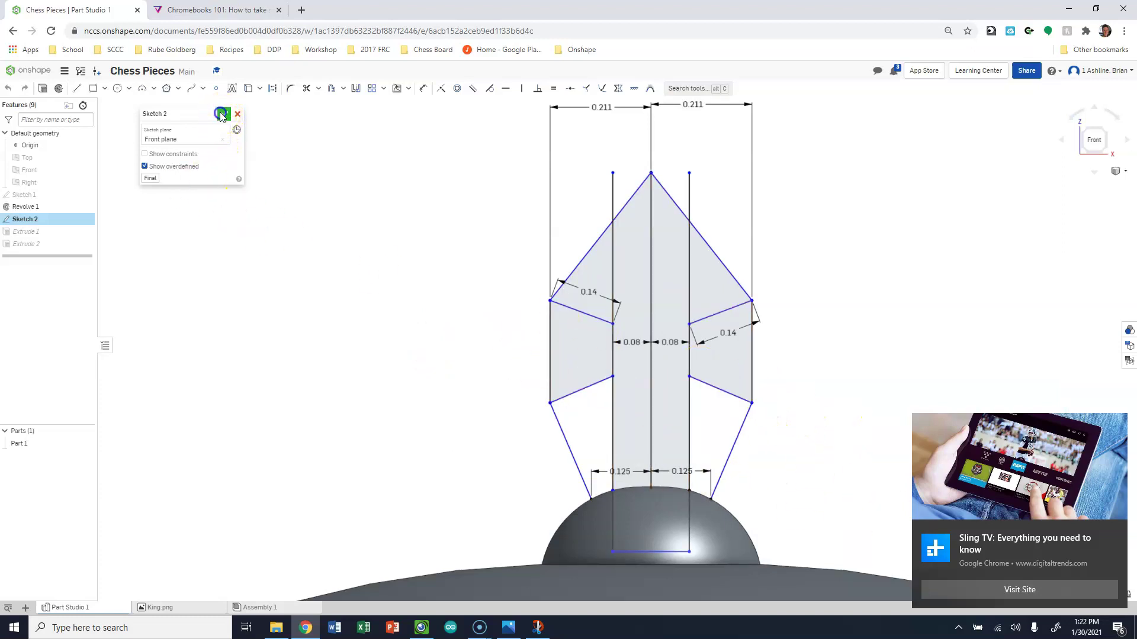
{"action": "left_click", "coordinate": [223, 113]}
{"action": "scroll", "coordinate": [346, 284], "scroll_direction": "down", "scroll_amount": 3}
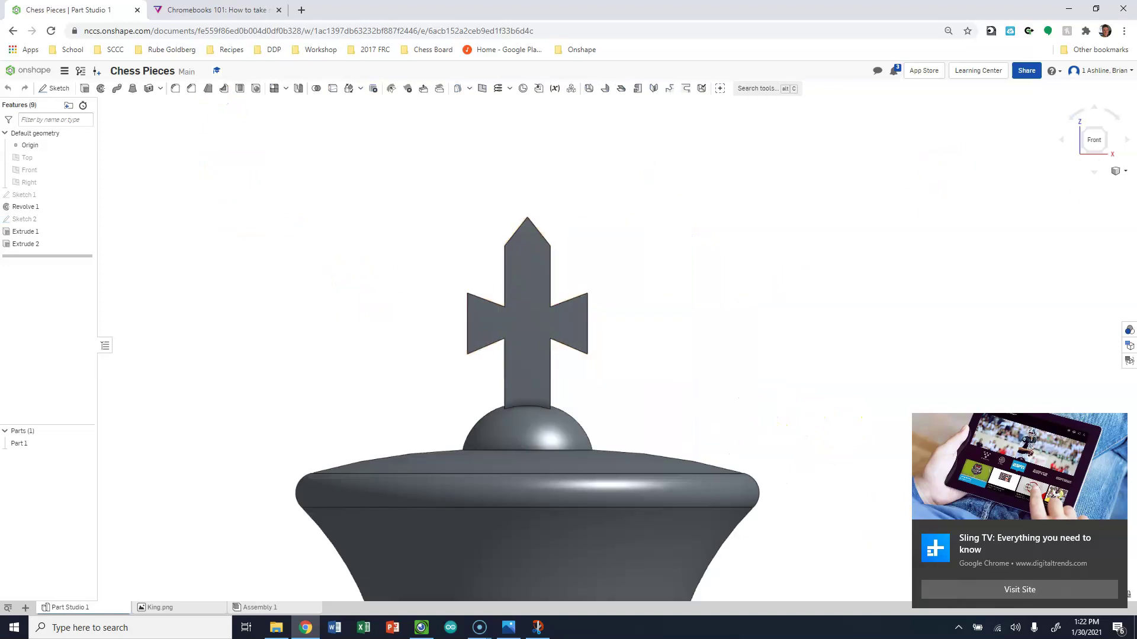
{"action": "left_click", "coordinate": [1103, 135]}
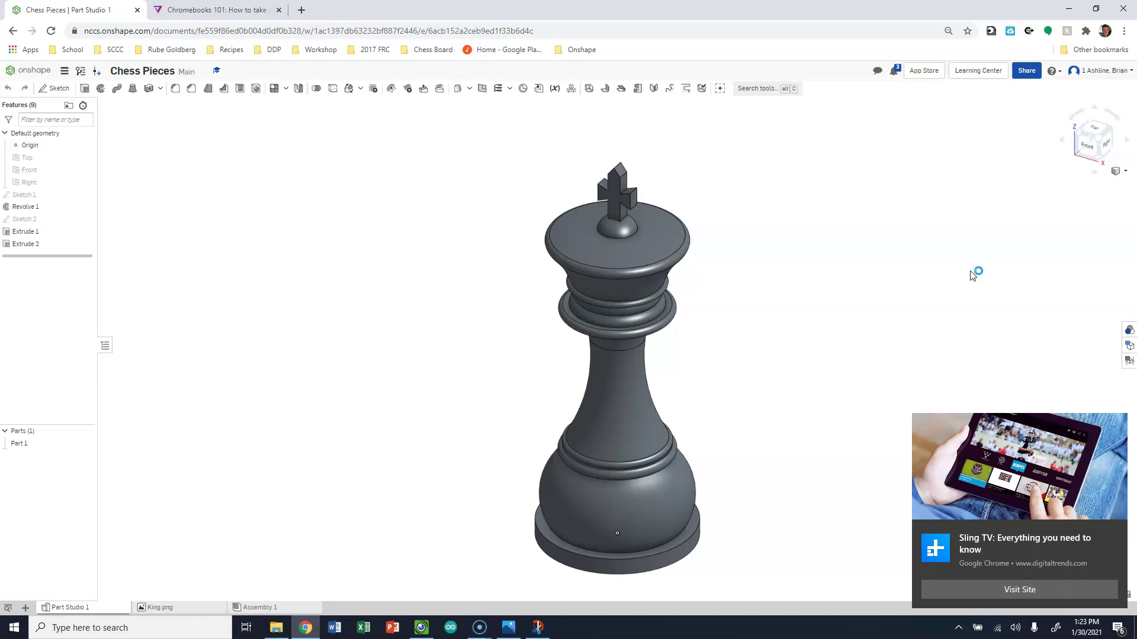
Show Sketch 1 over the king in front view, compare the body's outline with the traced drawing, and hide the sketch.
{"action": "left_click", "coordinate": [1089, 142]}
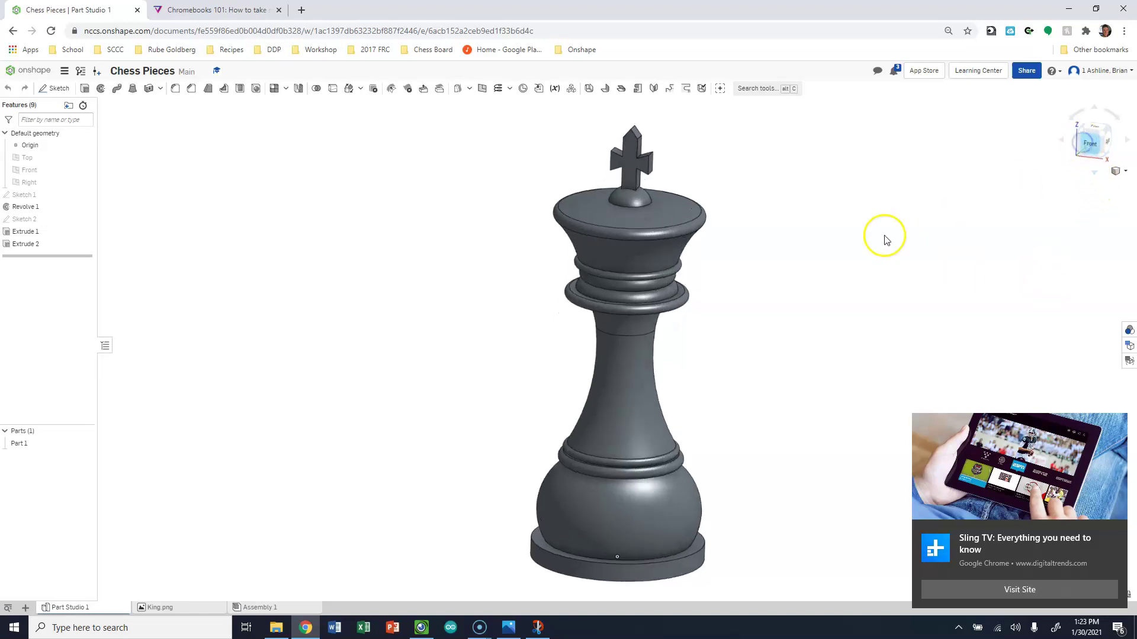
{"action": "left_click", "coordinate": [85, 195]}
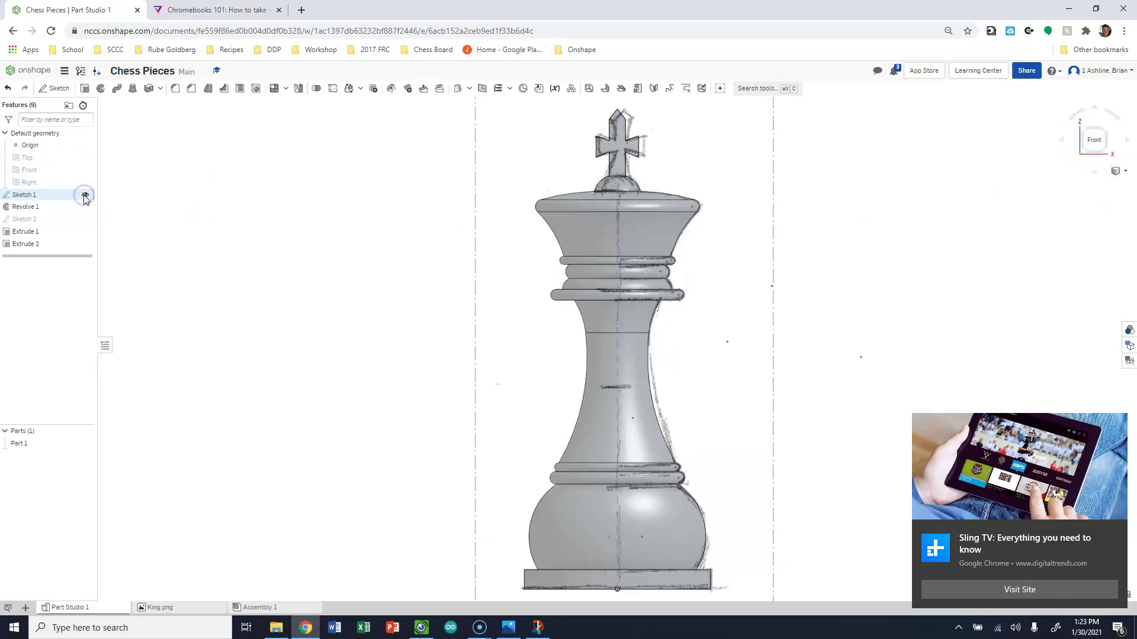
{"action": "scroll", "coordinate": [652, 424], "scroll_direction": "up", "scroll_amount": 3}
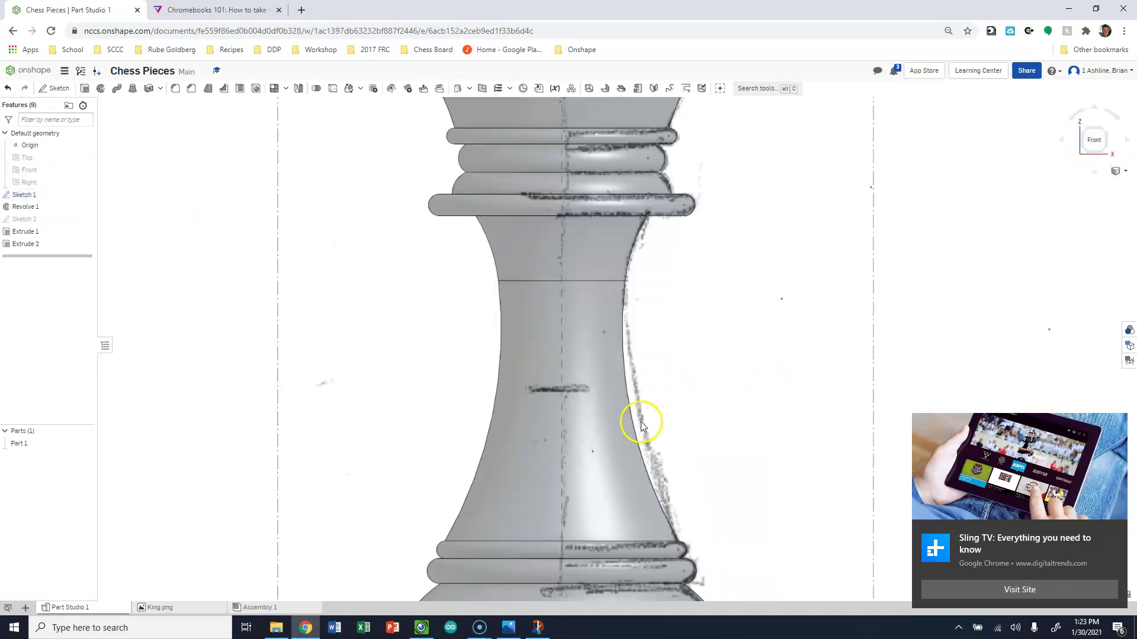
{"action": "scroll", "coordinate": [639, 290], "scroll_direction": "down", "scroll_amount": 2}
{"action": "scroll", "coordinate": [640, 288], "scroll_direction": "down", "scroll_amount": 1}
{"action": "scroll", "coordinate": [665, 497], "scroll_direction": "down", "scroll_amount": 3}
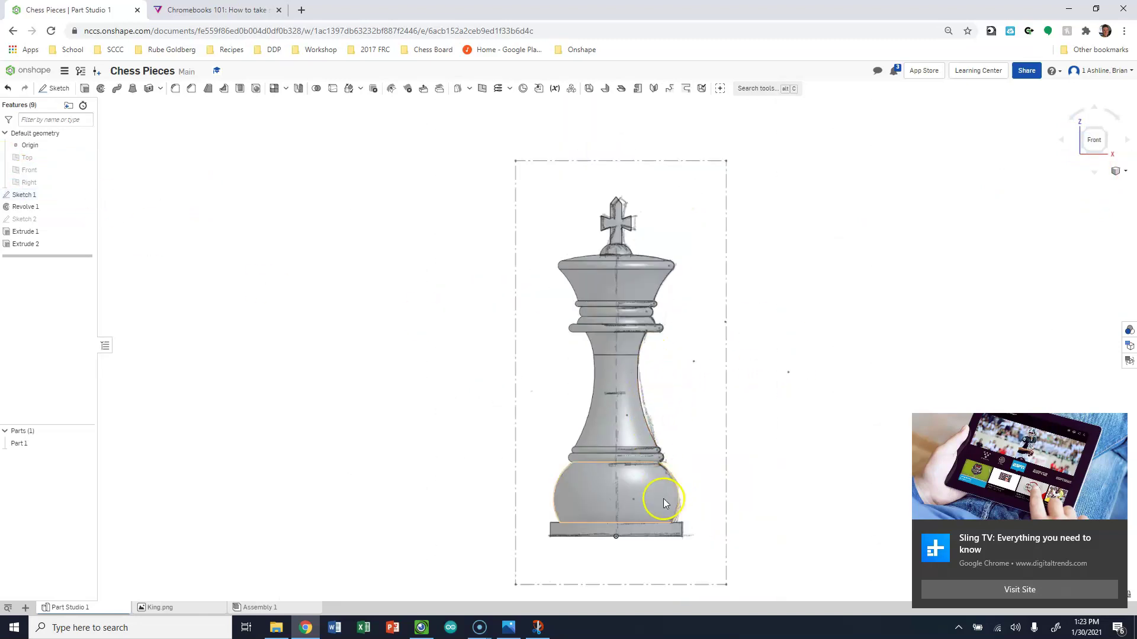
{"action": "scroll", "coordinate": [675, 563], "scroll_direction": "up", "scroll_amount": 4}
{"action": "scroll", "coordinate": [679, 565], "scroll_direction": "up", "scroll_amount": 2}
{"action": "scroll", "coordinate": [592, 320], "scroll_direction": "up", "scroll_amount": 3}
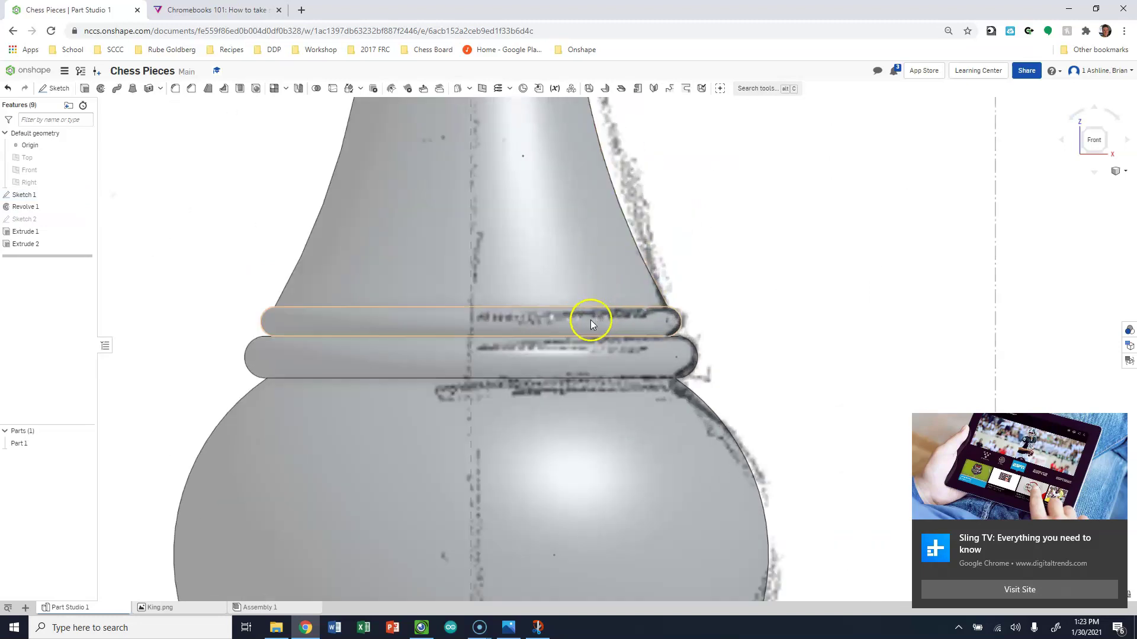
{"action": "scroll", "coordinate": [637, 414], "scroll_direction": "down", "scroll_amount": 5}
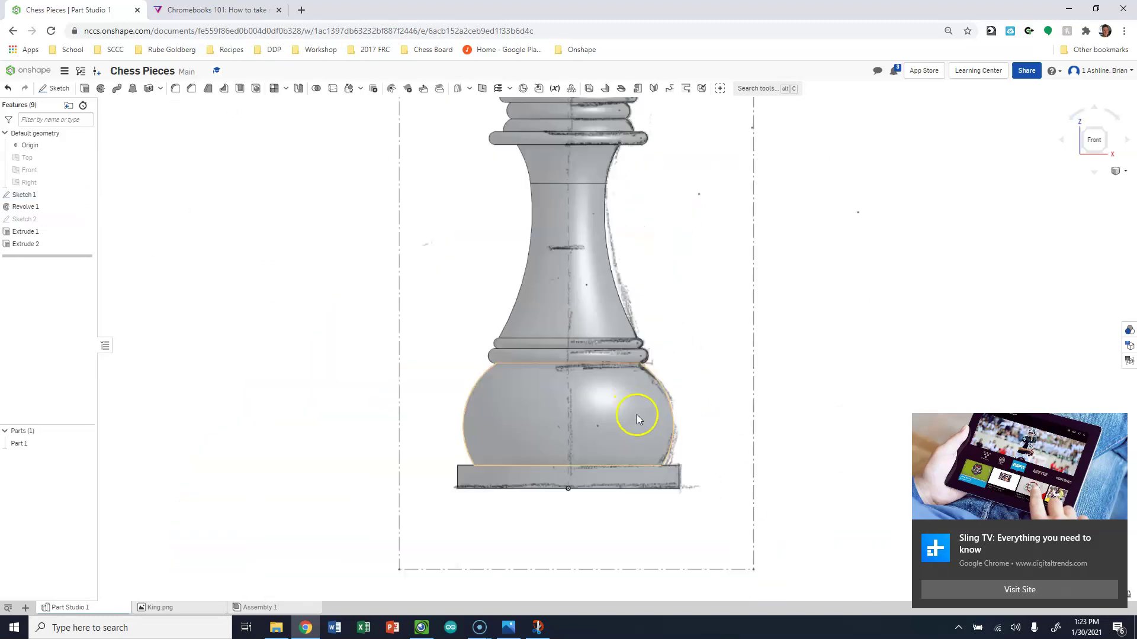
{"action": "scroll", "coordinate": [675, 393], "scroll_direction": "up", "scroll_amount": 1}
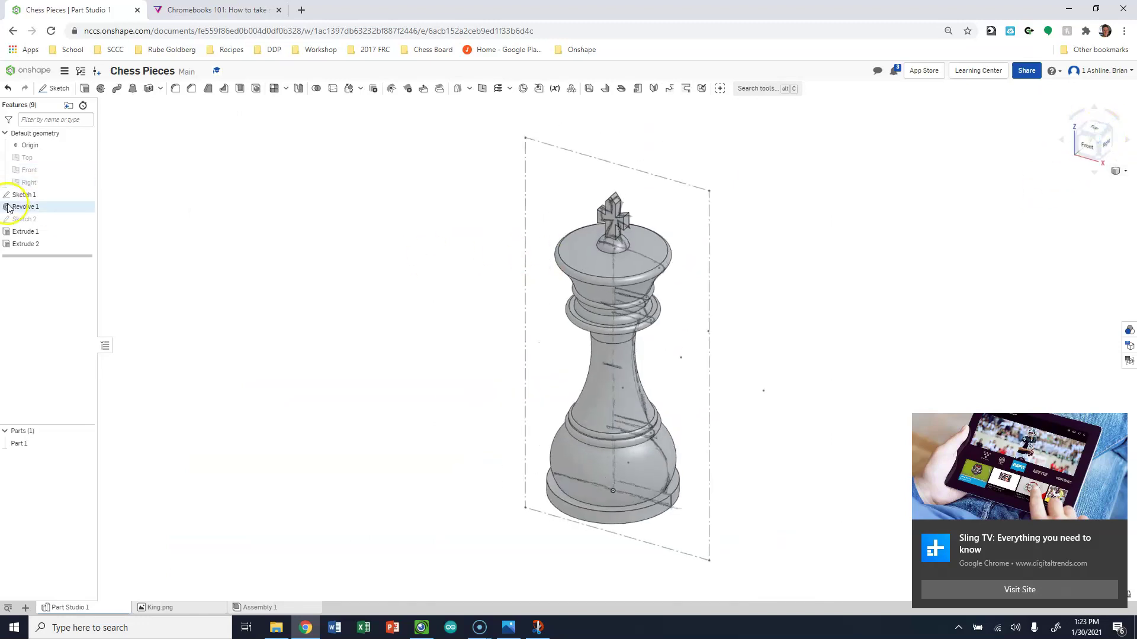
{"action": "right_click", "coordinate": [43, 197]}
{"action": "left_click", "coordinate": [147, 193]}
{"action": "left_click", "coordinate": [86, 196]}
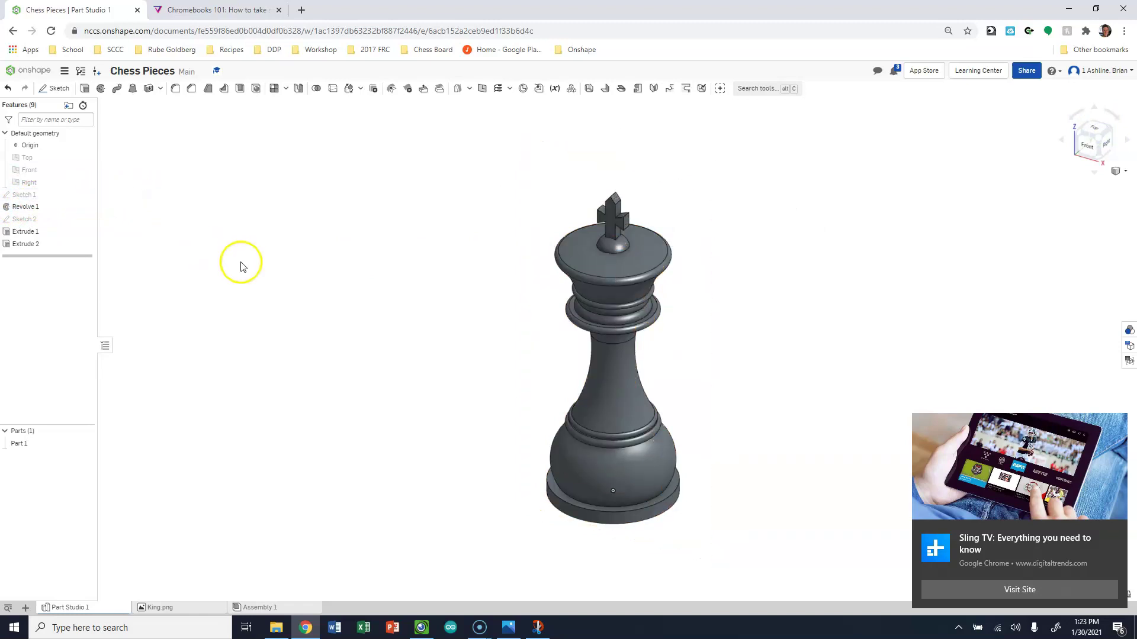
Open the shared feature appearance of Revolve 1, Extrude 1 and Extrude 2 for editing.
{"action": "left_click", "coordinate": [20, 207]}
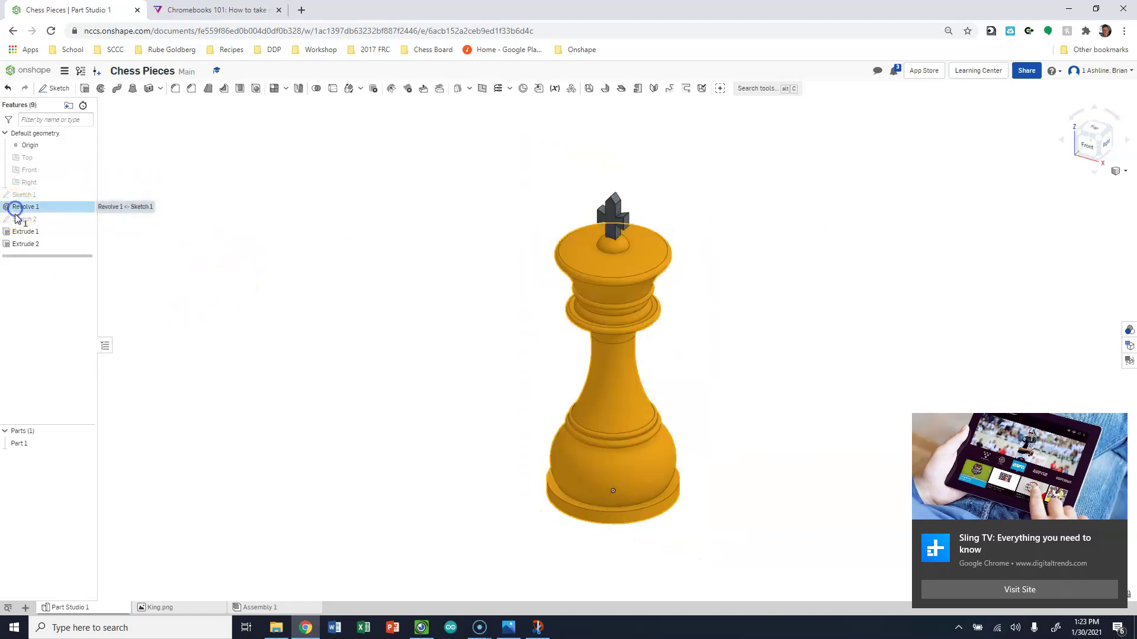
{"action": "left_click", "coordinate": [11, 247], "text": "shift"}
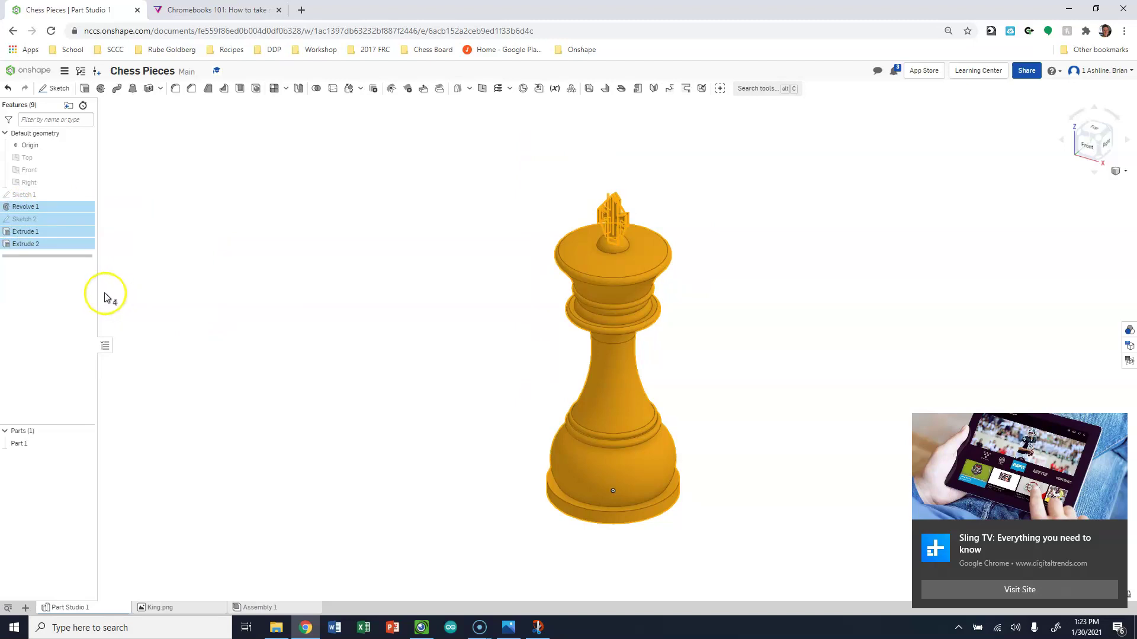
{"action": "right_click", "coordinate": [53, 212]}
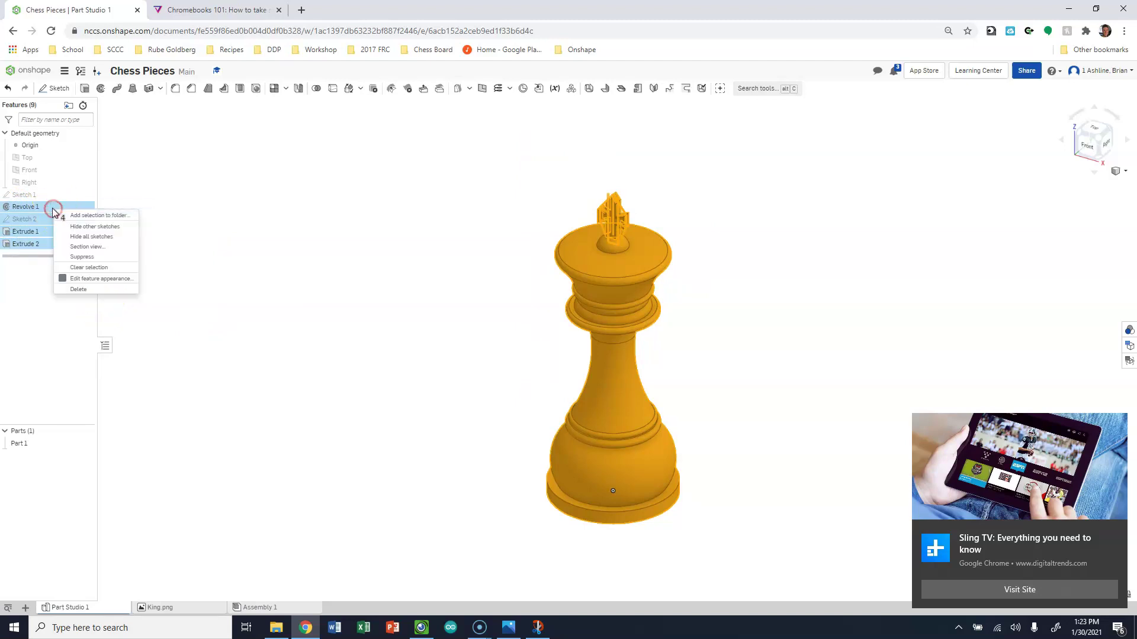
{"action": "left_click", "coordinate": [77, 278]}
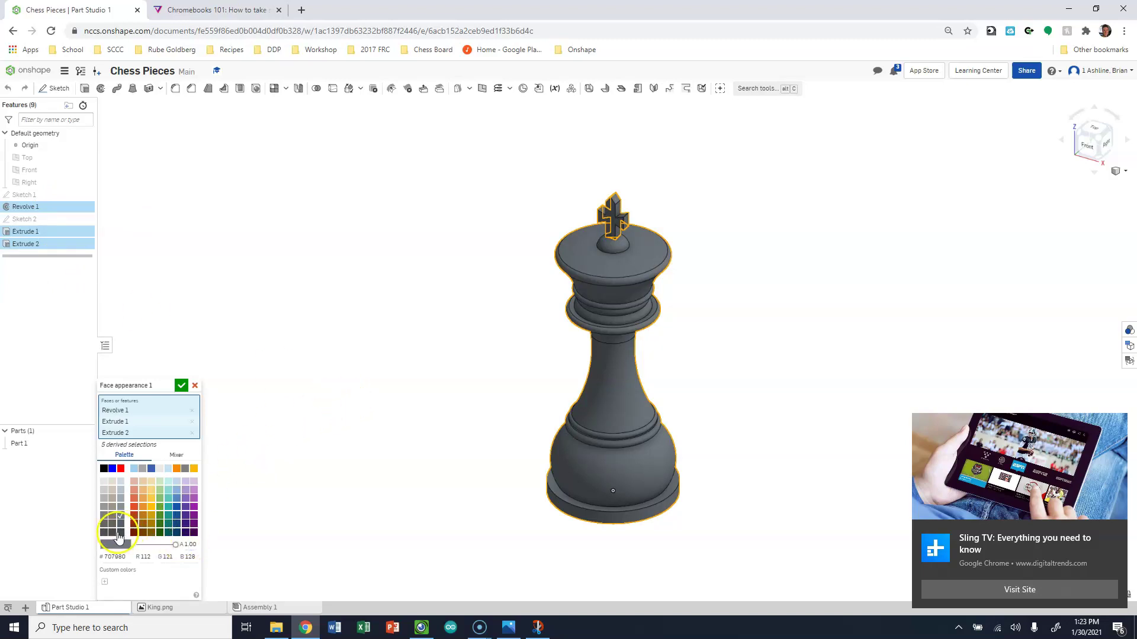
Try black and light gray shades as the king's appearance colour and inspect the model from different angles.
{"action": "left_click", "coordinate": [103, 468]}
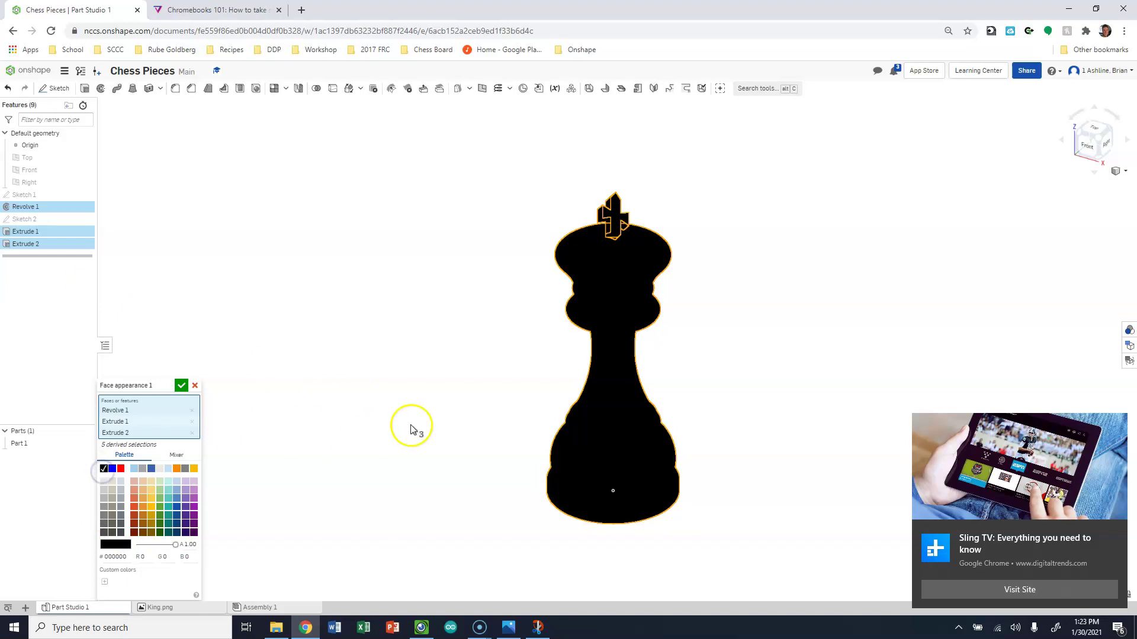
{"action": "right_click_drag", "start_coordinate": [681, 376], "coordinate": [705, 363]}
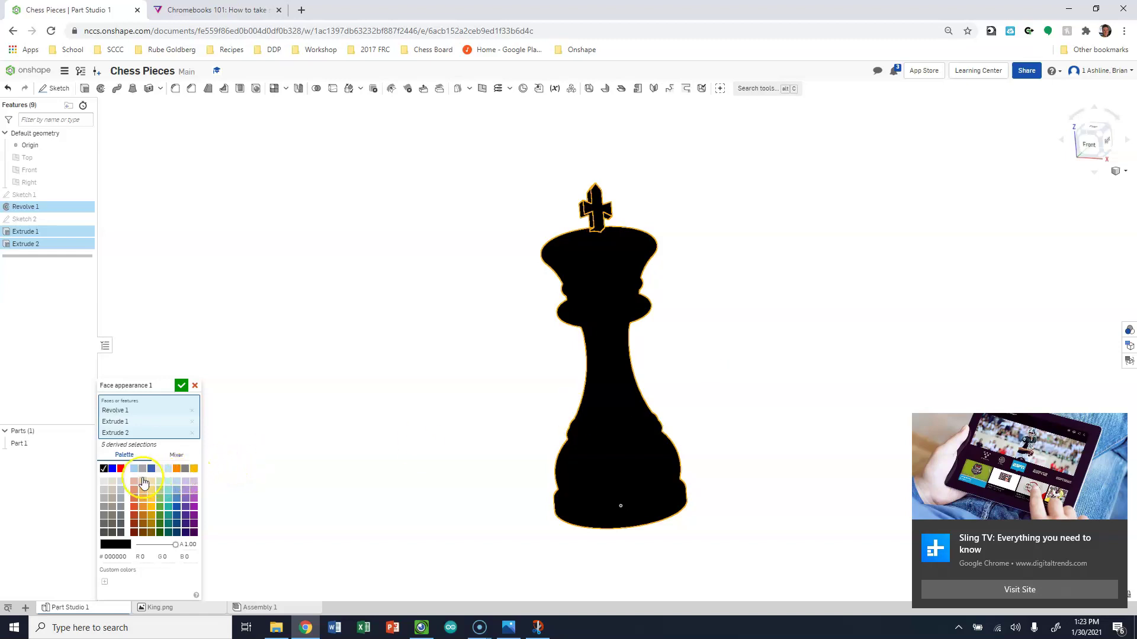
{"action": "left_click", "coordinate": [104, 484]}
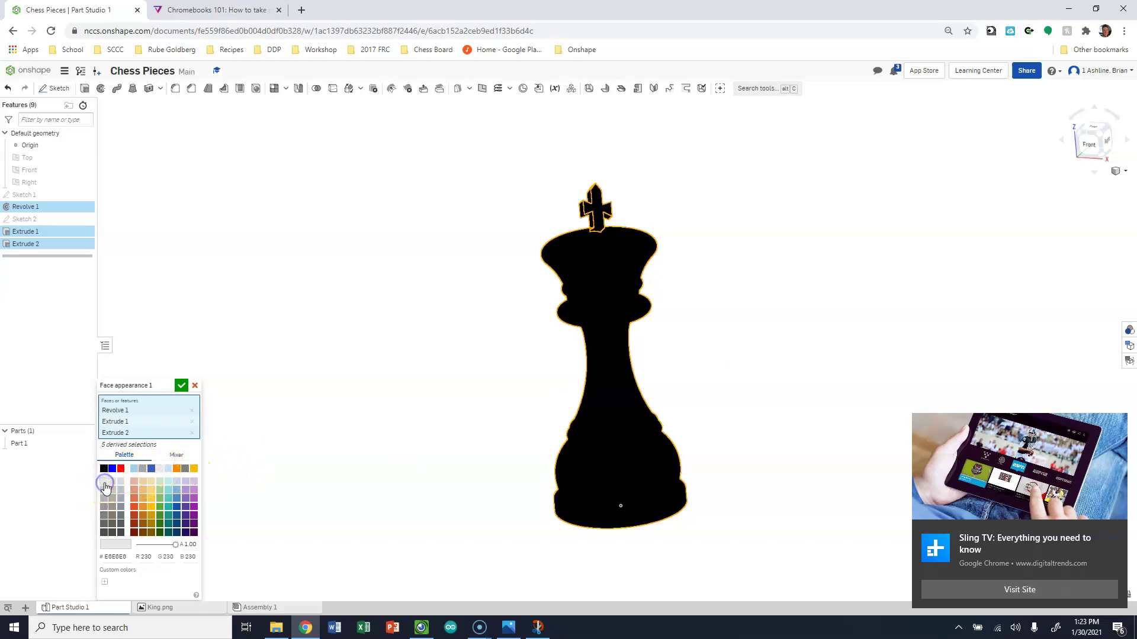
{"action": "left_click", "coordinate": [104, 491]}
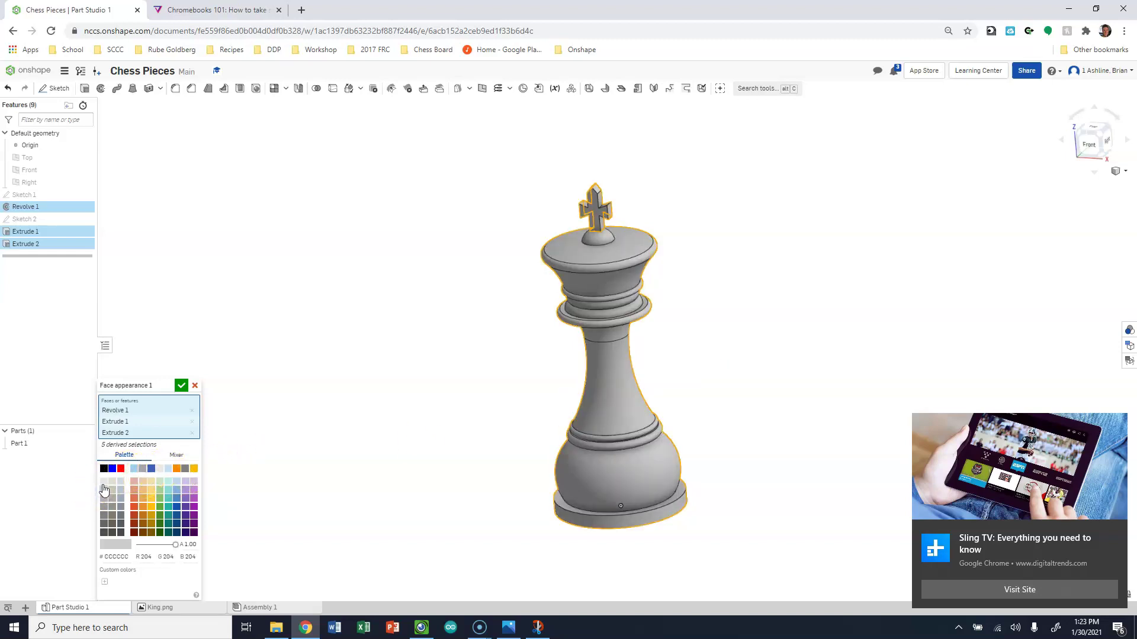
{"action": "left_click", "coordinate": [103, 485]}
{"action": "mouse_move", "coordinate": [375, 456]}
{"action": "right_mouse_down"}
{"action": "mouse_move", "coordinate": [492, 413]}
{"action": "mouse_move", "coordinate": [472, 449]}
{"action": "mouse_move", "coordinate": [431, 416]}
{"action": "mouse_move", "coordinate": [381, 444]}
{"action": "right_mouse_up"}
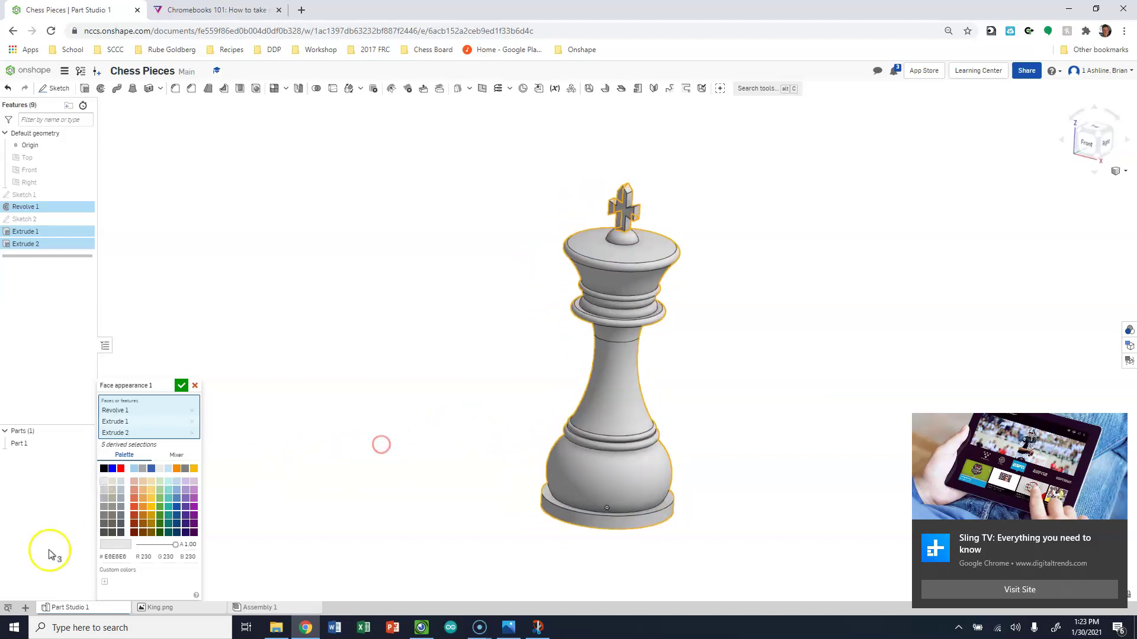
Set the king's appearance to the dark gray #596066, check it from several angles, and accept it.
{"action": "left_click", "coordinate": [117, 524]}
{"action": "right_click_drag", "start_coordinate": [582, 448], "coordinate": [563, 417]}
{"action": "left_click", "coordinate": [124, 516]}
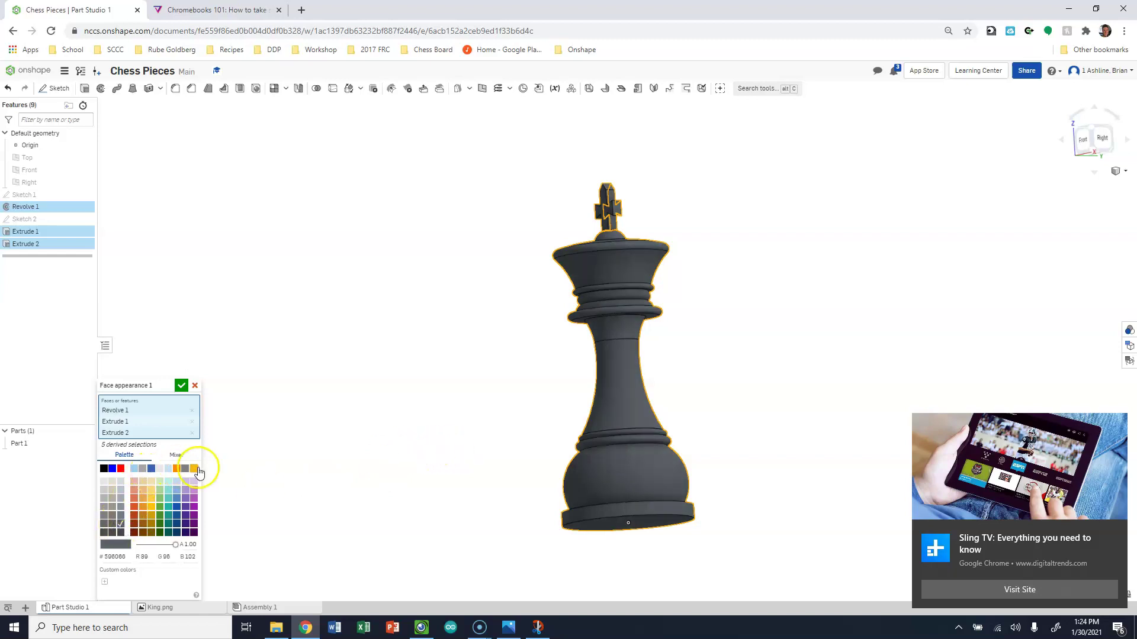
{"action": "left_click", "coordinate": [375, 470]}
{"action": "right_click_drag", "start_coordinate": [726, 376], "coordinate": [449, 401]}
{"action": "left_click", "coordinate": [180, 386]}
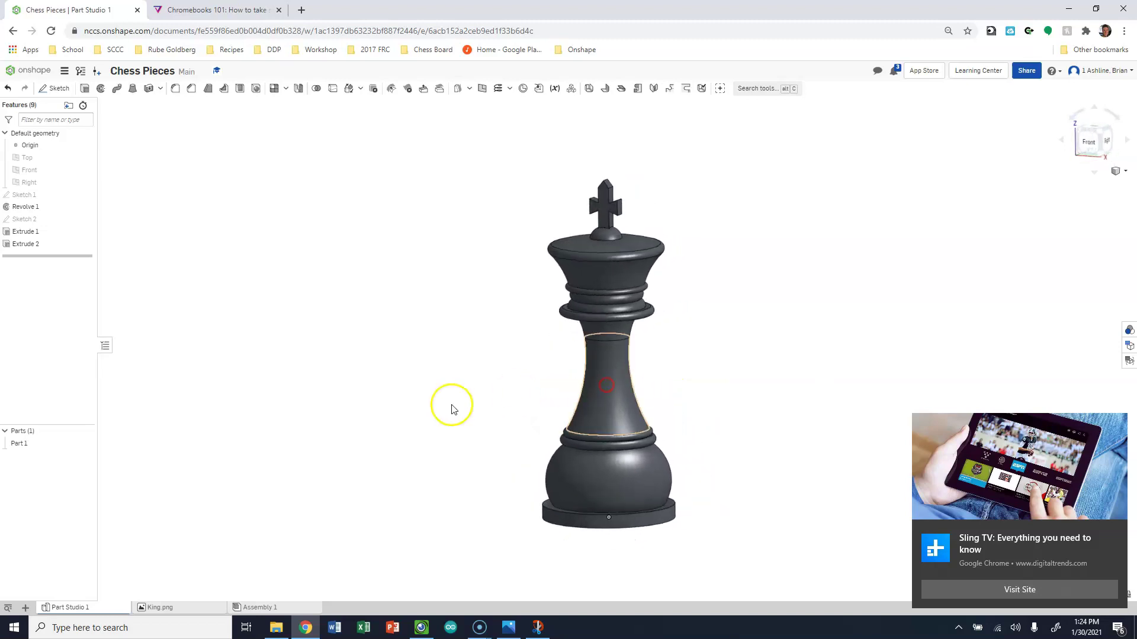
Open the 4.10 document and add a dark gray appearance to its Revolve 1, Extrude 1 and Extrude 2 features.
{"action": "left_click", "coordinate": [14, 32]}
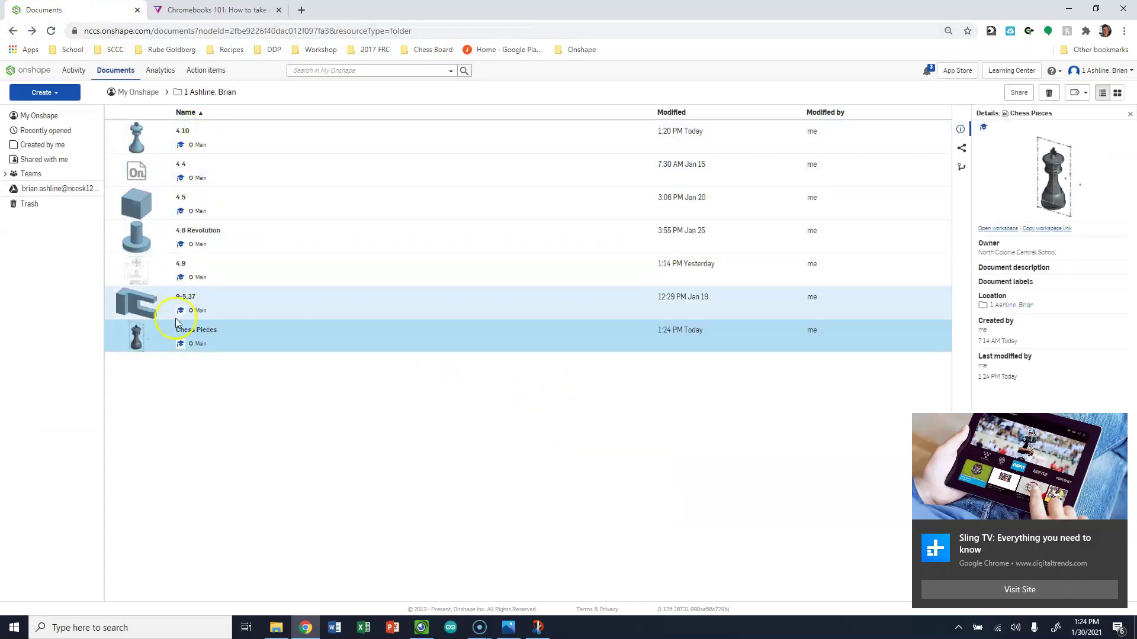
{"action": "left_click", "coordinate": [189, 132]}
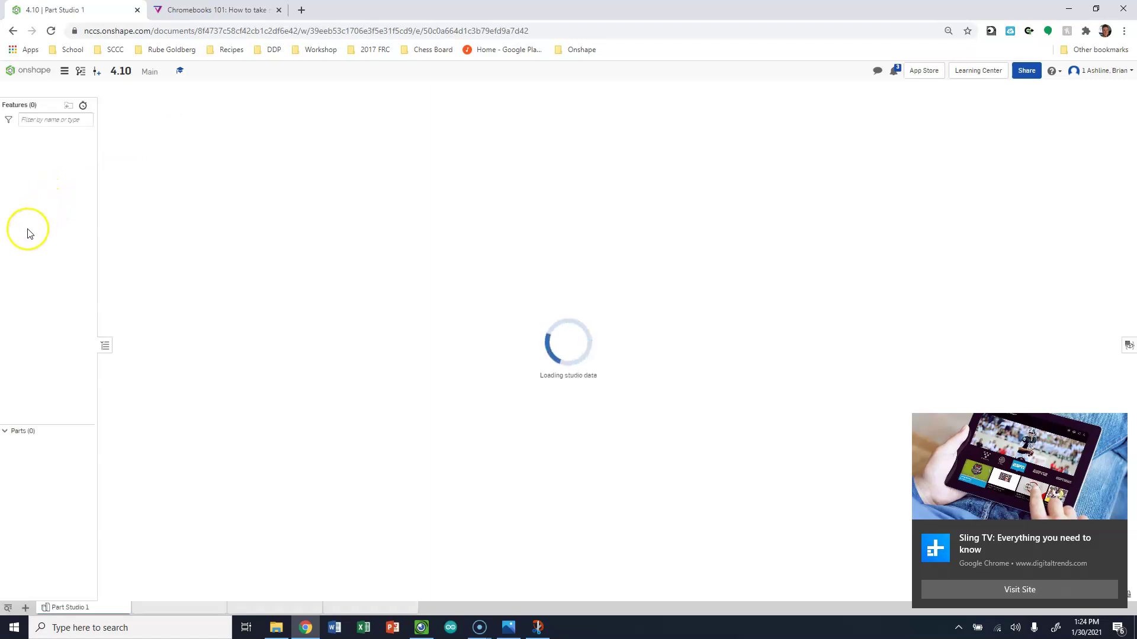
{"action": "right_click", "coordinate": [15, 208]}
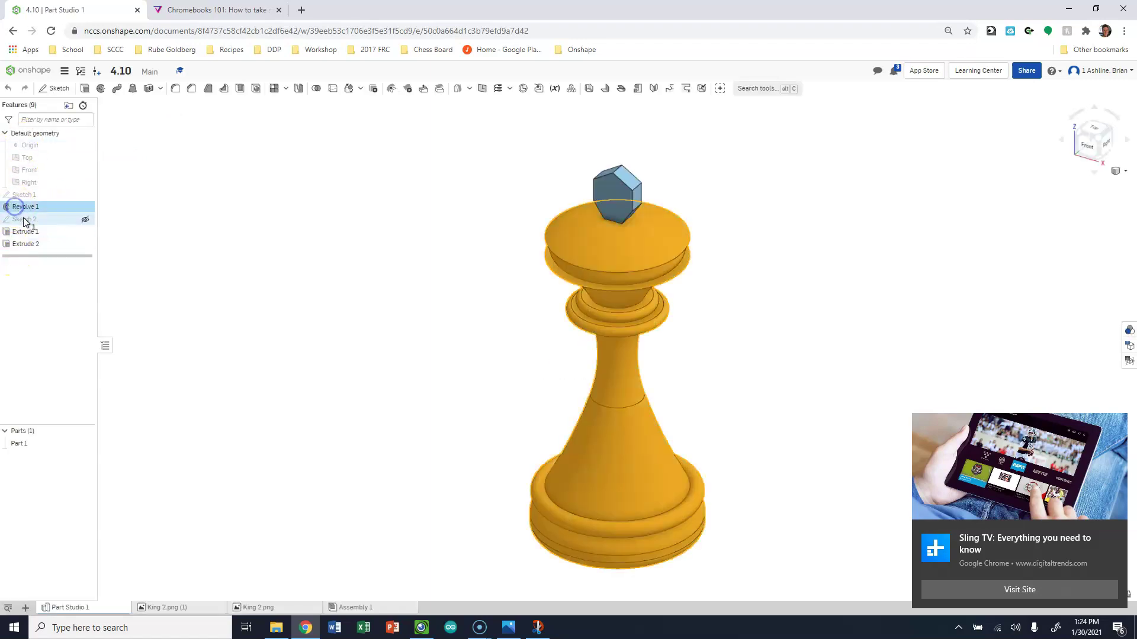
{"action": "left_click", "coordinate": [34, 243], "text": "shift"}
{"action": "right_click", "coordinate": [37, 213]}
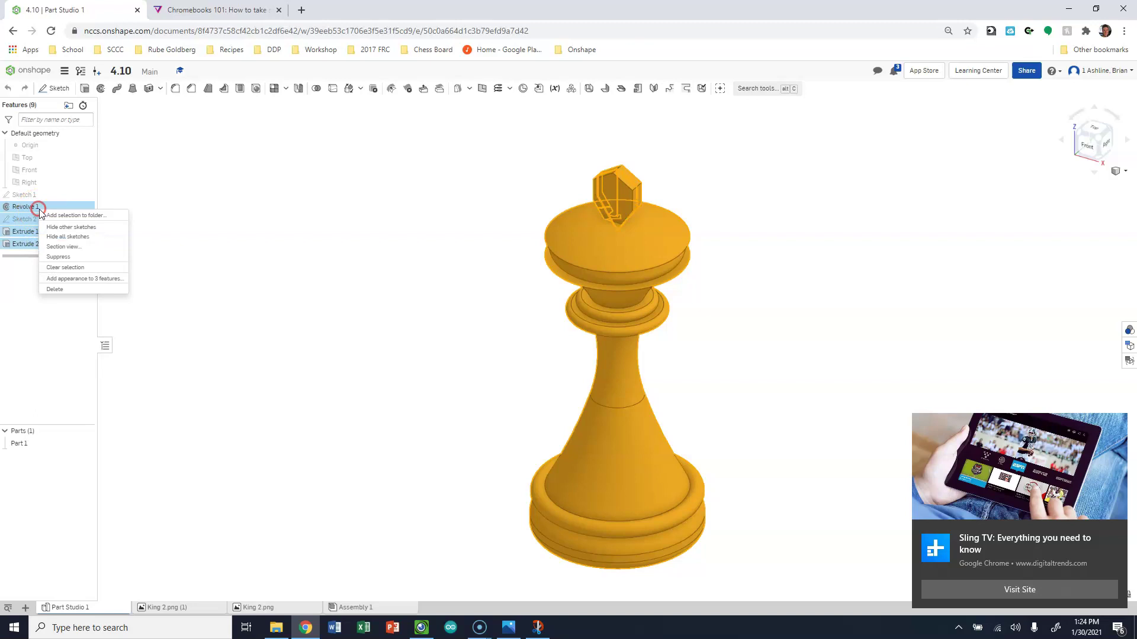
{"action": "left_click", "coordinate": [90, 280]}
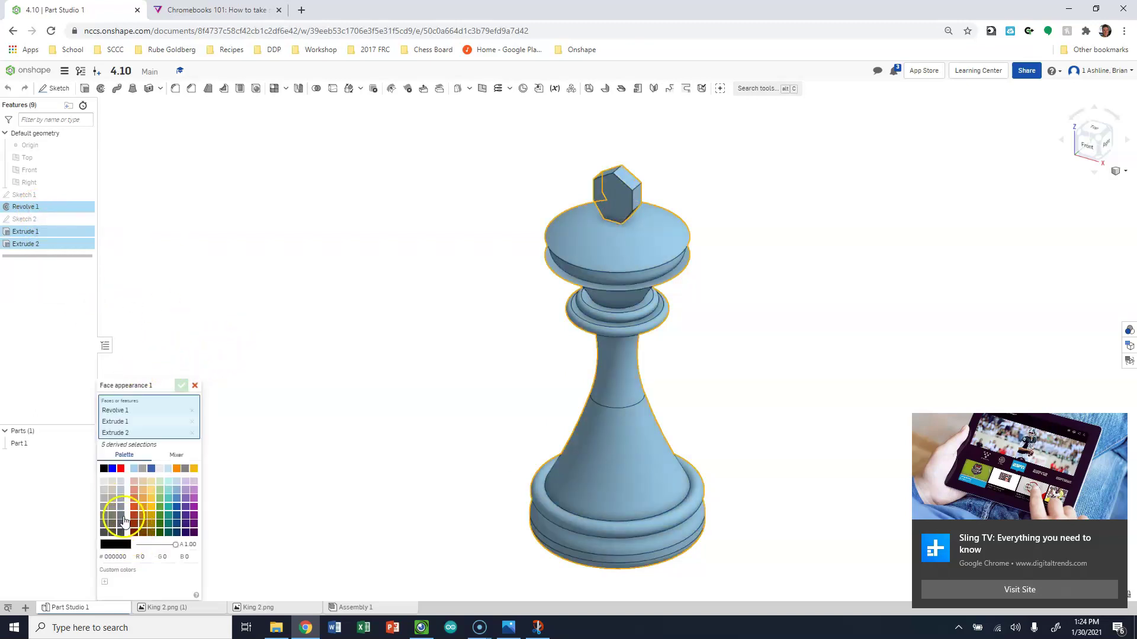
{"action": "left_click", "coordinate": [124, 519]}
{"action": "left_click", "coordinate": [181, 385]}
Inspect the recoloured king at an angle and in the front view.
{"action": "right_click_drag", "start_coordinate": [421, 371], "coordinate": [445, 386]}
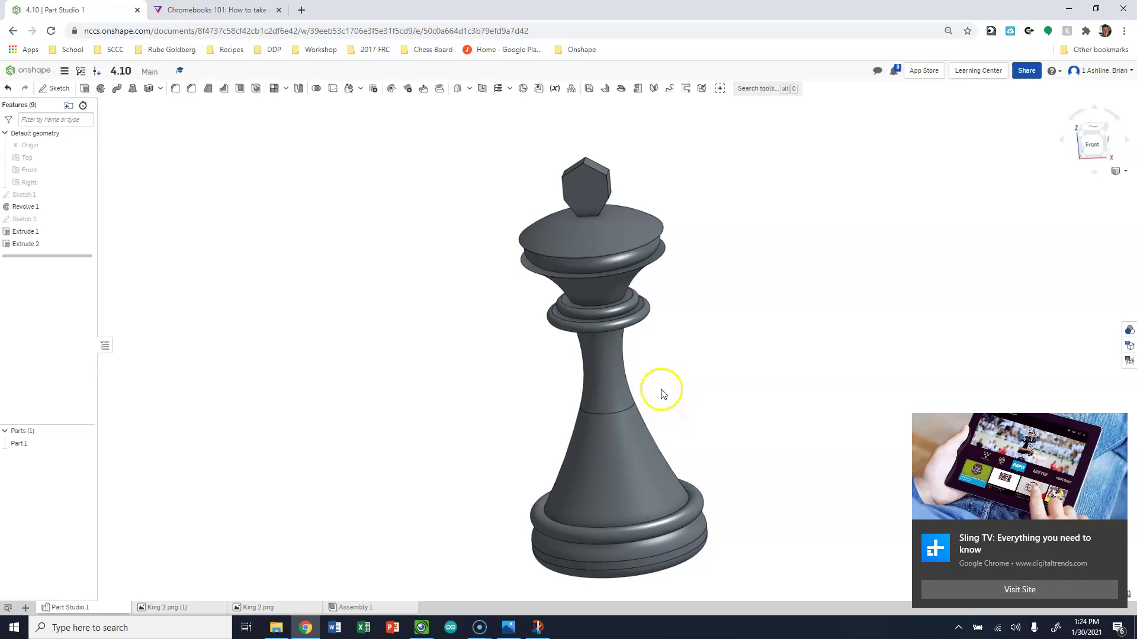
{"action": "left_click", "coordinate": [1096, 145]}
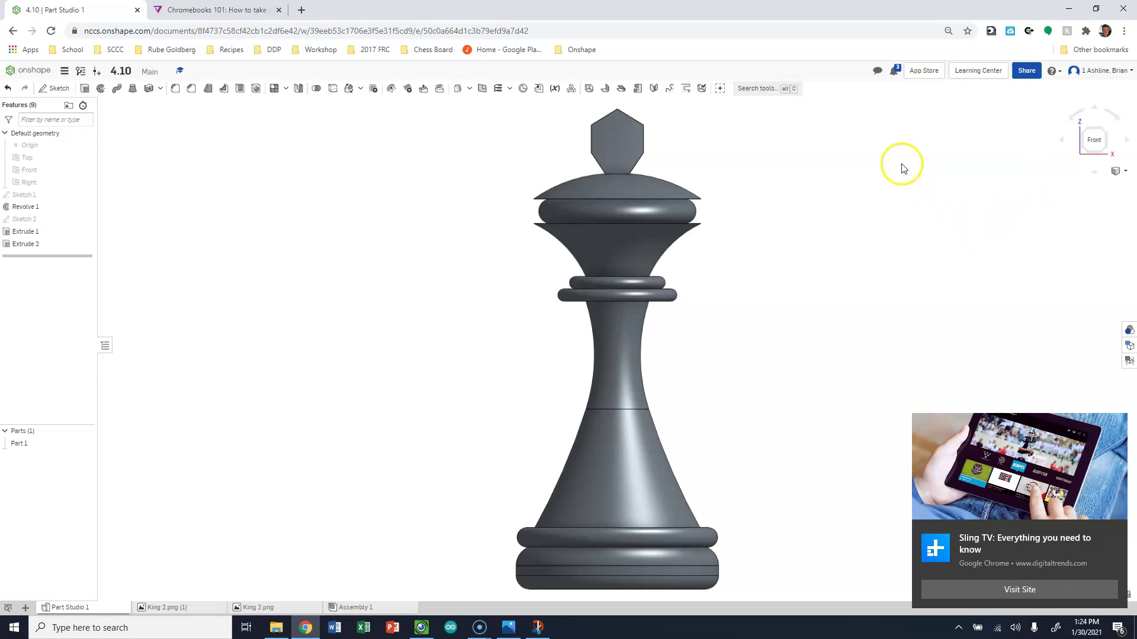
{"action": "left_click", "coordinate": [861, 154]}
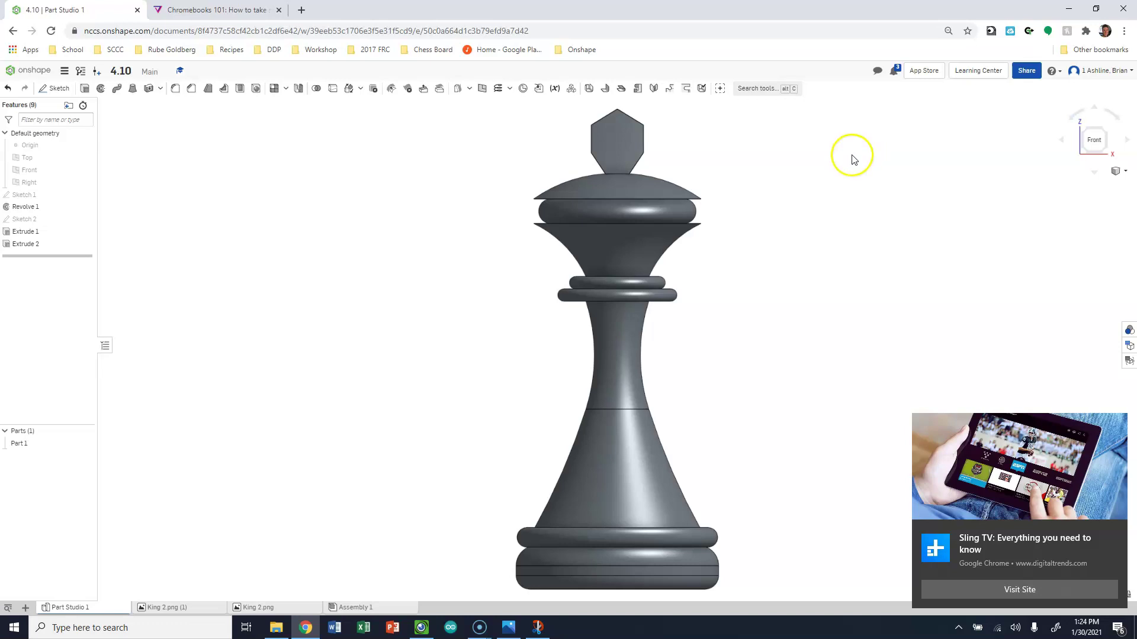